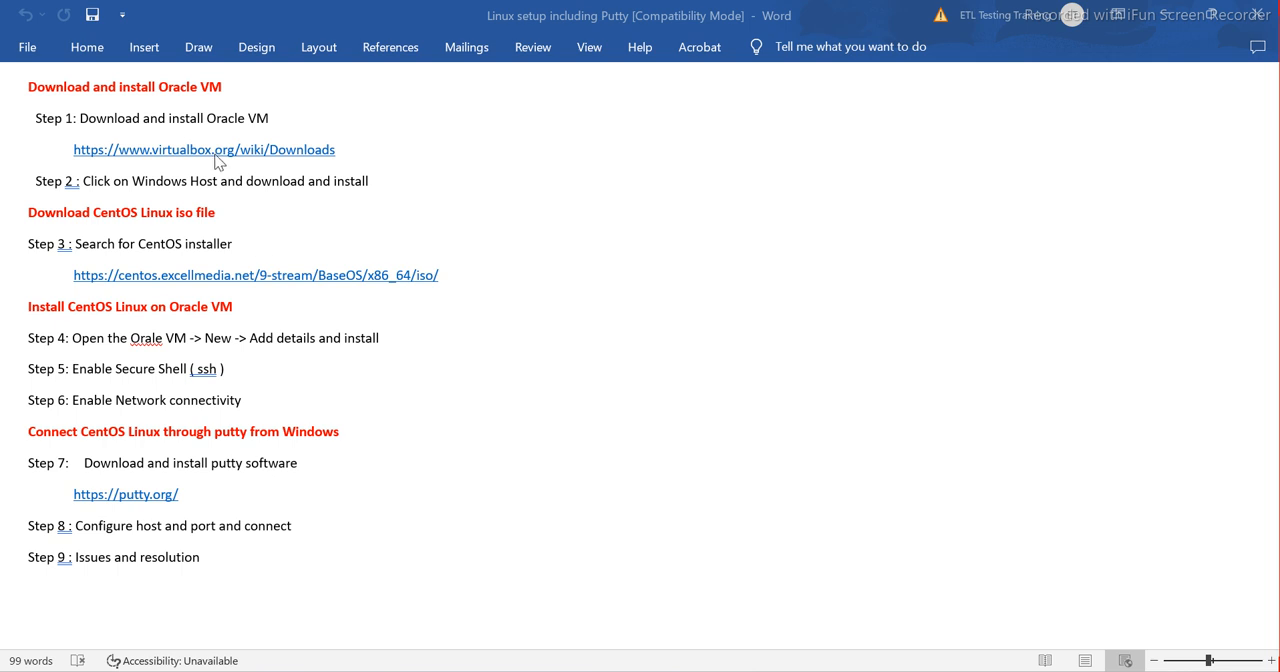
Copy the virtualbox.org/wiki/Downloads link from the setup document and open it in Chrome
{"action": "left_click_drag", "start_coordinate": [314, 151], "coordinate": [85, 151]}
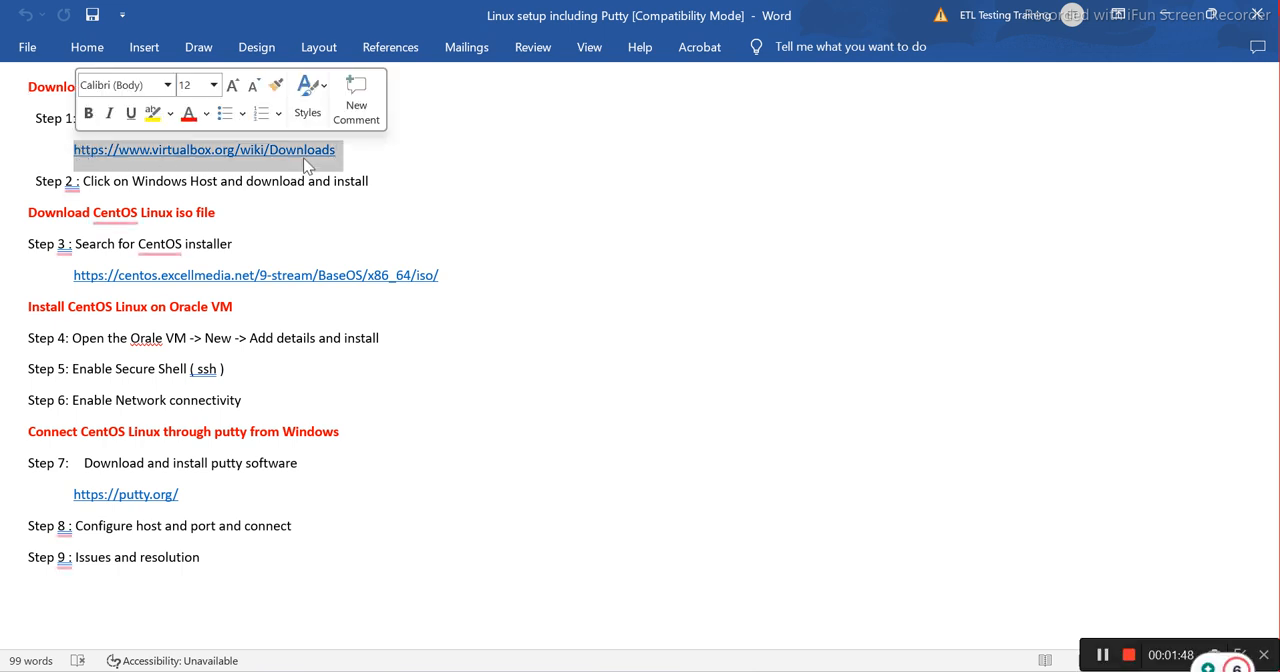
{"action": "left_click_drag", "start_coordinate": [346, 150], "coordinate": [82, 148]}
{"action": "key", "text": "ctrl+c"}
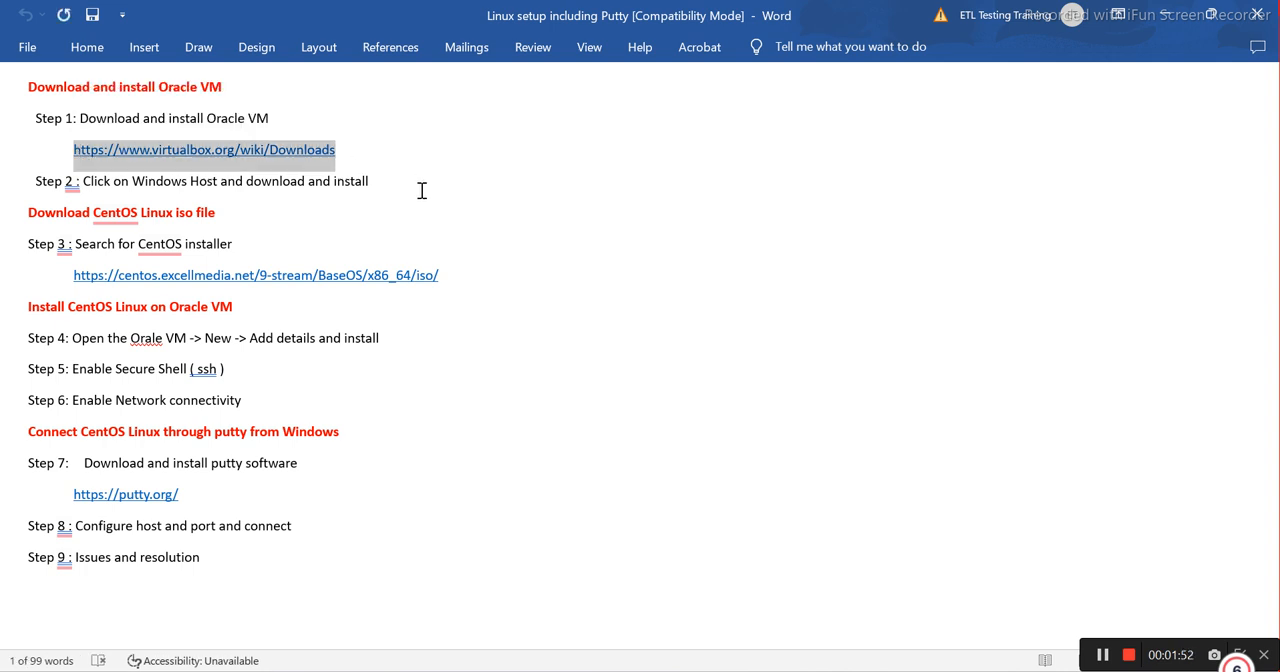
{"action": "left_click", "coordinate": [766, 671]}
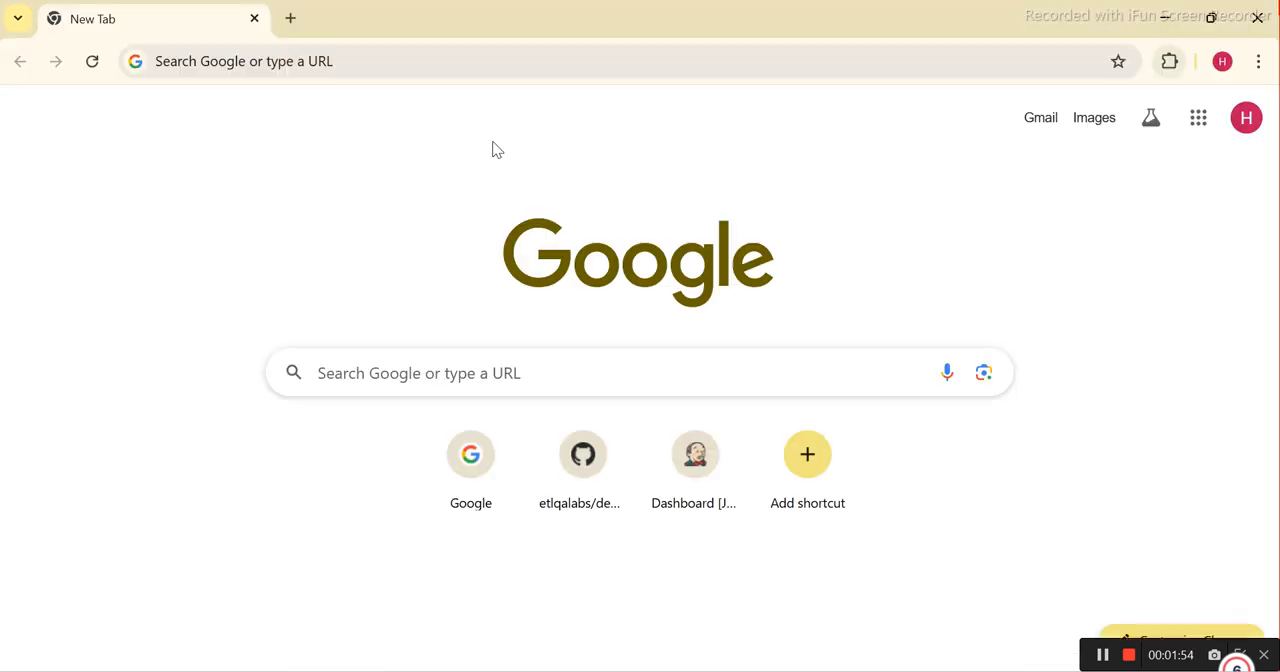
{"action": "left_click", "coordinate": [254, 60]}
{"action": "key", "text": "ctrl+v"}
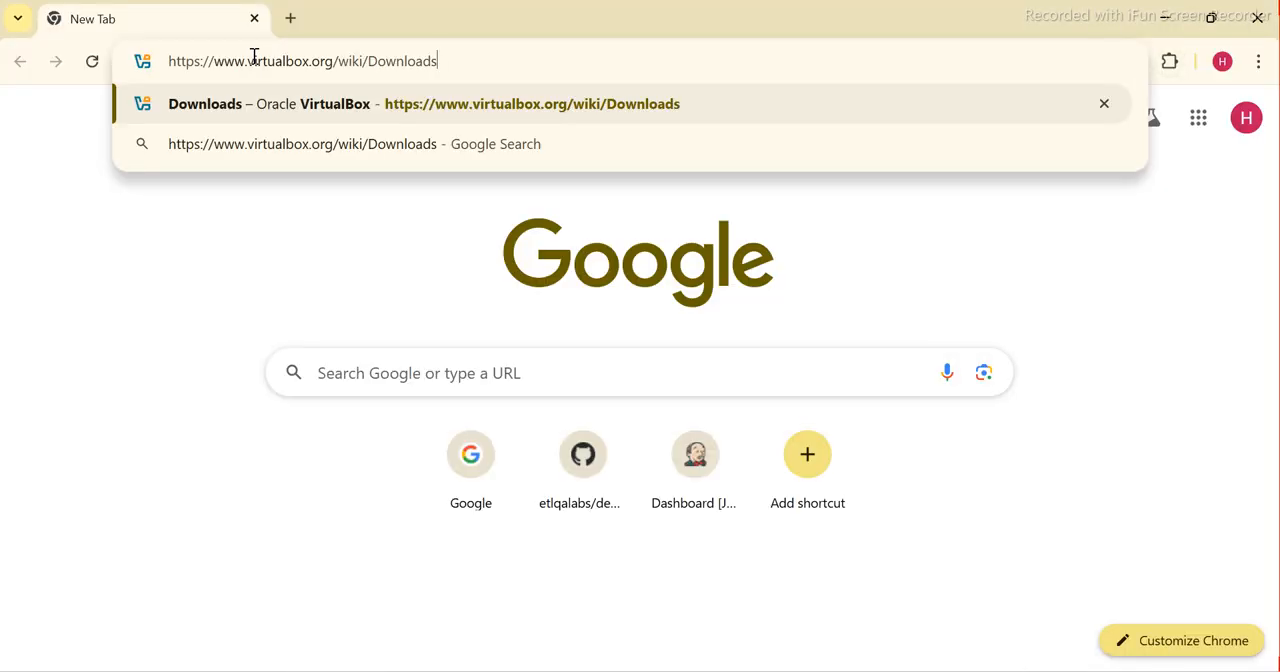
{"action": "key", "text": "Return"}
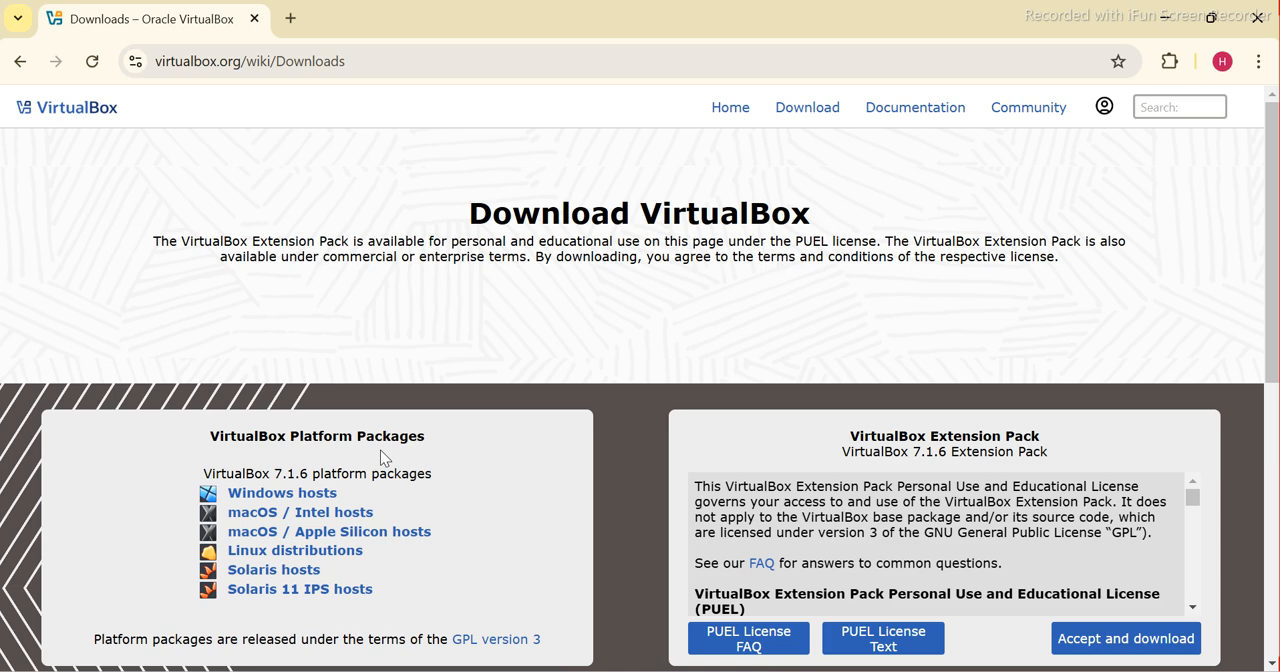
Download the VirtualBox 7.1.6 platform package for Windows hosts and show the recent download history
{"action": "left_click", "coordinate": [282, 494]}
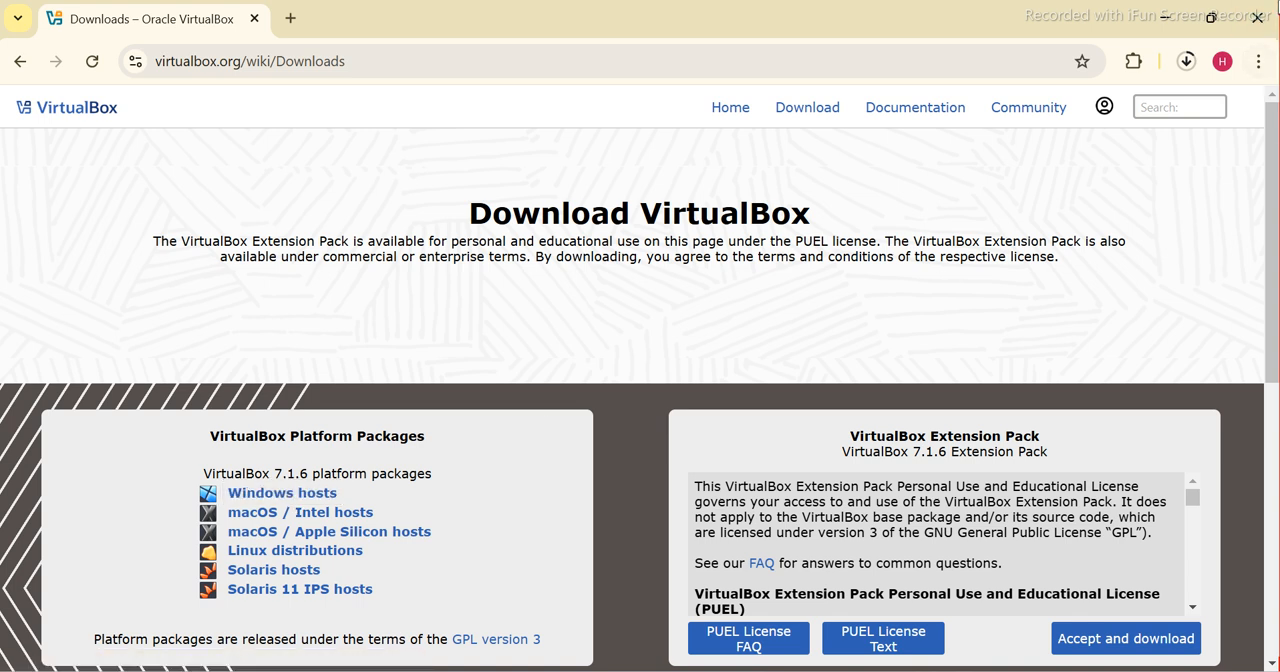
{"action": "left_click", "coordinate": [1188, 64]}
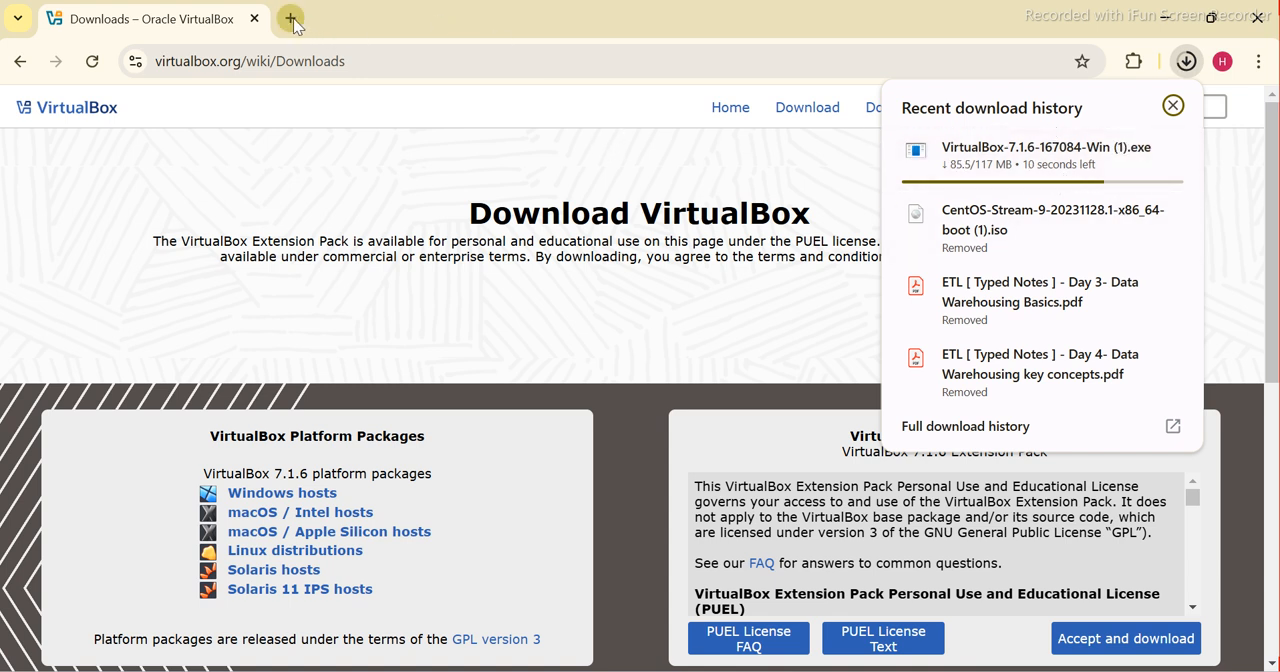
Open the Oracle VirtualBox Downloads page again in a second browser tab
{"action": "mouse_move", "coordinate": [751, 670]}
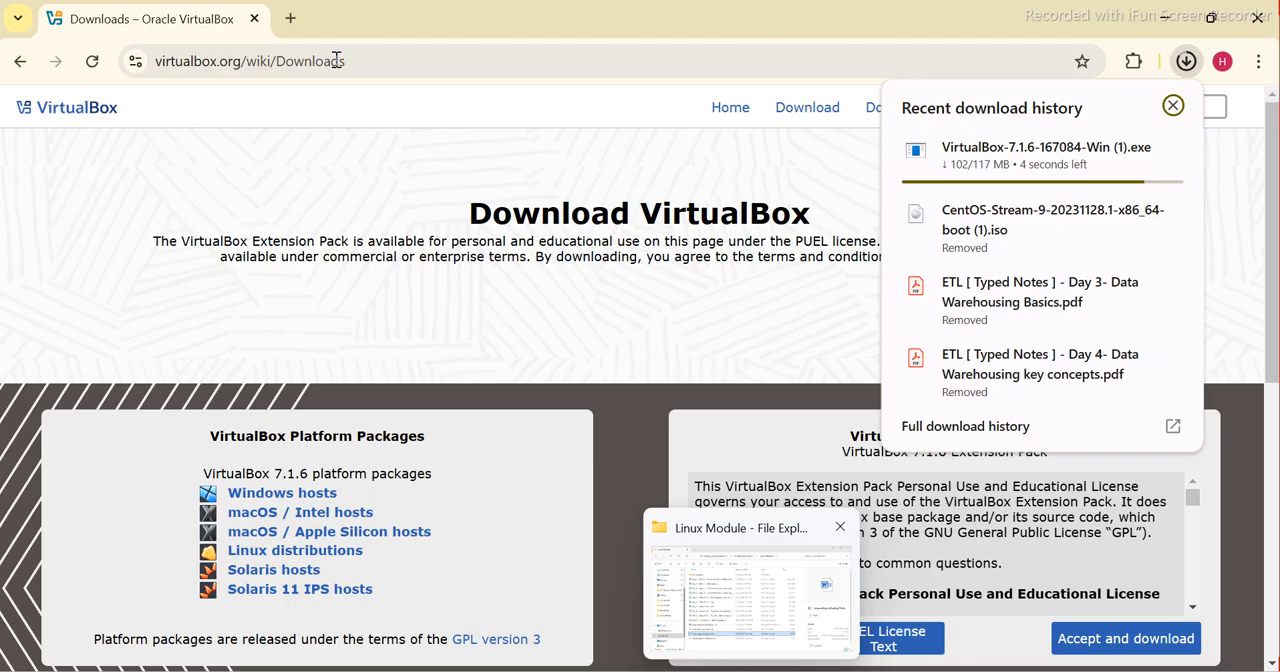
{"action": "left_click", "coordinate": [292, 19]}
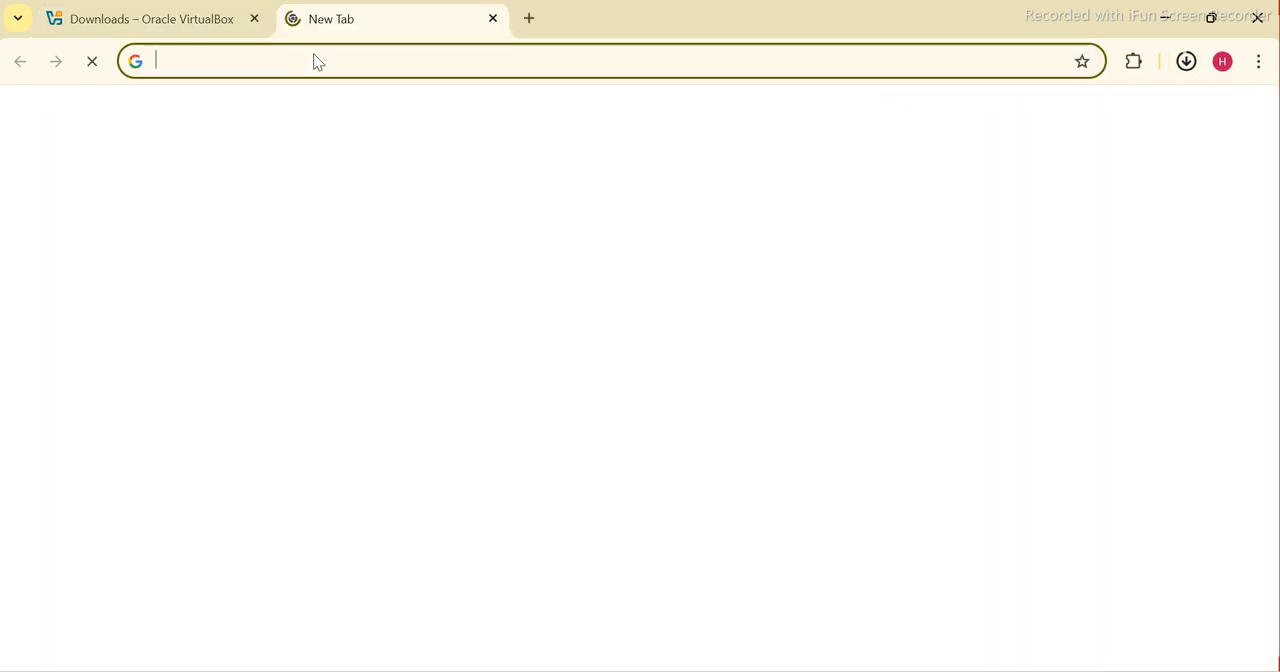
{"action": "type", "text": "dow"}
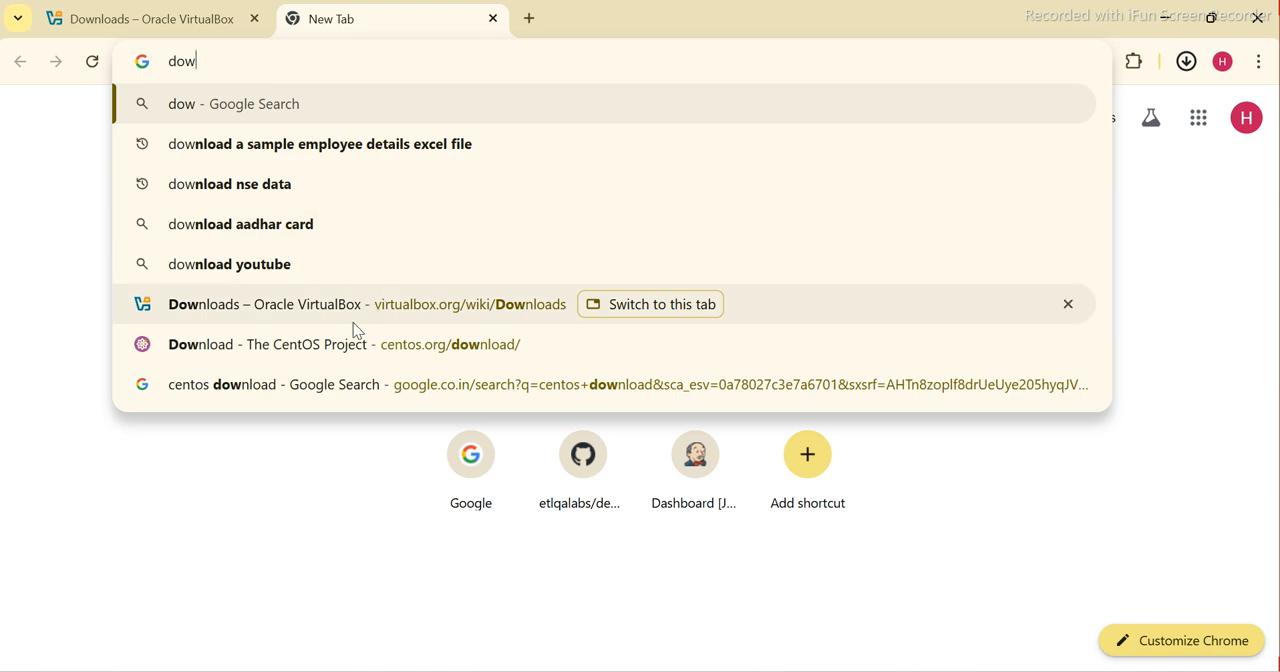
{"action": "left_click", "coordinate": [294, 310]}
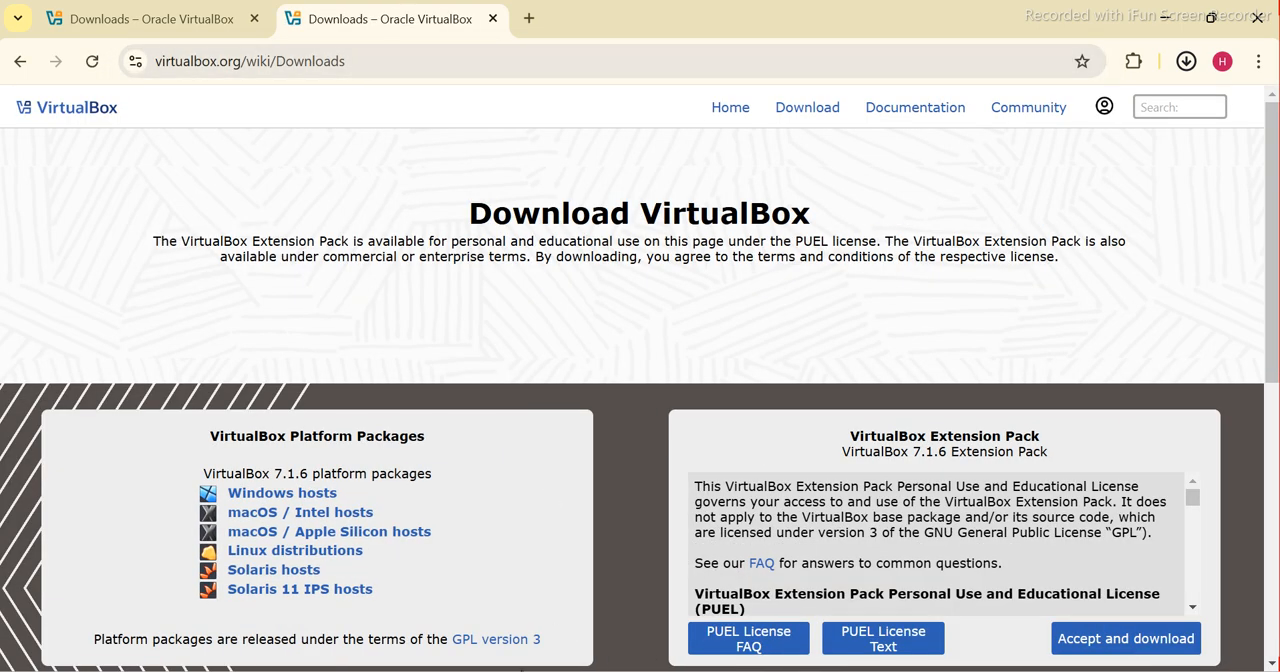
Open the Downloads folder in File Explorer and select the VirtualBox-7.1.6-167084-Win (1) installer
{"action": "key", "text": "super"}
{"action": "type", "text": "d"}
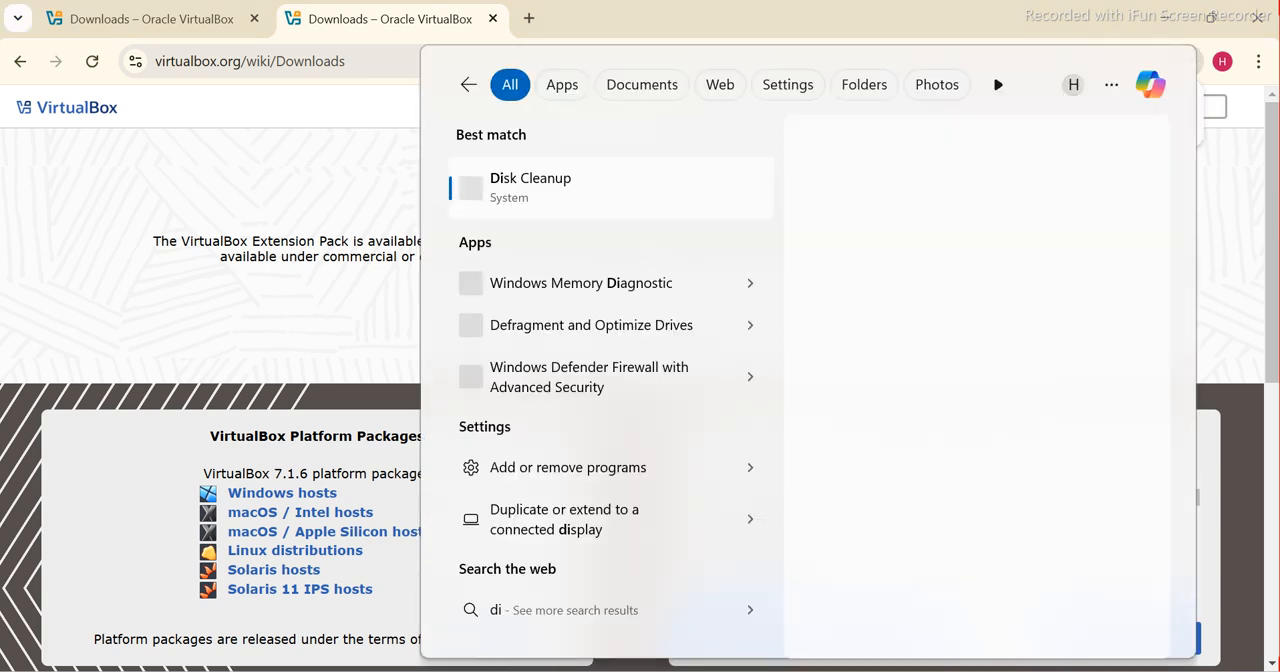
{"action": "type", "text": "own"}
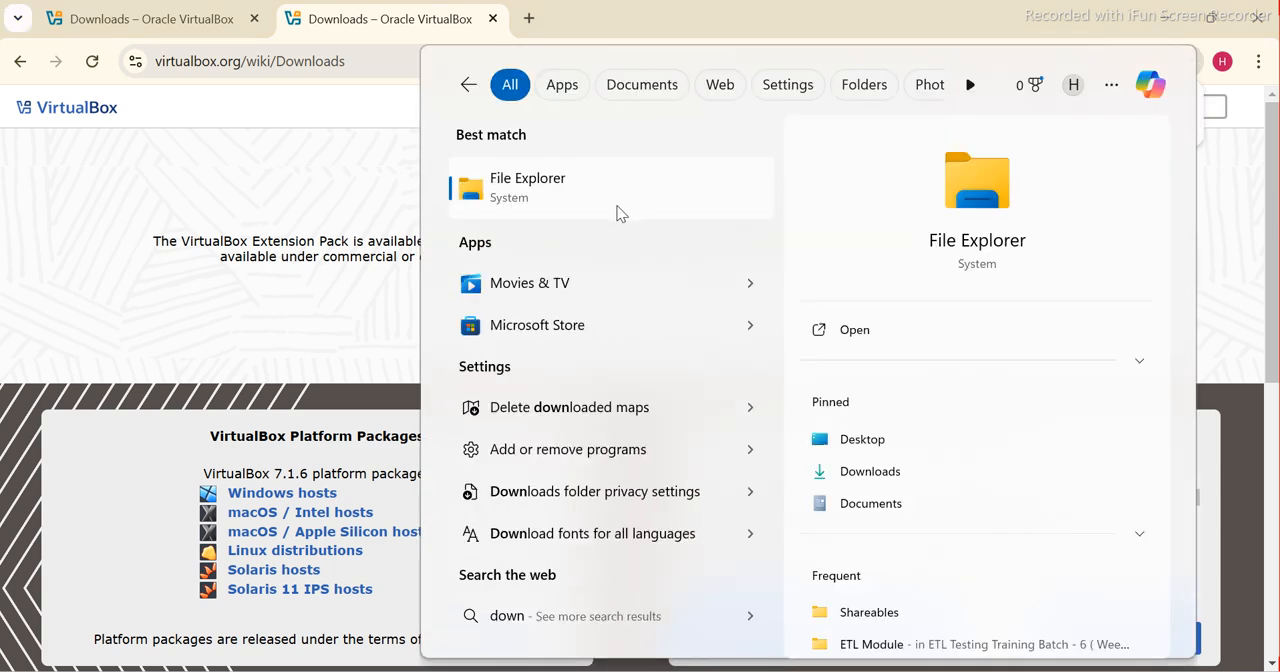
{"action": "left_click", "coordinate": [534, 191]}
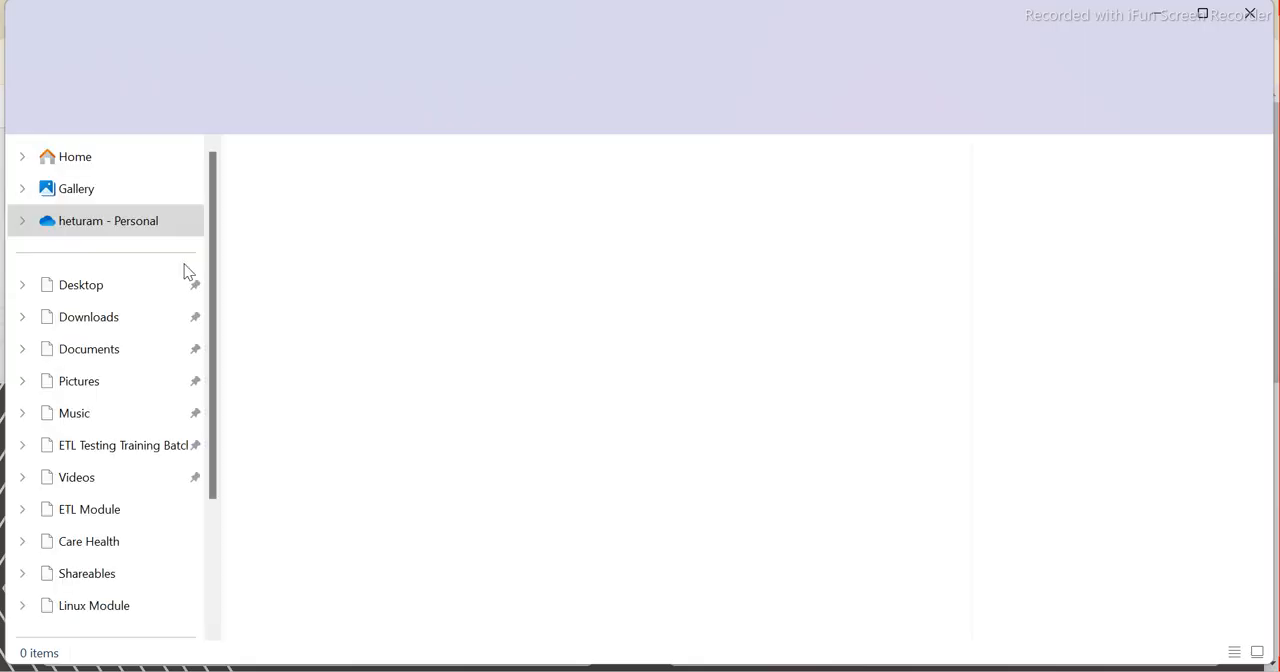
{"action": "scroll", "coordinate": [83, 317], "scroll_direction": "down", "scroll_amount": 1}
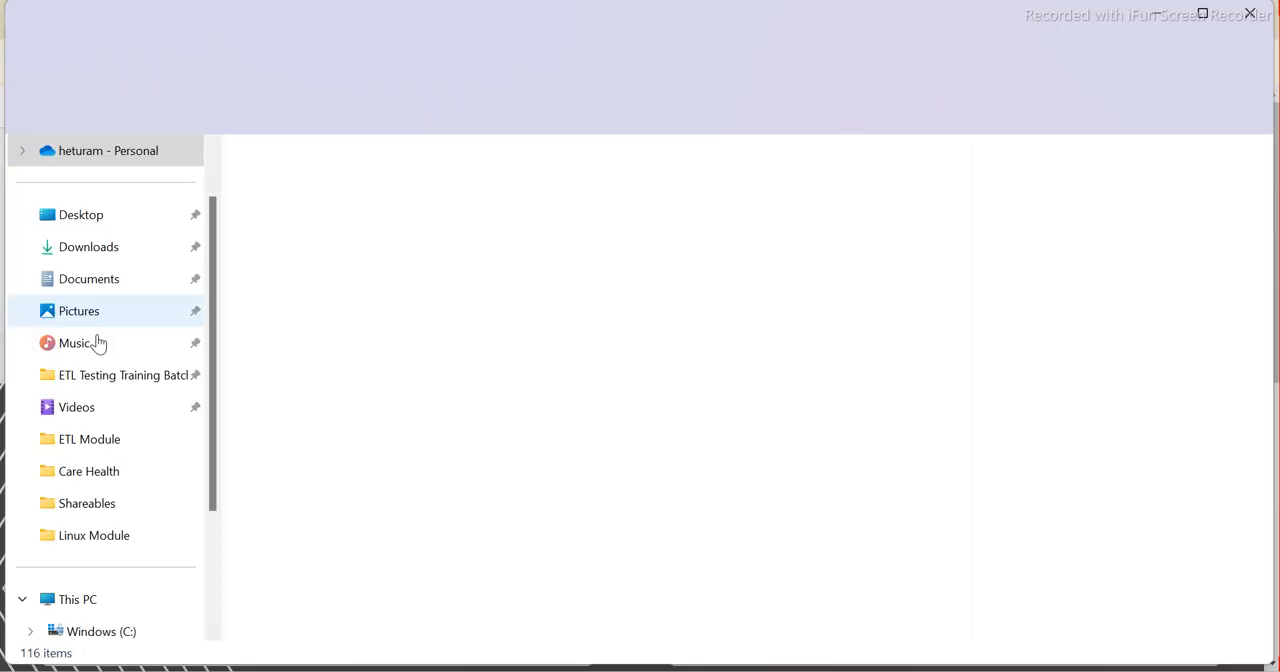
{"action": "left_click", "coordinate": [88, 250]}
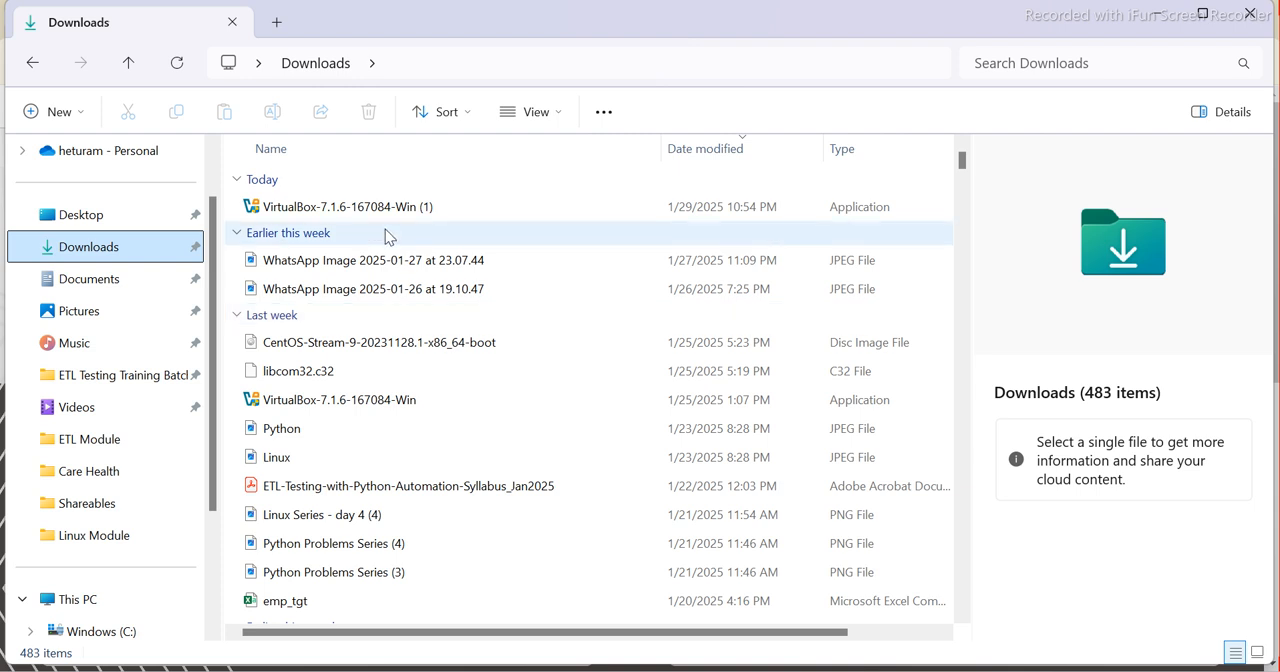
{"action": "mouse_move", "coordinate": [370, 218]}
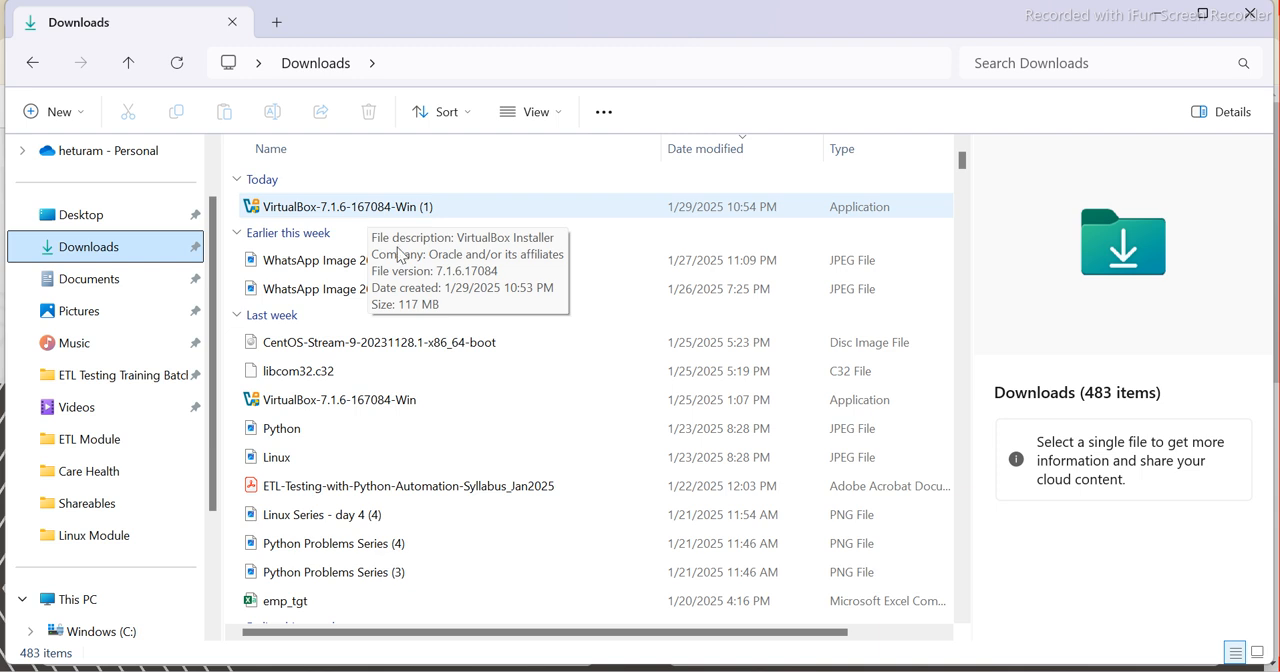
{"action": "left_click", "coordinate": [362, 212]}
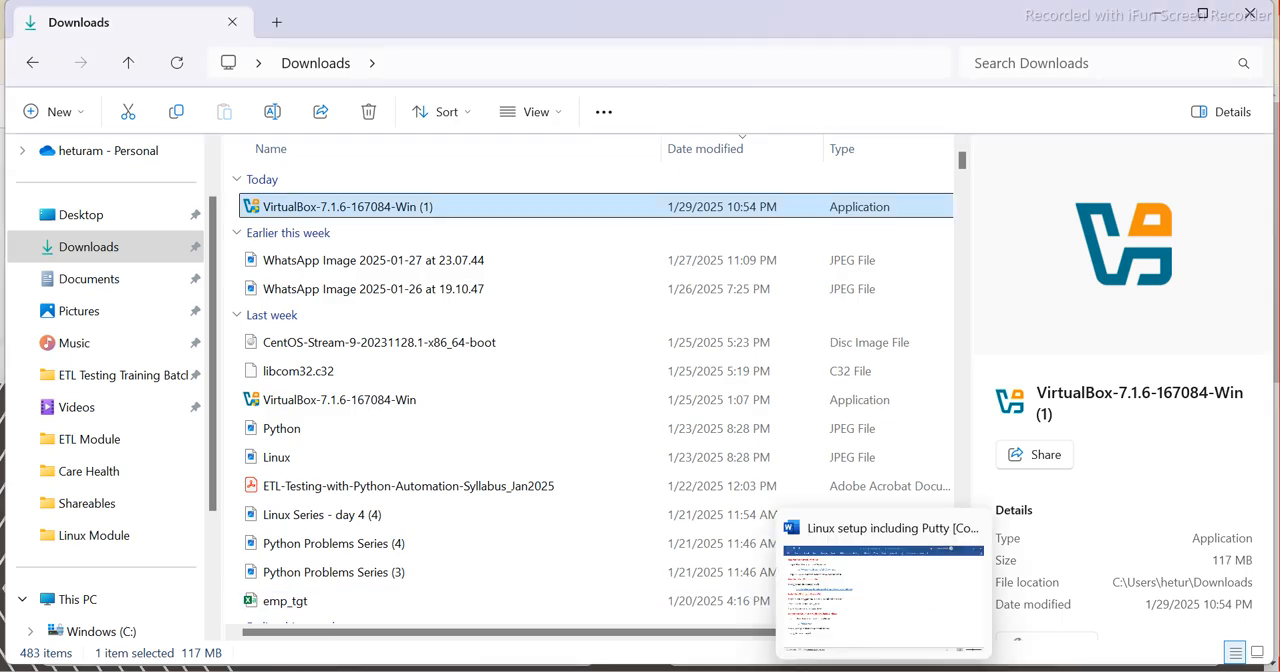
Switch to the Linux setup document in Word and review the Oracle VM download and install instructions
{"action": "left_click", "coordinate": [870, 640]}
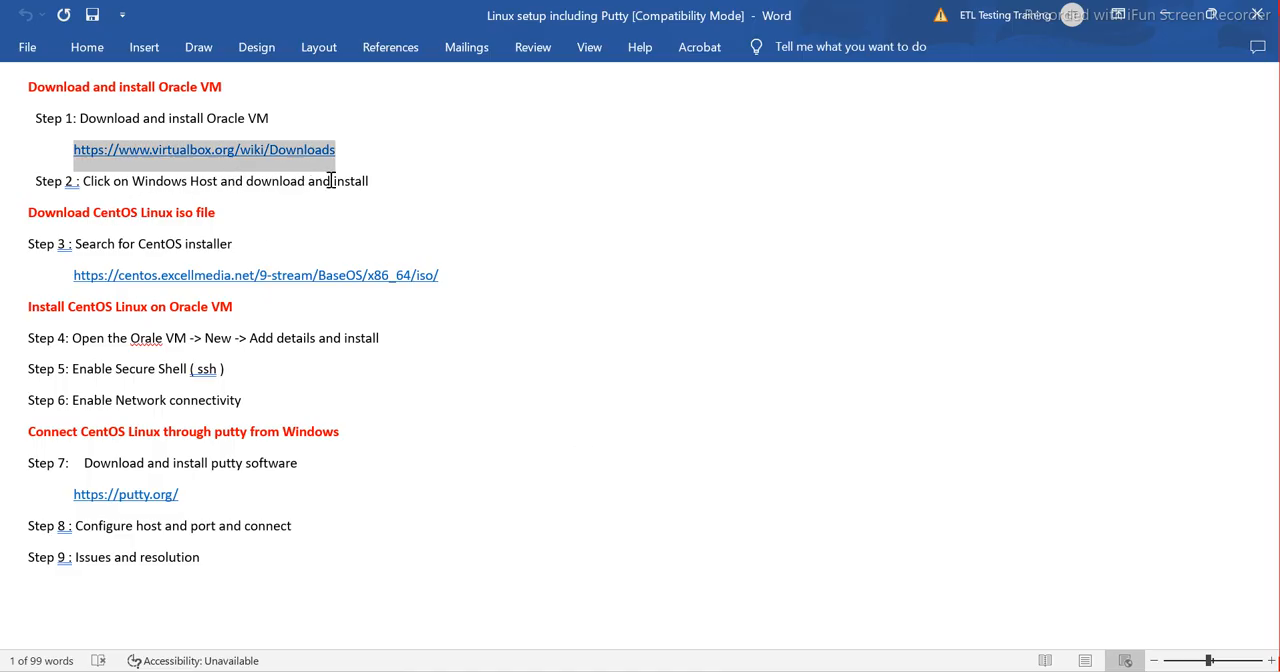
{"action": "left_click", "coordinate": [1167, 14]}
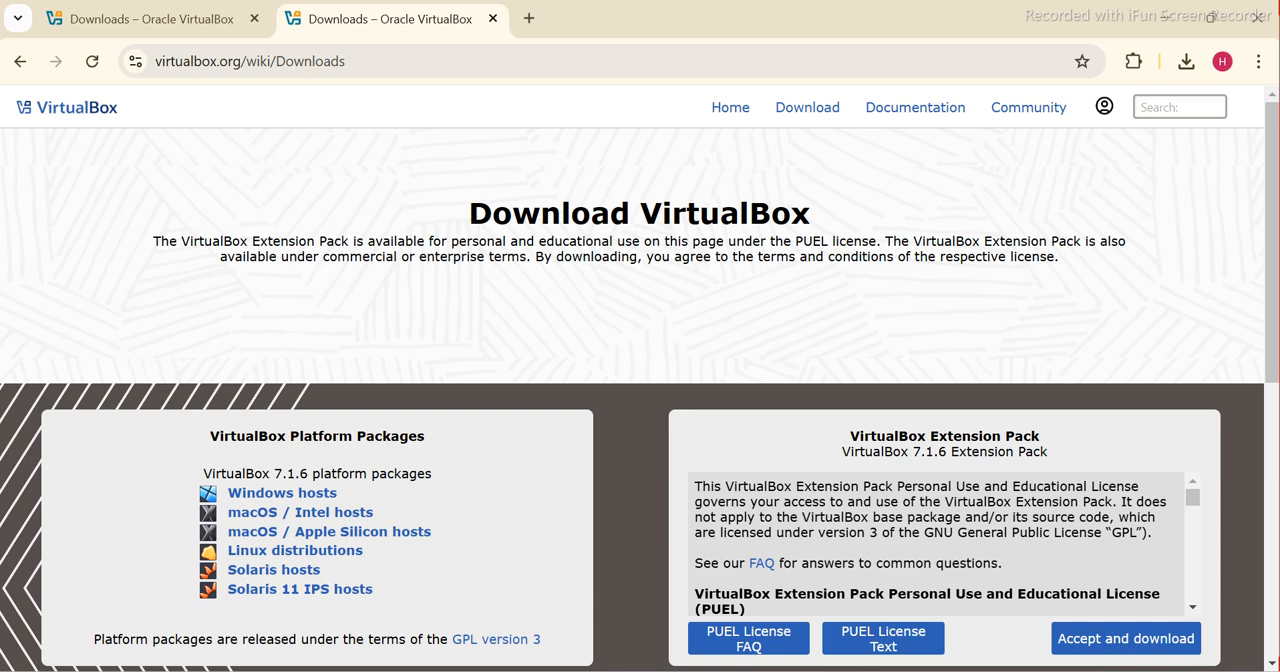
{"action": "mouse_move", "coordinate": [884, 671]}
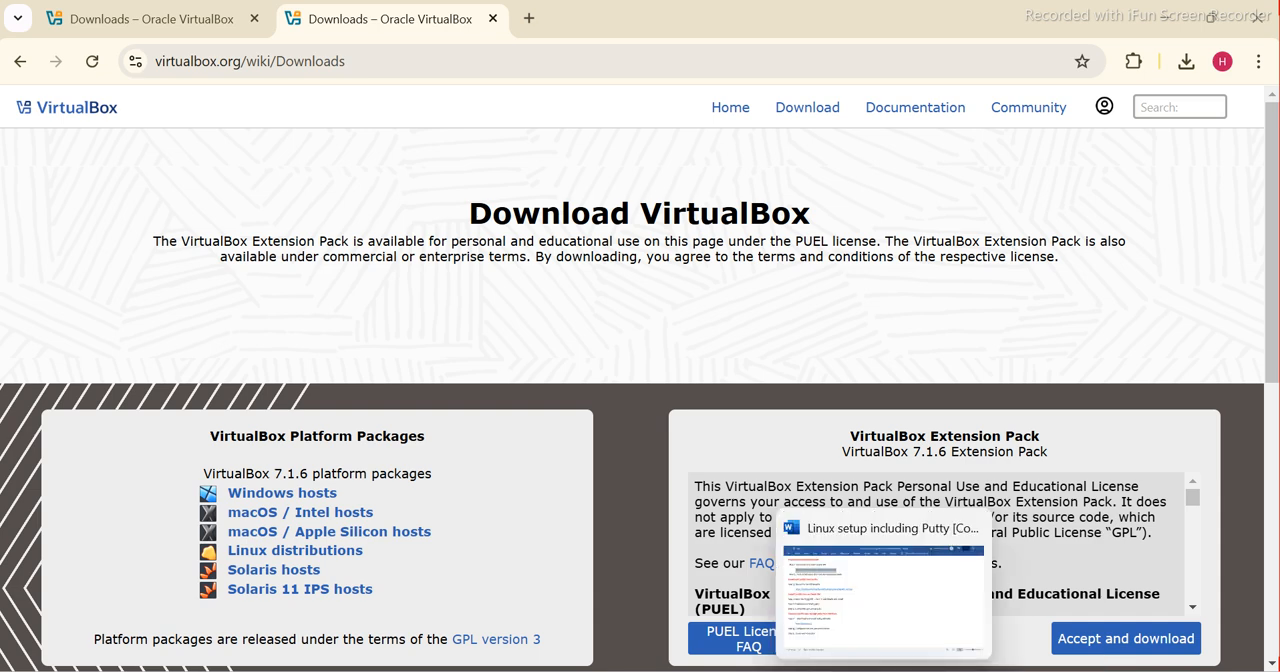
{"action": "left_click", "coordinate": [884, 671]}
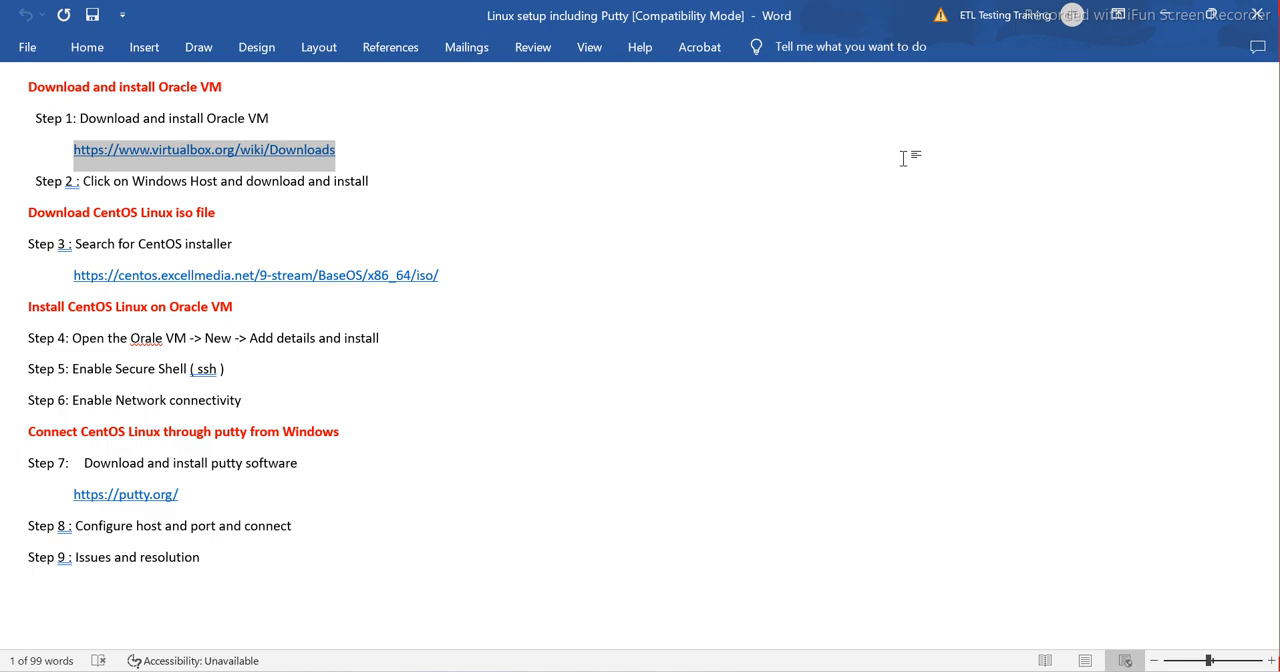
Move the Oracle VM VirtualBox desktop shortcut down one row and launch it to view the manager window, then minimize it
{"action": "key", "text": "super+d"}
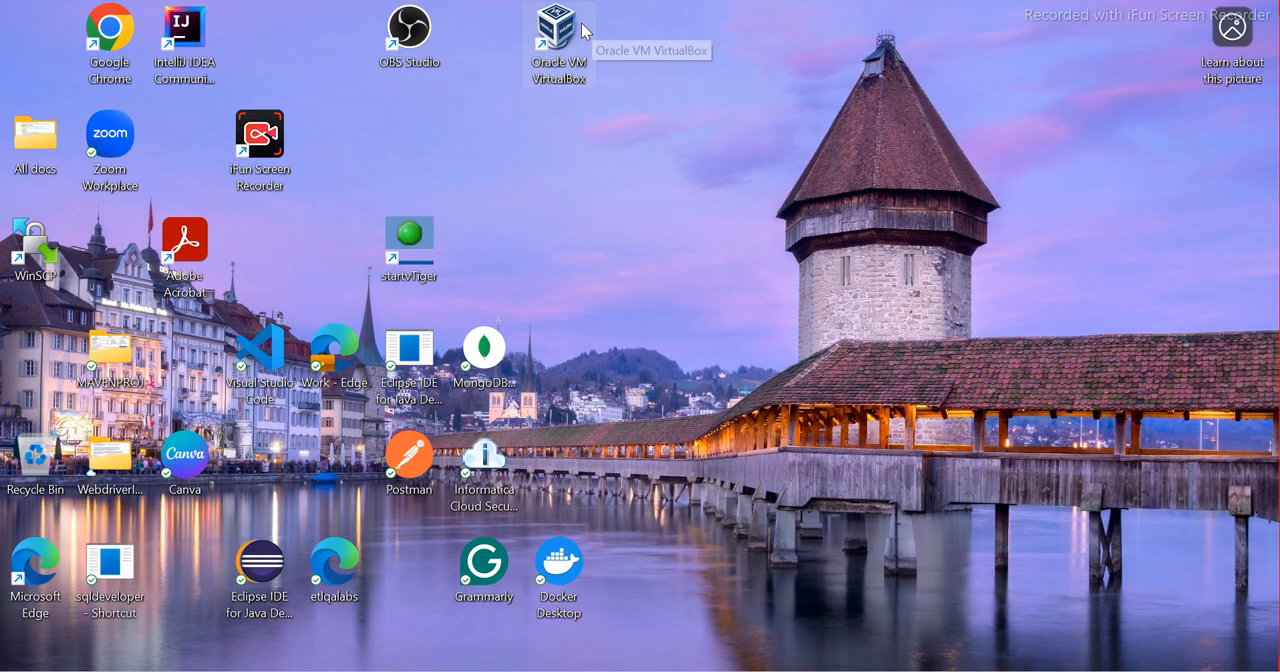
{"action": "left_click_drag", "start_coordinate": [592, 25], "coordinate": [589, 131]}
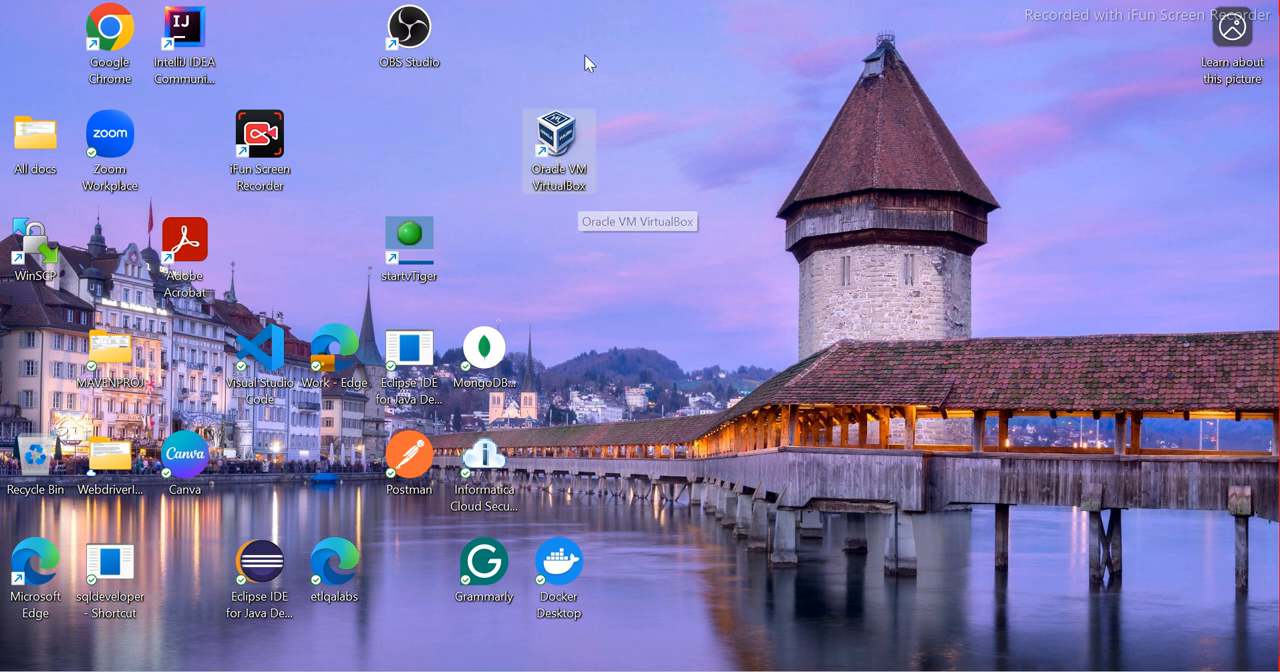
{"action": "double_click", "coordinate": [553, 143]}
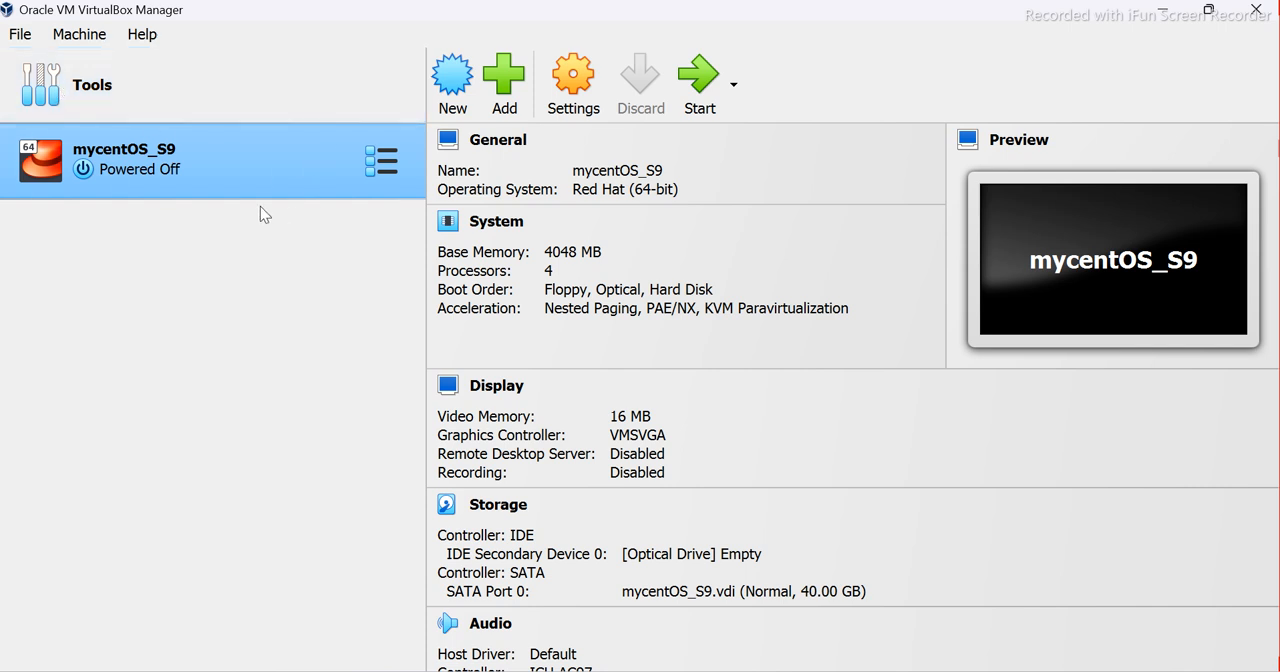
{"action": "left_click", "coordinate": [1163, 12]}
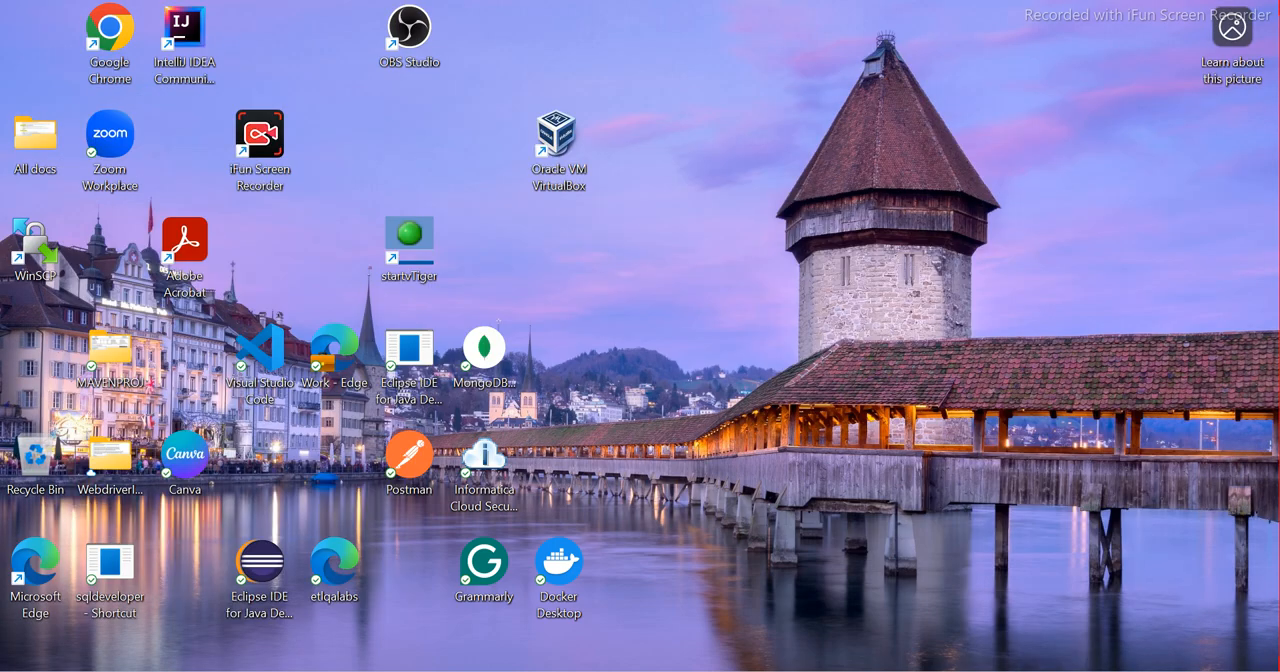
Copy the centos.excellmedia.net/9-stream/BaseOS/x86_64/iso/ link from the Word setup document and open it in a new Chrome tab
{"action": "left_click", "coordinate": [838, 671]}
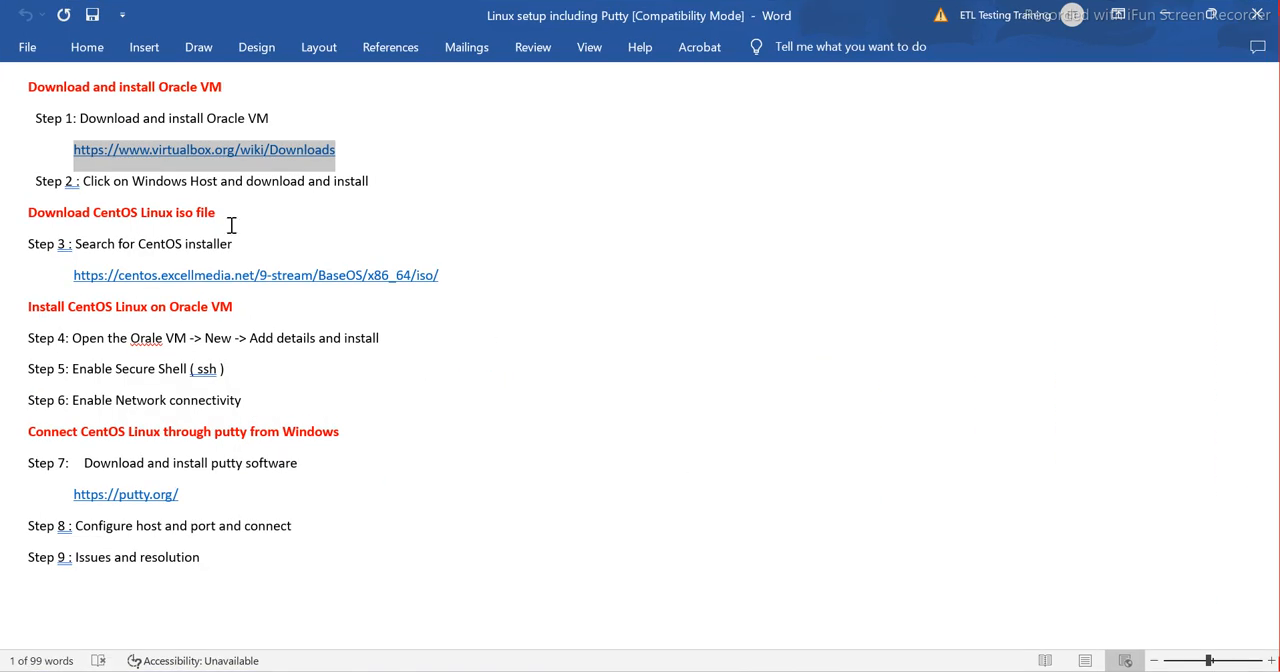
{"action": "left_click_drag", "start_coordinate": [380, 182], "coordinate": [6, 95]}
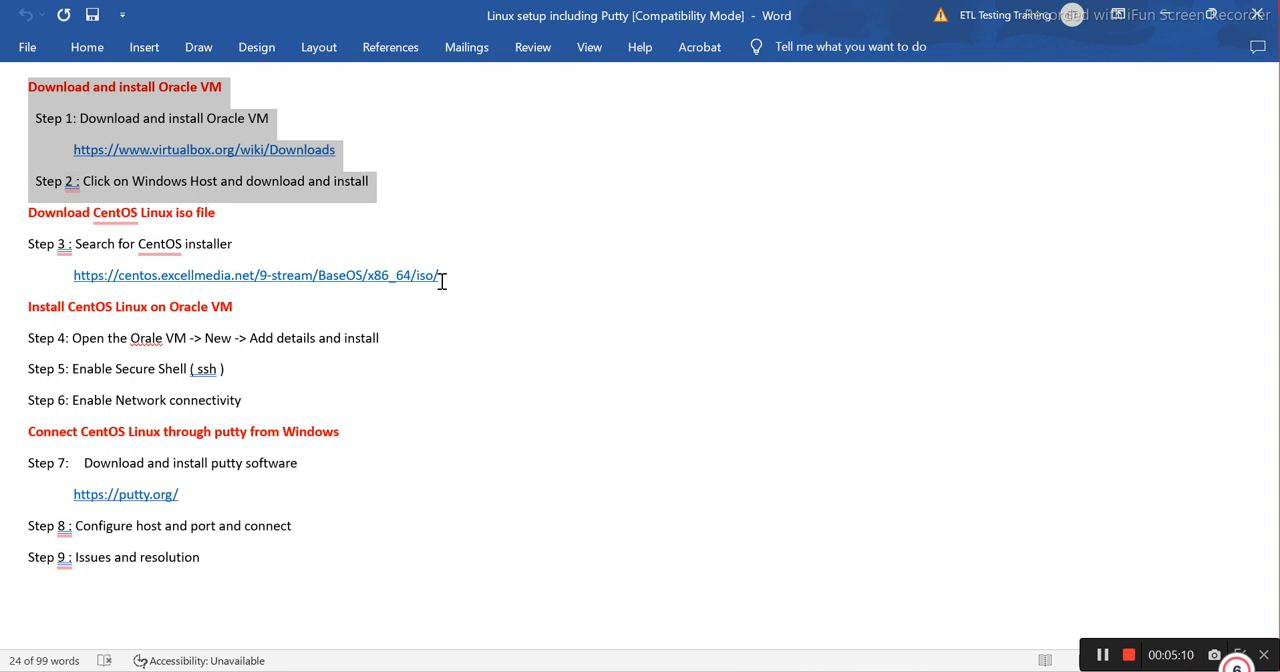
{"action": "left_click_drag", "start_coordinate": [378, 278], "coordinate": [75, 275]}
{"action": "key", "text": "ctrl+c"}
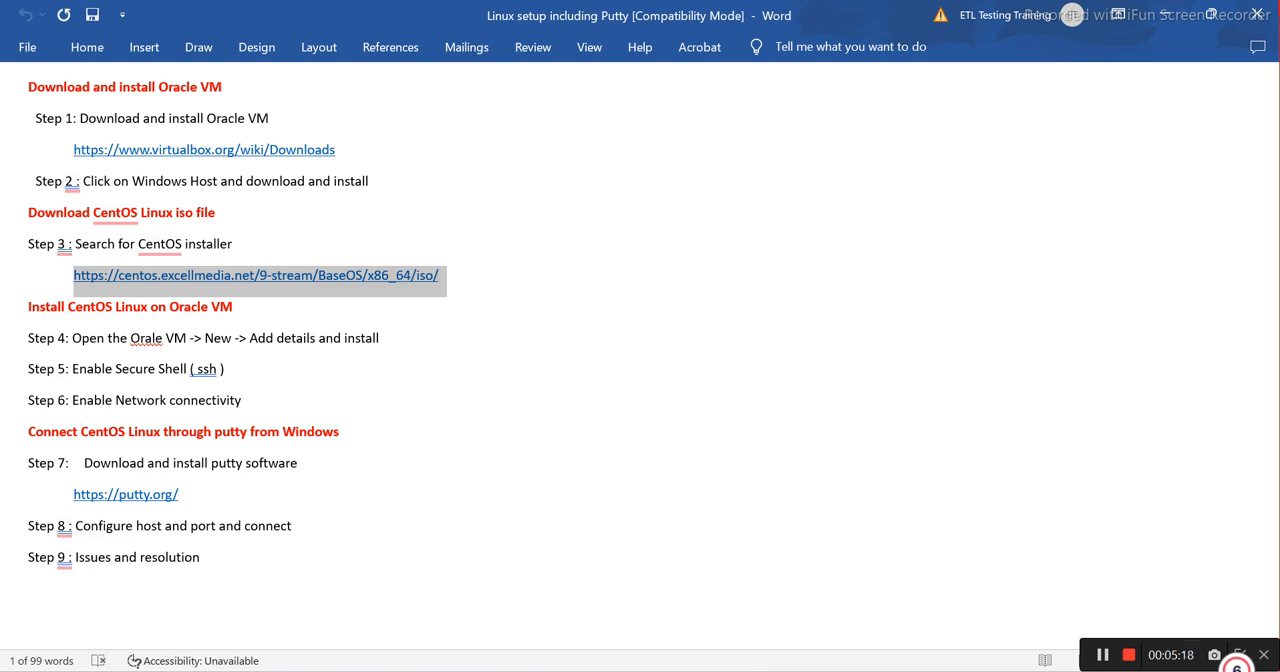
{"action": "key", "text": "alt+Tab"}
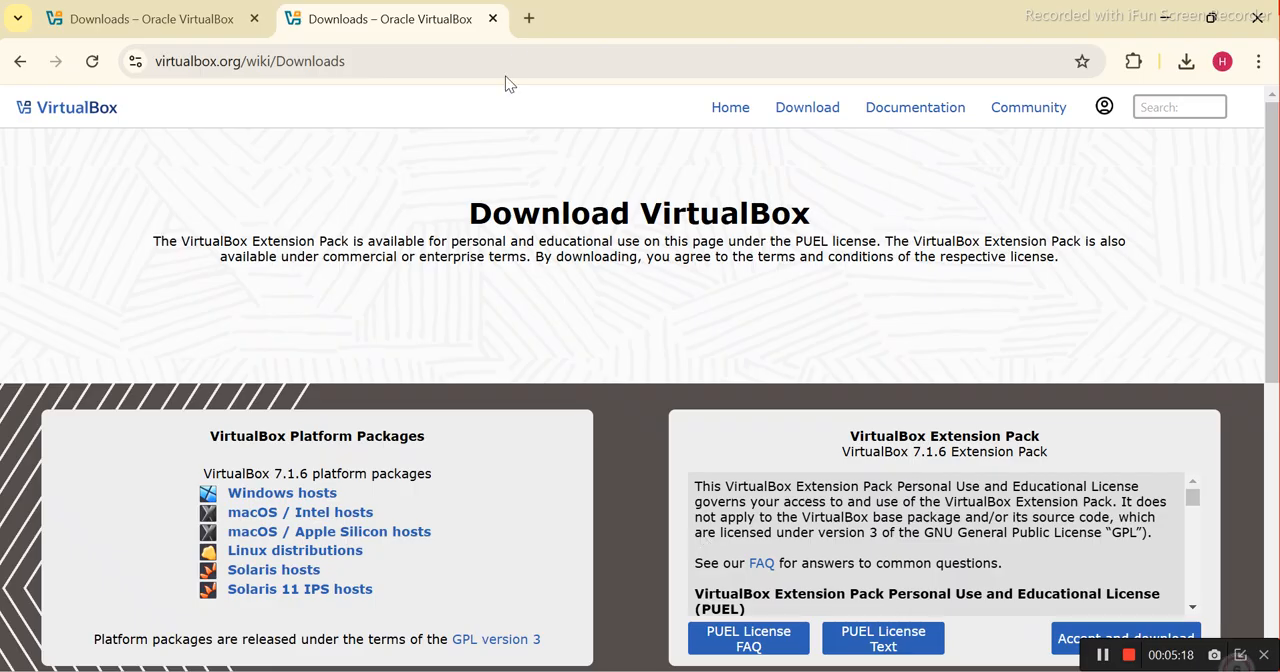
{"action": "left_click", "coordinate": [530, 20]}
{"action": "key", "text": "ctrl+v"}
{"action": "key", "text": "Return"}
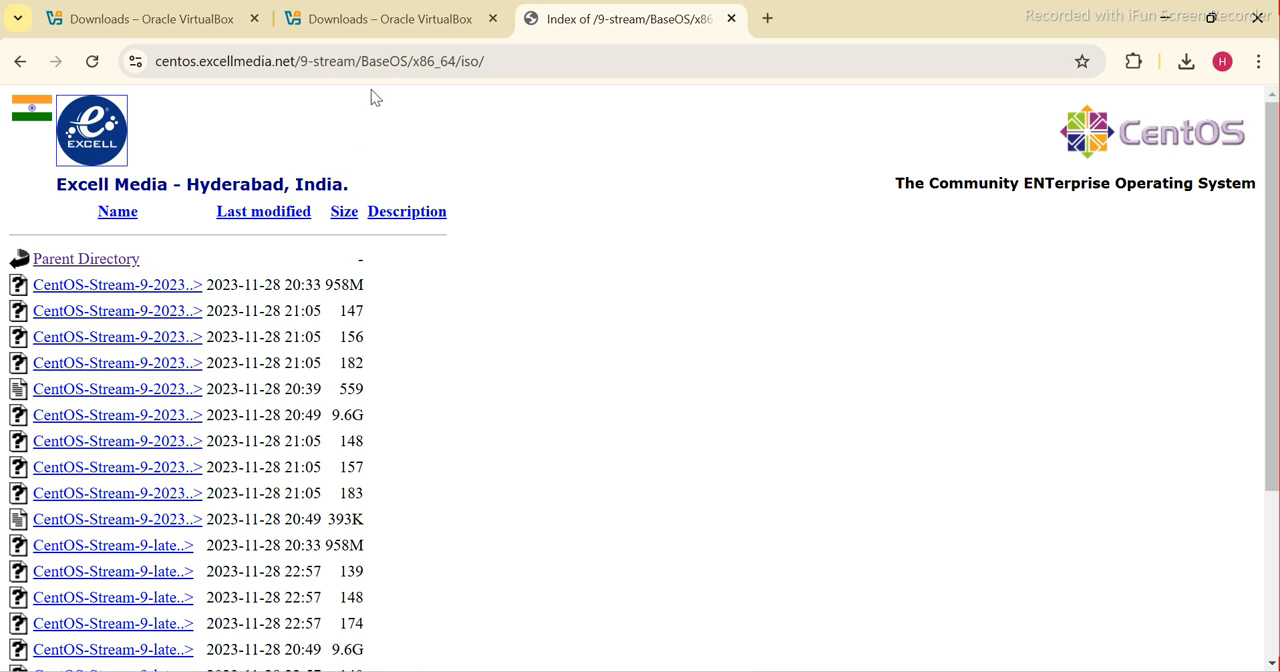
Shorten the mirror address to centos.excellmedia.net/9-stream/ and open that directory
{"action": "left_click_drag", "start_coordinate": [503, 61], "coordinate": [356, 61]}
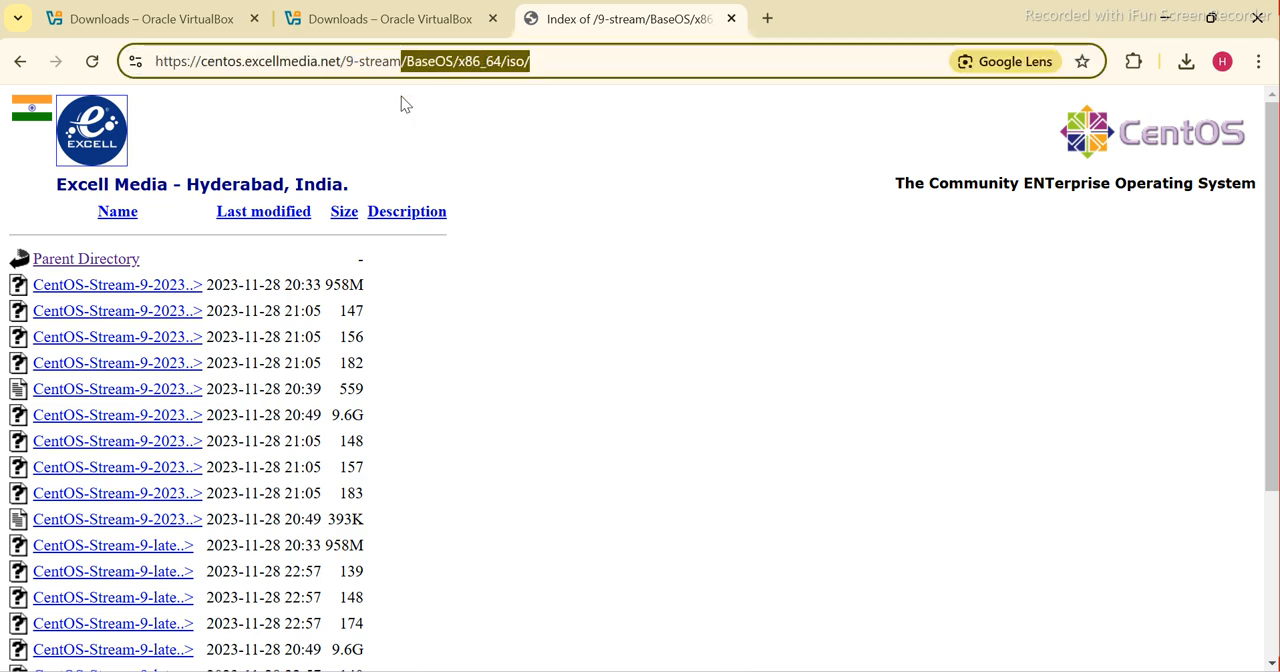
{"action": "key", "text": "BackSpace"}
{"action": "left_click", "coordinate": [401, 104]}
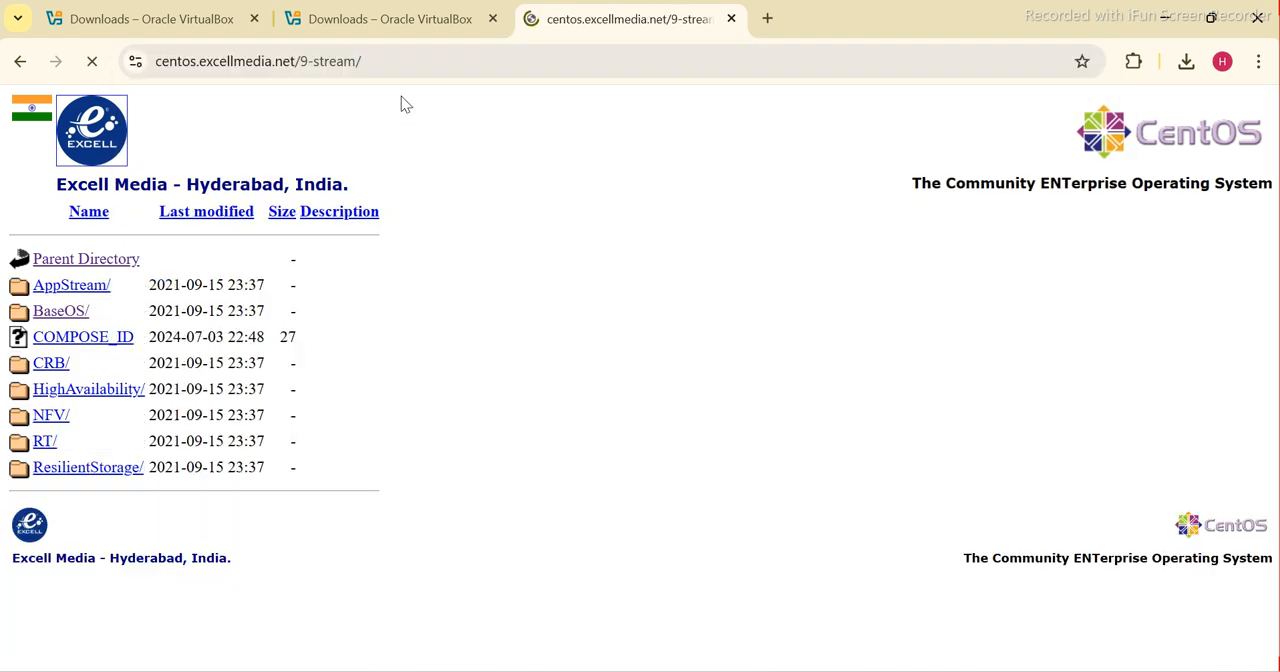
Shorten the mirror address to centos.excellmedia.net and open the site's root directory
{"action": "left_click", "coordinate": [389, 66]}
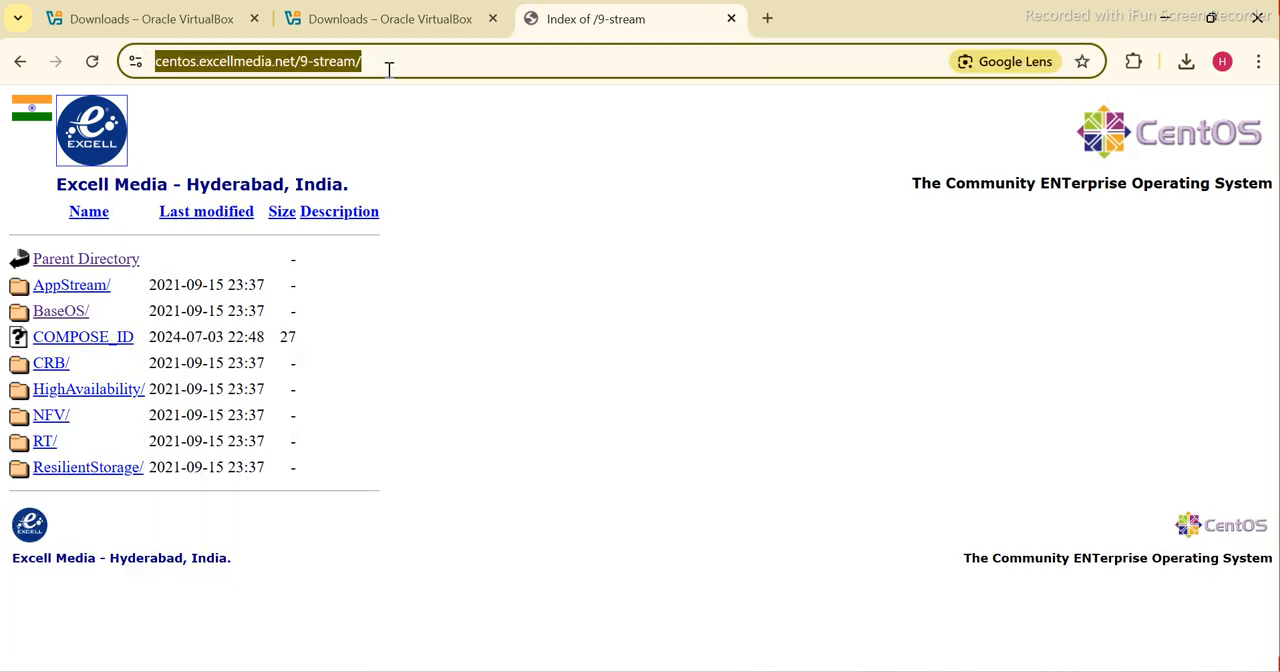
{"action": "left_click", "coordinate": [389, 66]}
{"action": "key", "text": "BackSpace"}
{"action": "key", "text": "BackSpace"}
{"action": "key", "text": "BackSpace"}
{"action": "key", "text": "BackSpace"}
{"action": "key", "text": "BackSpace"}
{"action": "key", "text": "BackSpace"}
{"action": "key", "text": "BackSpace"}
{"action": "key", "text": "BackSpace"}
{"action": "key", "text": "BackSpace"}
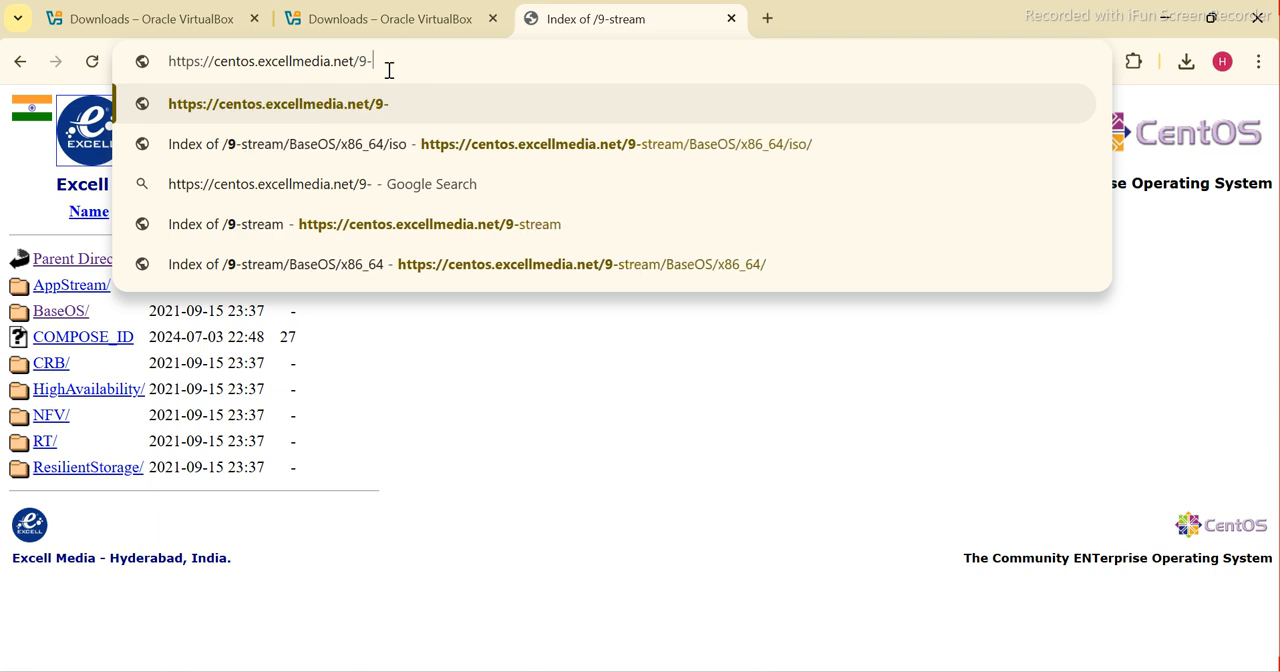
{"action": "key", "text": "Return"}
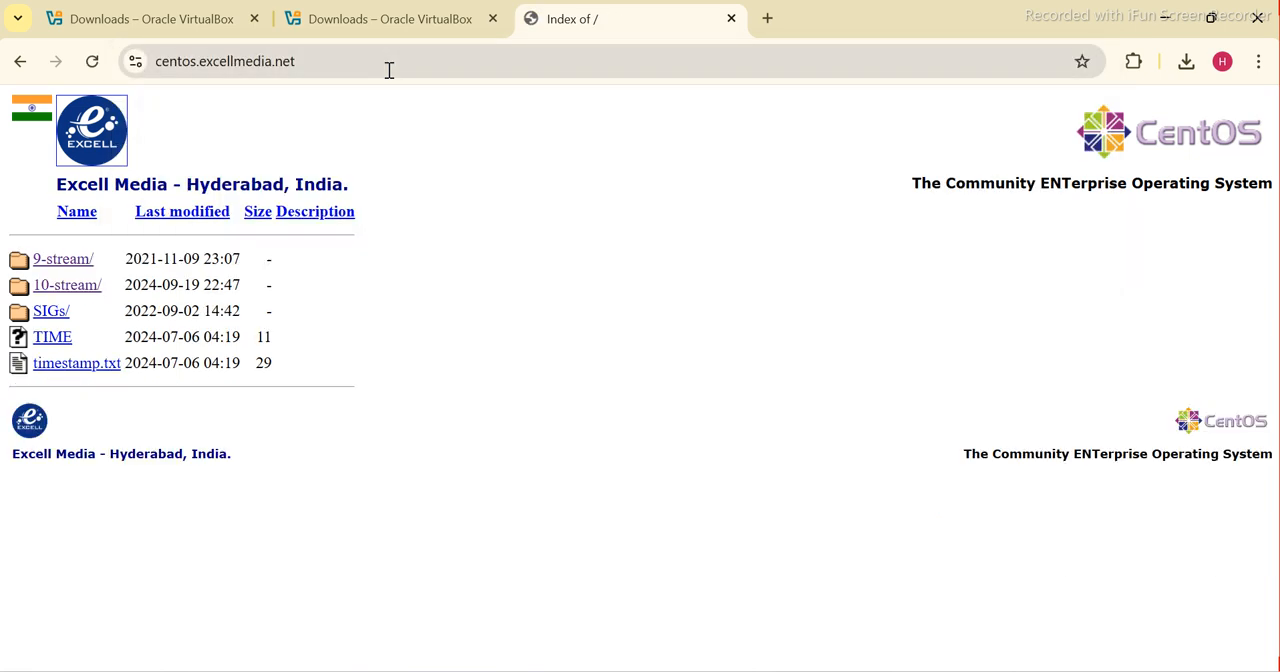
Browse to 9-stream/BaseOS/x86_64/iso and download CentOS-Stream-9-20231128.1-x86_64-boot.iso
{"action": "left_click", "coordinate": [60, 262]}
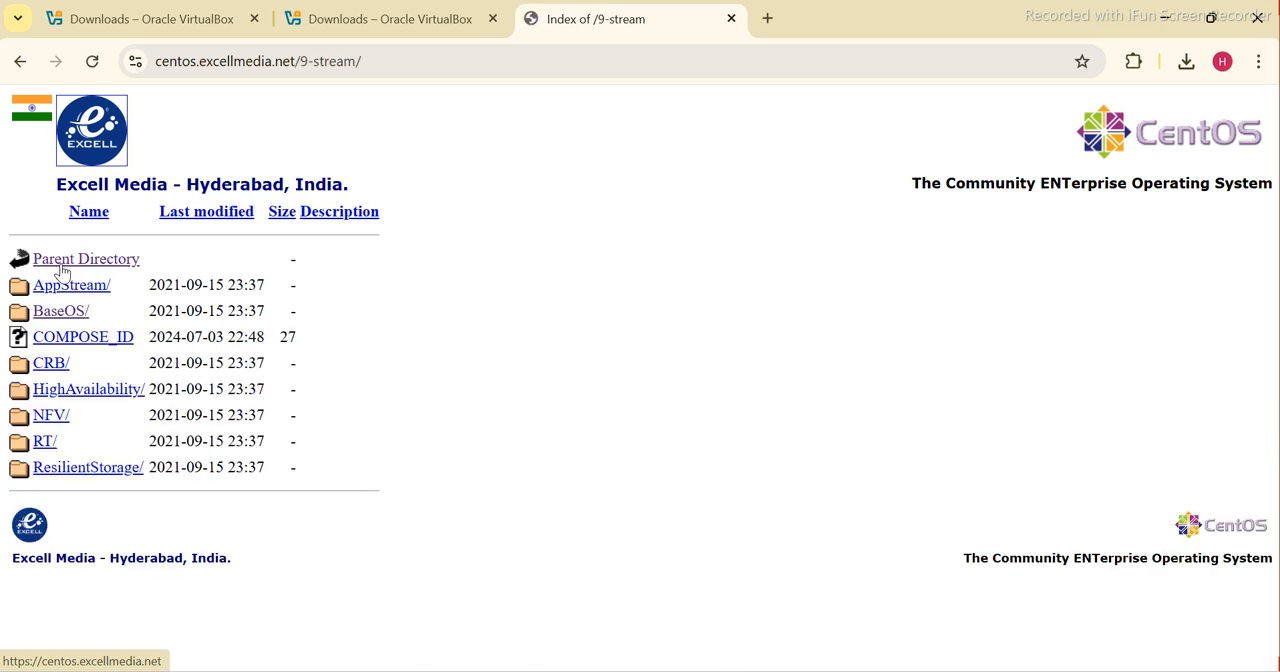
{"action": "left_click", "coordinate": [56, 316]}
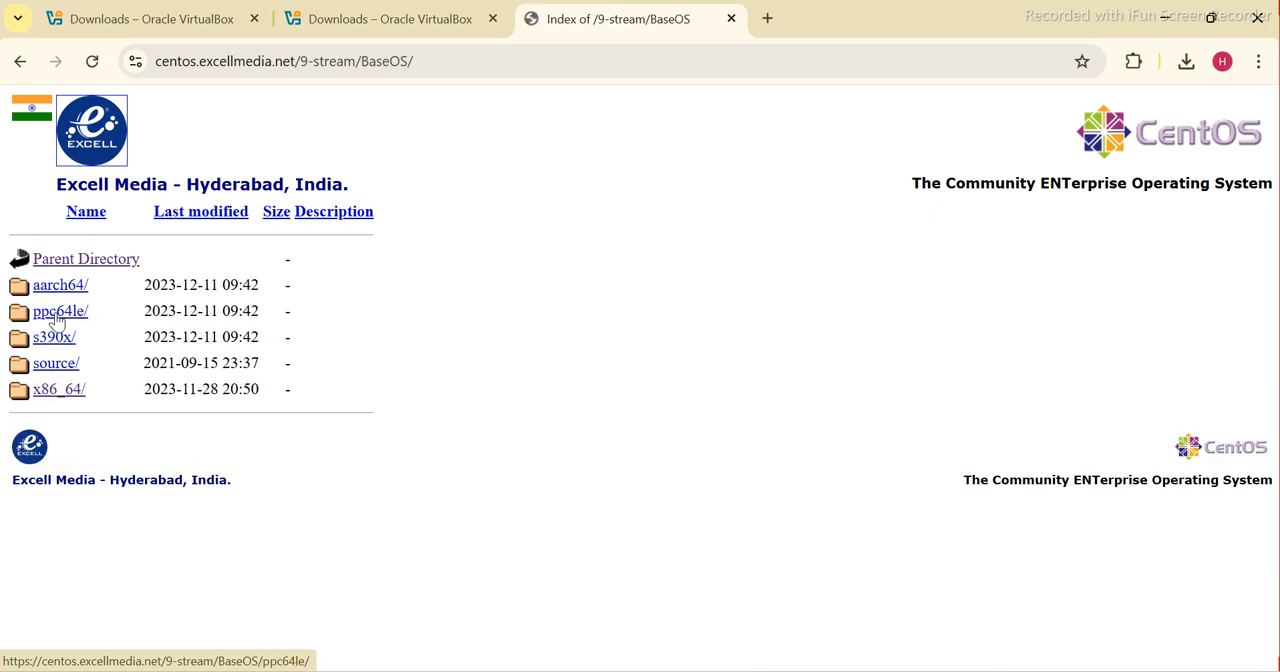
{"action": "left_click", "coordinate": [50, 396]}
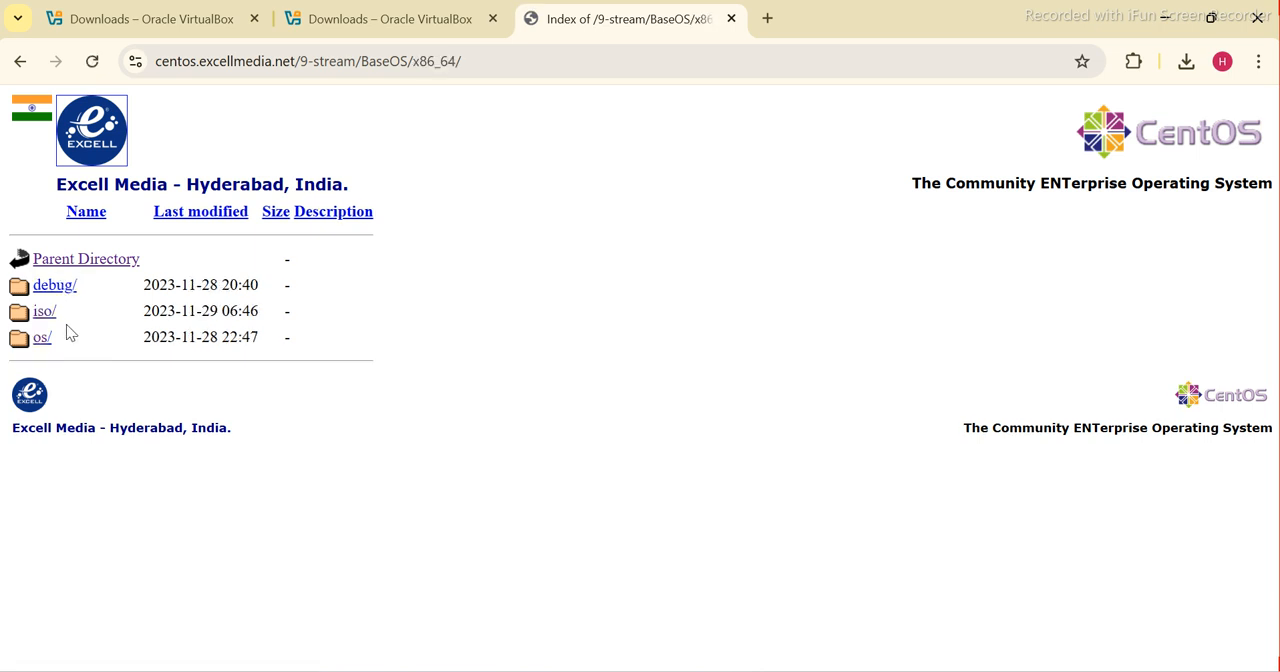
{"action": "left_click", "coordinate": [44, 311]}
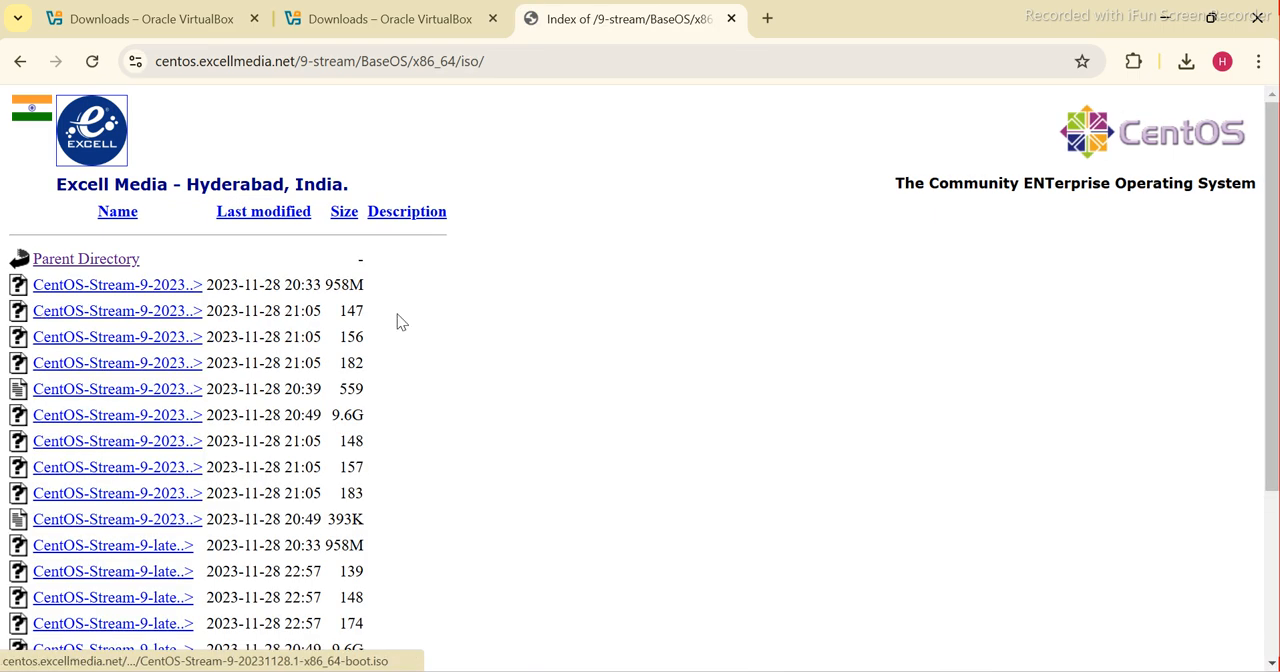
{"action": "left_click", "coordinate": [176, 293]}
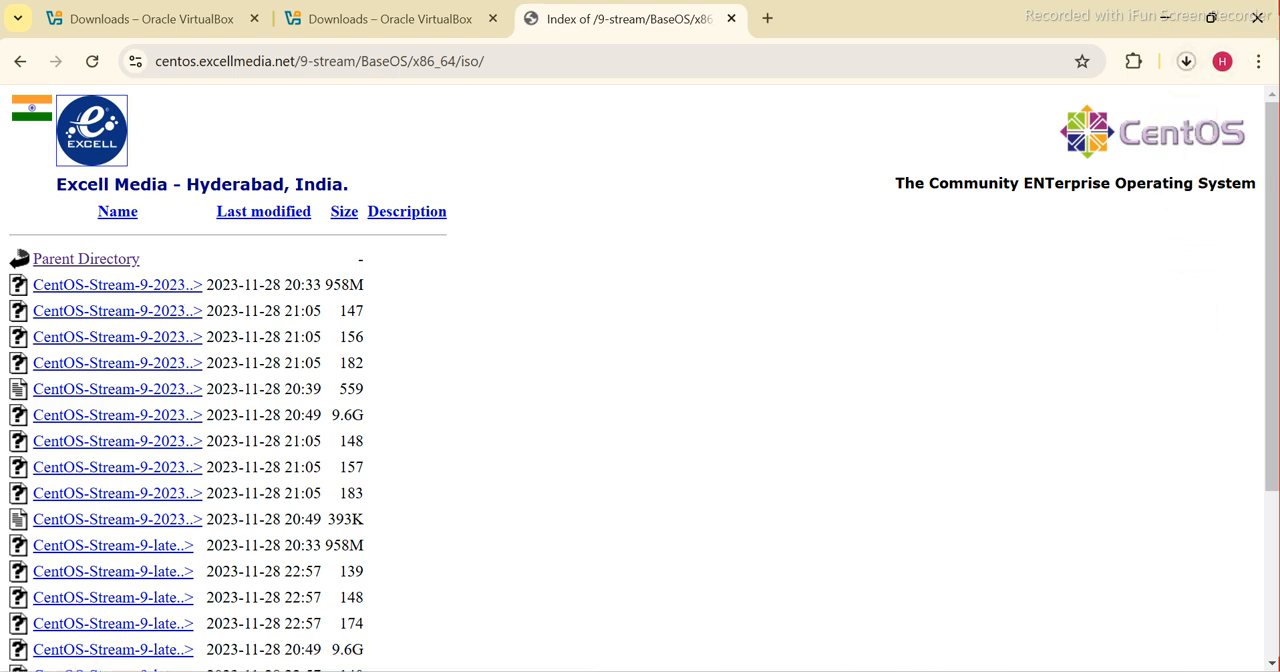
Switch to File Explorer to look for the ISO download in the Downloads folder, and return to Chrome
{"action": "mouse_move", "coordinate": [714, 646]}
{"action": "left_click", "coordinate": [860, 585]}
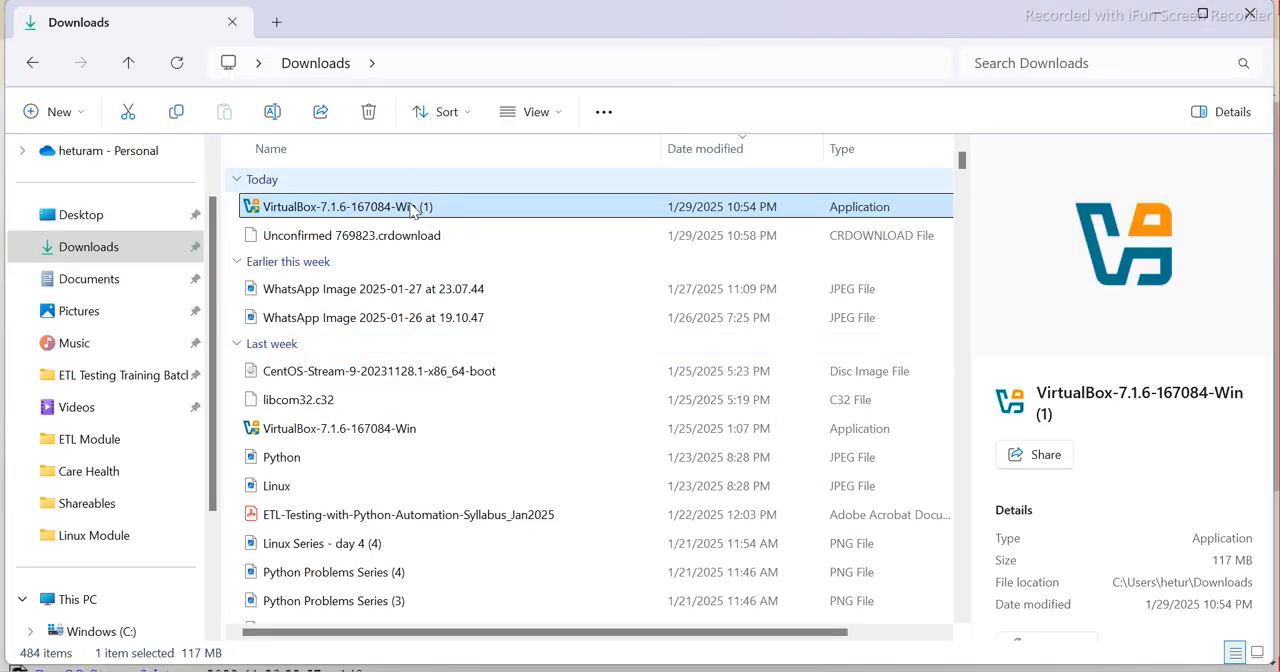
{"action": "left_click", "coordinate": [90, 218]}
{"action": "left_click", "coordinate": [89, 246]}
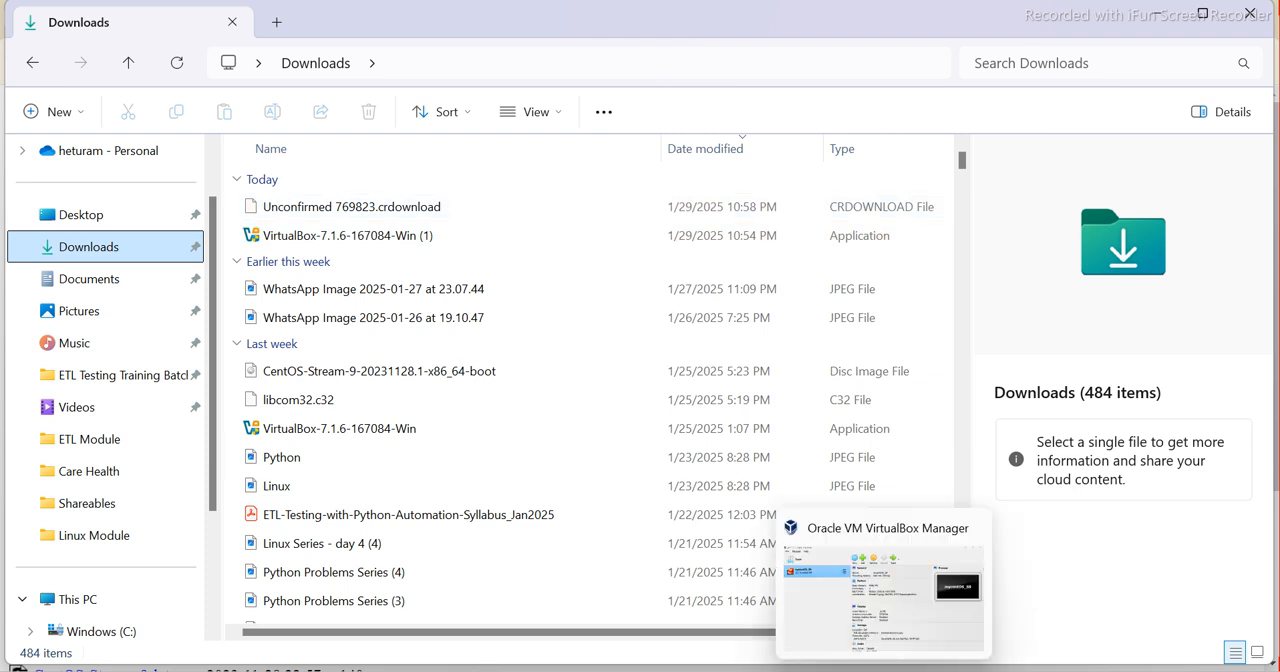
{"action": "left_click", "coordinate": [797, 671]}
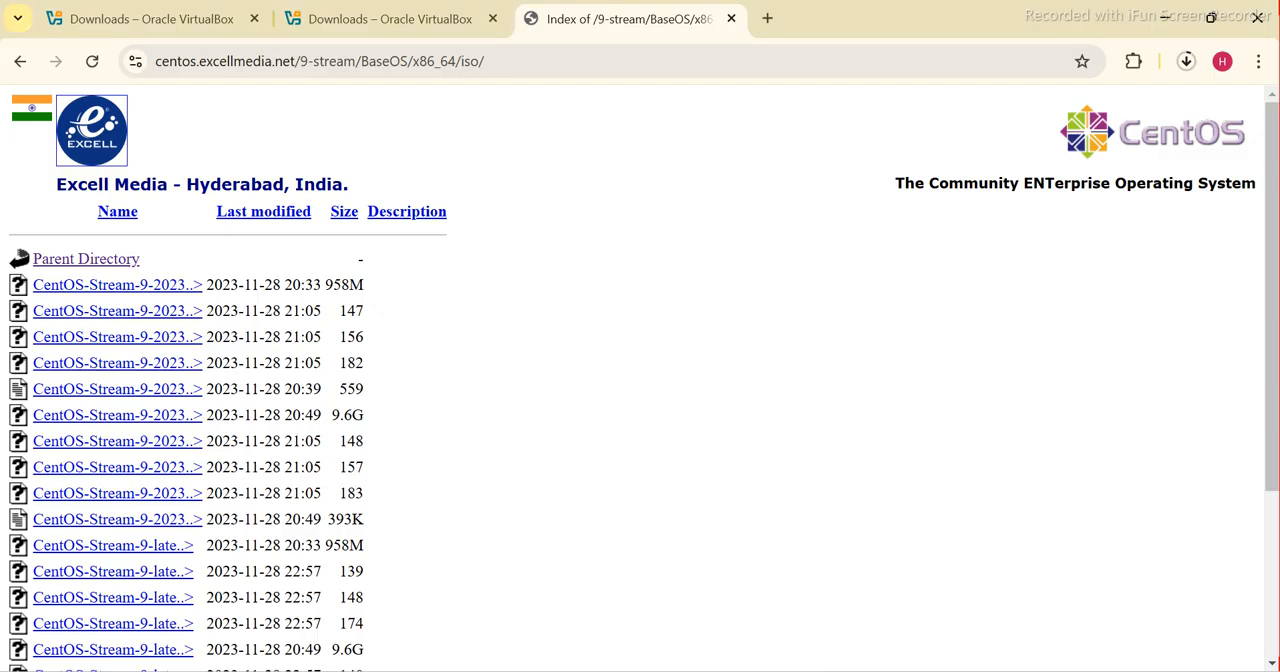
Check the ISO's progress in Chrome's recent download history, and return to the Downloads folder in File Explorer
{"action": "left_click", "coordinate": [1186, 62]}
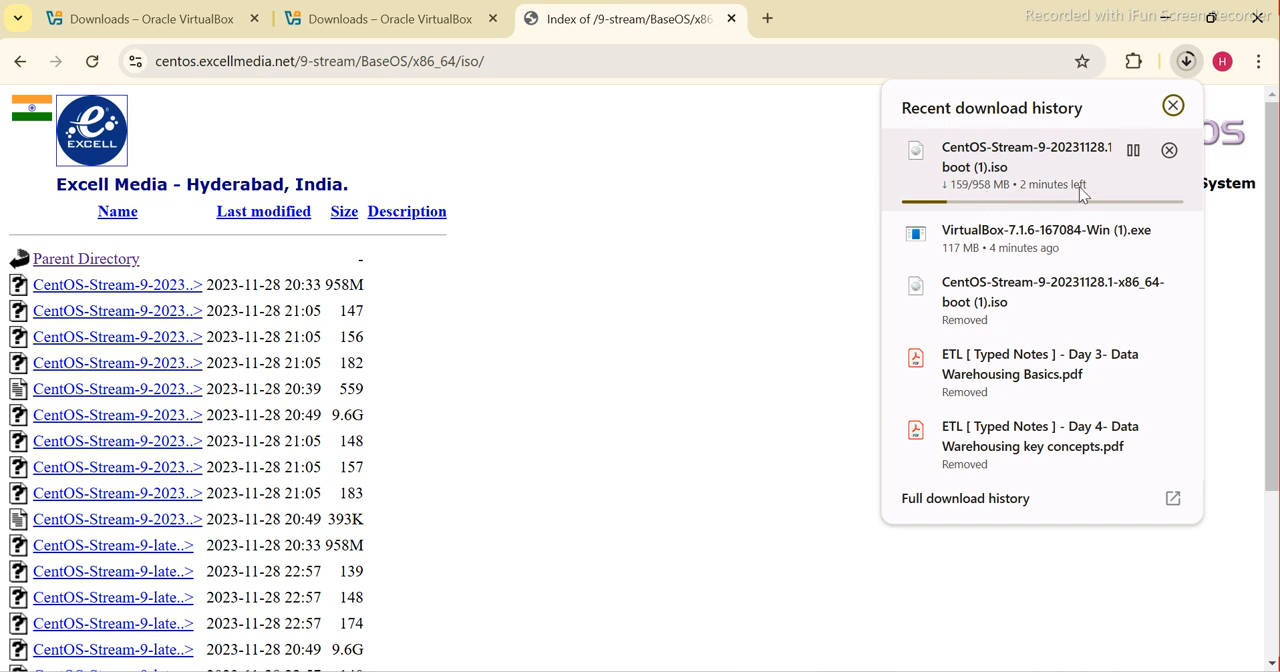
{"action": "left_click", "coordinate": [1172, 106]}
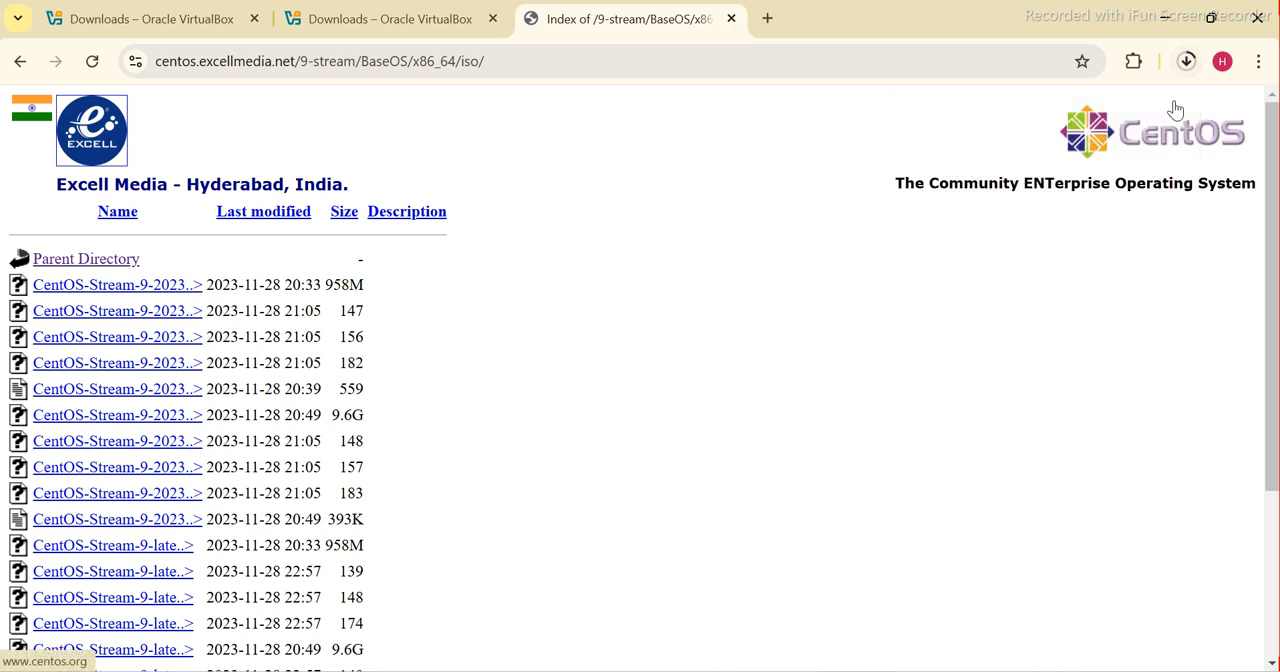
{"action": "mouse_move", "coordinate": [752, 671]}
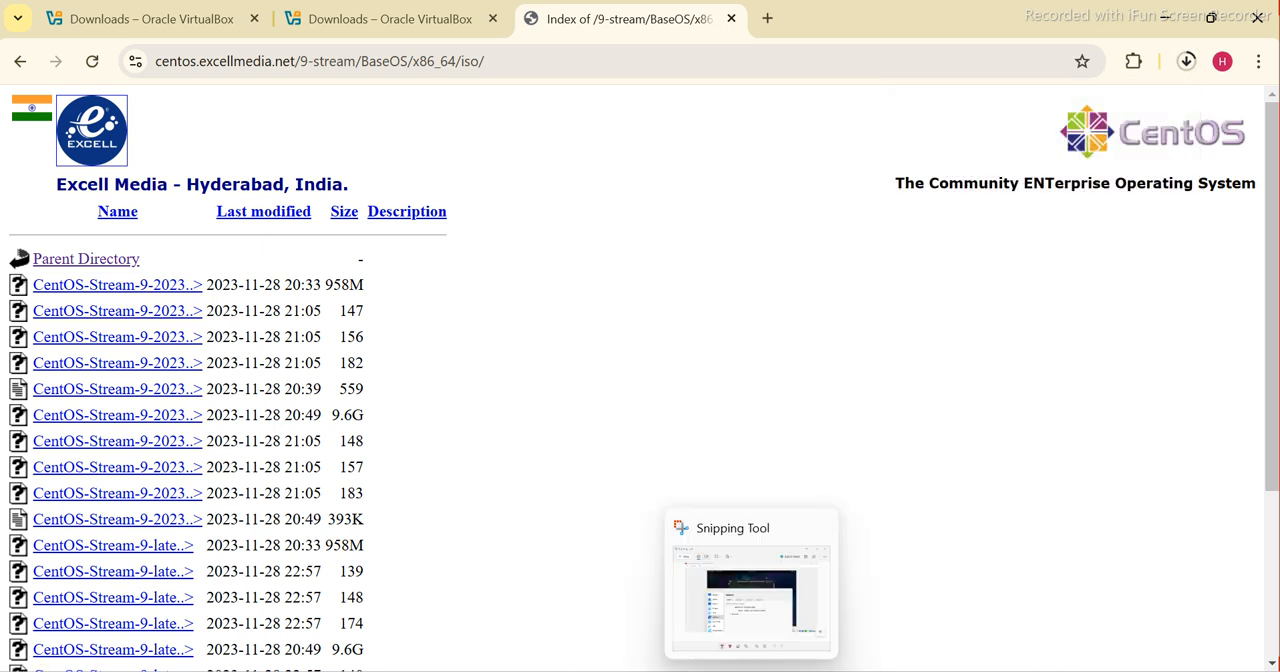
{"action": "mouse_move", "coordinate": [779, 530]}
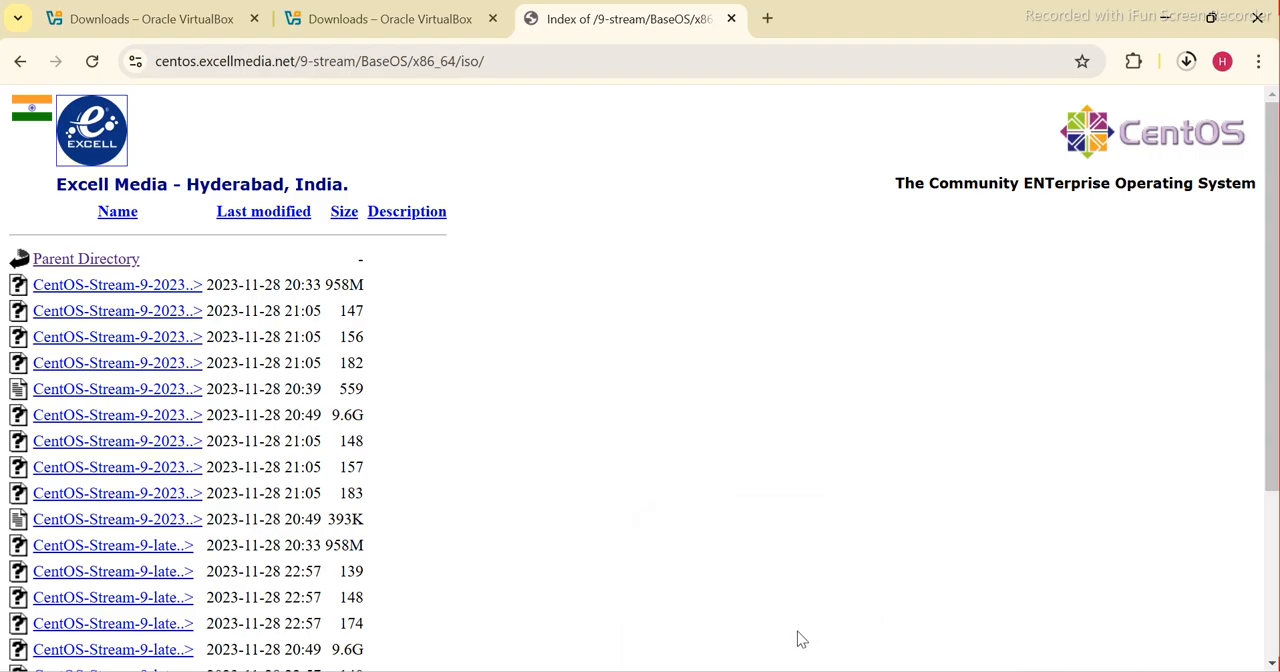
{"action": "mouse_move", "coordinate": [705, 671]}
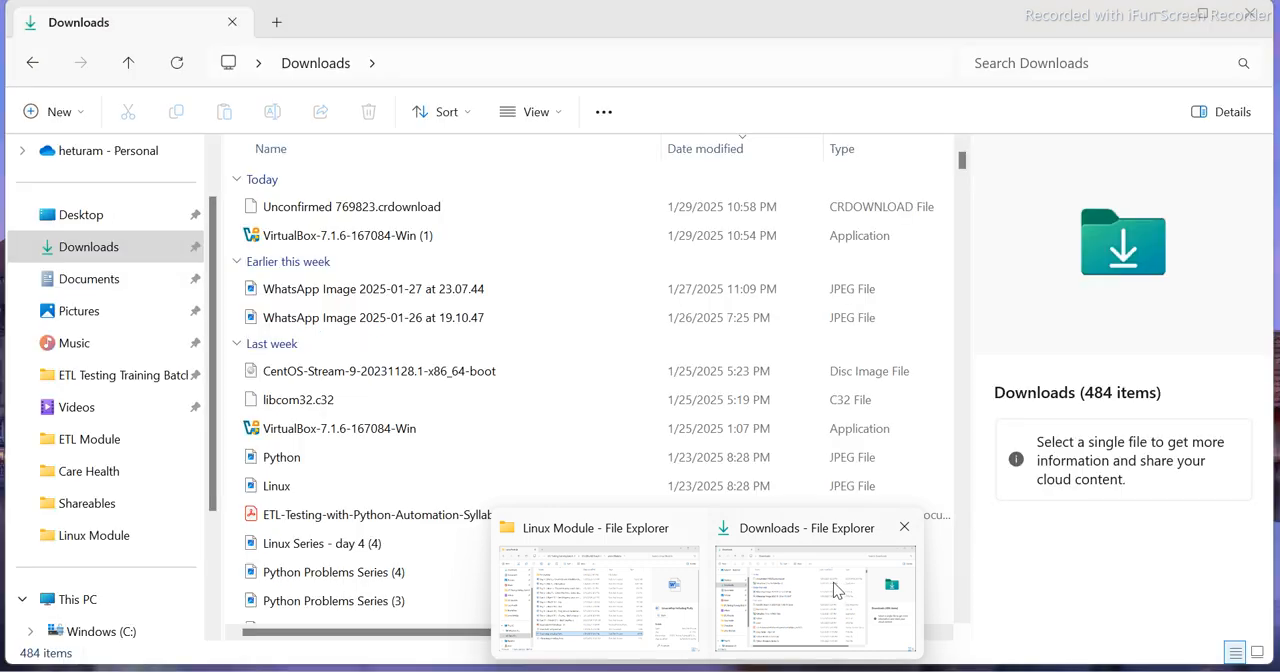
{"action": "left_click", "coordinate": [833, 582]}
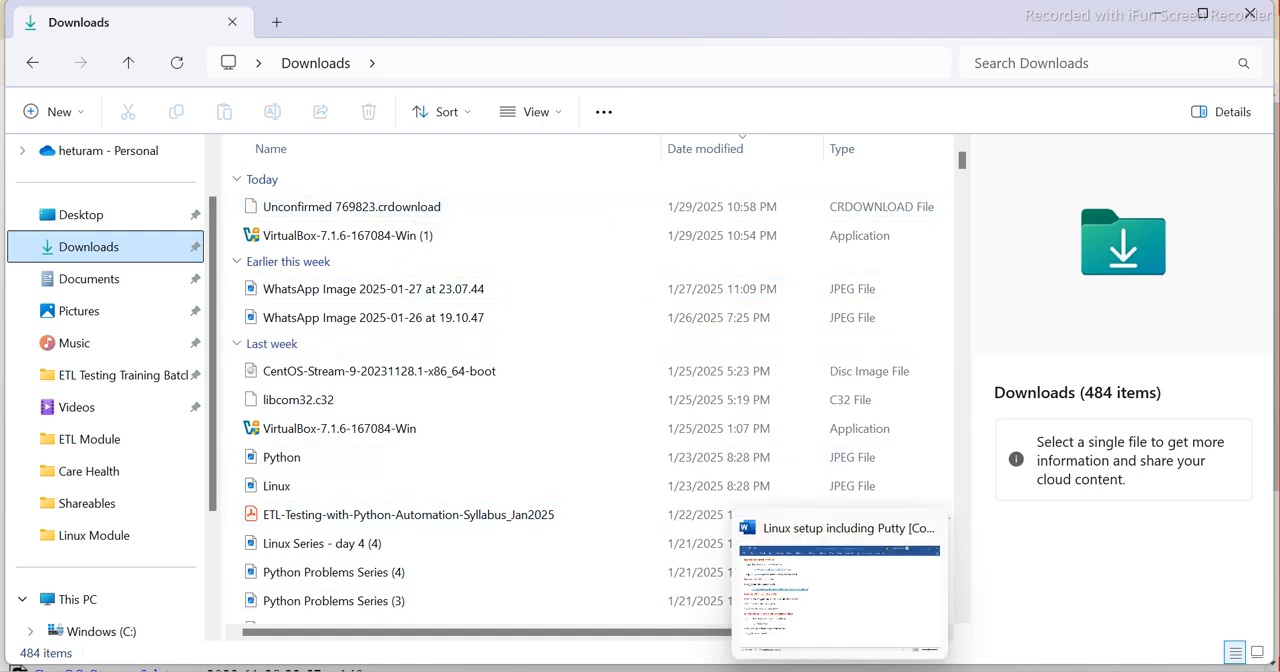
Switch to the Linux setup document in Word and correct "Orale" to "Oracle" in Step 4
{"action": "left_click", "coordinate": [838, 671]}
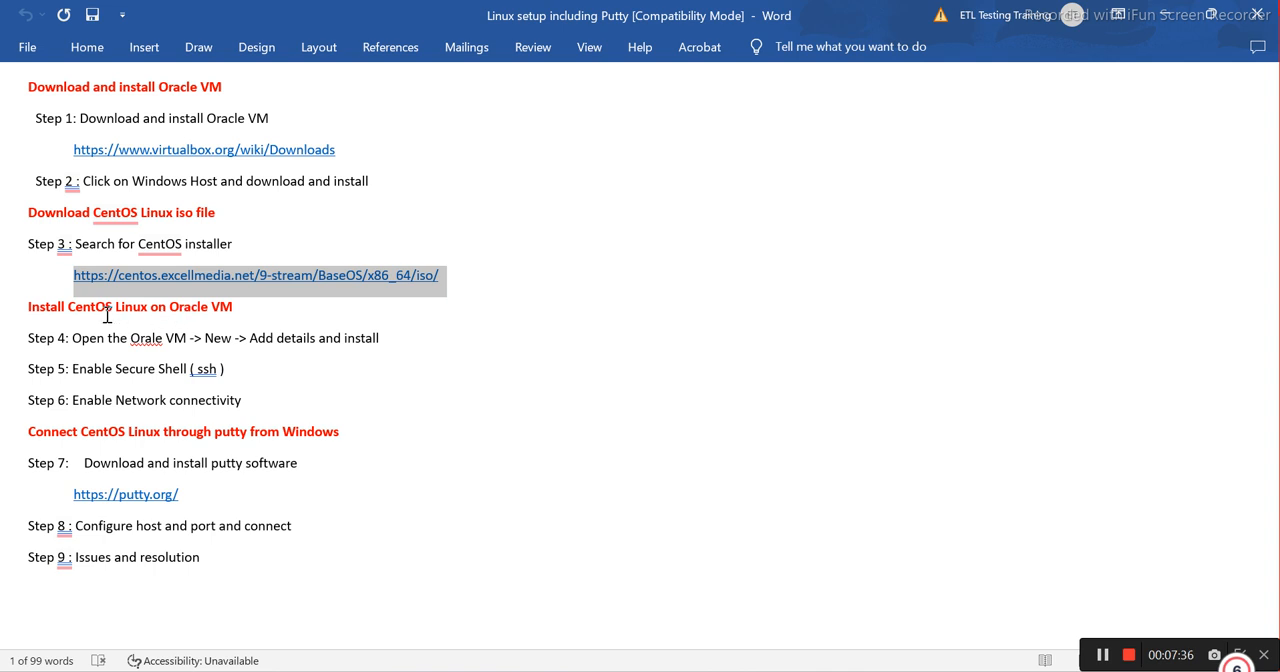
{"action": "left_click", "coordinate": [219, 311]}
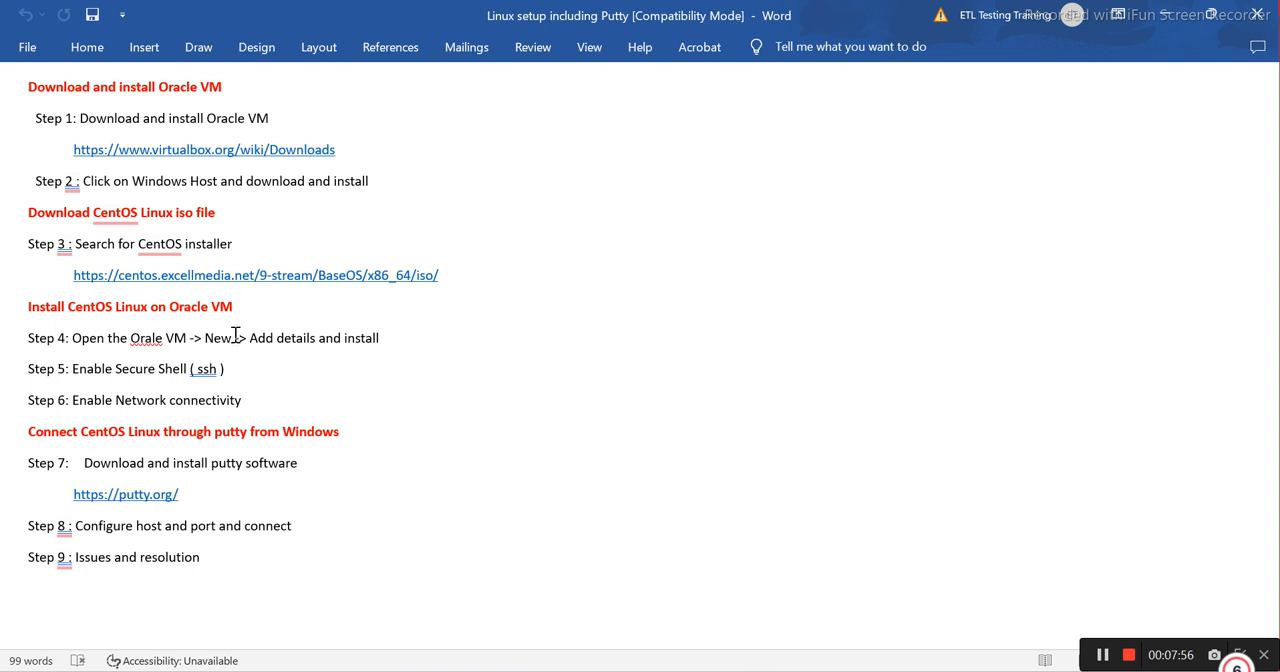
{"action": "left_click", "coordinate": [152, 338]}
{"action": "type", "text": "c"}
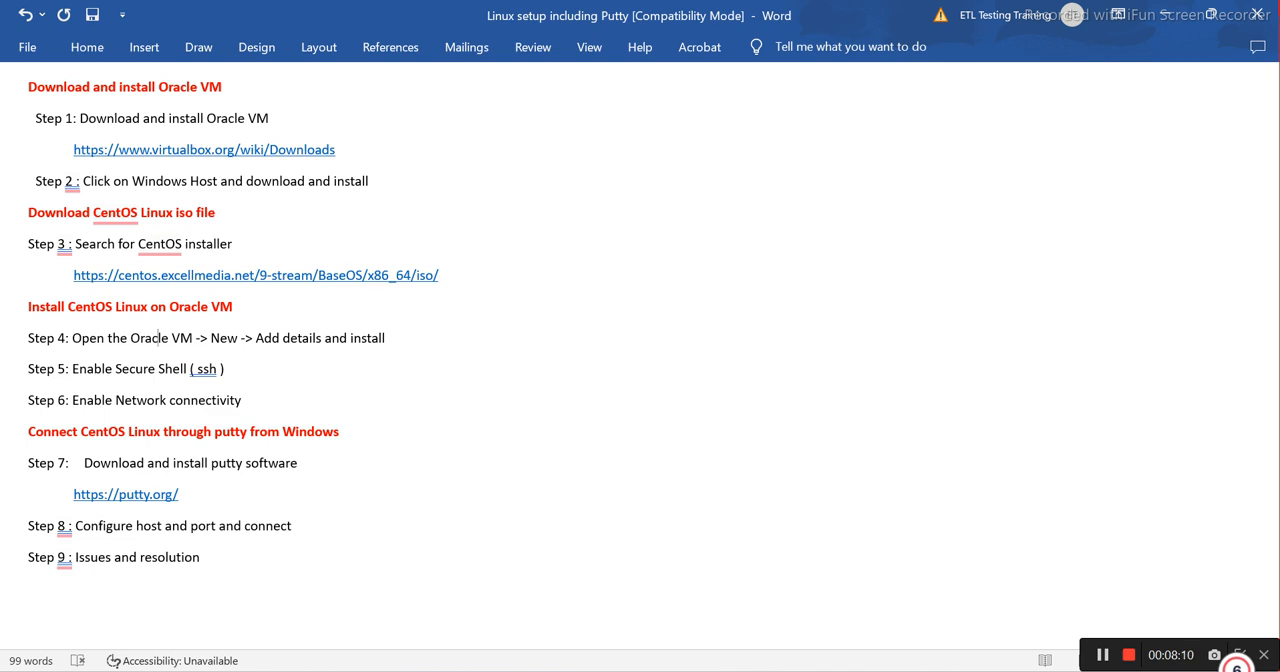
Close the open Oracle VM VirtualBox Manager and launch it again from its desktop shortcut
{"action": "key", "text": "alt+Tab"}
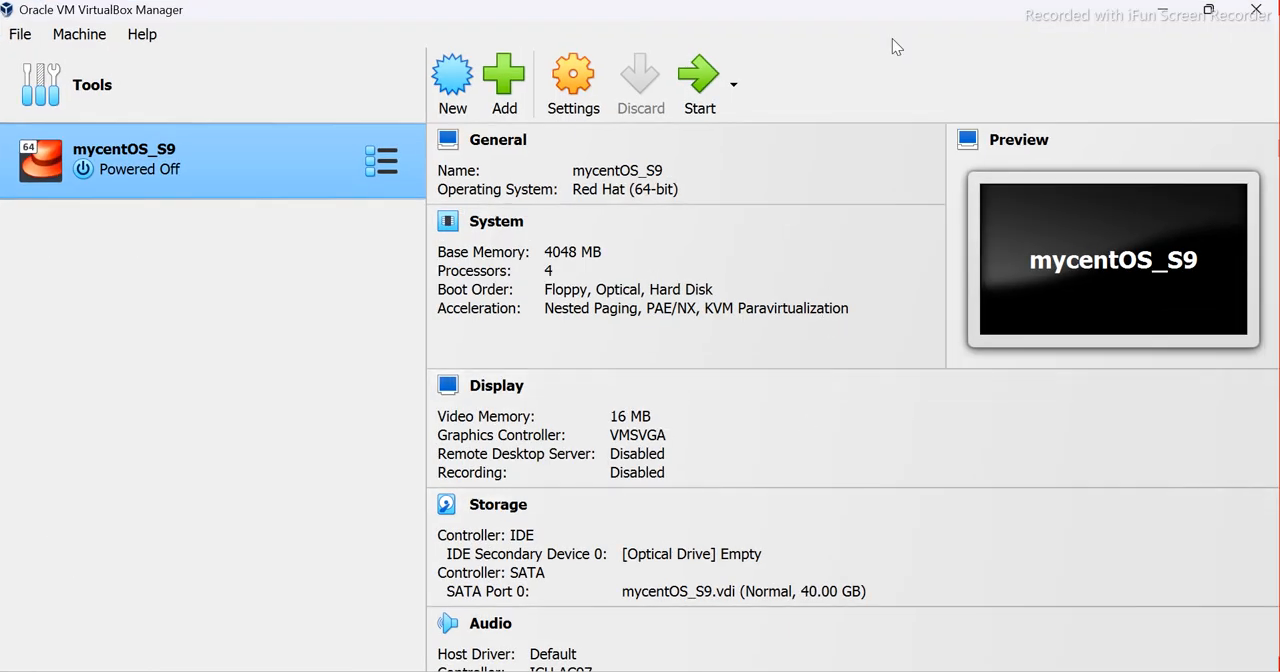
{"action": "left_click", "coordinate": [1258, 10]}
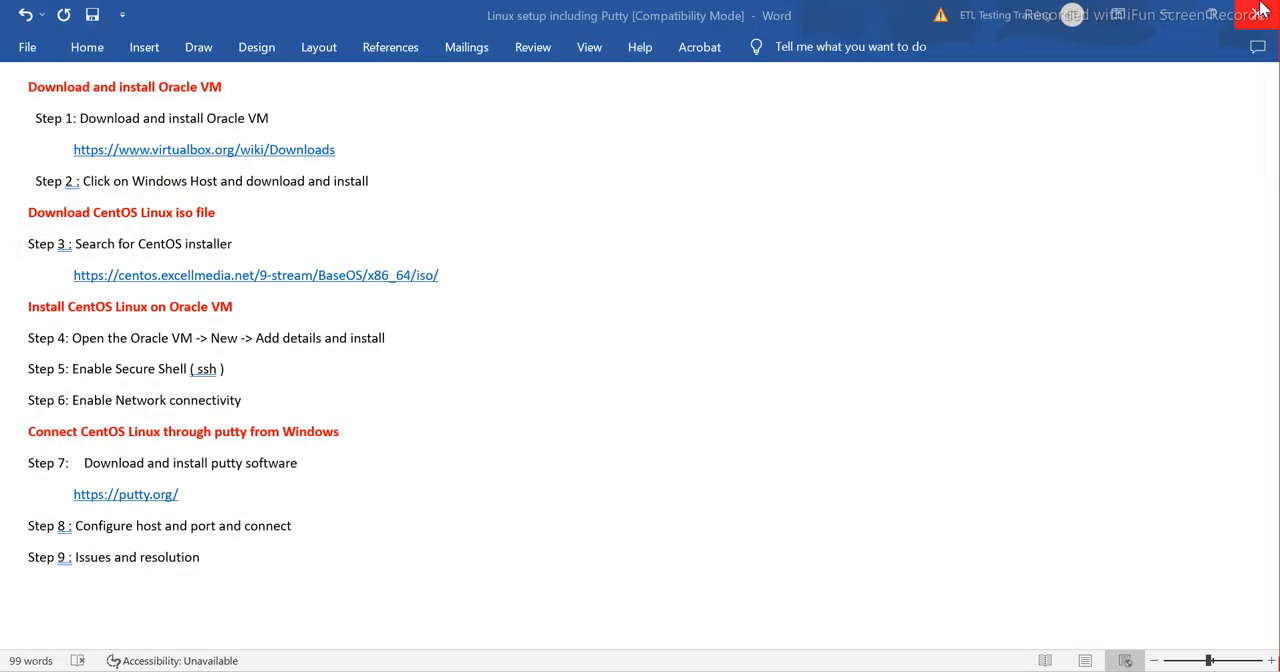
{"action": "left_click", "coordinate": [1258, 10]}
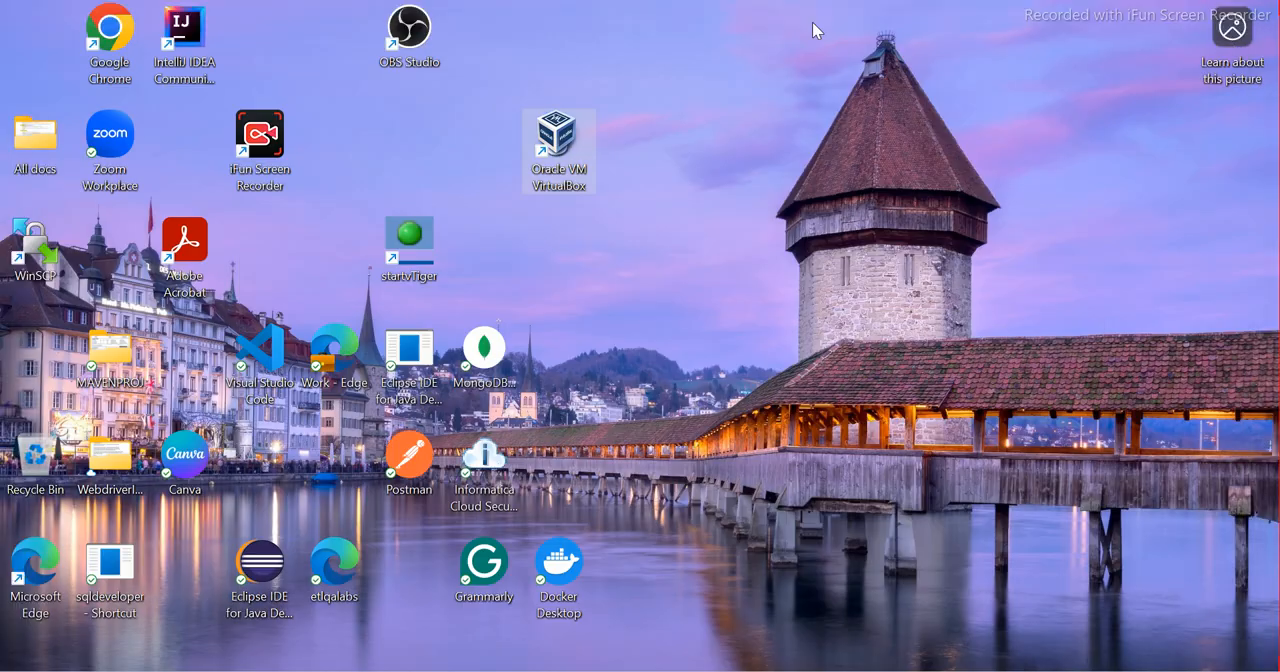
{"action": "double_click", "coordinate": [565, 140]}
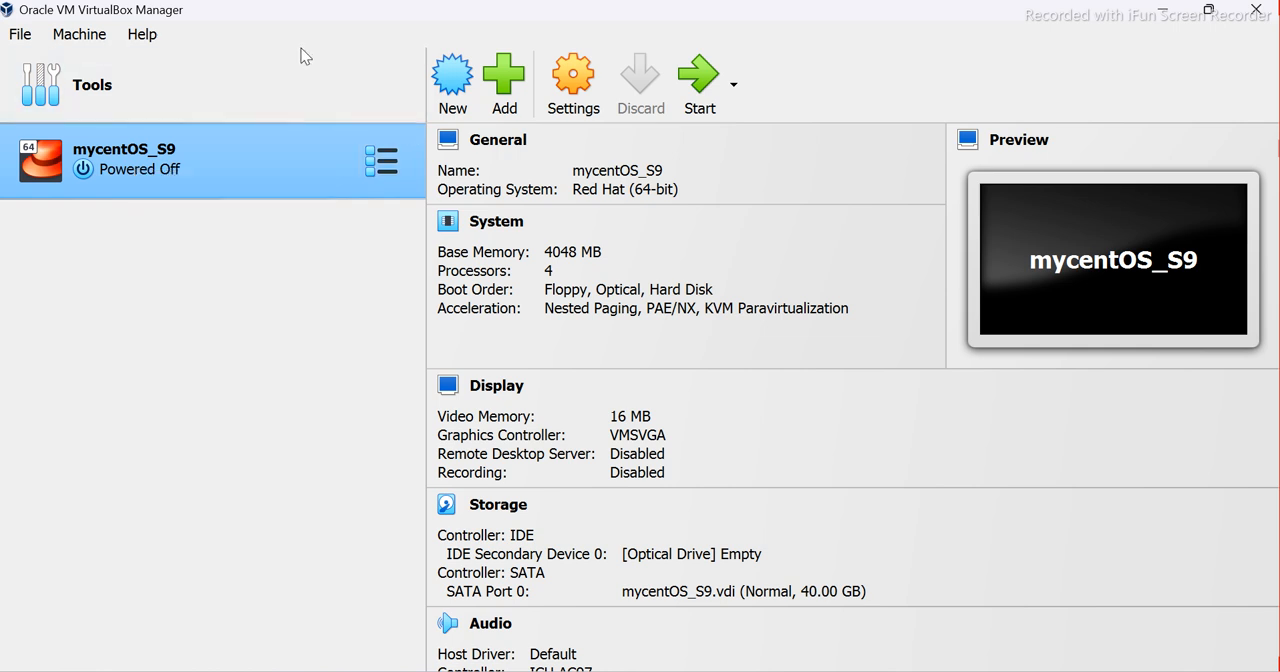
Start creating a new virtual machine and name it mycentOsNewMachine
{"action": "left_click", "coordinate": [449, 82]}
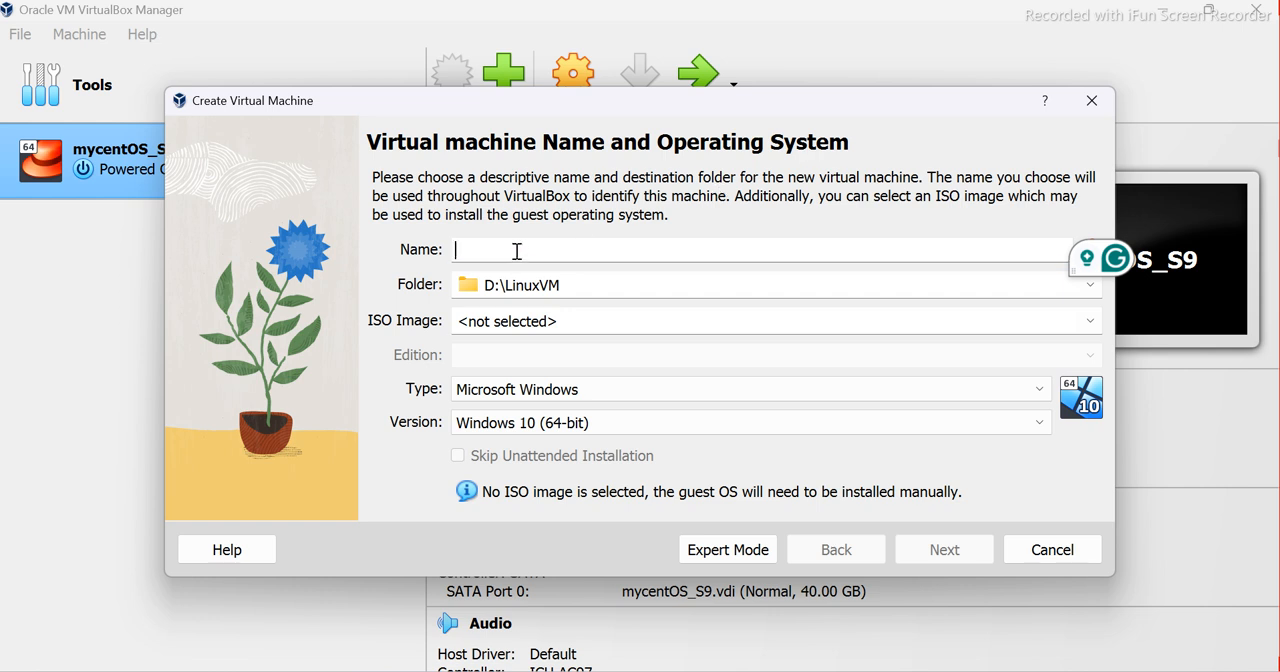
{"action": "type", "text": "my"}
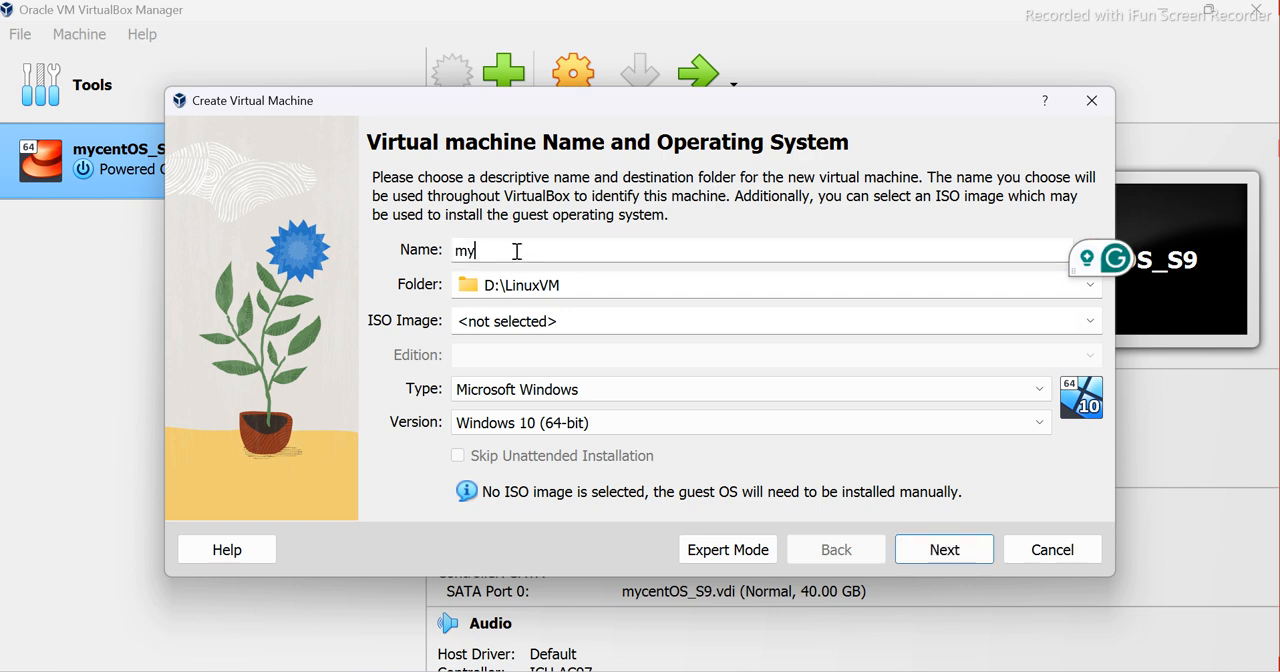
{"action": "type", "text": "centOSNew"}
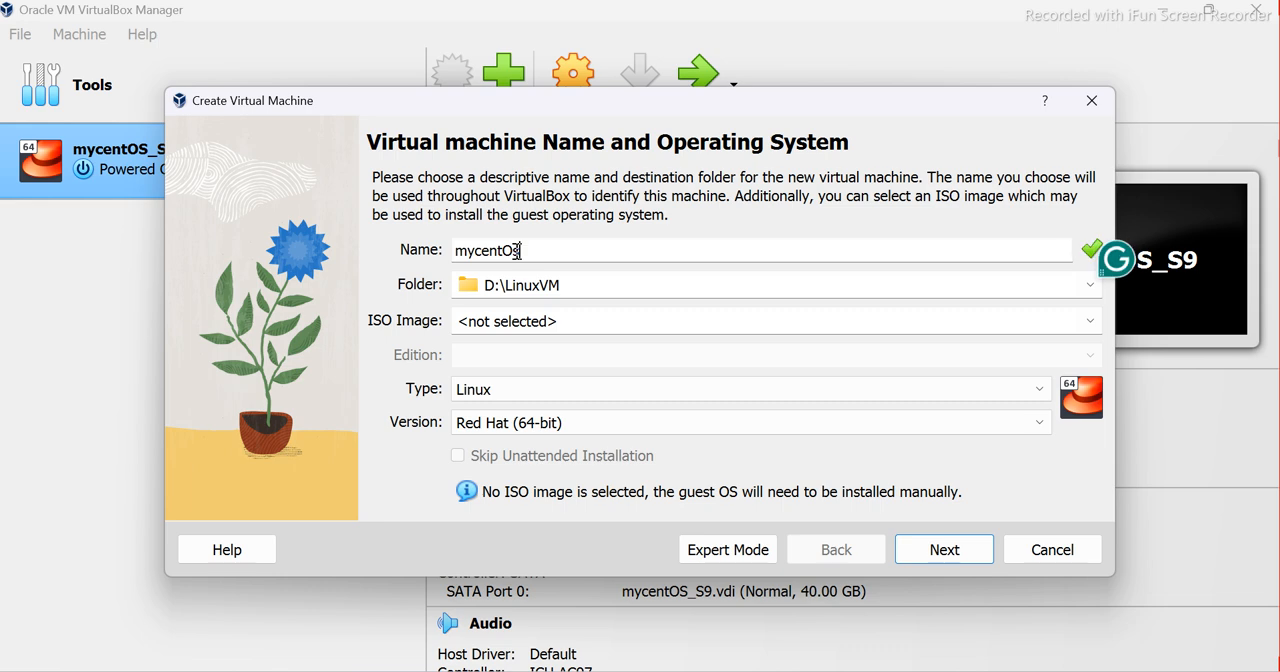
{"action": "type", "text": "Machine"}
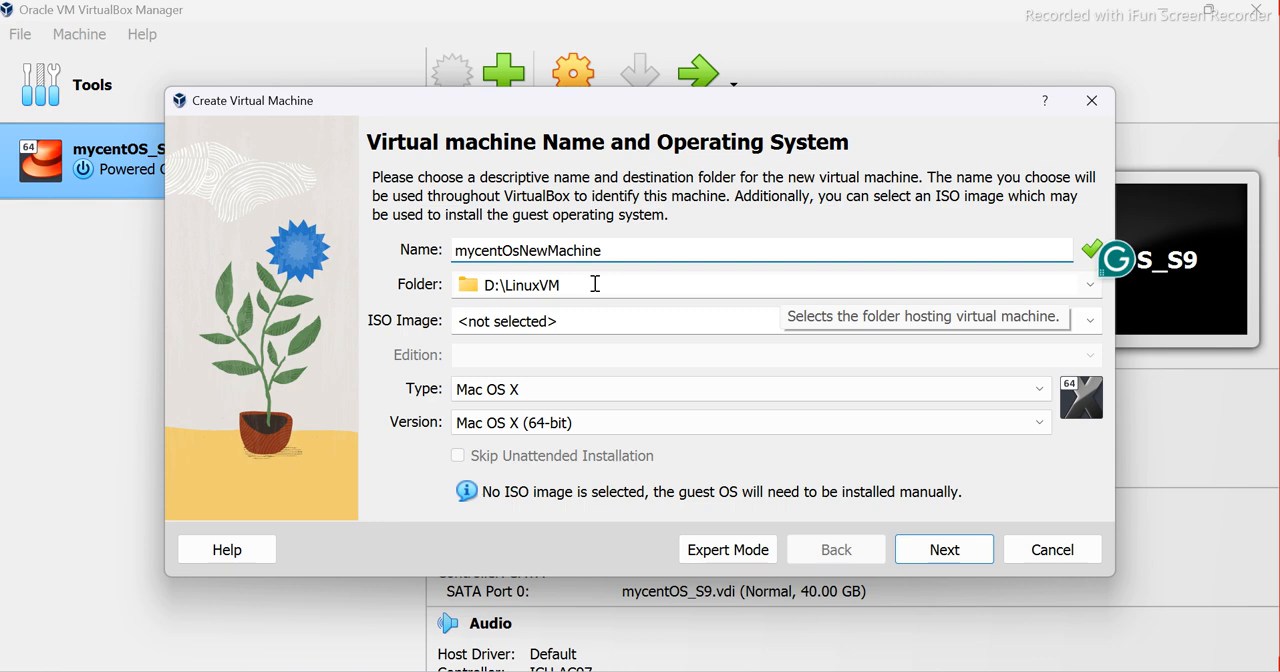
Set the new machine's destination folder to D:\Linux VM 9
{"action": "left_click", "coordinate": [1090, 285]}
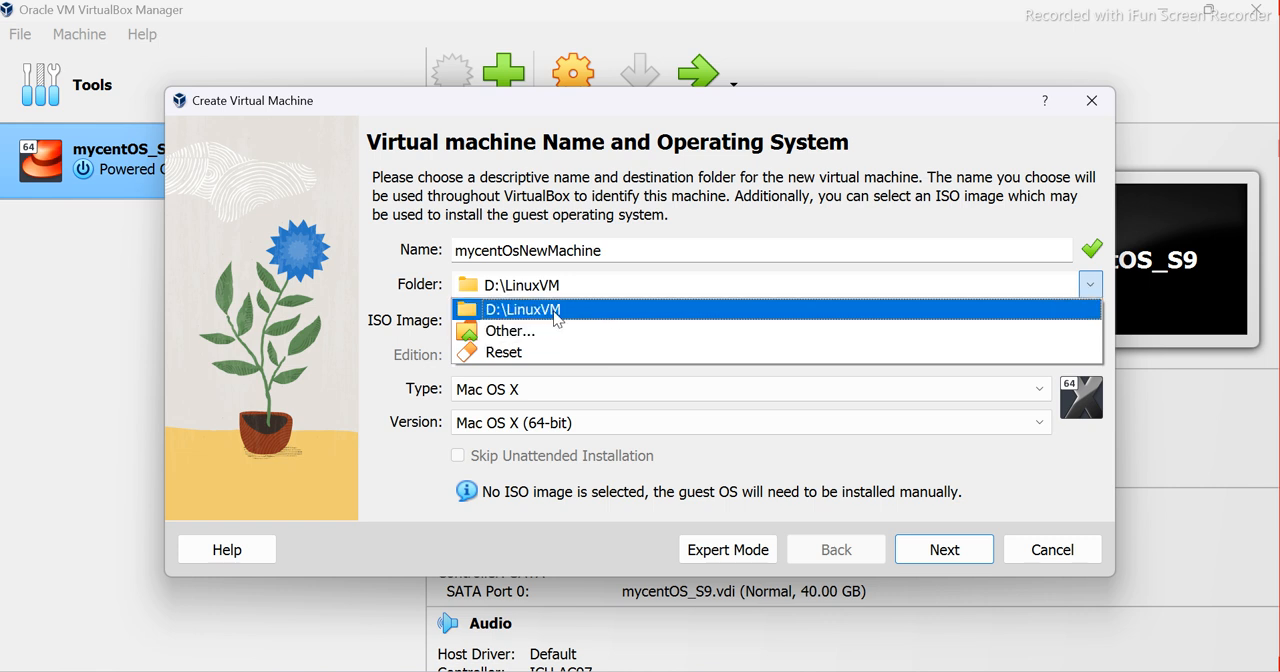
{"action": "left_click", "coordinate": [548, 310]}
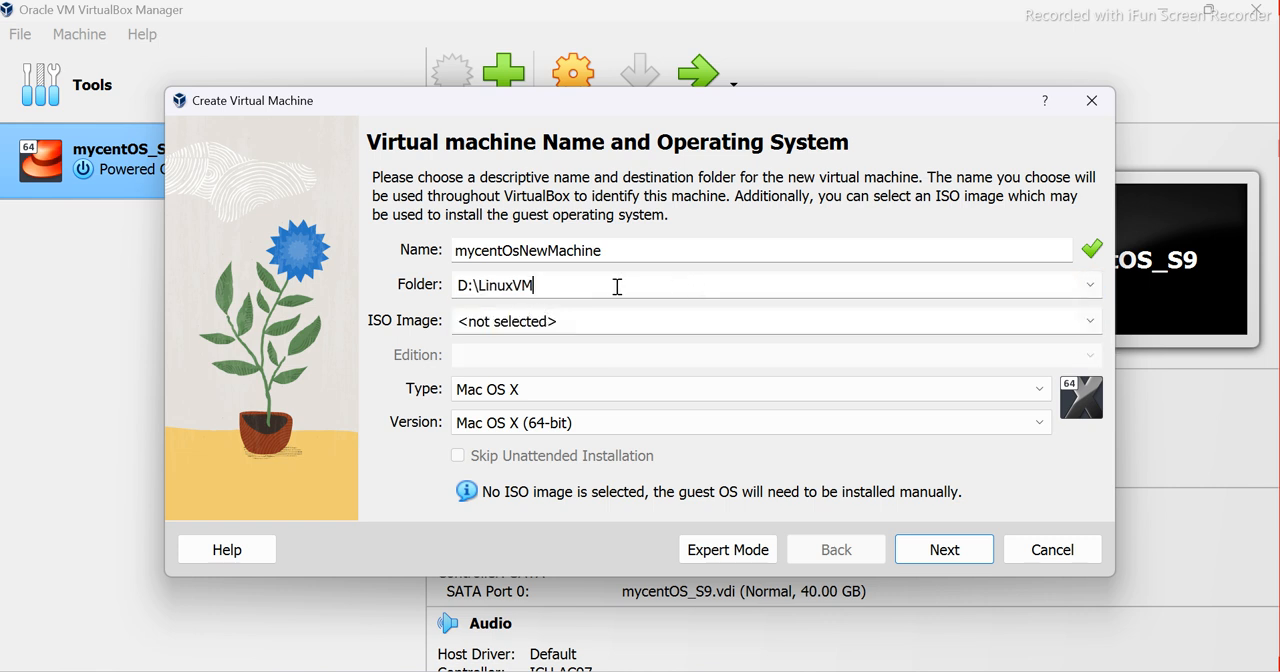
{"action": "left_click", "coordinate": [1095, 290]}
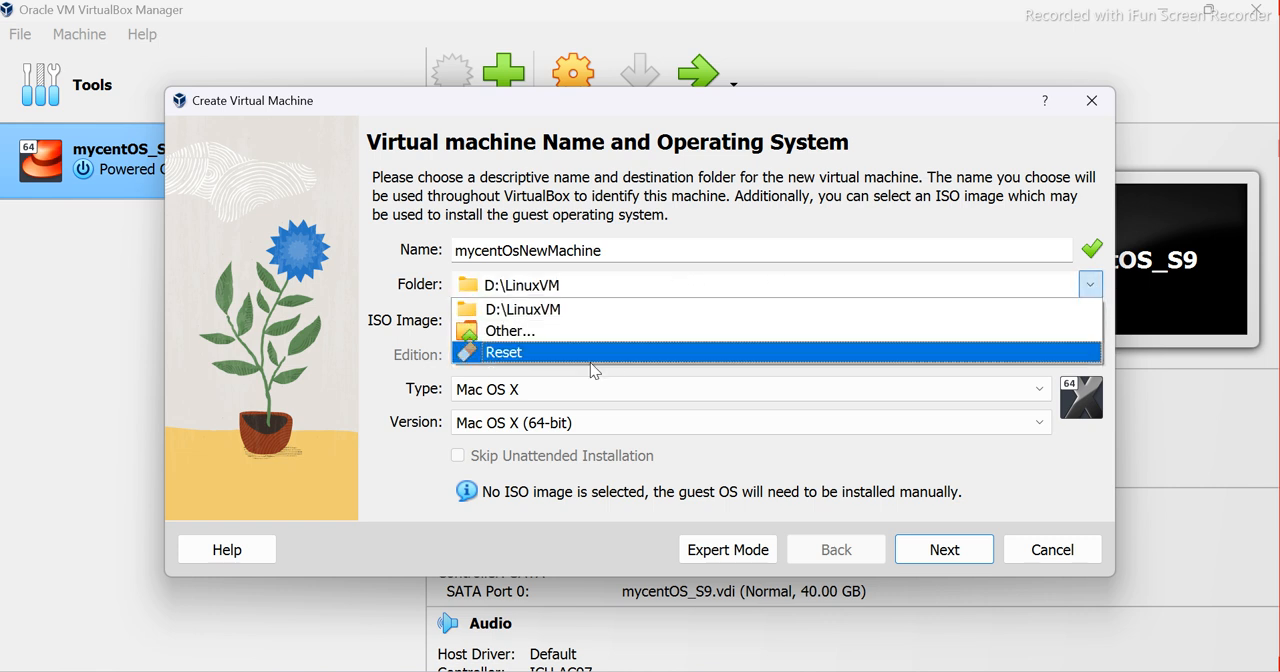
{"action": "left_click", "coordinate": [520, 331]}
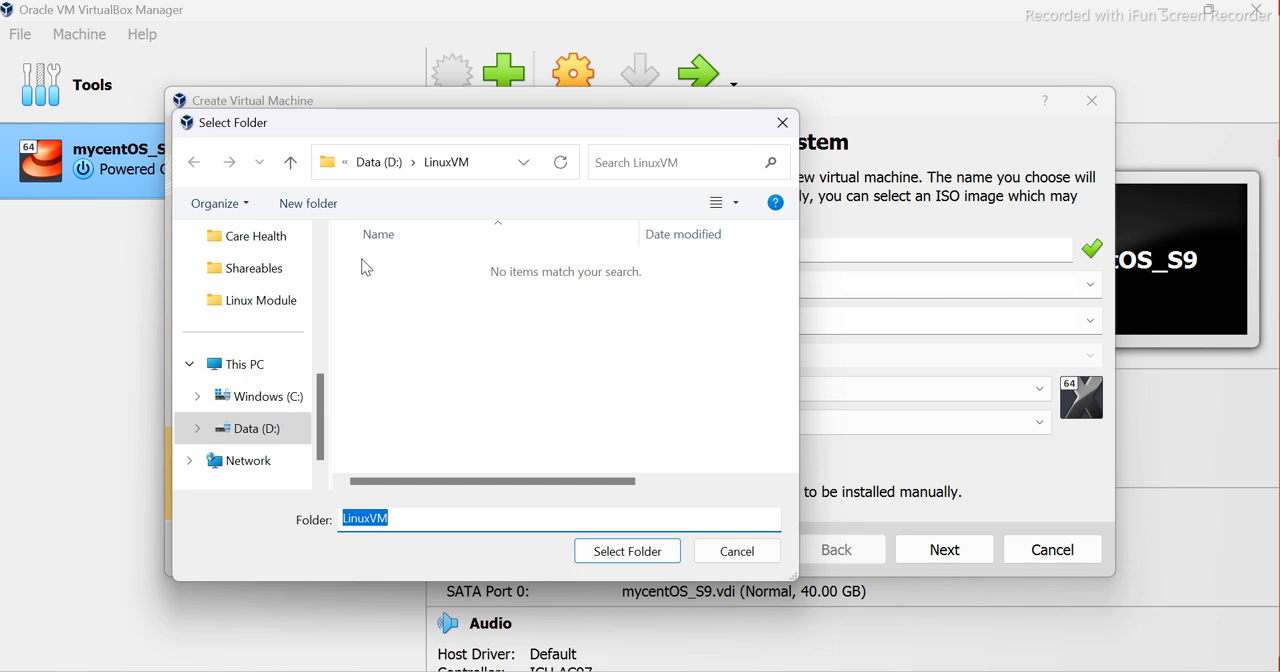
{"action": "left_click", "coordinate": [390, 170]}
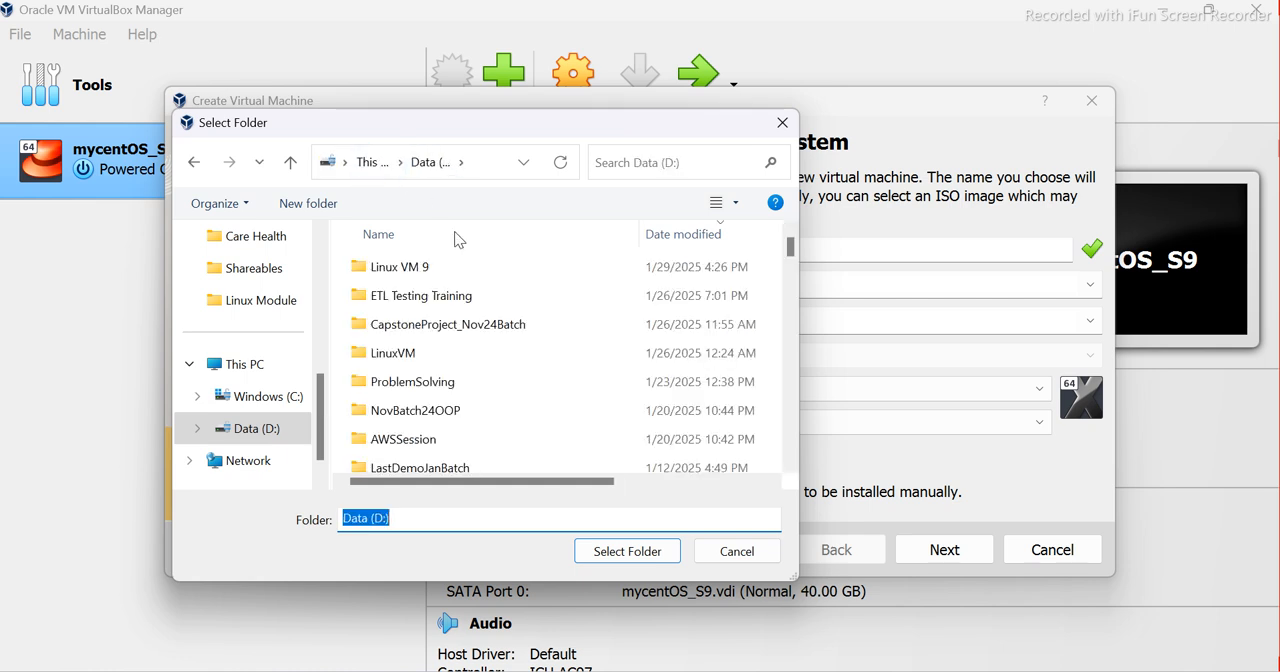
{"action": "double_click", "coordinate": [429, 277]}
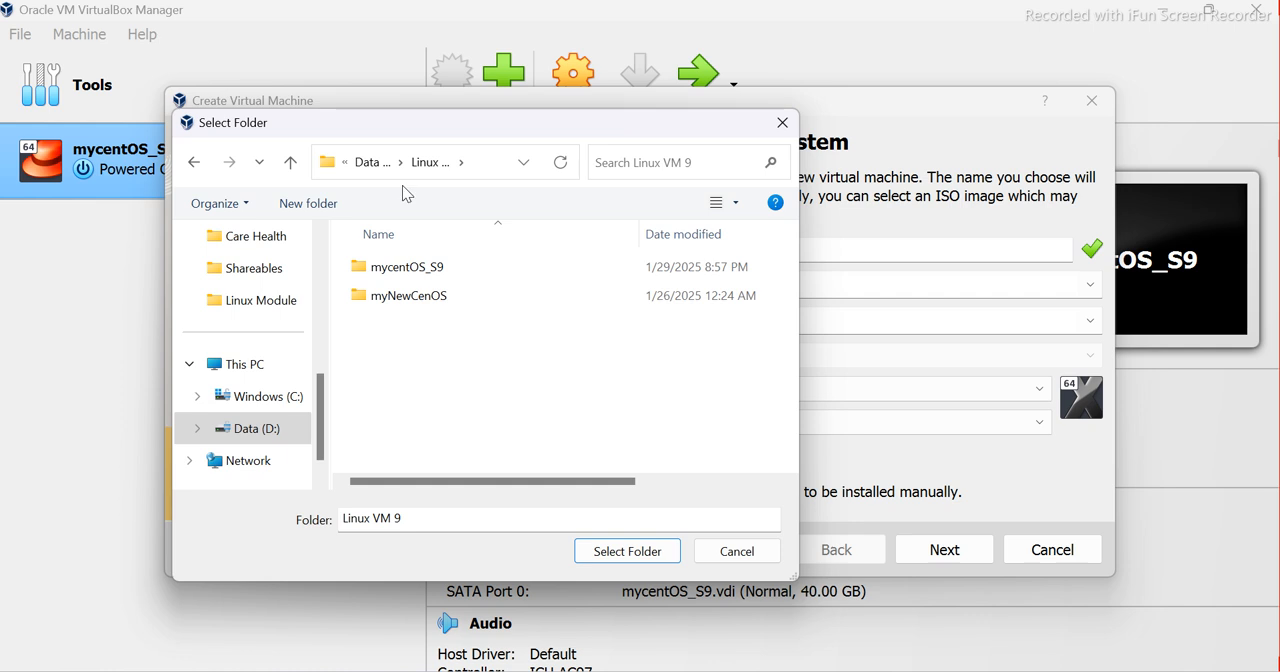
{"action": "left_click", "coordinate": [479, 170]}
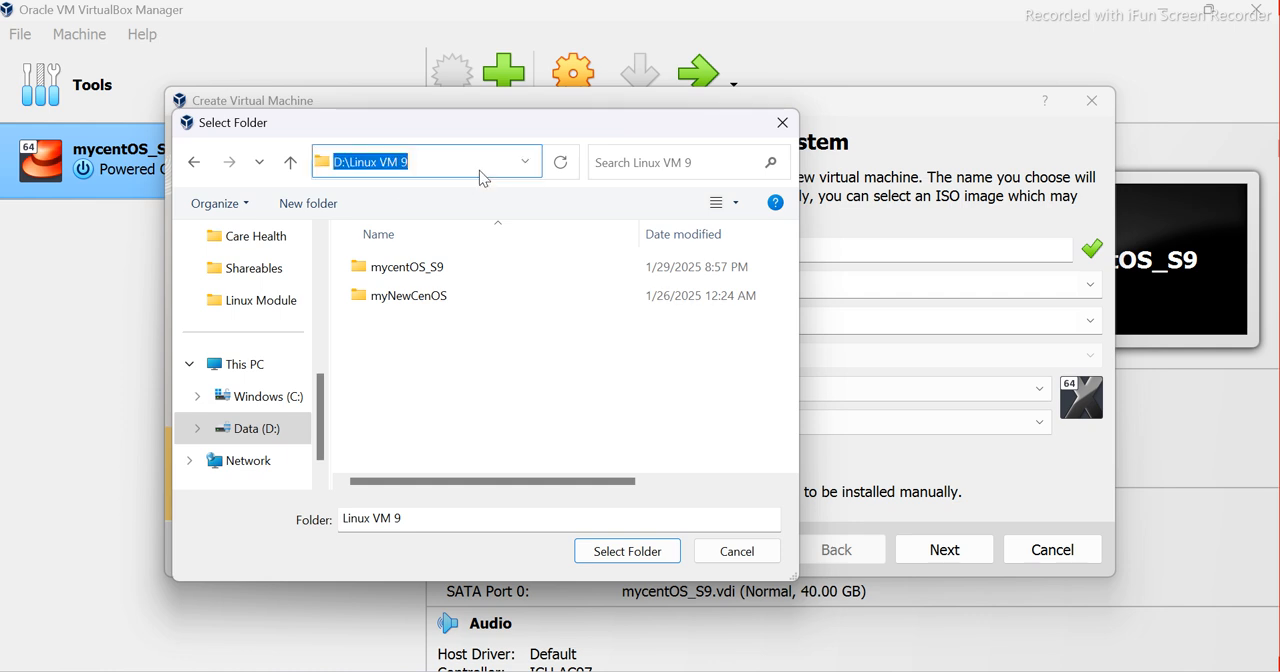
{"action": "left_click", "coordinate": [625, 552]}
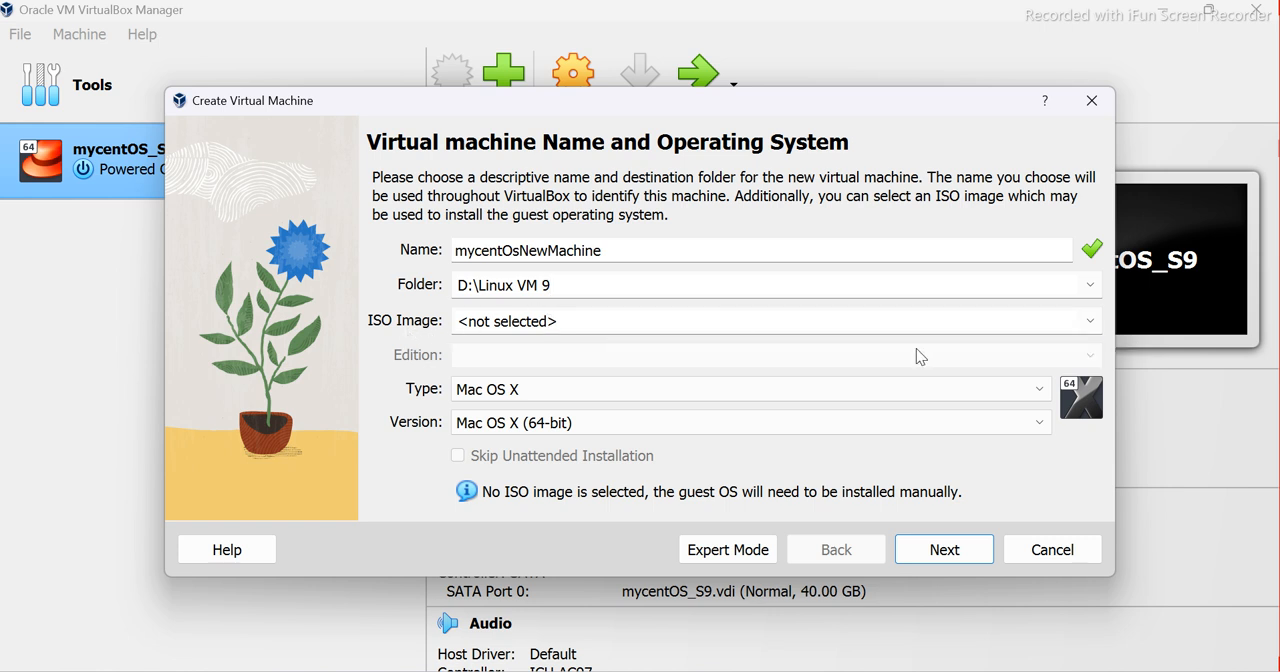
Choose CentOS-Stream-9-20231128.1-x86_64-boot.iso from the Linux VM 9 folder as the machine's ISO image
{"action": "left_click", "coordinate": [1090, 322]}
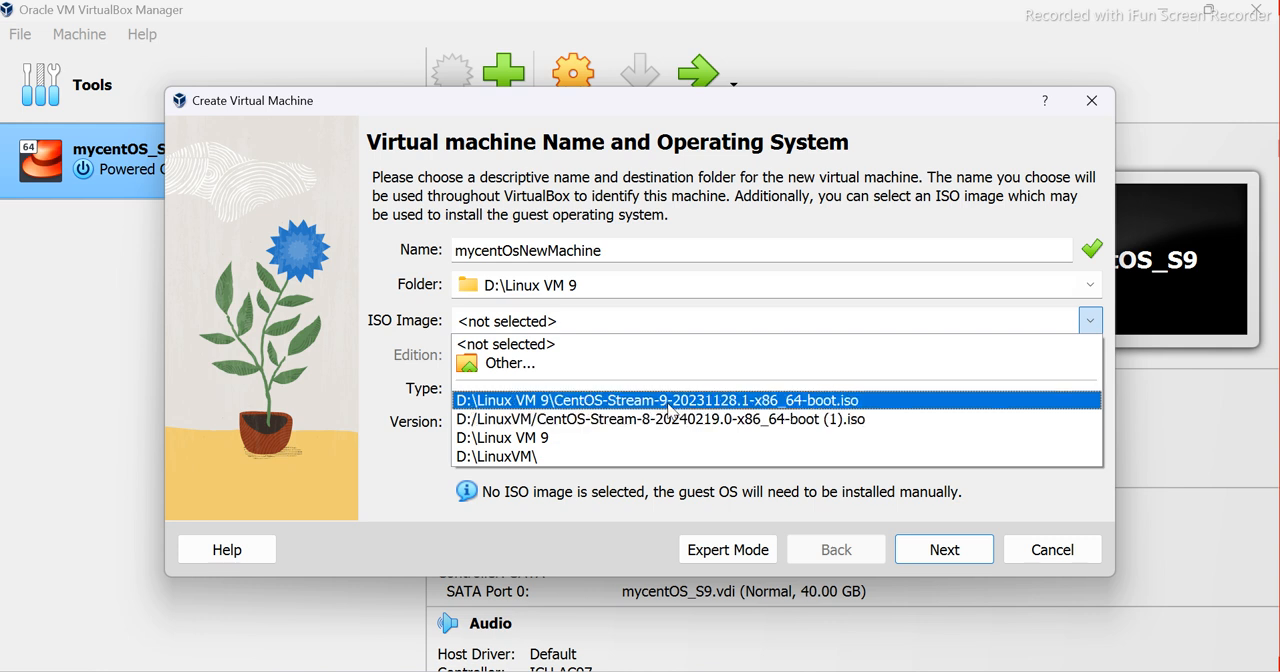
{"action": "left_click", "coordinate": [665, 402]}
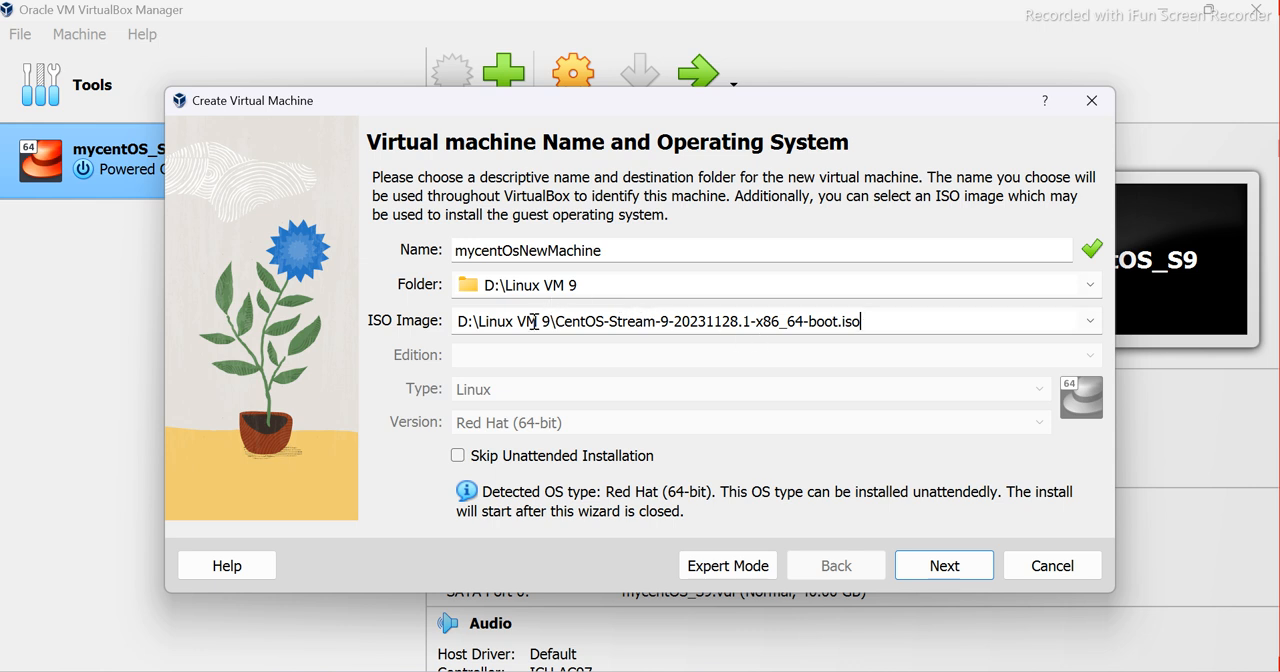
{"action": "left_click_drag", "start_coordinate": [552, 323], "coordinate": [440, 328]}
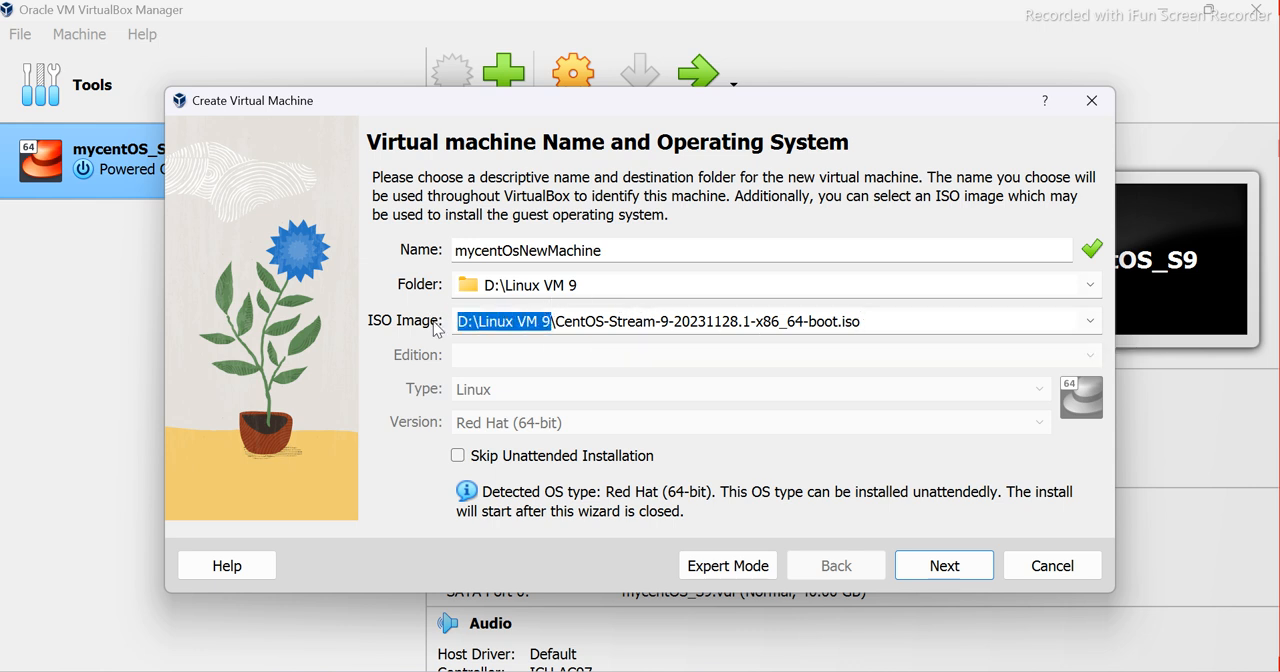
{"action": "left_click", "coordinate": [1091, 328]}
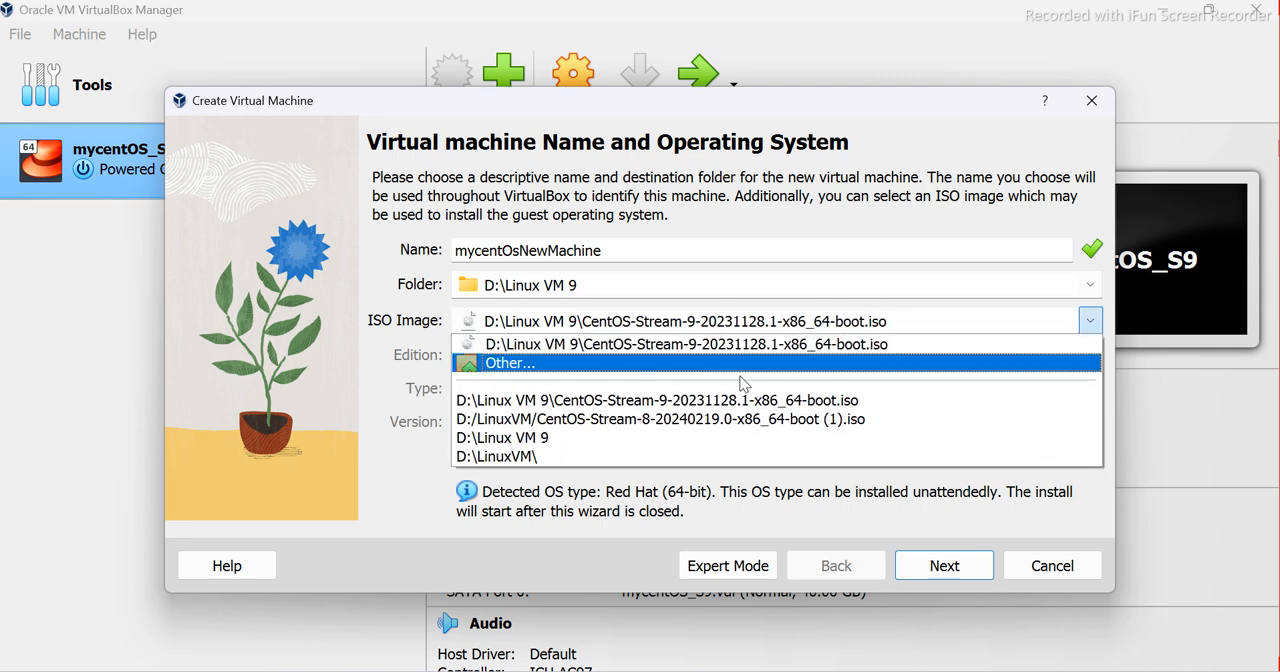
{"action": "left_click", "coordinate": [534, 365]}
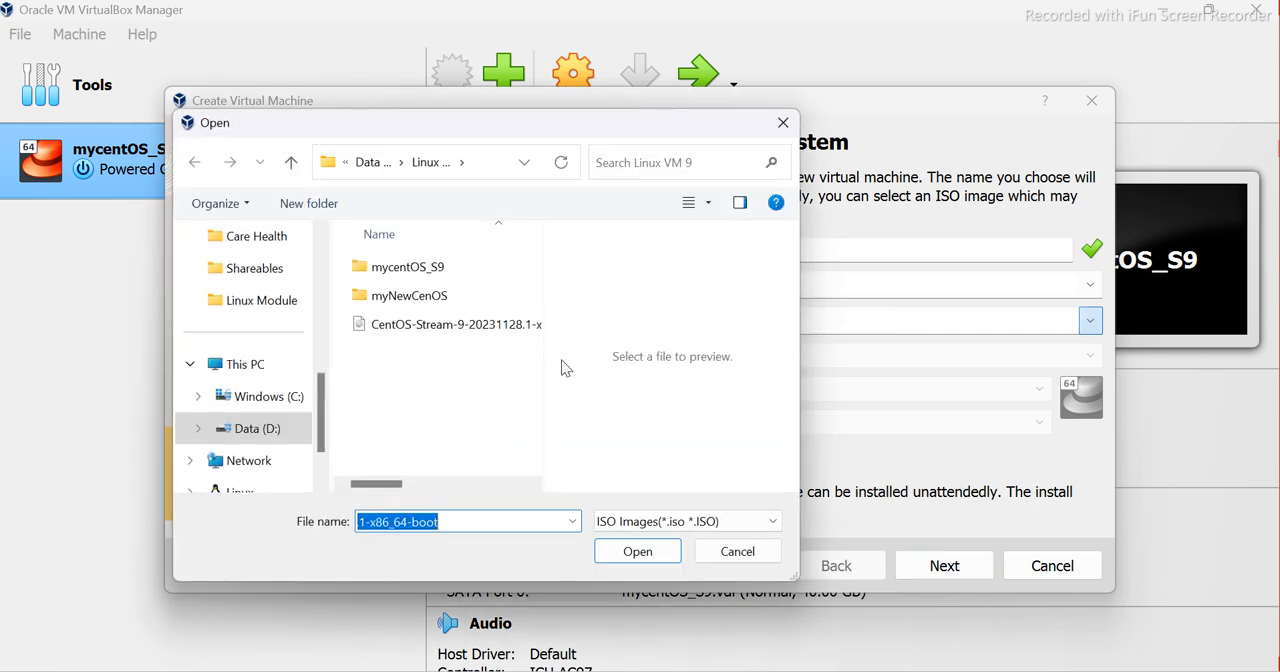
{"action": "left_click", "coordinate": [470, 331]}
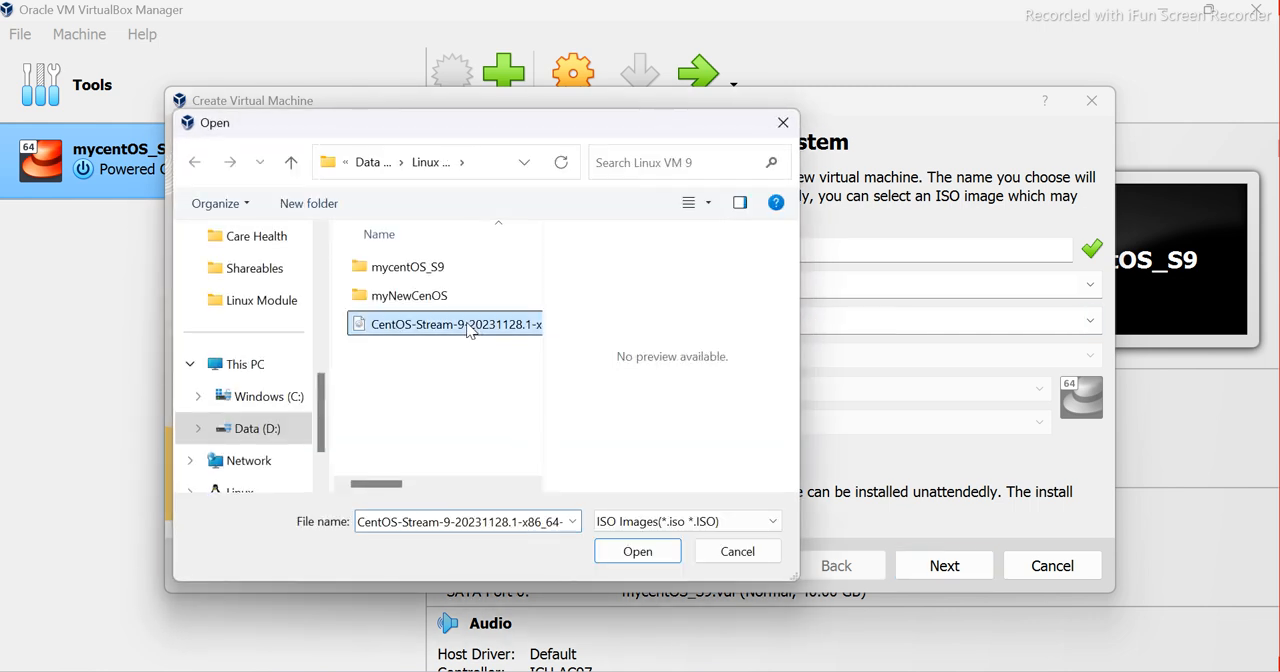
{"action": "left_click", "coordinate": [638, 553]}
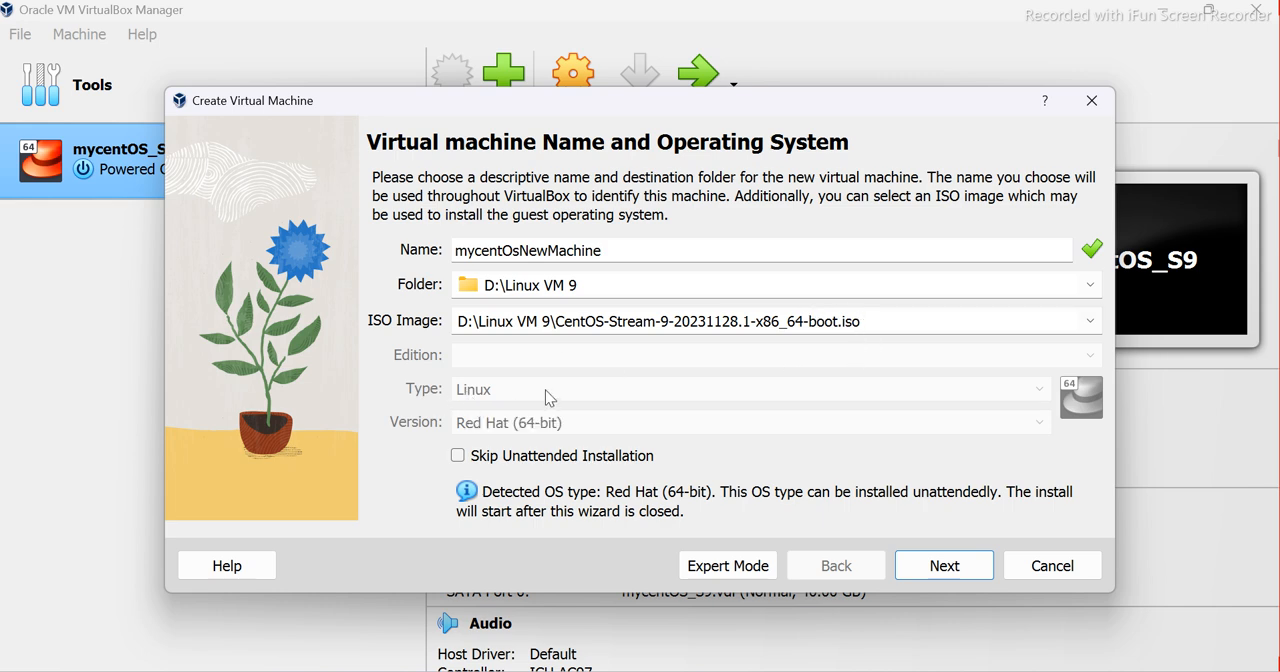
Enable Skip Unattended Installation and proceed to the hardware settings
{"action": "left_click", "coordinate": [460, 460]}
{"action": "left_click", "coordinate": [459, 457]}
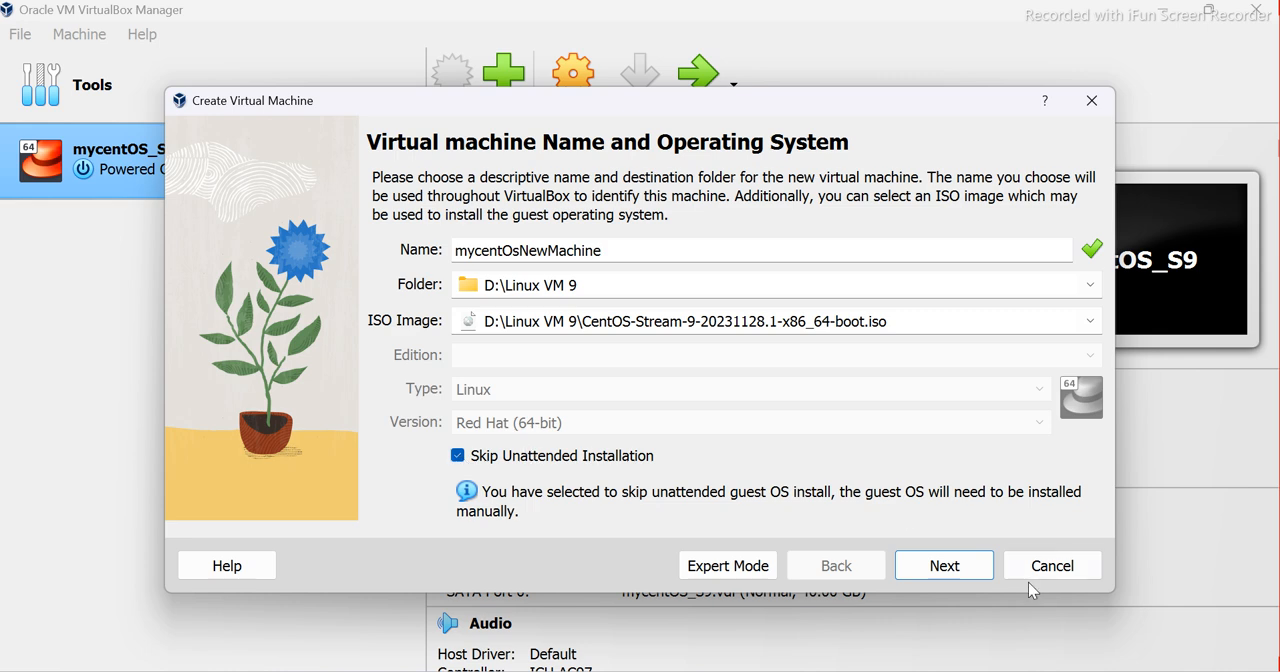
{"action": "left_click", "coordinate": [950, 568]}
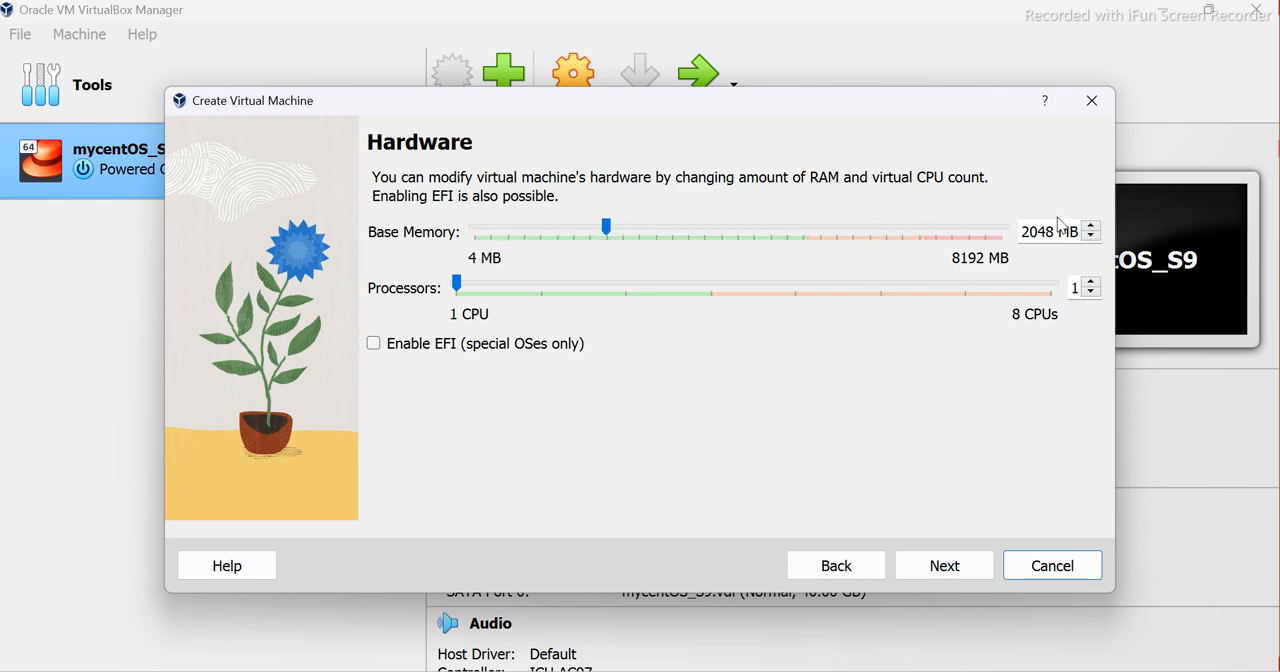
Set the virtual machine's base memory to 4048 MB
{"action": "left_click_drag", "start_coordinate": [1038, 231], "coordinate": [998, 237]}
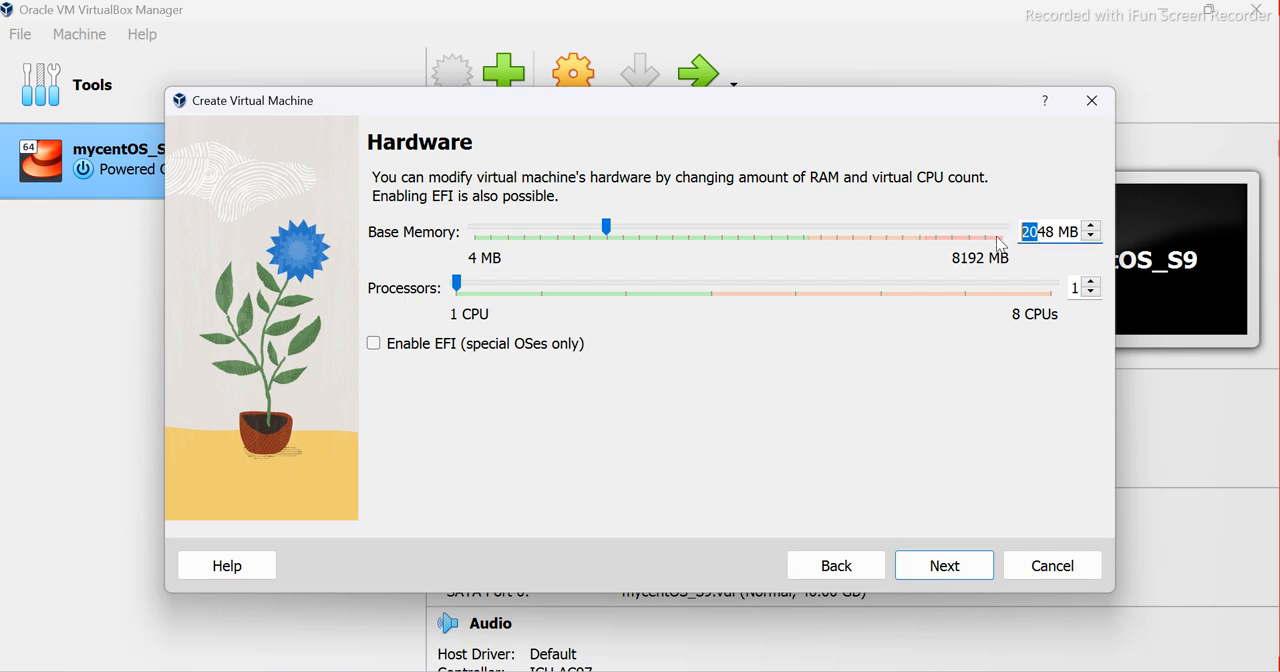
{"action": "left_click", "coordinate": [1046, 231]}
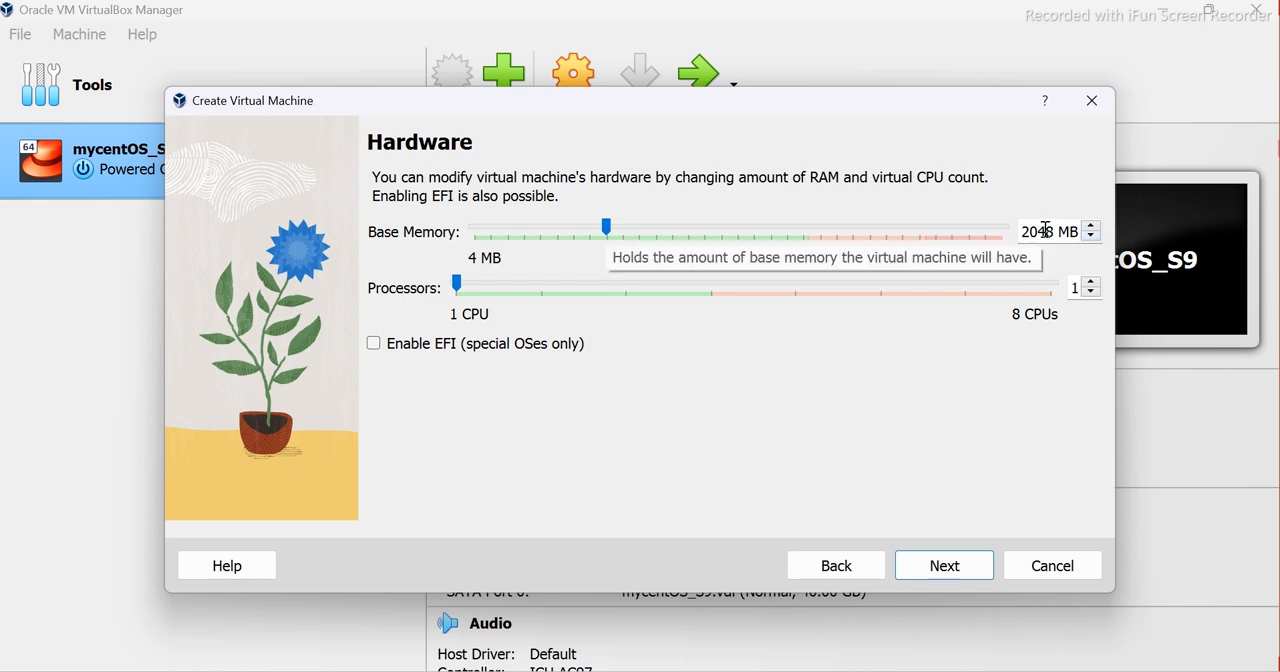
{"action": "left_click_drag", "start_coordinate": [1036, 231], "coordinate": [986, 230]}
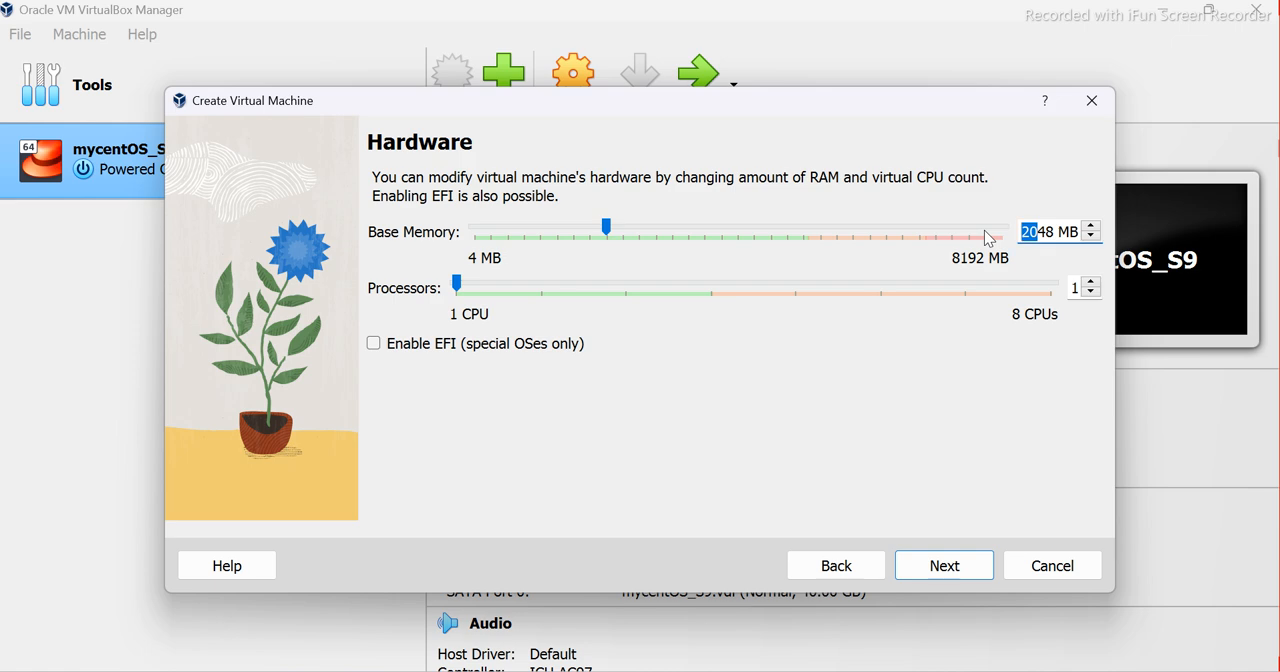
{"action": "type", "text": "40"}
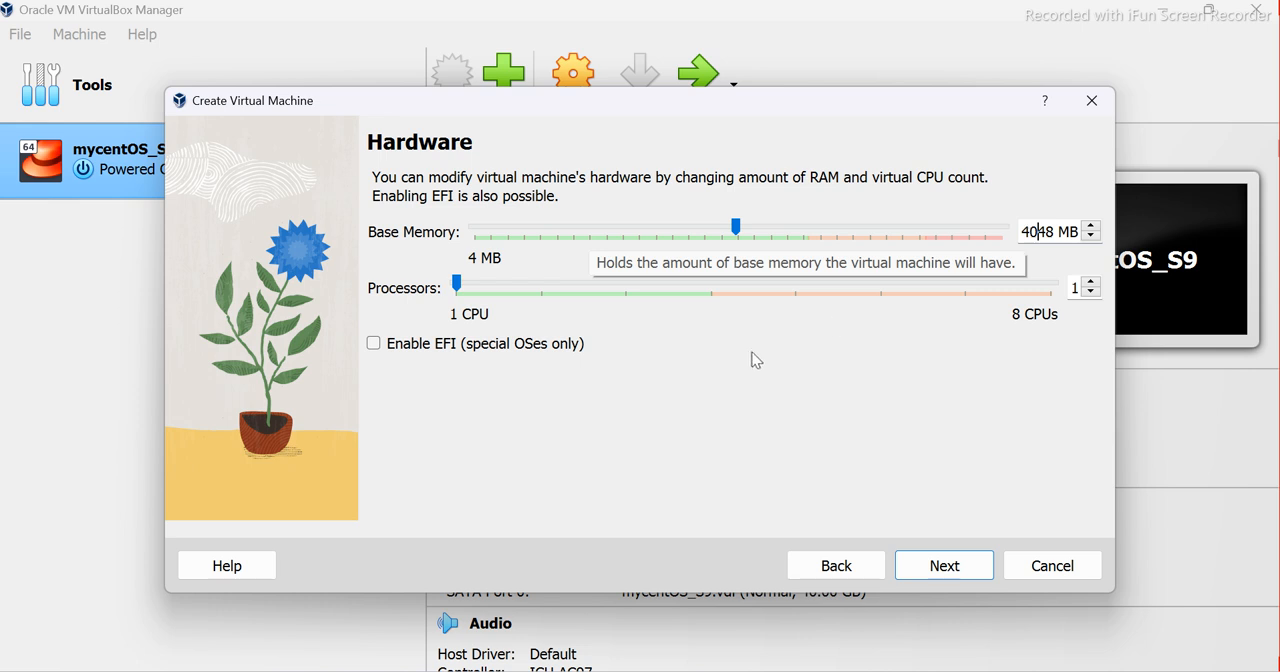
Set the processor count to 2 and proceed to the virtual hard disk settings
{"action": "left_click", "coordinate": [709, 294]}
{"action": "left_click", "coordinate": [709, 294]}
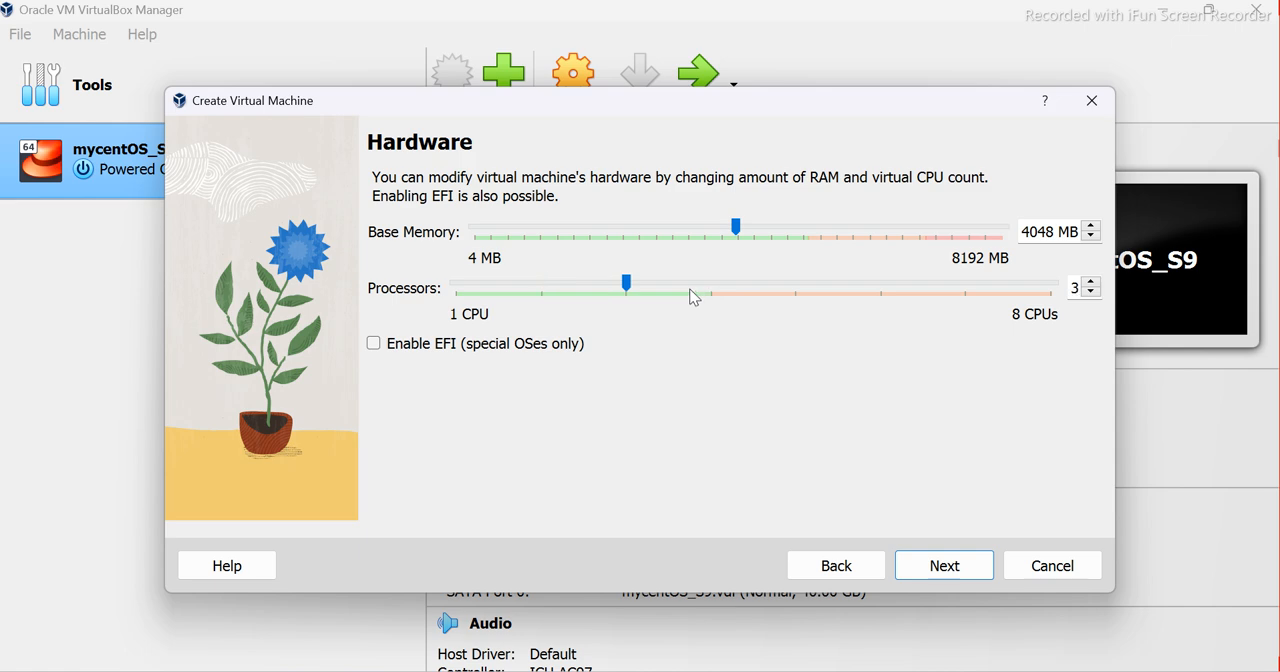
{"action": "left_click", "coordinate": [545, 292]}
{"action": "left_click", "coordinate": [944, 566]}
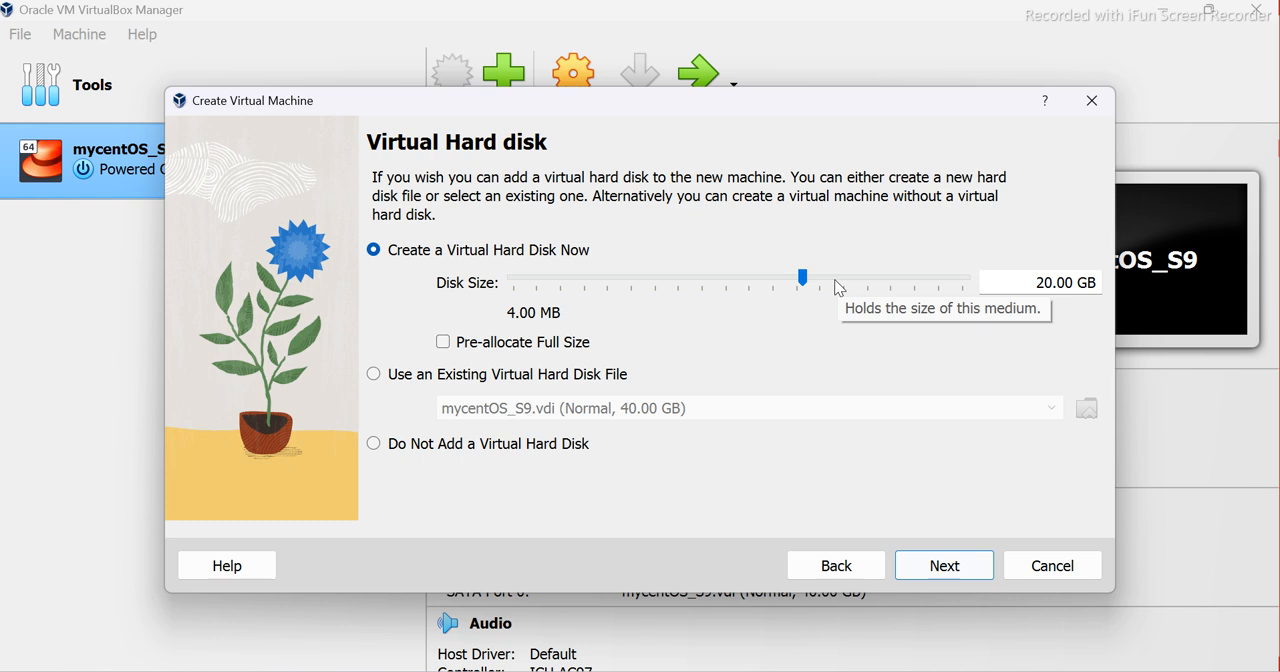
Set the new virtual hard disk's size to 40 GB, then review the summary and finish creating the machine
{"action": "left_click", "coordinate": [904, 279]}
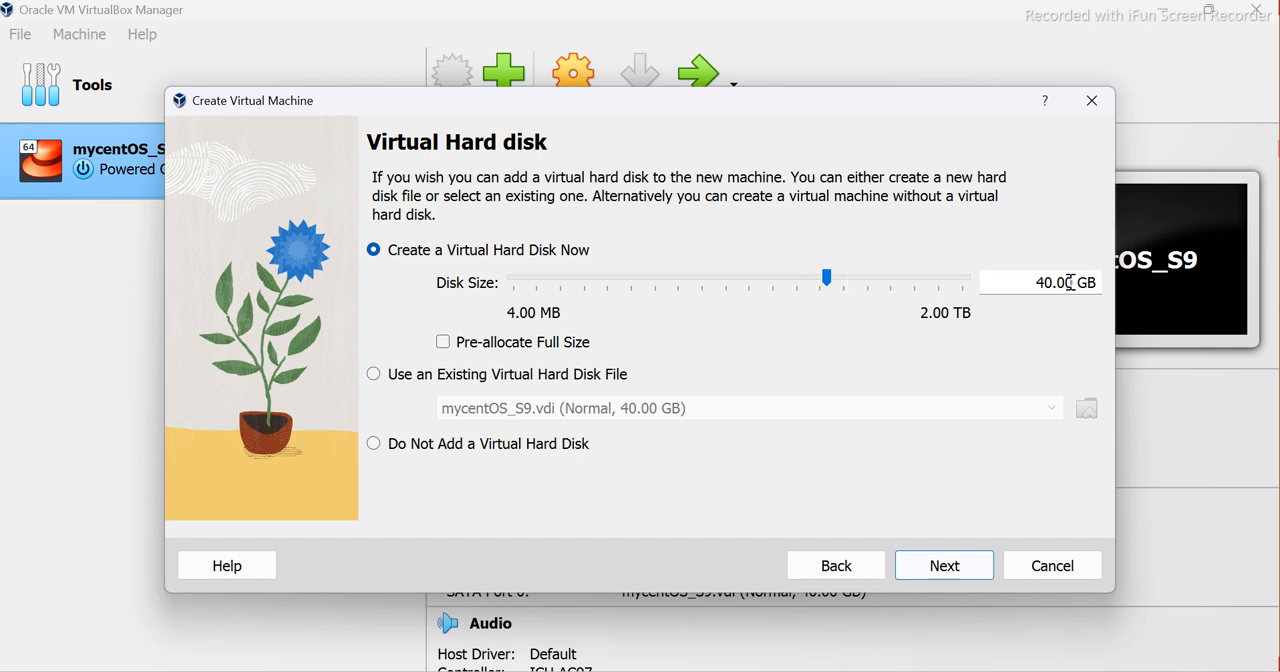
{"action": "left_click", "coordinate": [946, 570]}
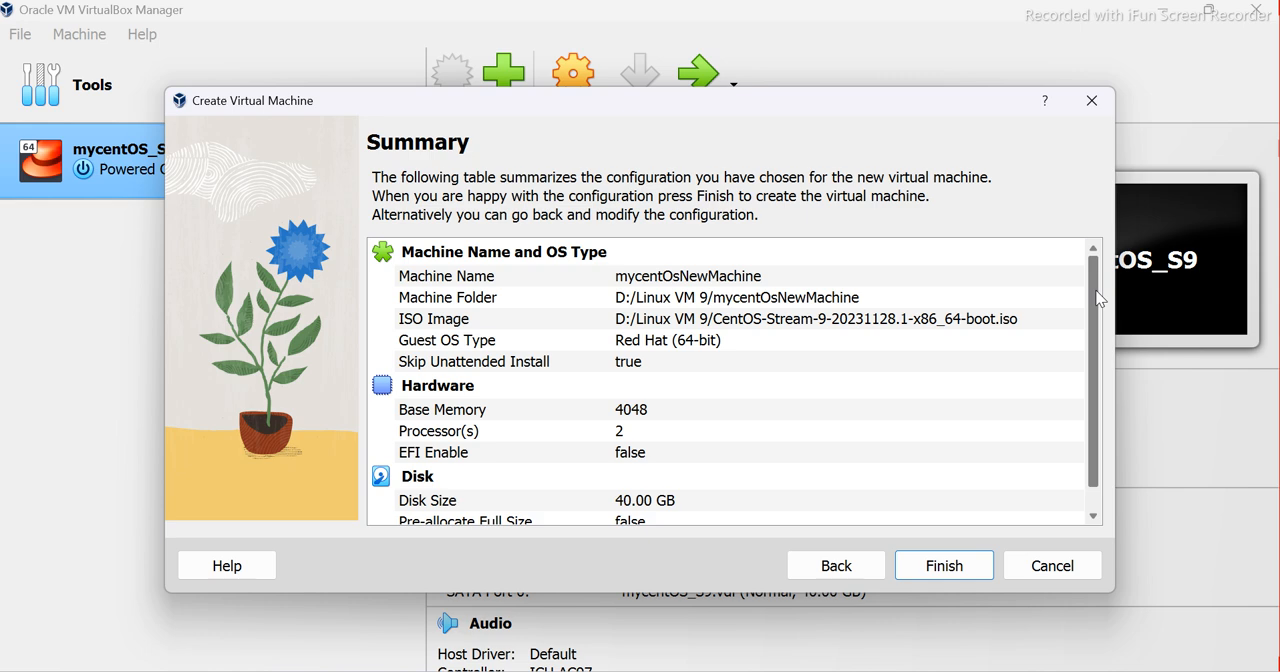
{"action": "scroll", "coordinate": [1098, 302], "scroll_direction": "down", "scroll_amount": 1}
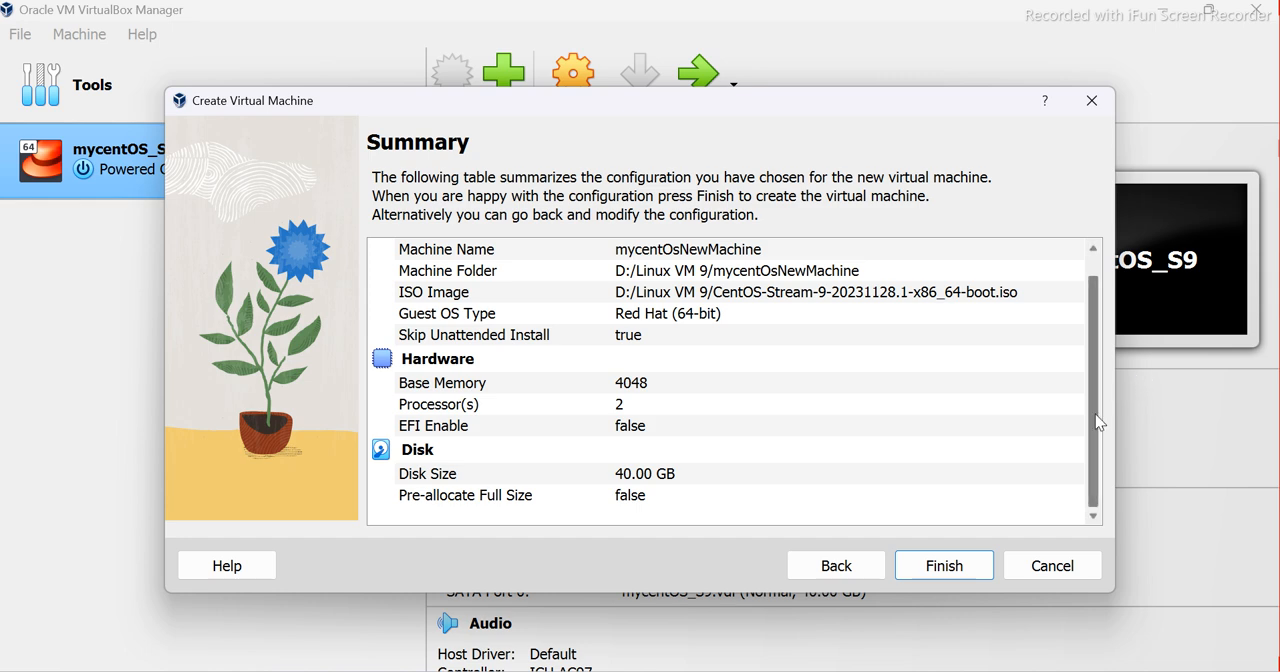
{"action": "left_click", "coordinate": [948, 568]}
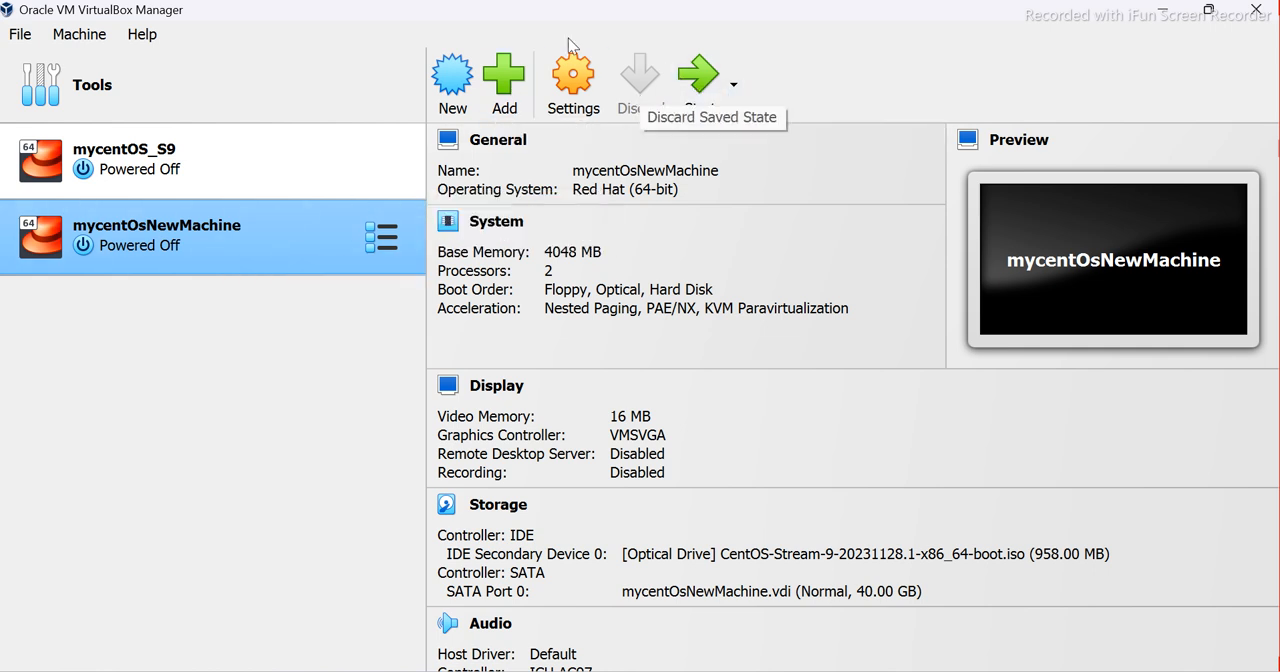
Start mycentOsNewMachine and boot it with "Test this media & install CentOS Stream 9", dismissing the notifications
{"action": "left_click", "coordinate": [703, 80]}
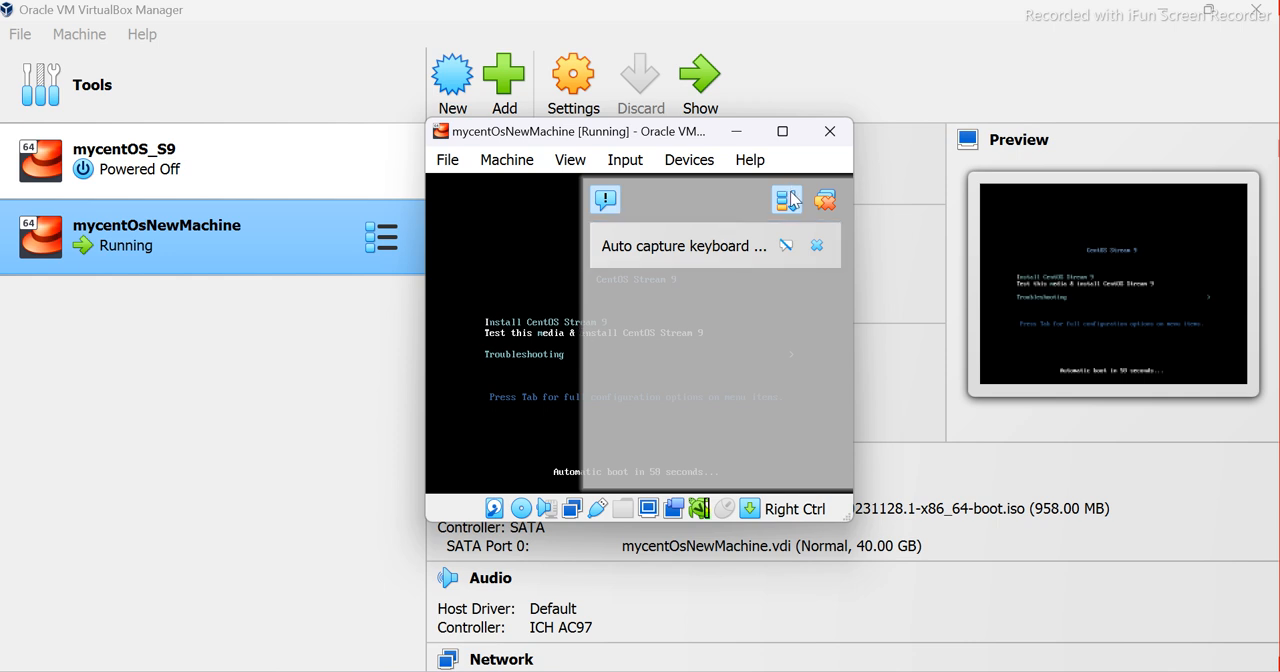
{"action": "left_click", "coordinate": [822, 202]}
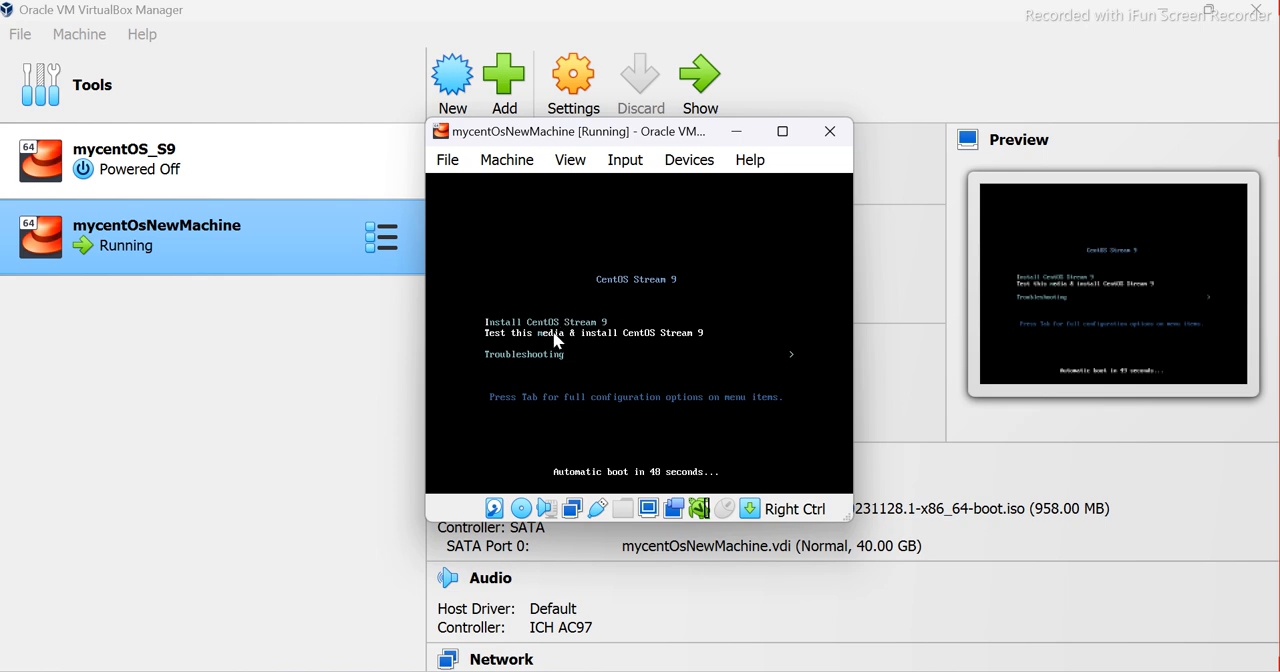
{"action": "key", "text": "Return"}
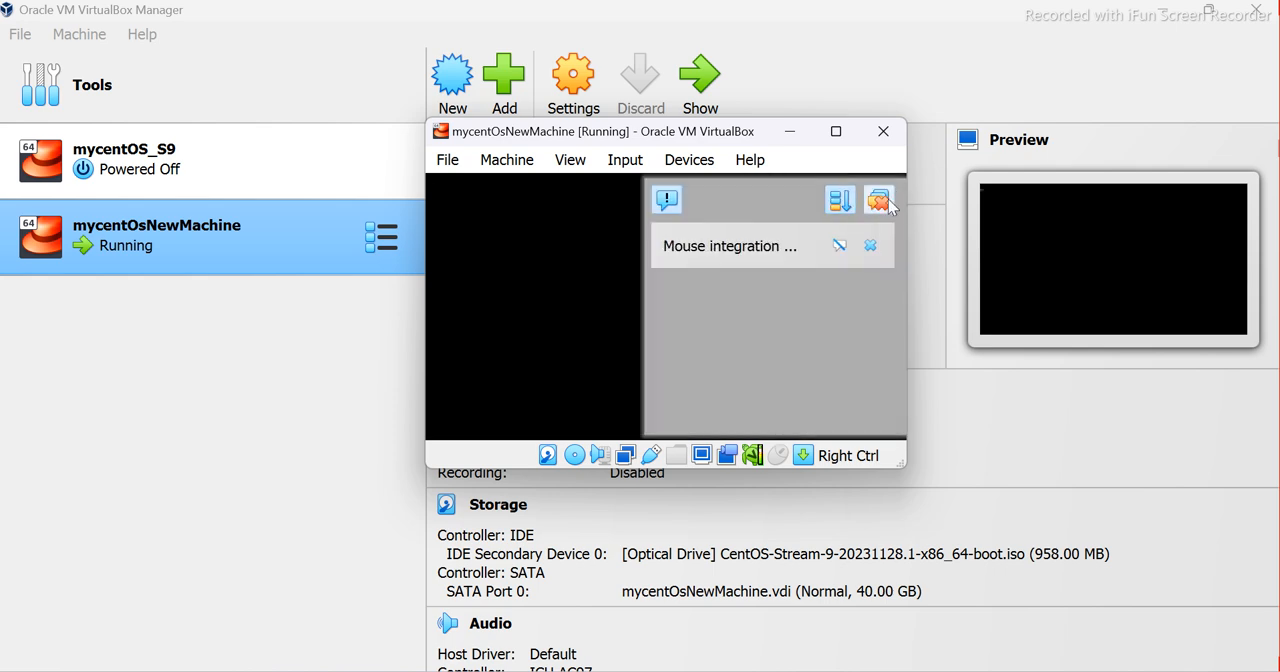
{"action": "left_click", "coordinate": [879, 202]}
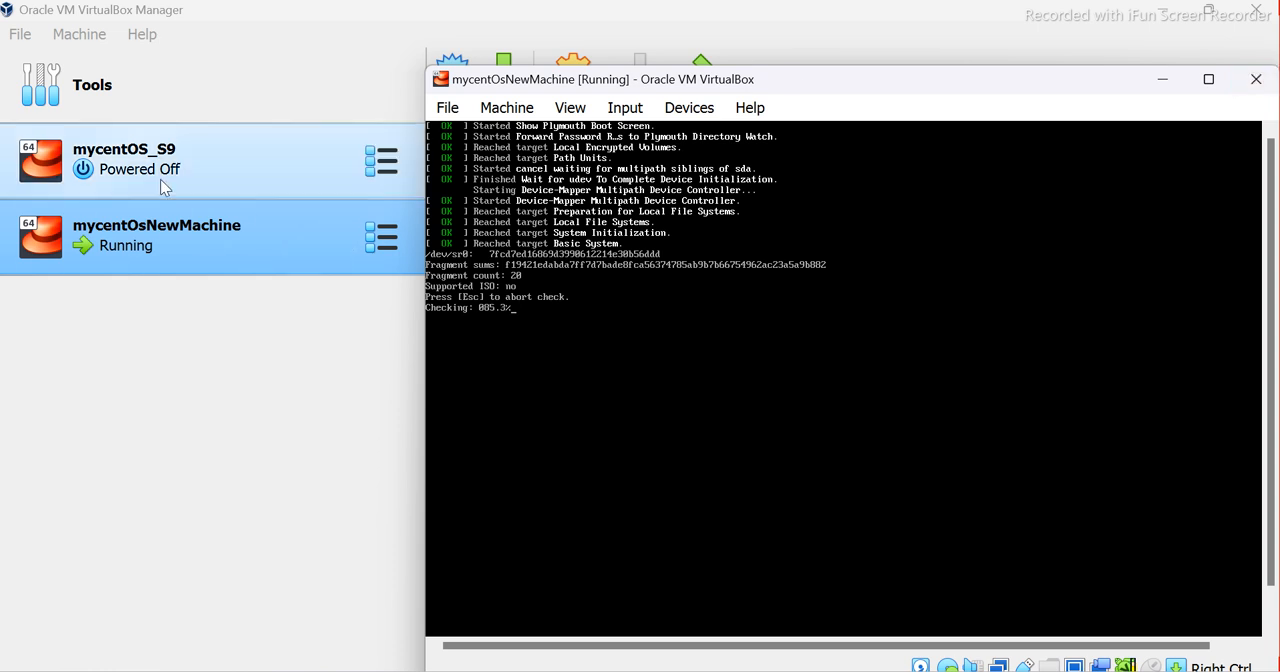
Close the running mycentOsNewMachine window with the option to power off the machine
{"action": "left_click", "coordinate": [1256, 86]}
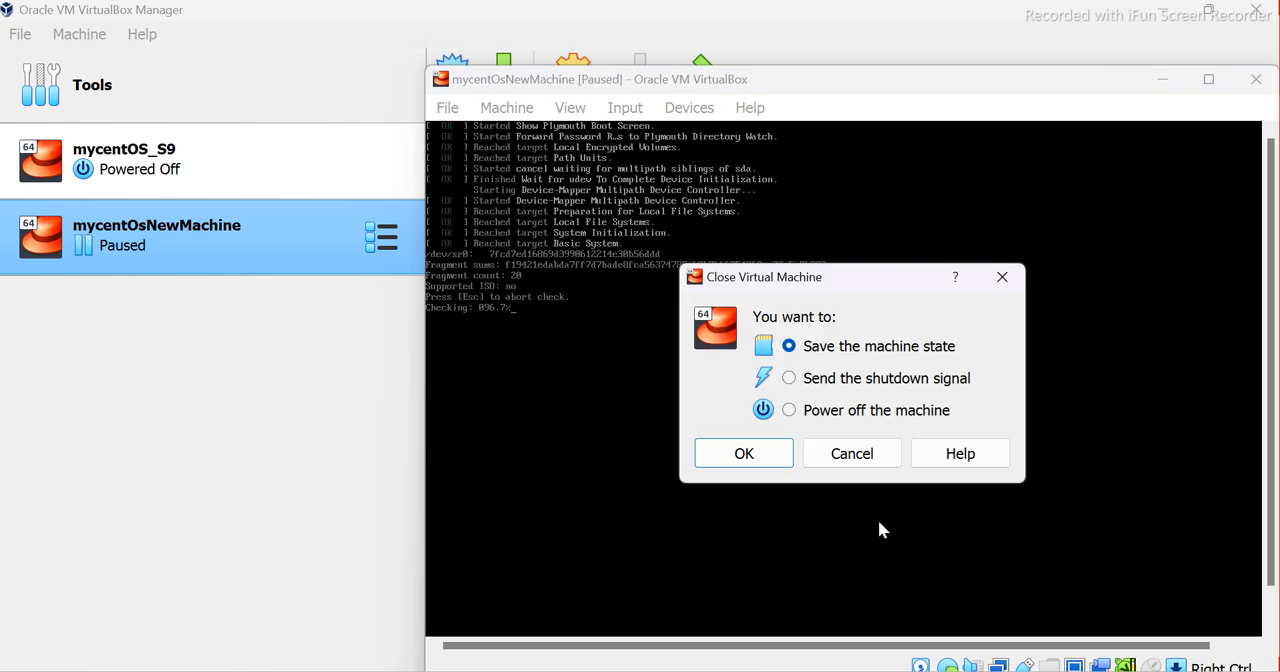
{"action": "left_click", "coordinate": [791, 411]}
{"action": "left_click", "coordinate": [745, 454]}
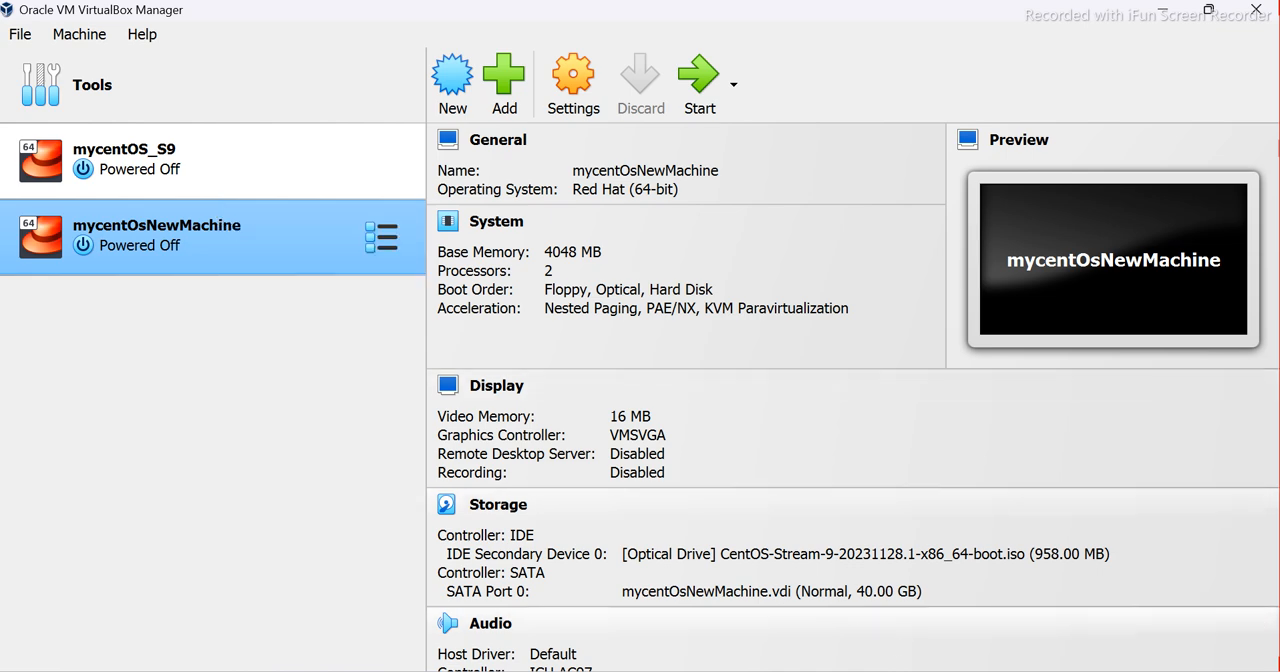
{"action": "mouse_move", "coordinate": [839, 671]}
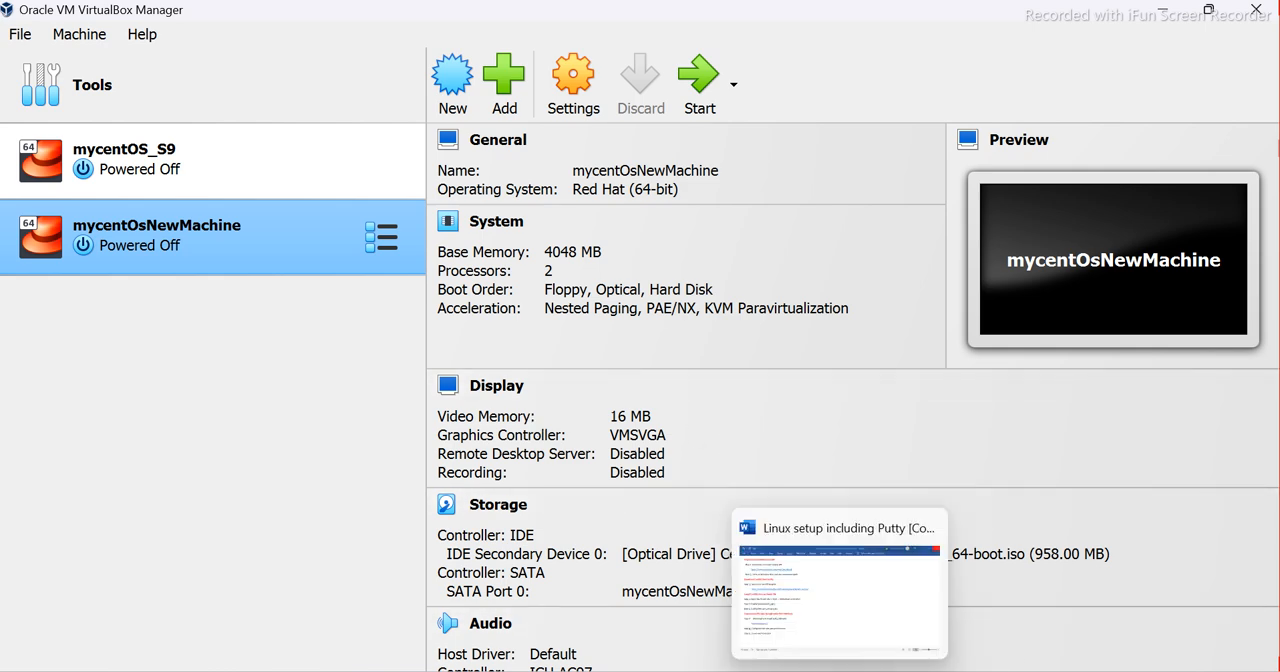
Switch to the Linux setup document in Word and highlight the Step 4 line about opening Oracle VM, adding details and installing
{"action": "left_click", "coordinate": [839, 671]}
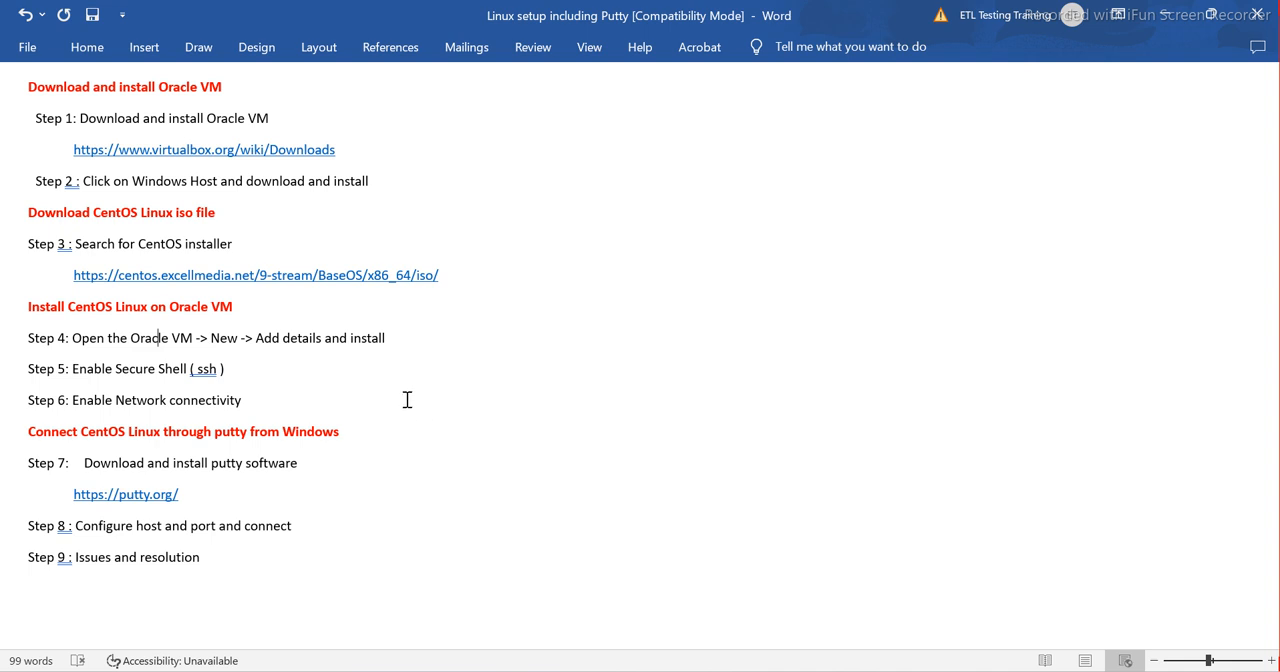
{"action": "left_click", "coordinate": [474, 378]}
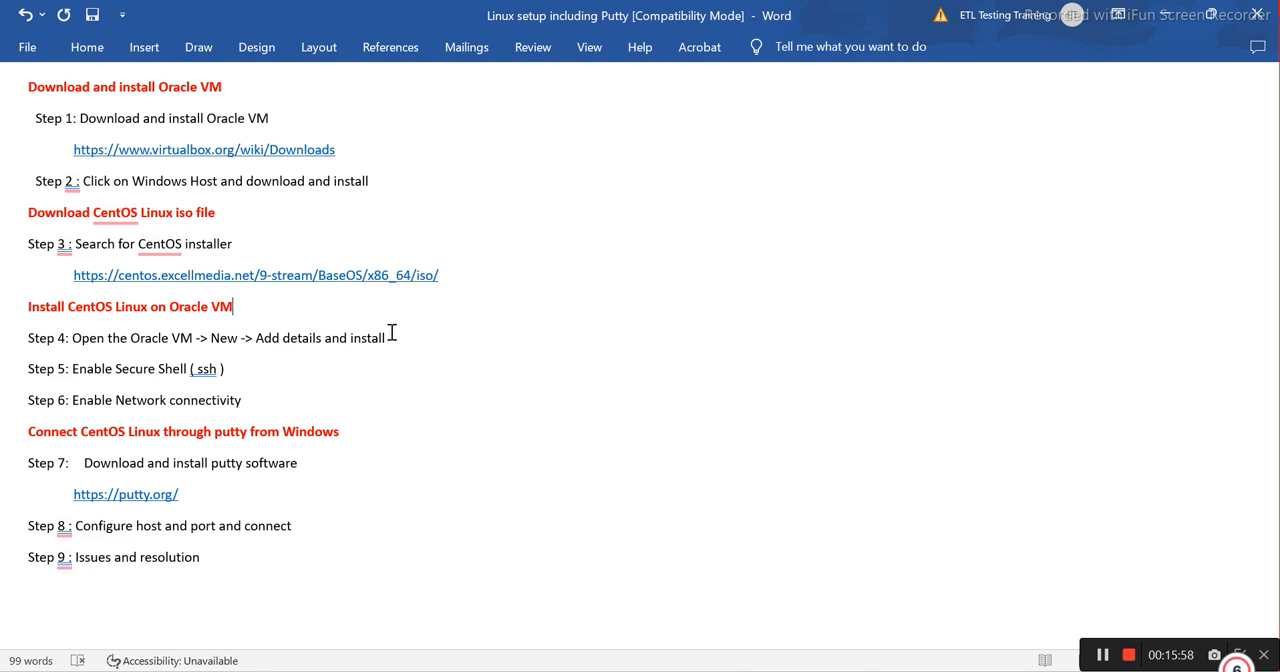
{"action": "left_click_drag", "start_coordinate": [392, 338], "coordinate": [14, 334]}
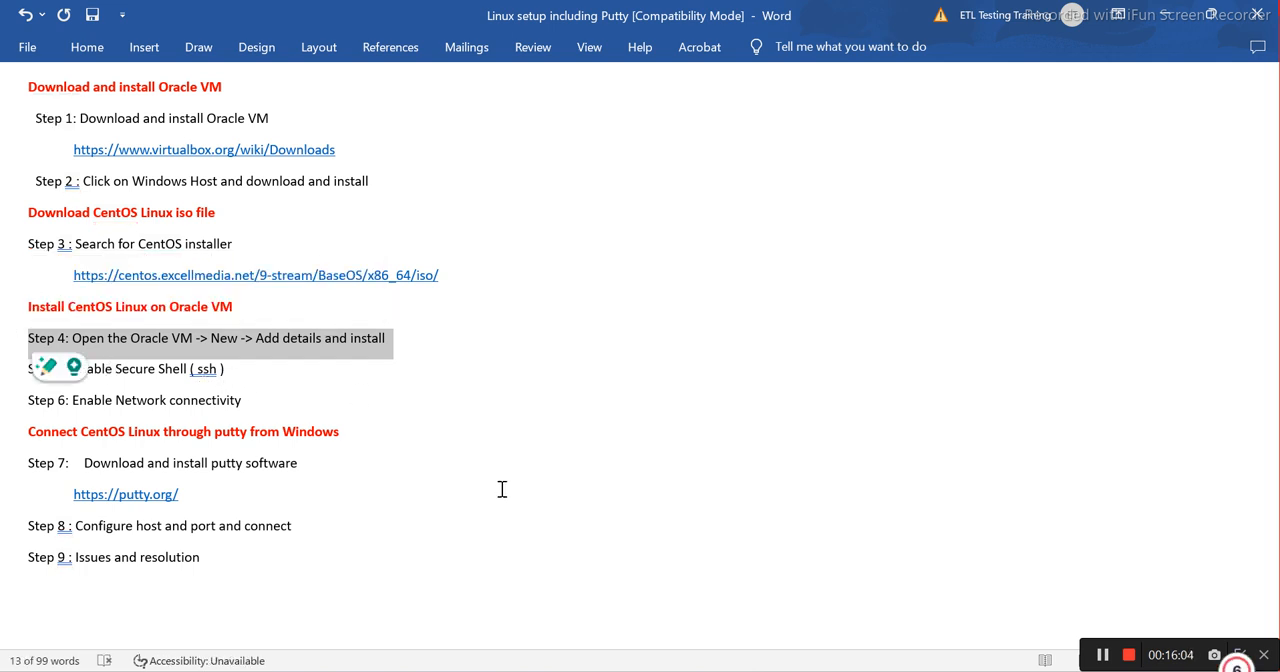
{"action": "left_click", "coordinate": [508, 415]}
{"action": "left_click_drag", "start_coordinate": [390, 340], "coordinate": [26, 336]}
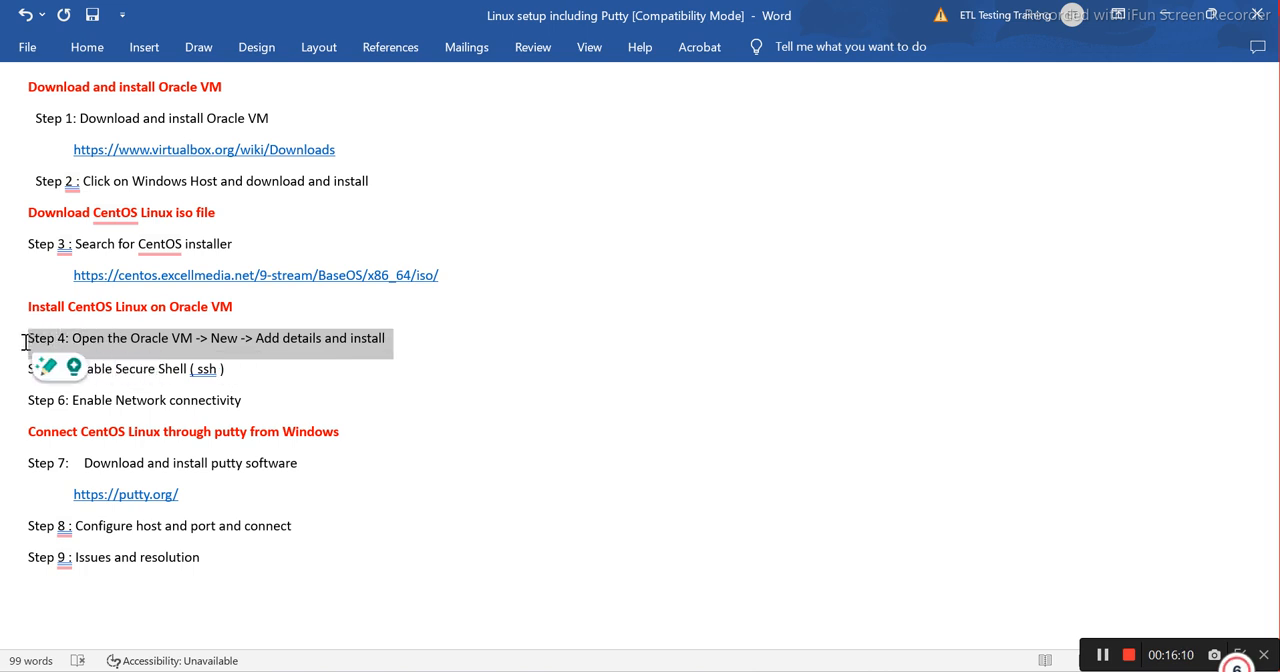
Switch to VirtualBox, start the mycentOS_S9 machine, bring its window to the front and dismiss its notifications
{"action": "left_click", "coordinate": [884, 670]}
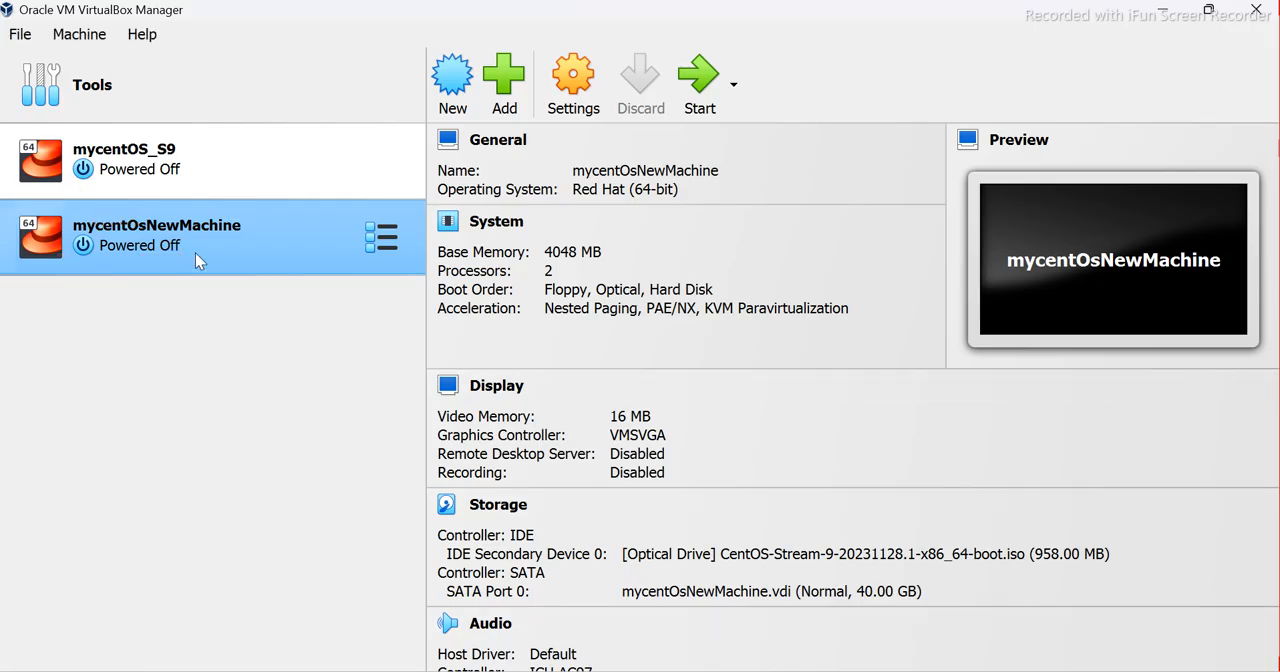
{"action": "left_click", "coordinate": [138, 169]}
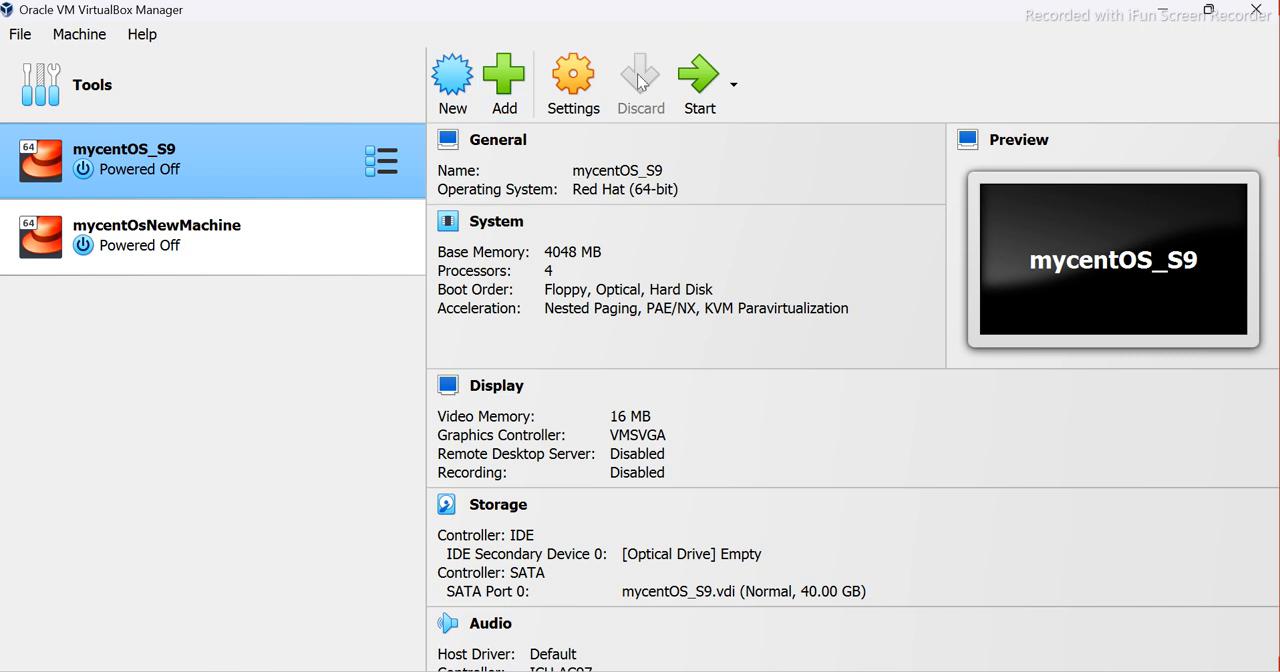
{"action": "left_click", "coordinate": [706, 84]}
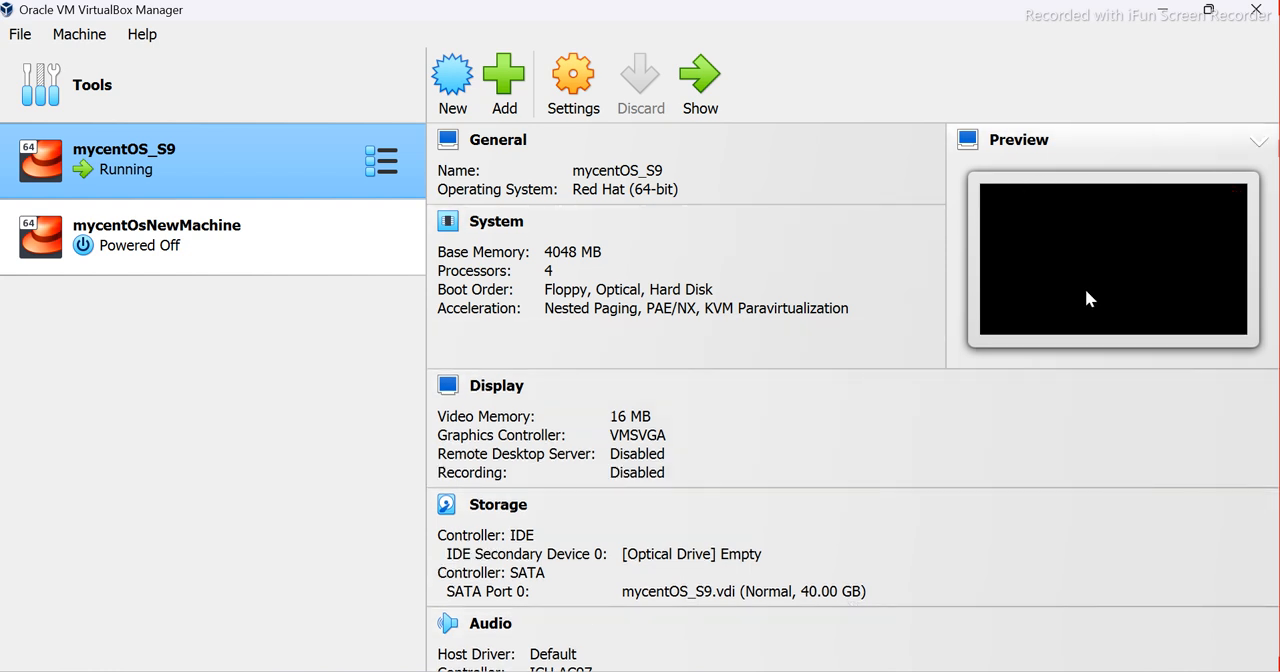
{"action": "mouse_move", "coordinate": [839, 671]}
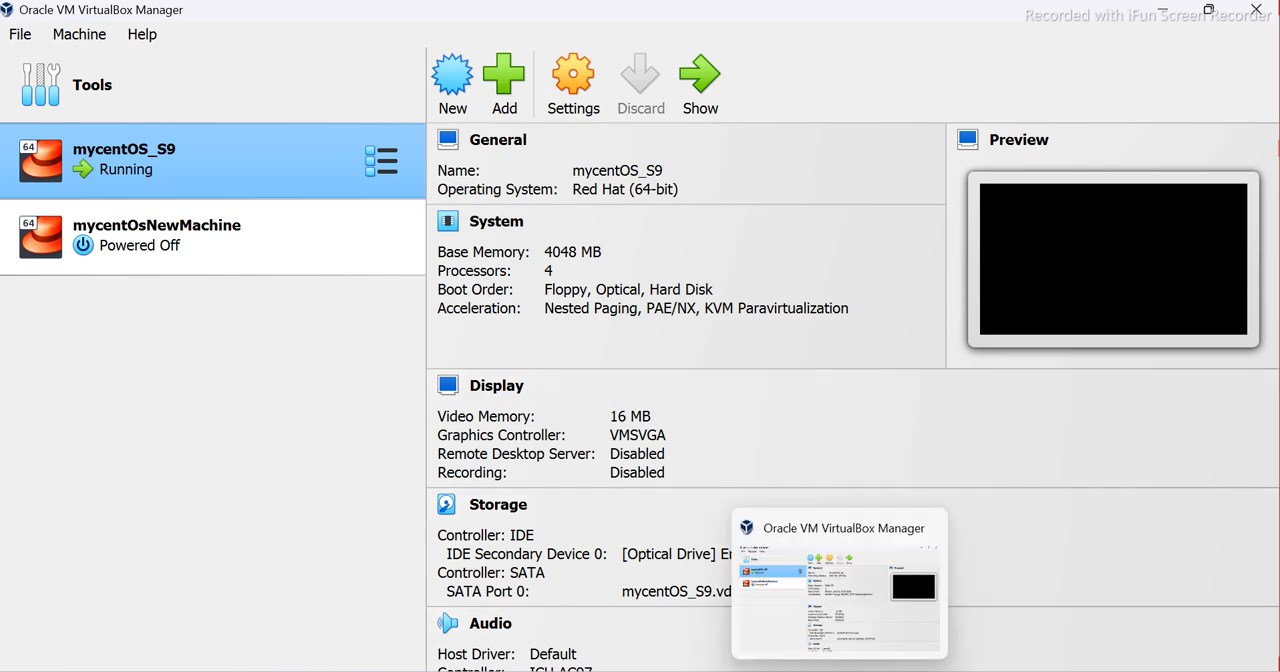
{"action": "left_click", "coordinate": [878, 671]}
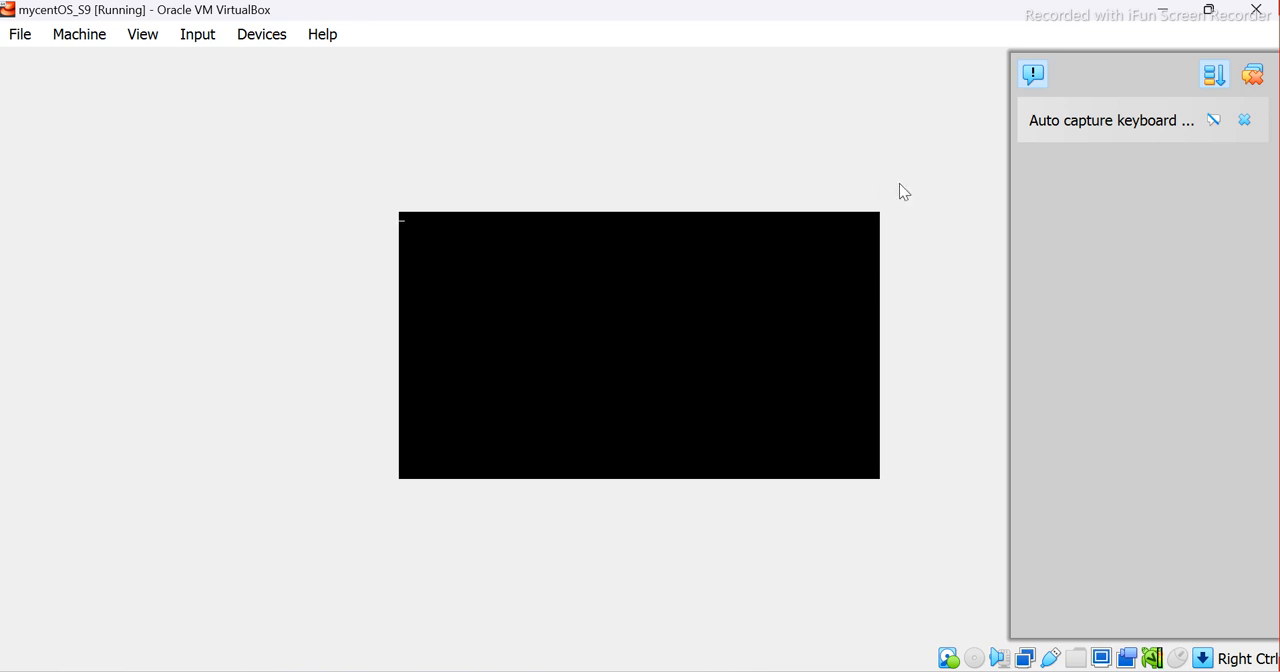
{"action": "left_click", "coordinate": [1251, 76]}
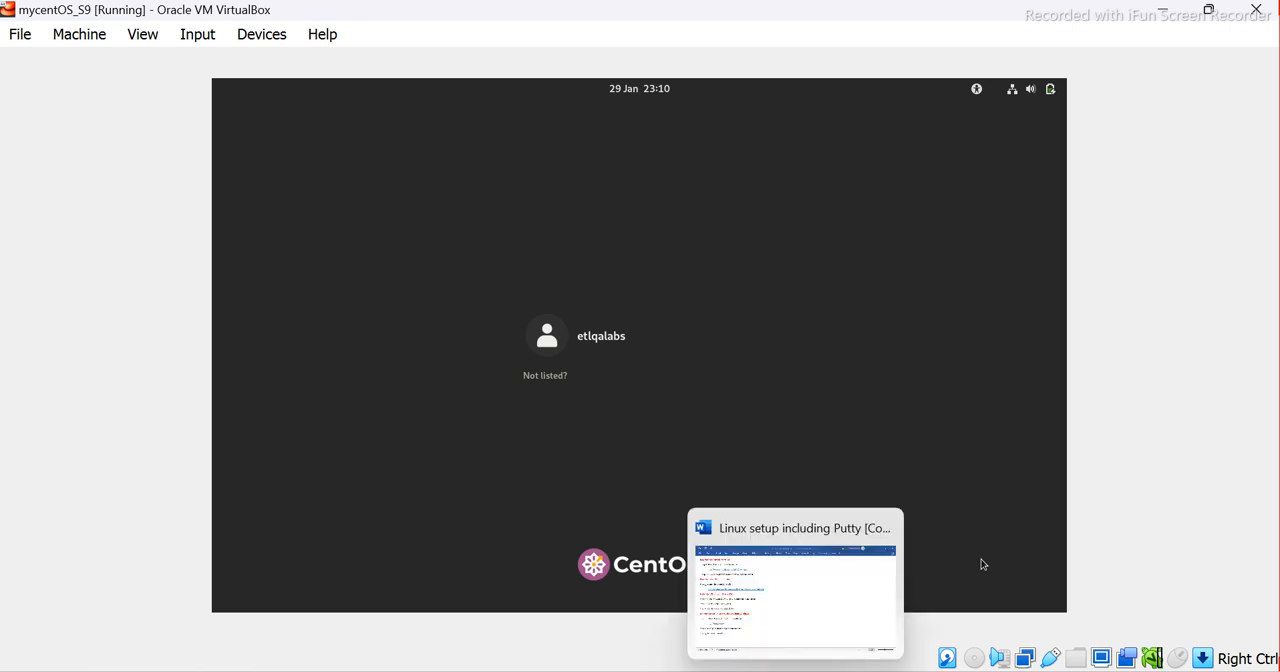
Start mycentOsNewMachine, boot it with "Test this media & install CentOS Stream 9", then maximize its window and dismiss the notifications
{"action": "left_click", "coordinate": [800, 668]}
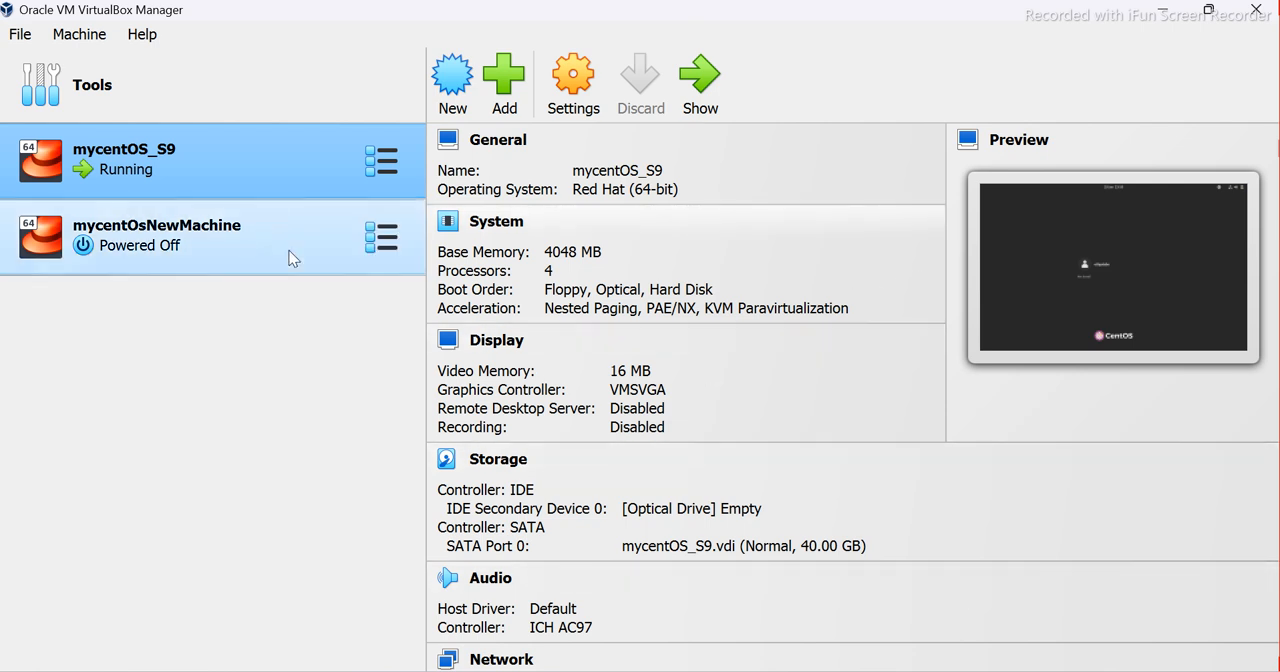
{"action": "left_click", "coordinate": [106, 246]}
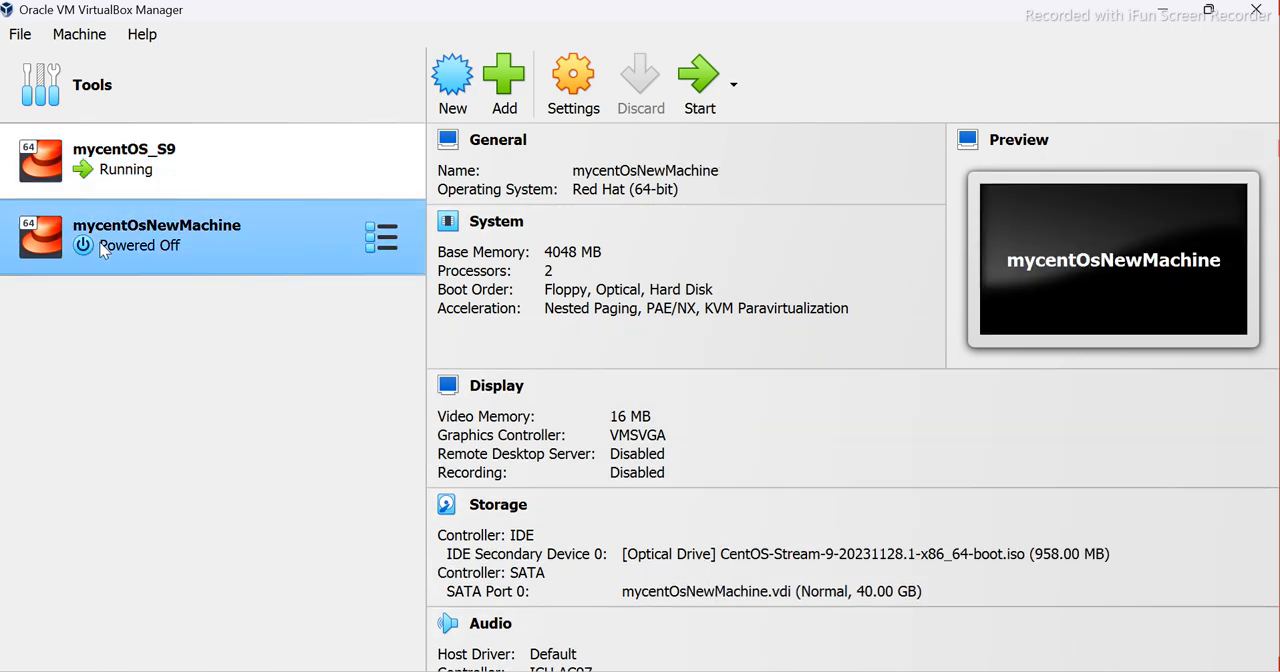
{"action": "left_click", "coordinate": [704, 86]}
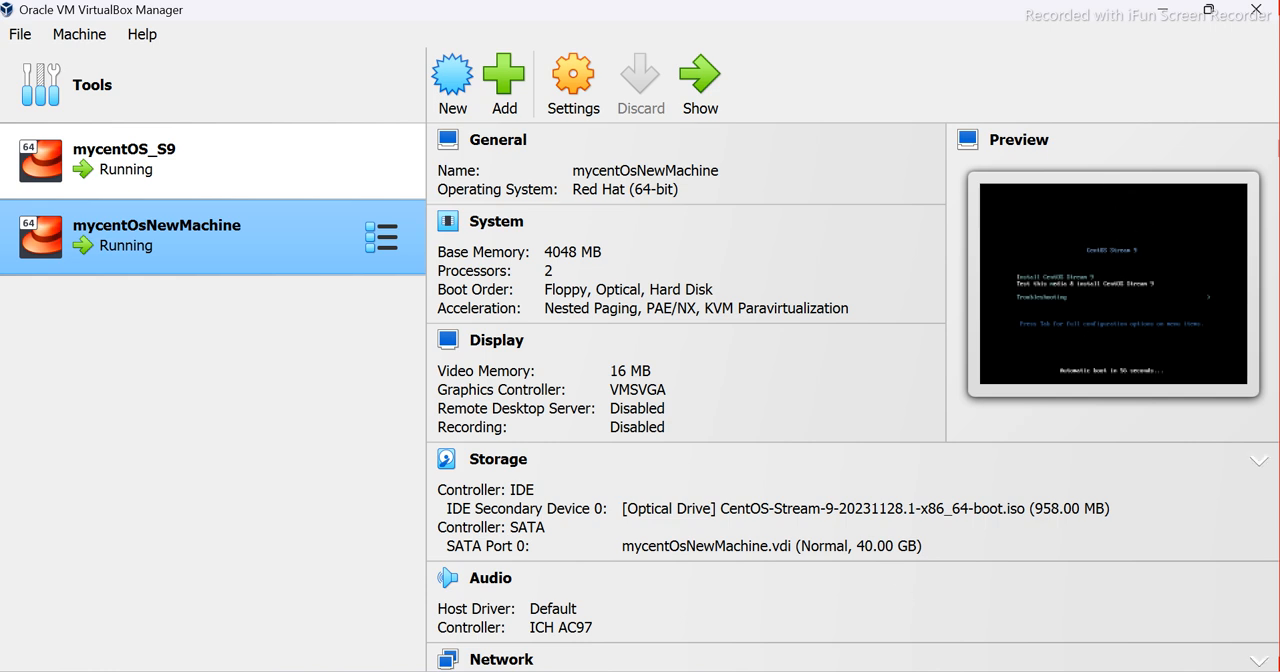
{"action": "mouse_move", "coordinate": [883, 668]}
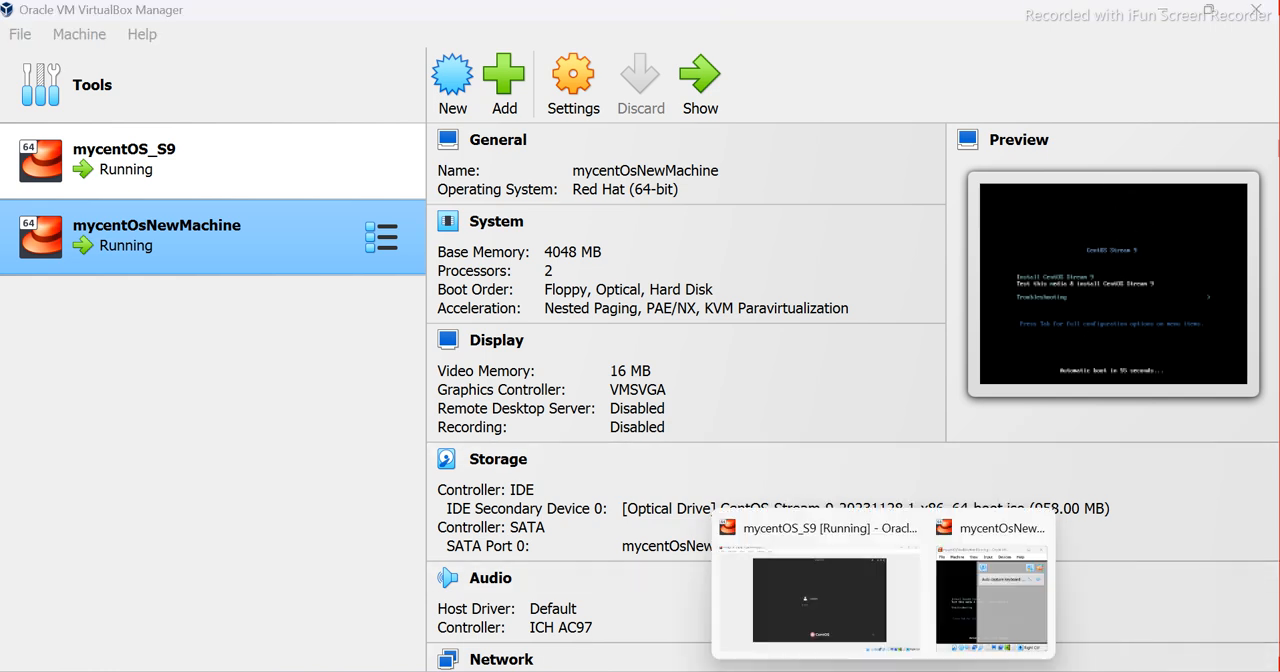
{"action": "left_click", "coordinate": [985, 600]}
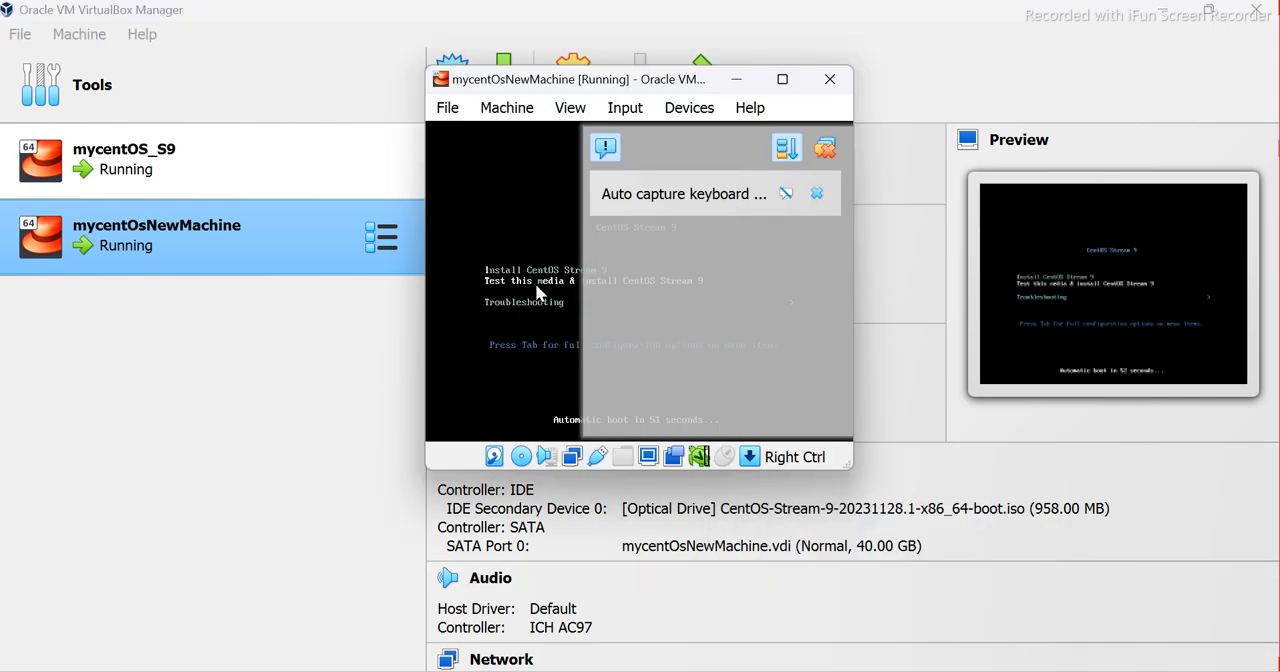
{"action": "key", "text": "Return"}
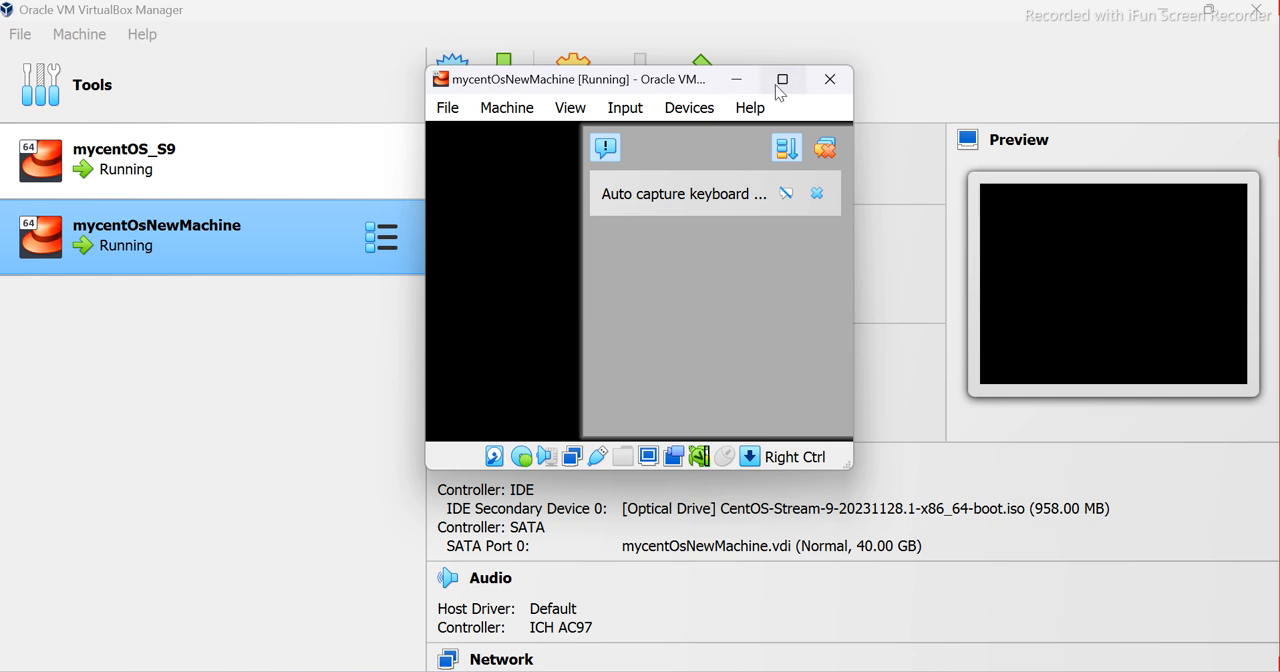
{"action": "left_click", "coordinate": [782, 81]}
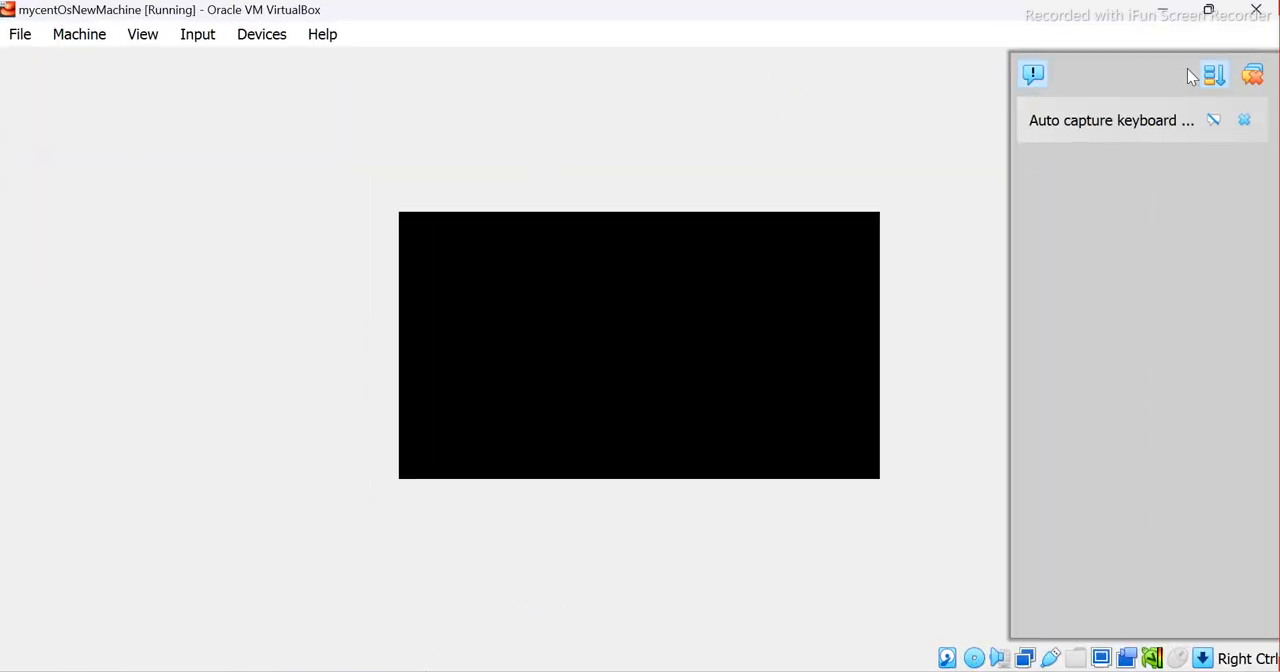
{"action": "left_click", "coordinate": [1252, 76]}
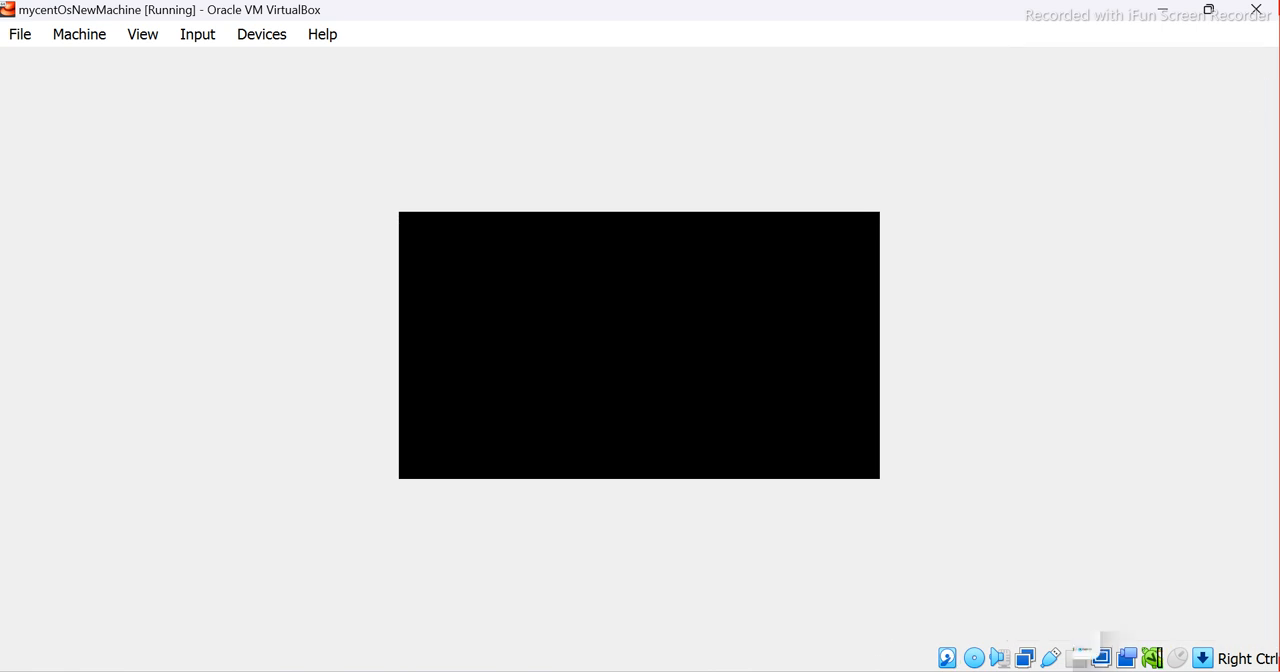
View the running mycentOS_S9 machine's login screen, then return to the mycentOsNewMachine window
{"action": "mouse_move", "coordinate": [883, 666]}
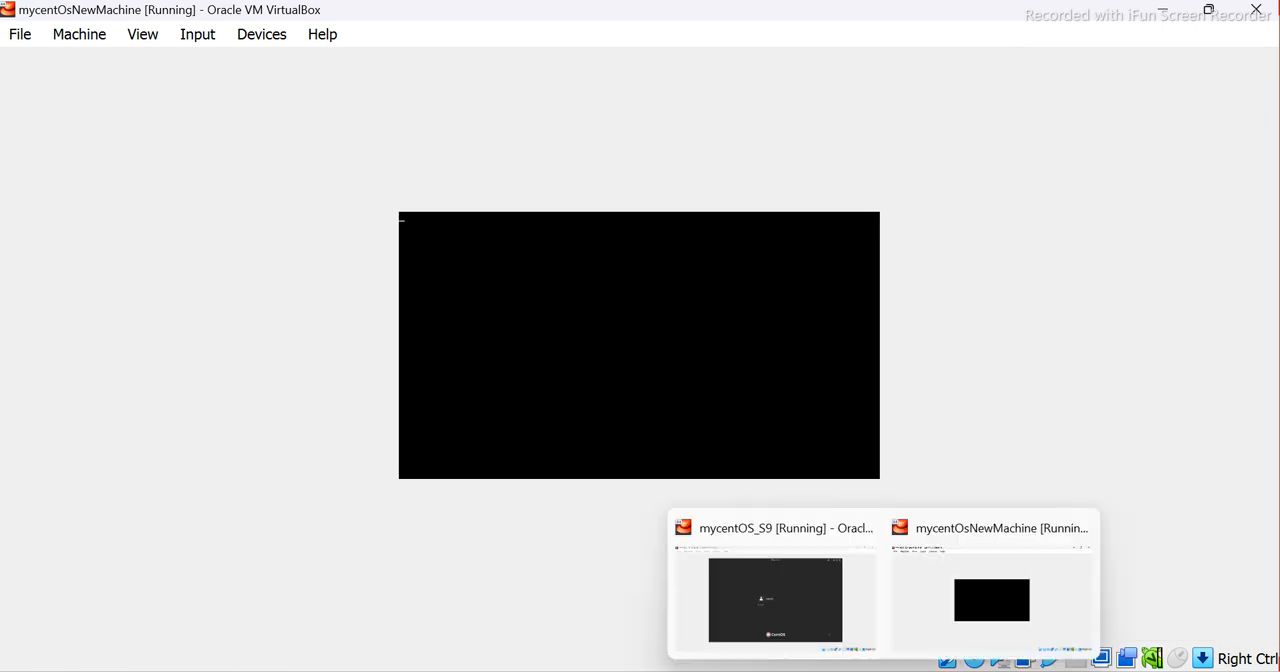
{"action": "left_click", "coordinate": [790, 600]}
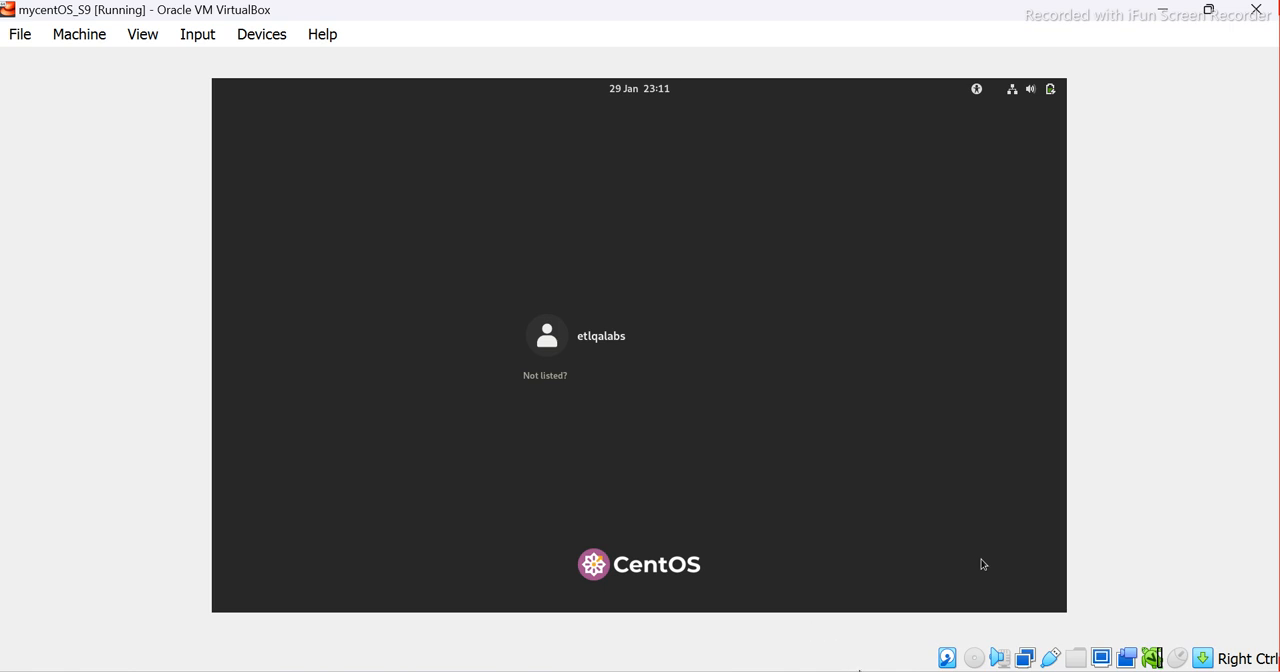
{"action": "mouse_move", "coordinate": [883, 666]}
{"action": "left_click", "coordinate": [955, 594]}
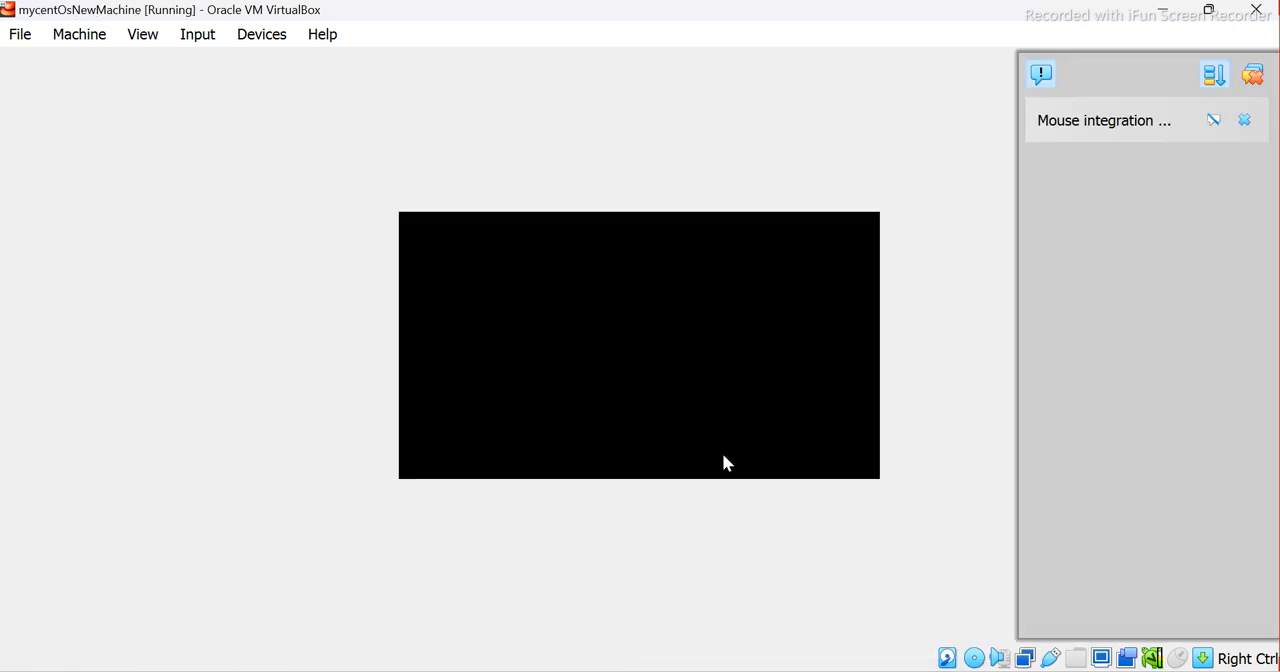
Dismiss the mouse integration notification on mycentOsNewMachine and abort the installation media check
{"action": "left_click", "coordinate": [1254, 78]}
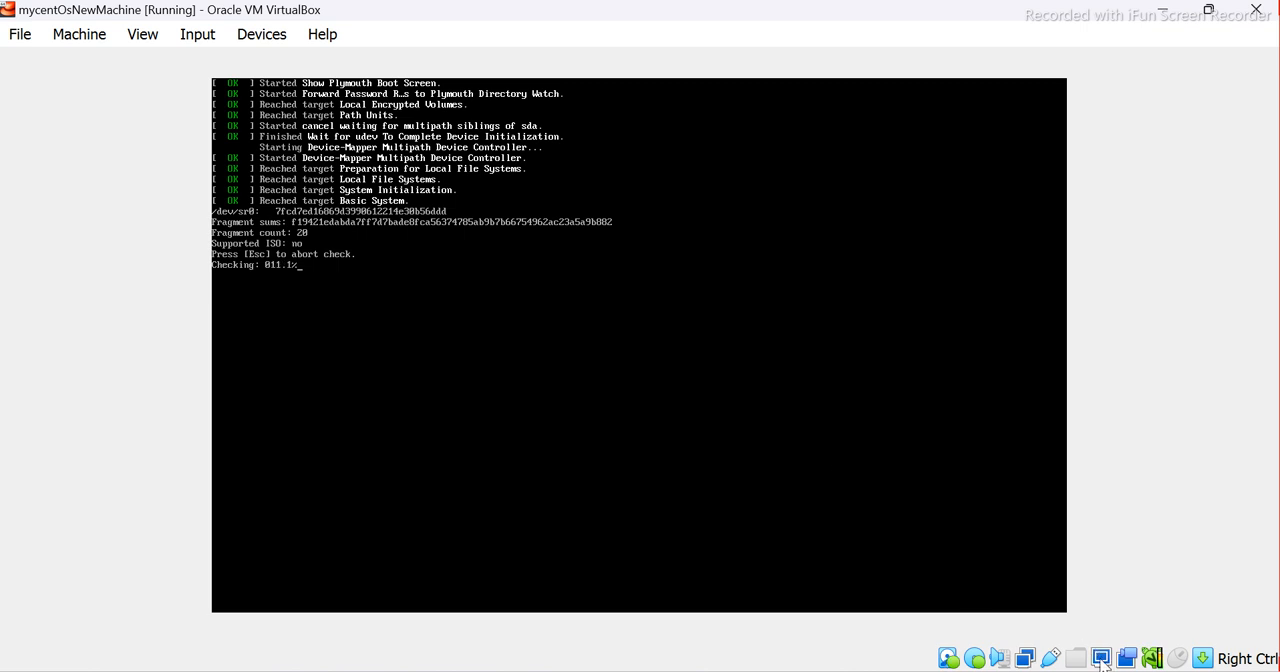
{"action": "key", "text": "Escape"}
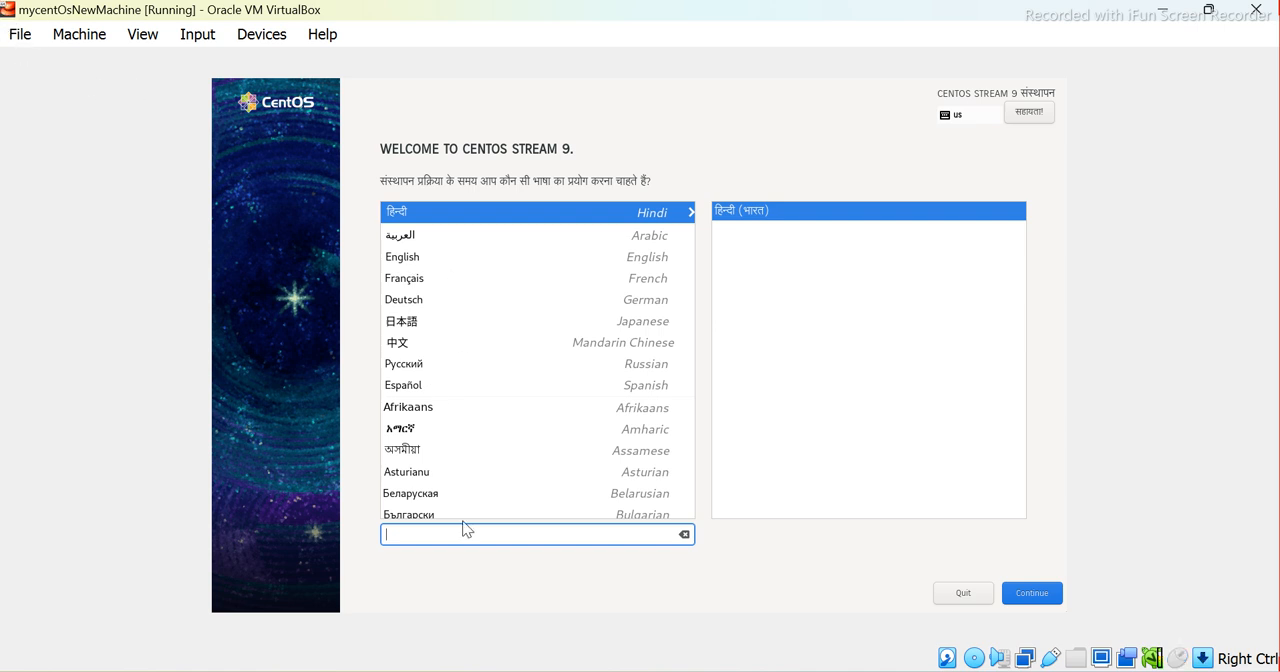
Try to filter the installer's language list by "eng" and select English
{"action": "type", "text": "eng"}
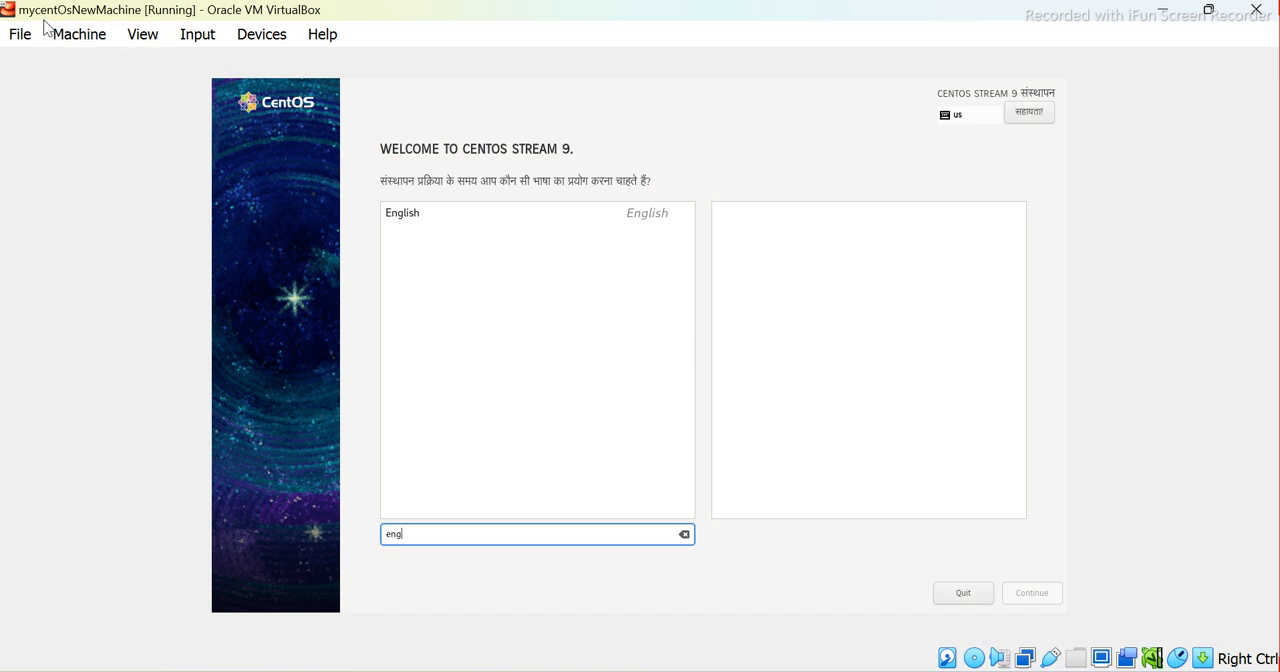
{"action": "left_click", "coordinate": [2, 4]}
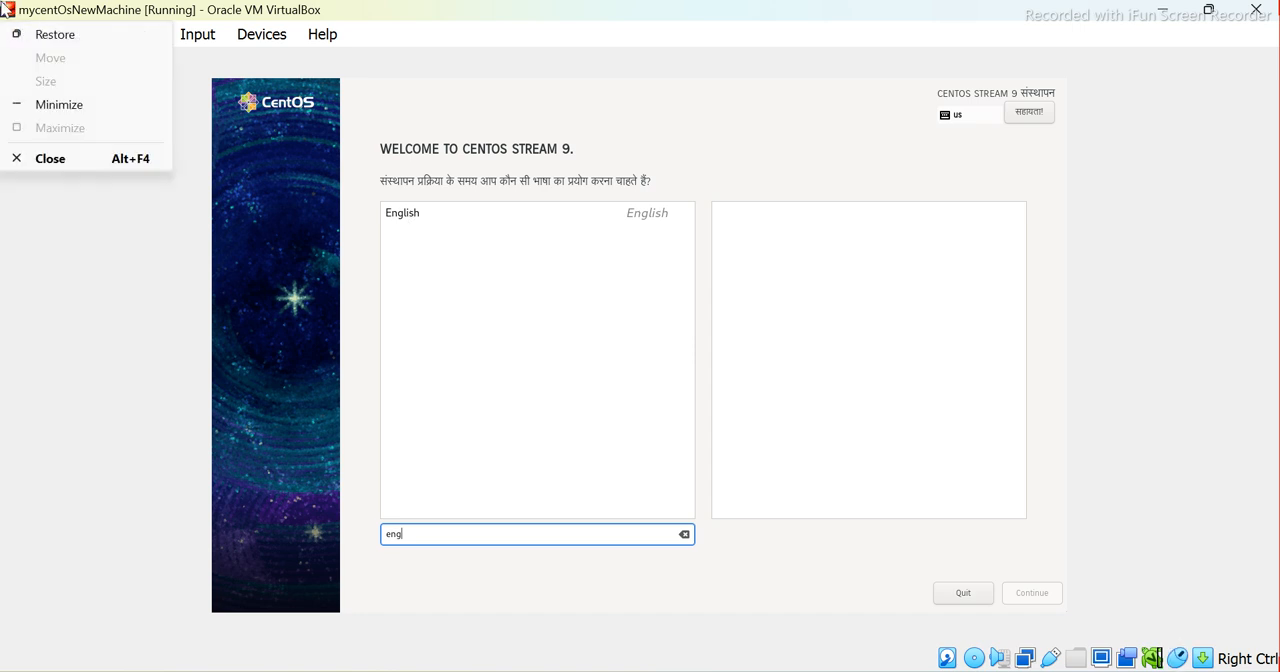
{"action": "left_click", "coordinate": [409, 213]}
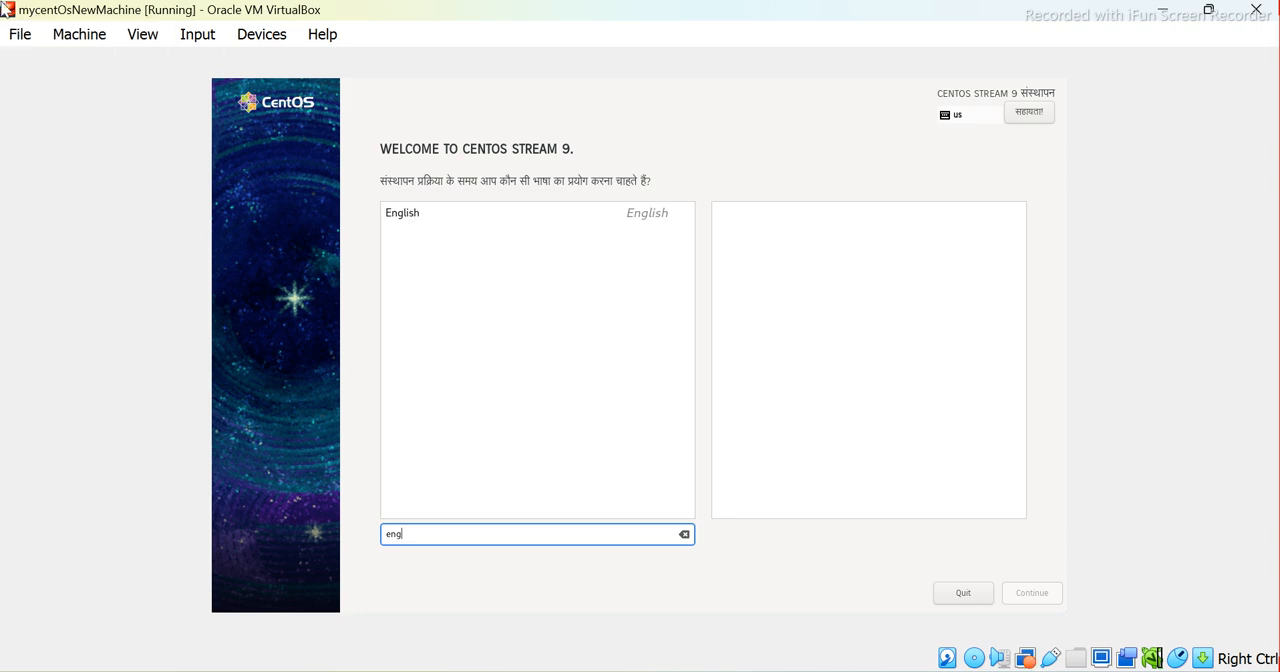
{"action": "left_click", "coordinate": [2, 4]}
{"action": "left_click", "coordinate": [428, 258]}
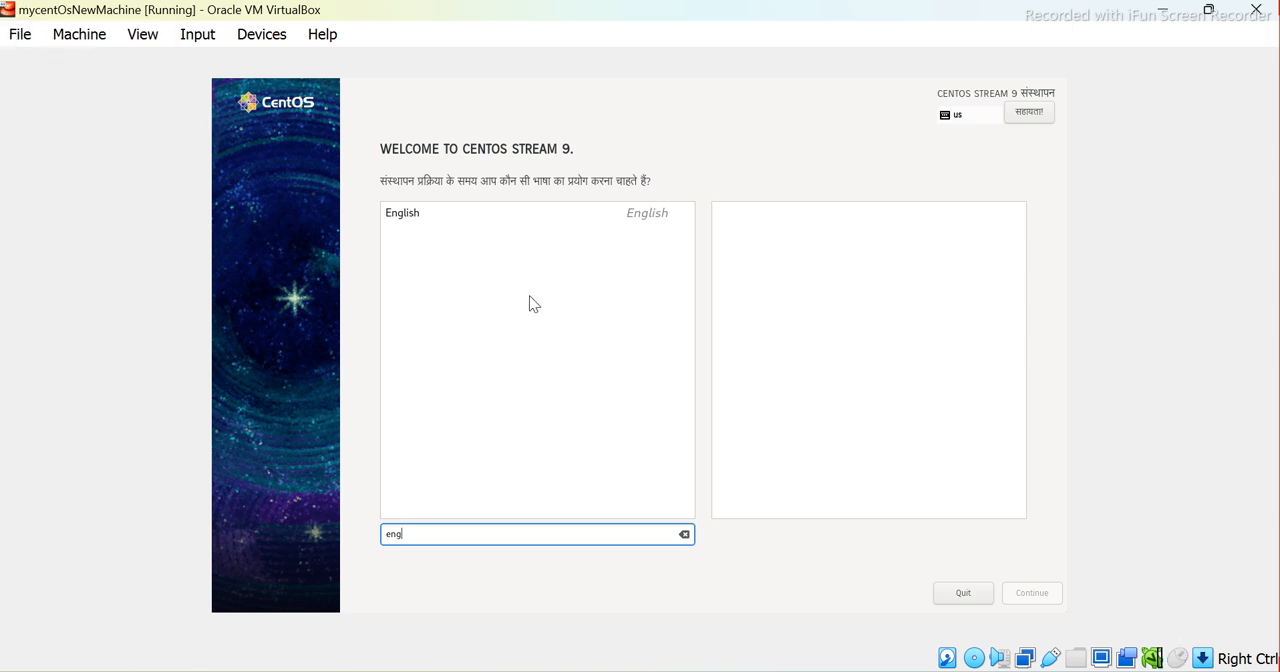
{"action": "left_click", "coordinate": [7, 10]}
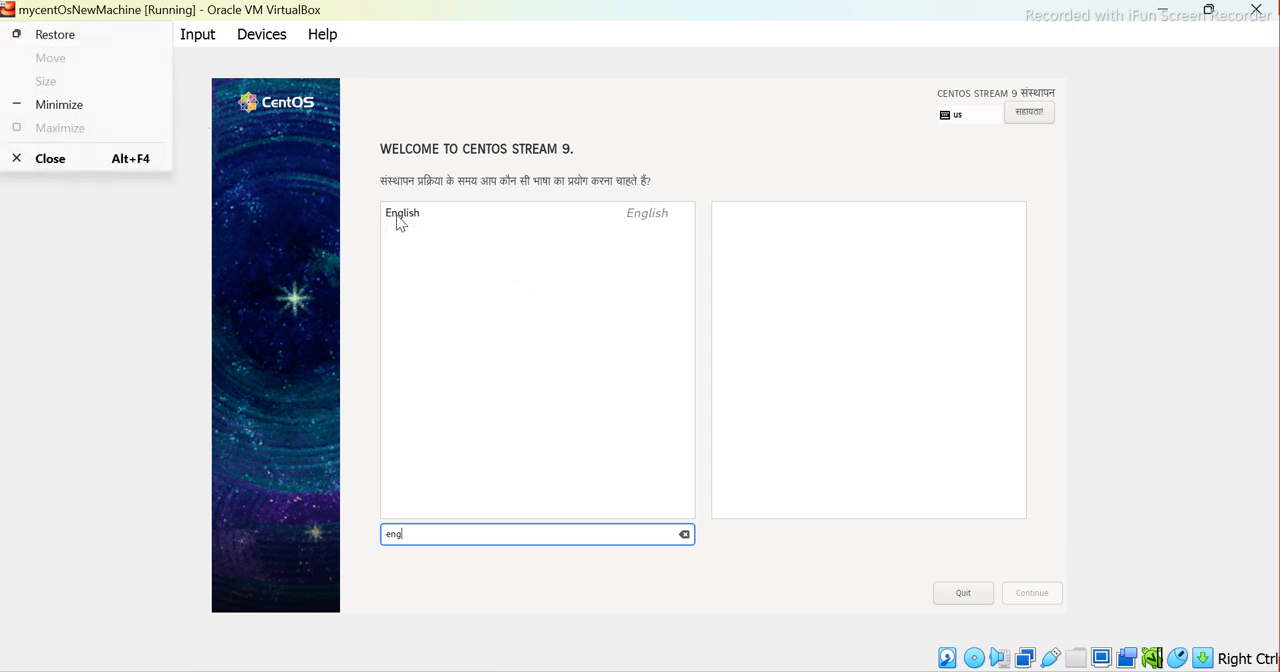
{"action": "left_click", "coordinate": [7, 10]}
{"action": "left_click", "coordinate": [7, 10]}
Filter the CentOS installer's language list by "english" and select English as the installation language
{"action": "left_click", "coordinate": [1109, 662]}
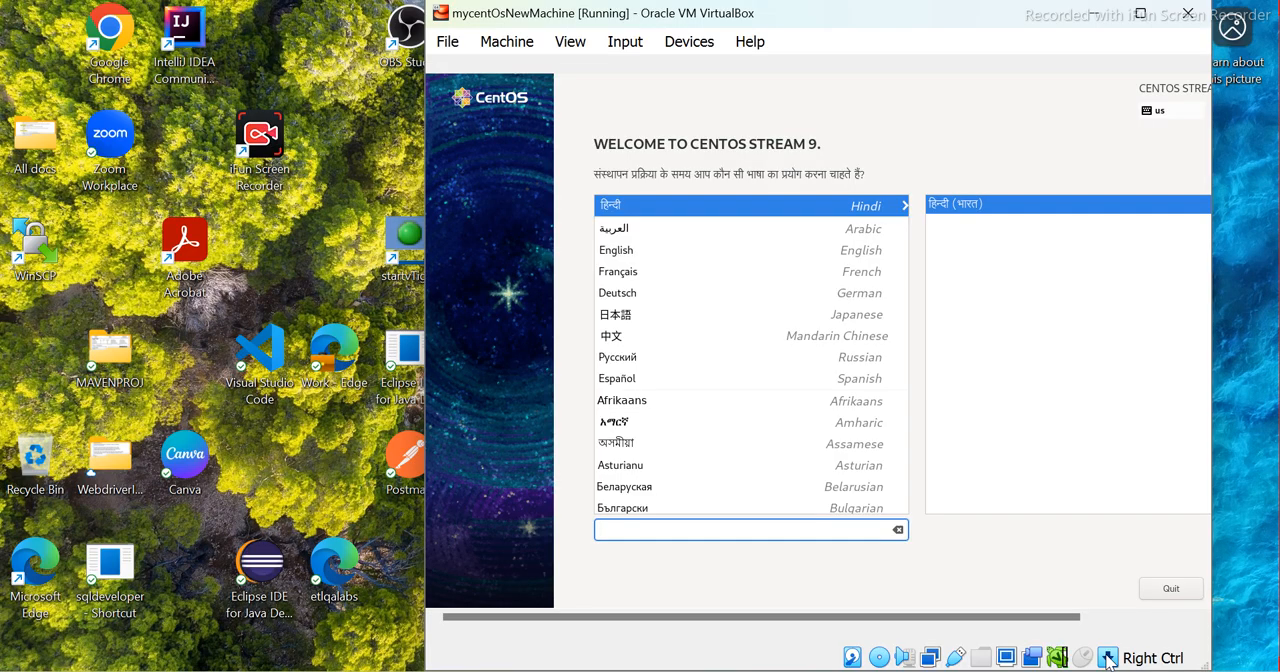
{"action": "type", "text": "en"}
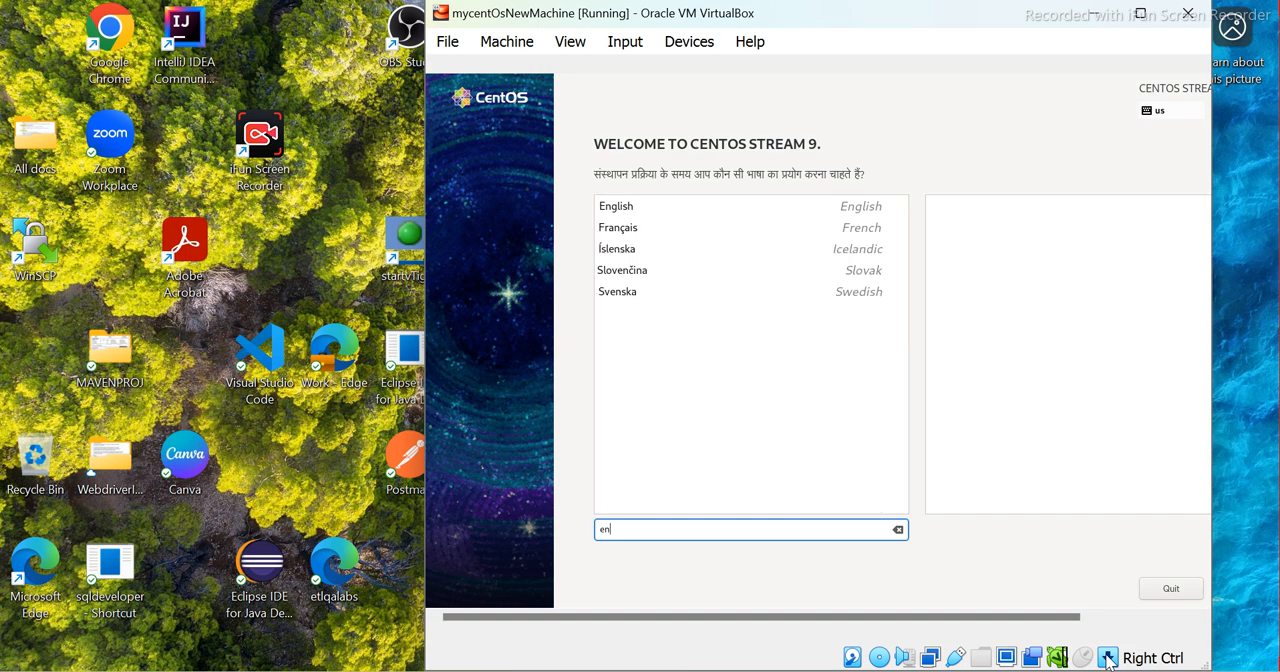
{"action": "type", "text": "glish"}
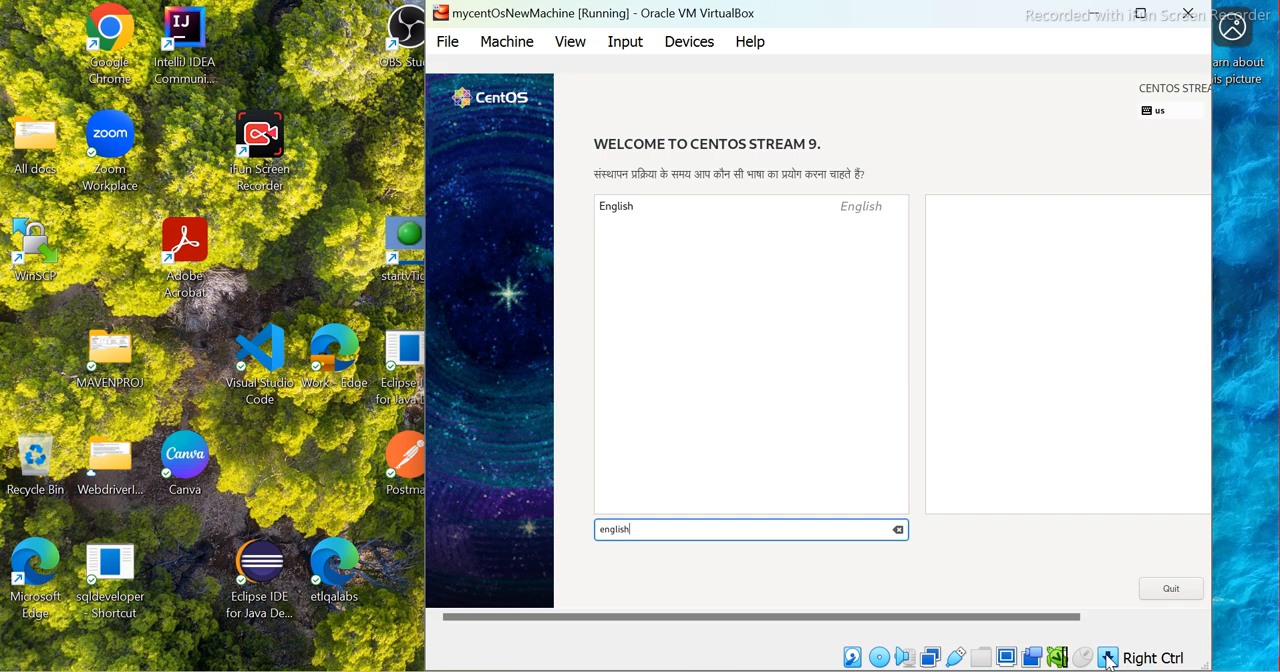
{"action": "key", "text": "Tab"}
{"action": "key", "text": "Tab"}
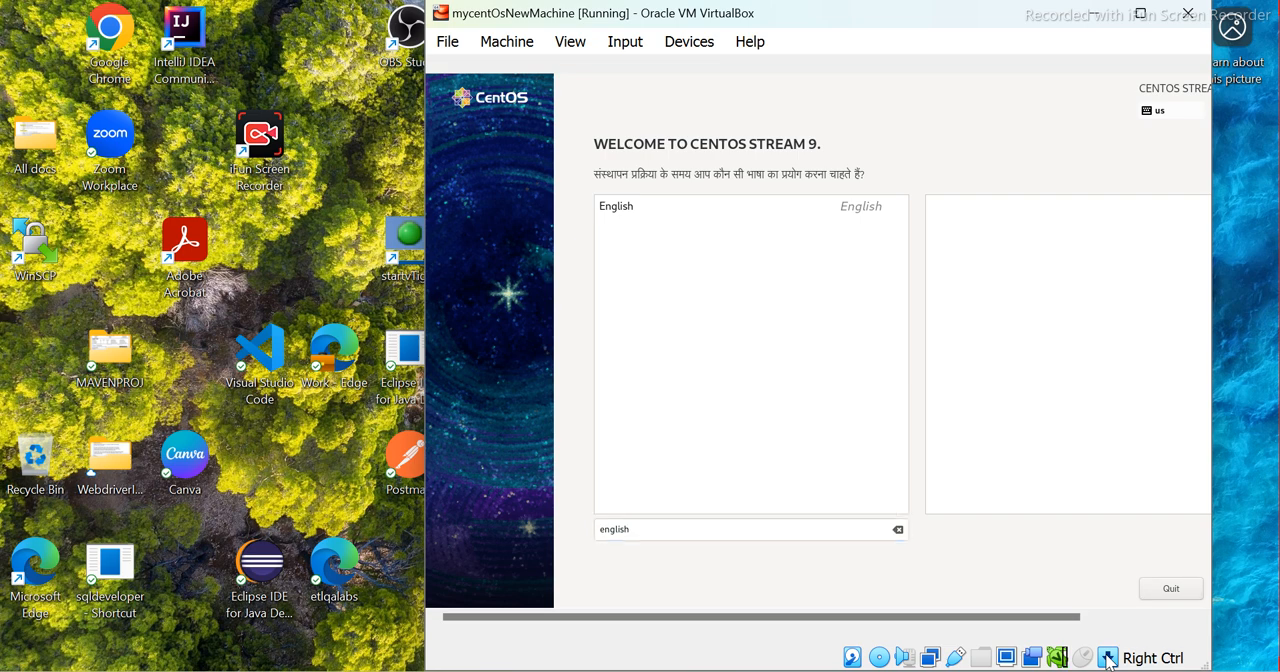
{"action": "key", "text": "Tab"}
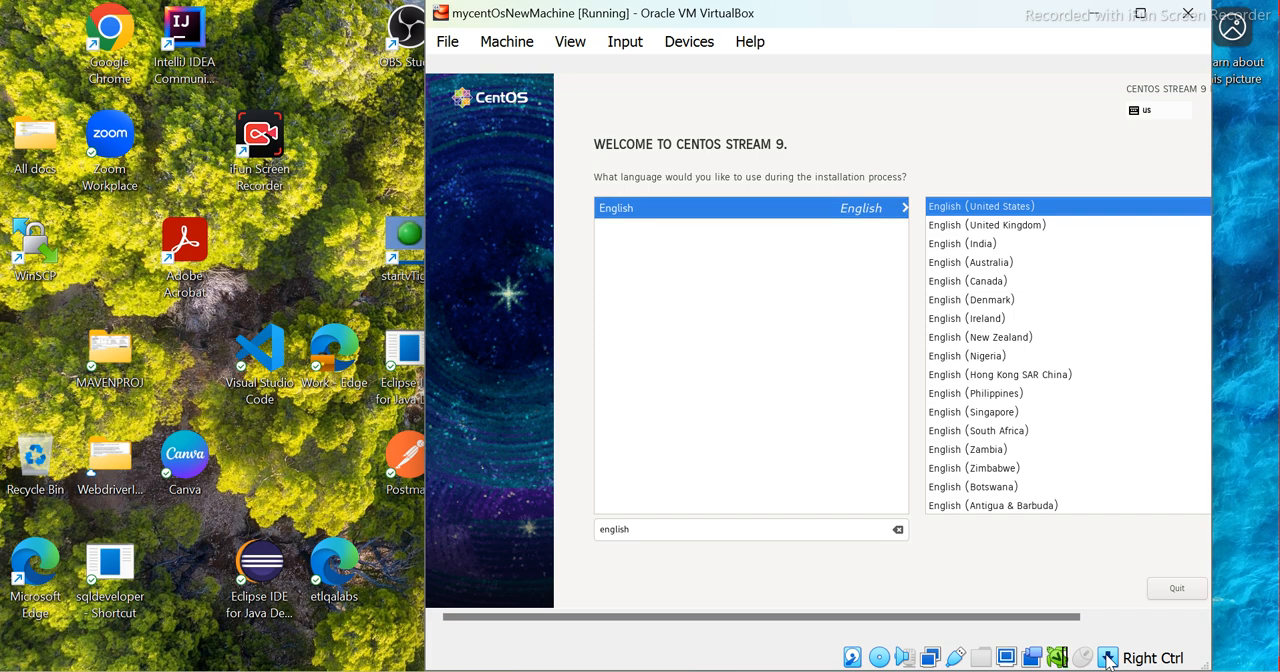
Choose English (Canada) as the regional variant for the installation
{"action": "key", "text": "Tab"}
{"action": "key", "text": "Tab"}
{"action": "key", "text": "Tab"}
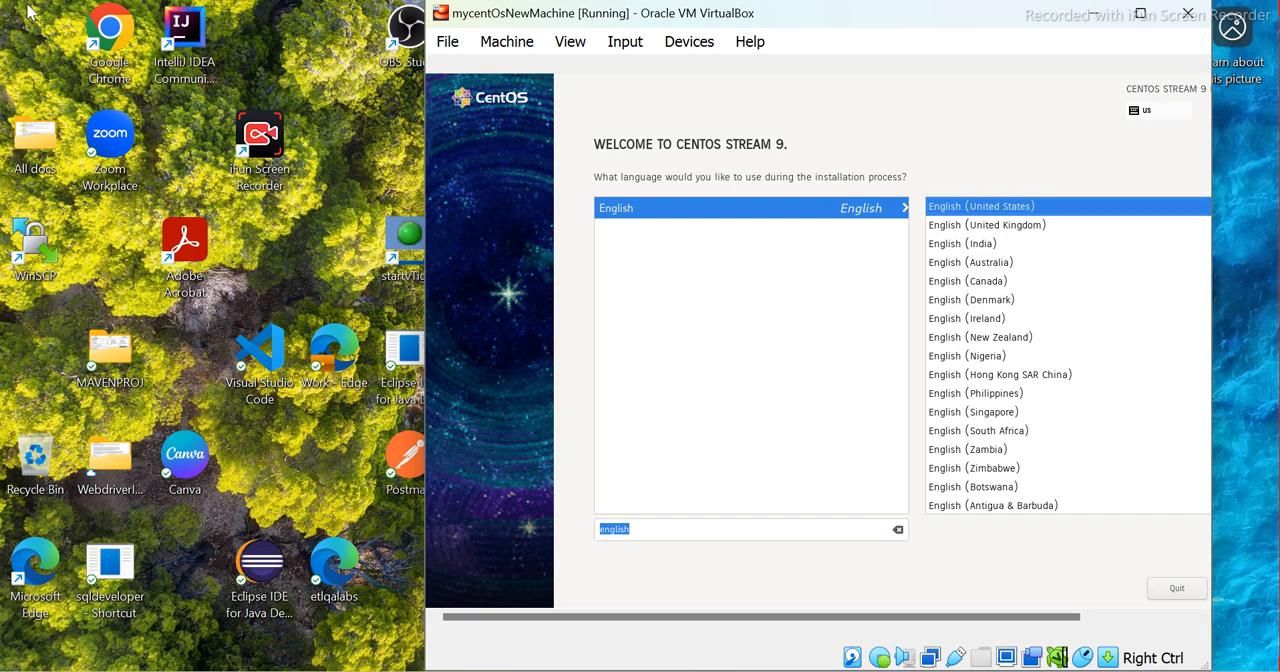
{"action": "left_click", "coordinate": [985, 281]}
{"action": "key", "text": "Tab"}
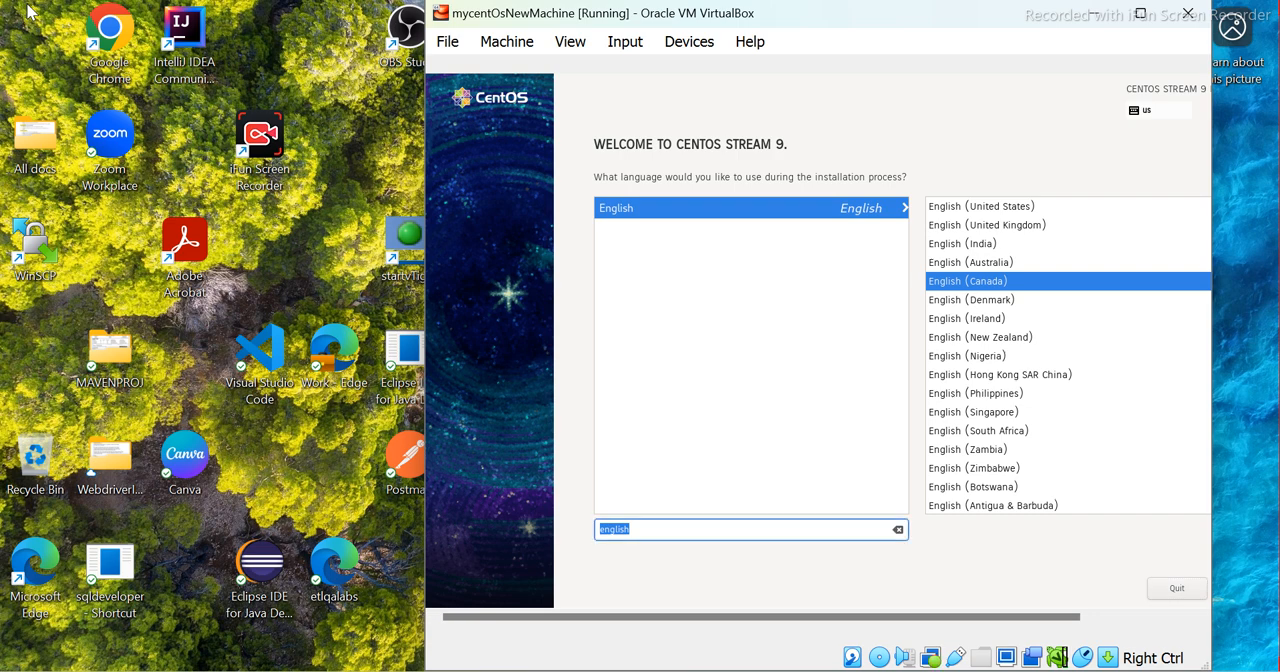
Change the regional variant for the installation to English (United Kingdom)
{"action": "key", "text": "Tab"}
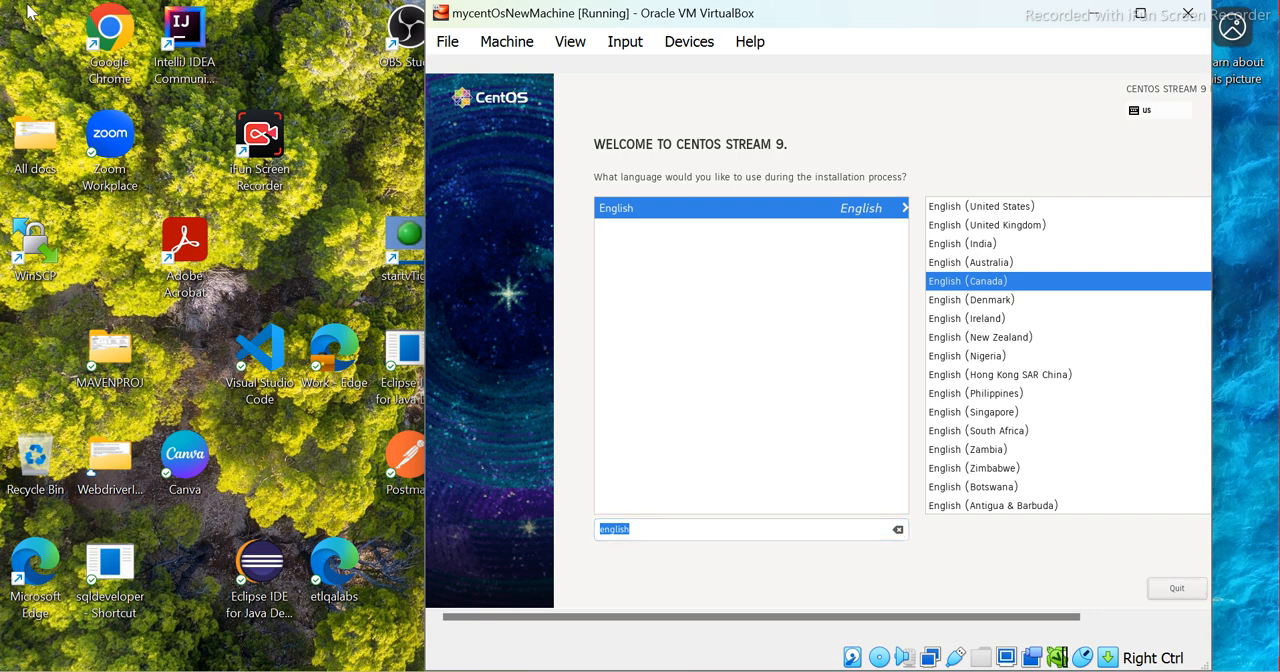
{"action": "key", "text": "Tab"}
{"action": "key", "text": "Tab"}
{"action": "key", "text": "Tab"}
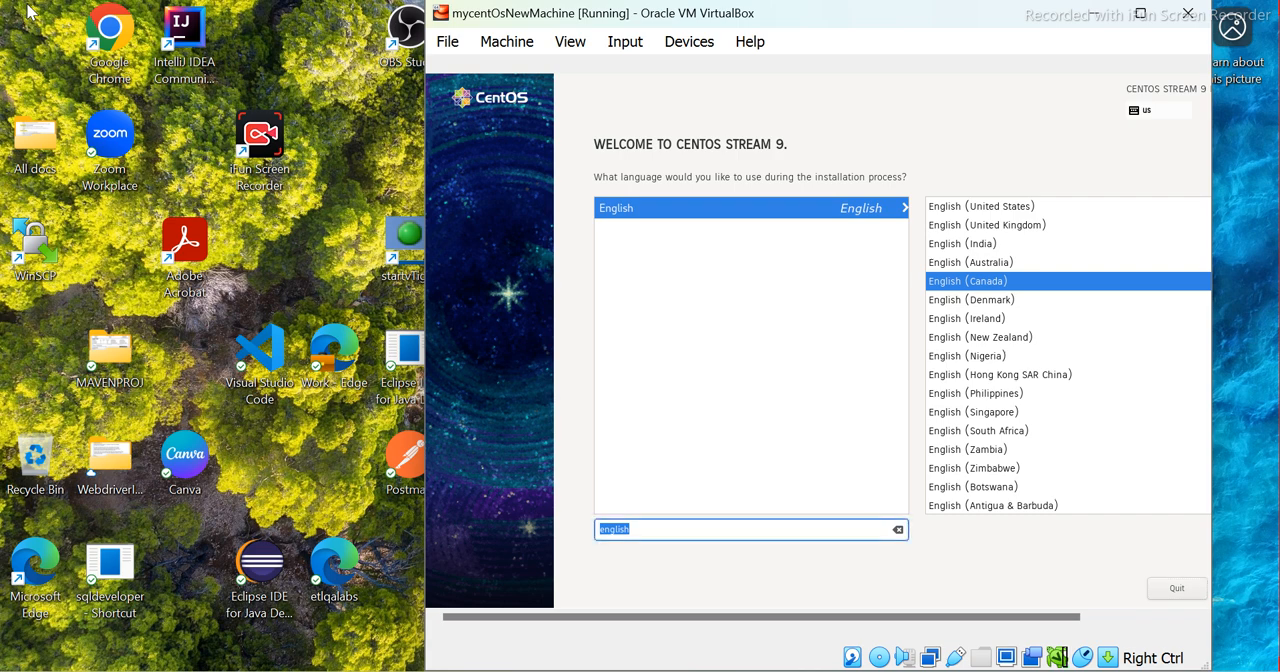
{"action": "key", "text": "Up"}
{"action": "key", "text": "Up"}
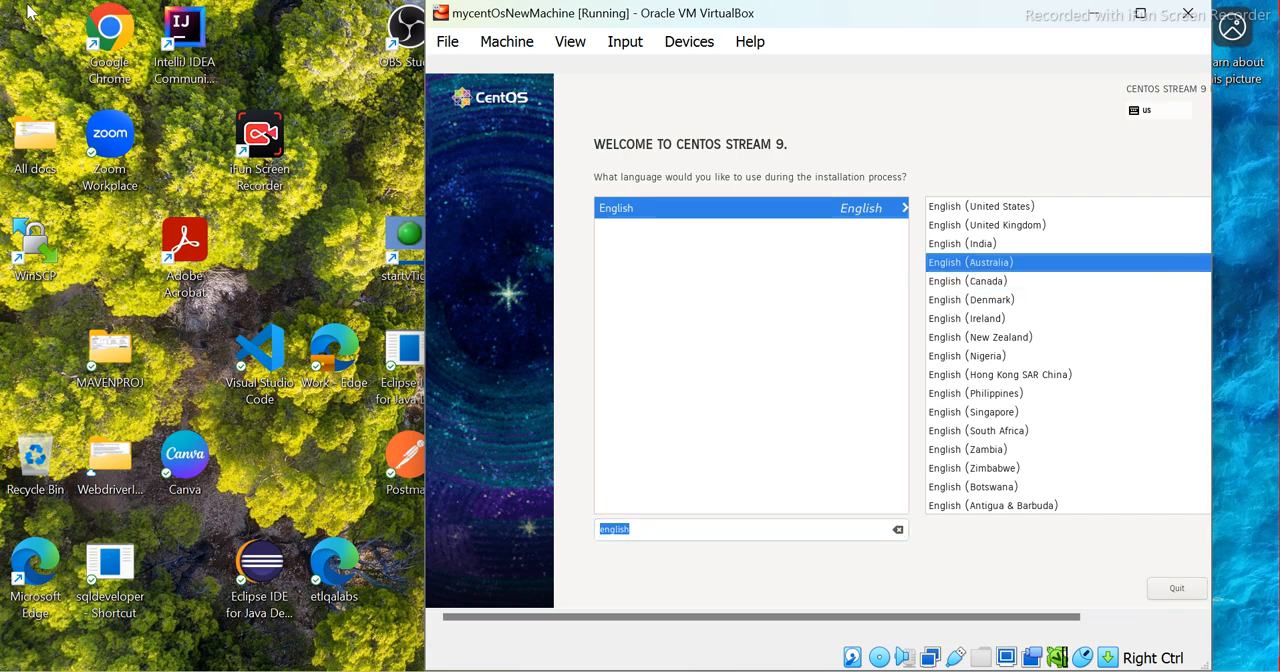
{"action": "key", "text": "Up"}
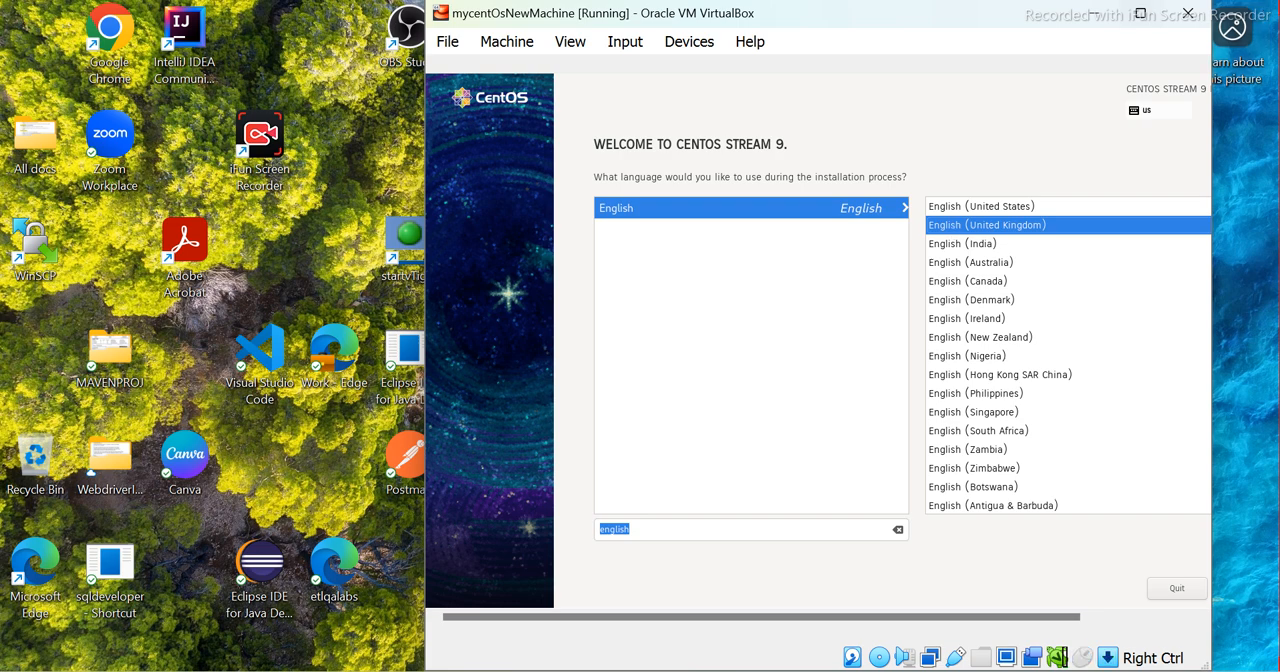
Maximize the virtual machine window and continue past the language selection to the installation summary
{"action": "left_click", "coordinate": [1141, 15]}
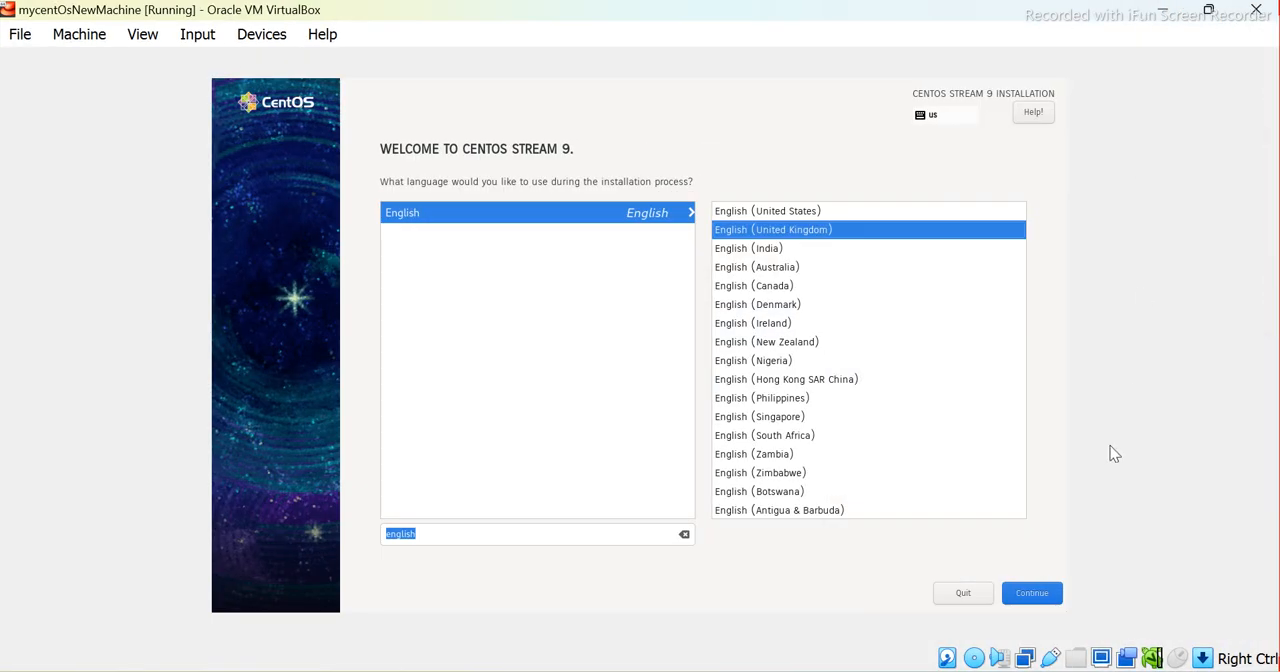
{"action": "left_click", "coordinate": [1020, 594]}
{"action": "left_click", "coordinate": [1026, 602]}
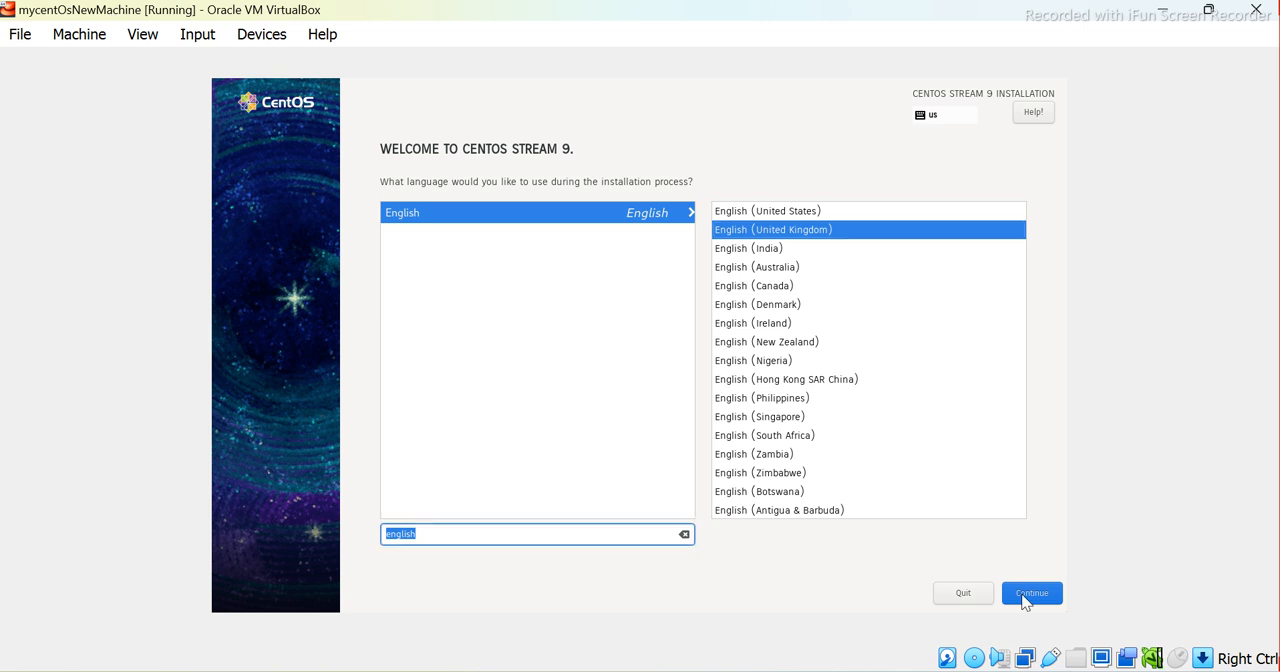
{"action": "left_click", "coordinate": [1026, 602]}
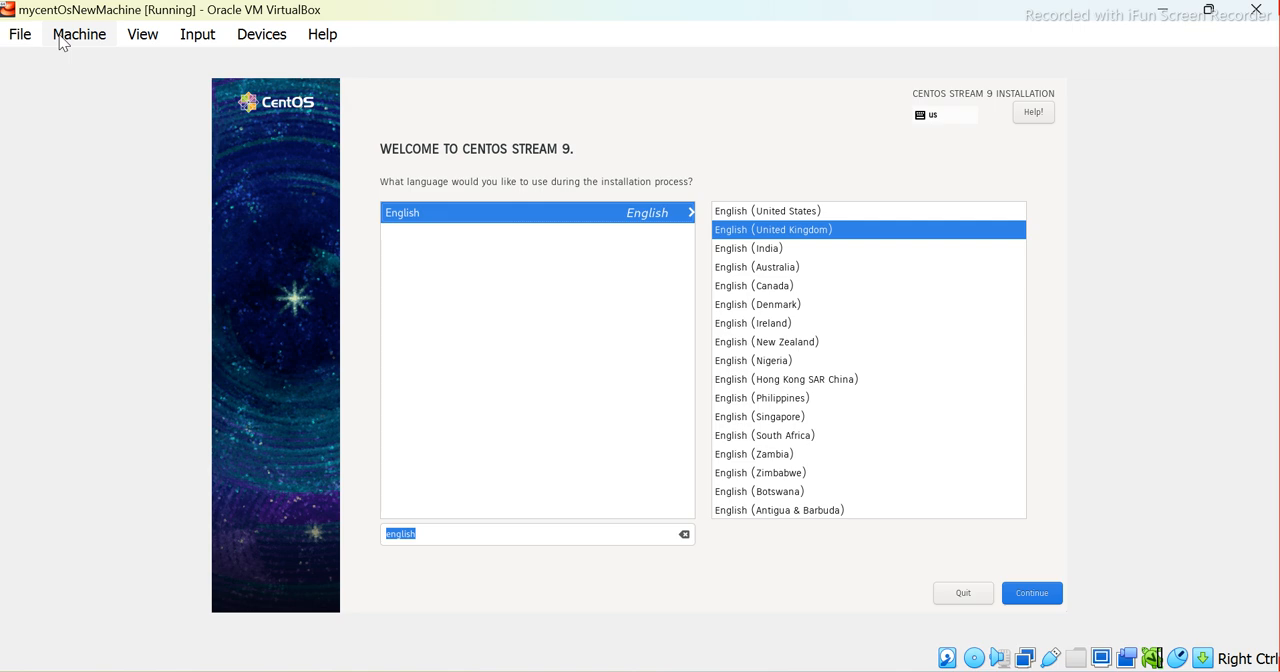
{"action": "left_click", "coordinate": [1022, 595]}
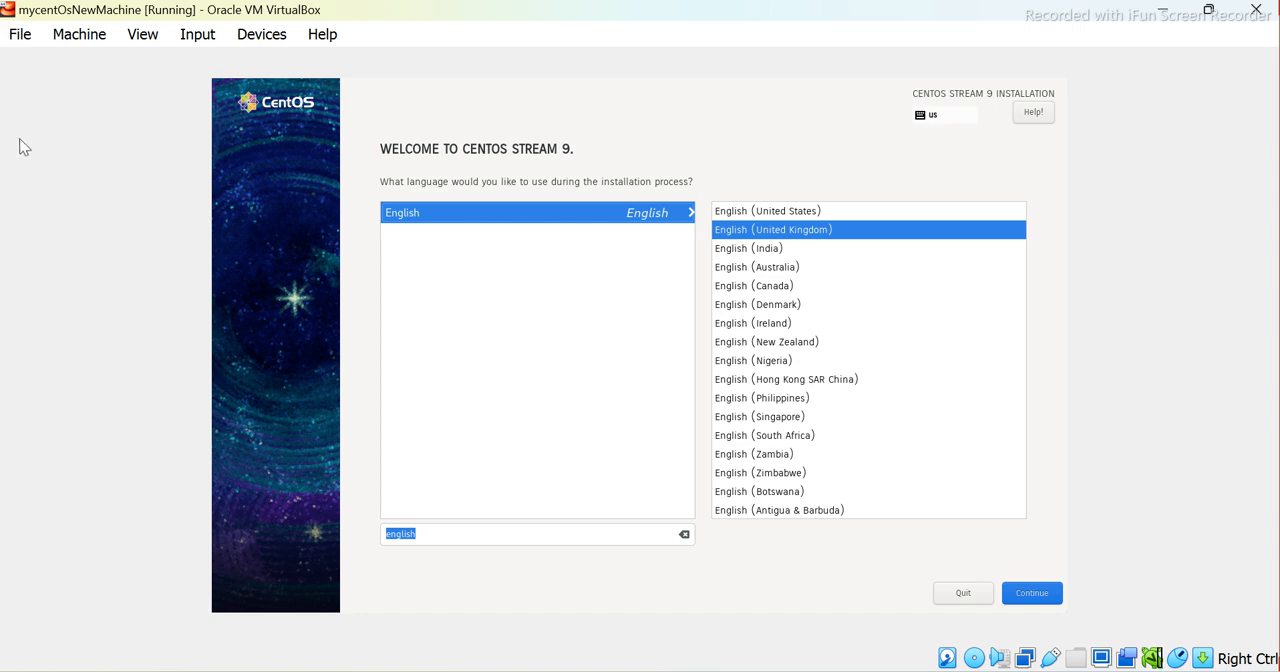
{"action": "left_click", "coordinate": [1030, 598]}
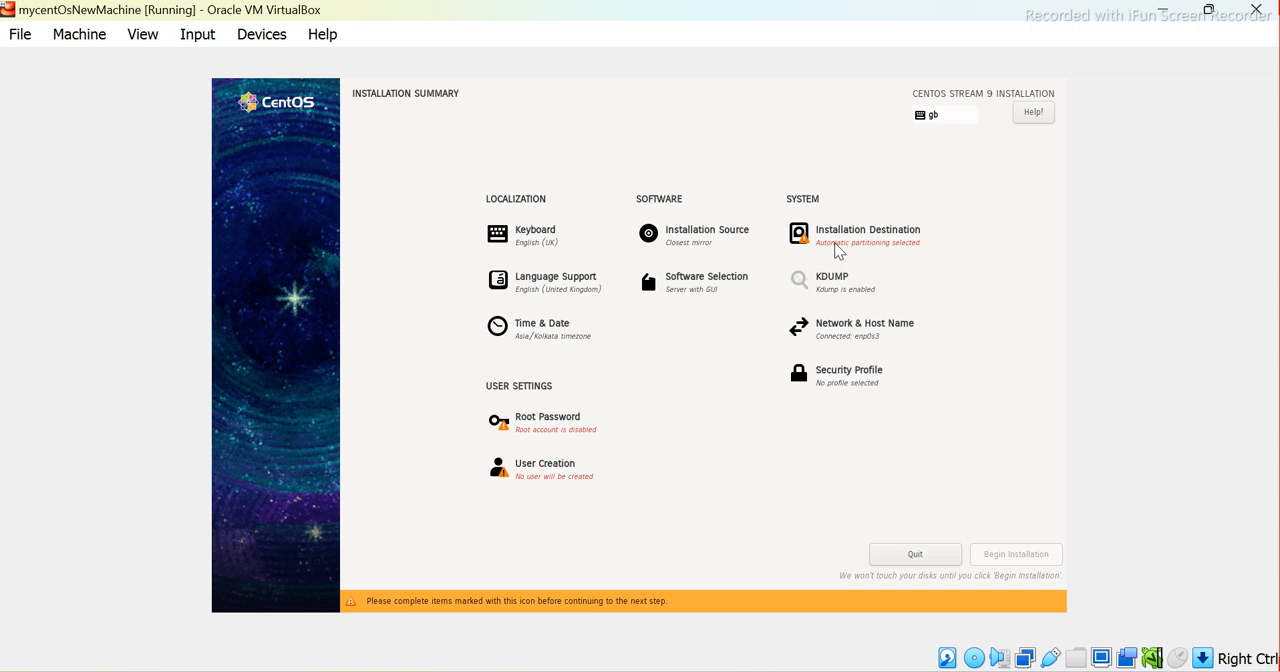
Open the Installation Destination settings and select the 40 GiB ATA VBOX HARDDISK as the target disk
{"action": "key", "text": "Tab"}
{"action": "key", "text": "Tab"}
{"action": "key", "text": "Tab"}
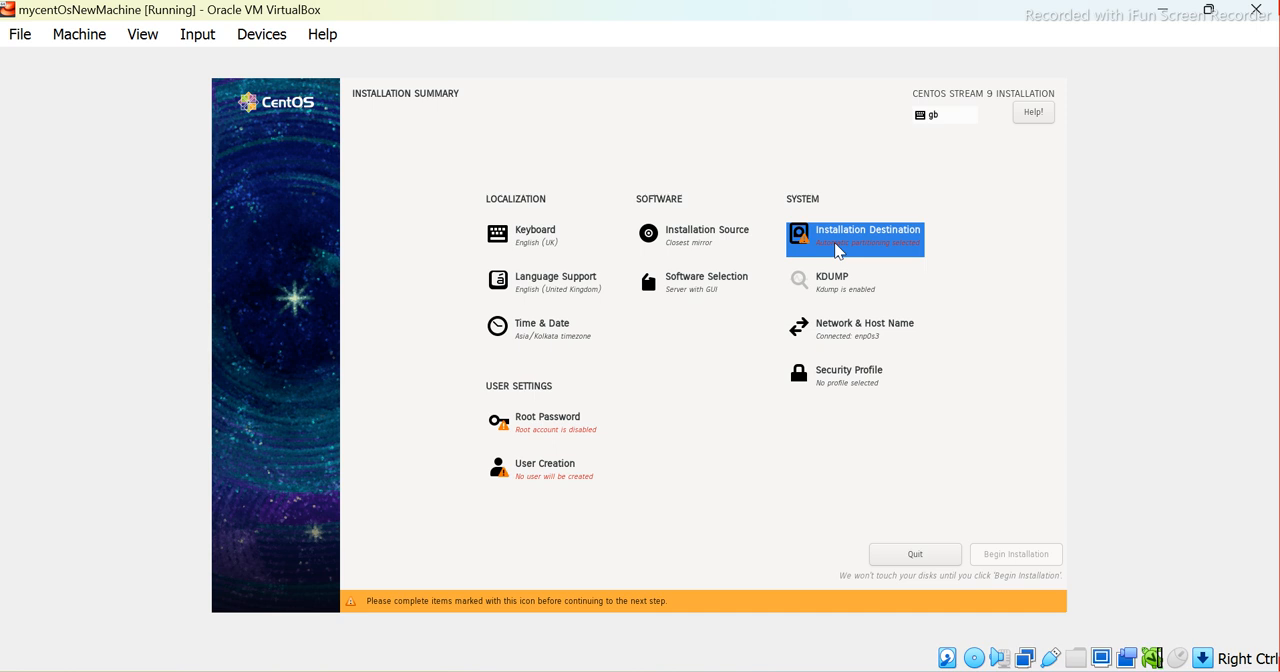
{"action": "left_click", "coordinate": [837, 250]}
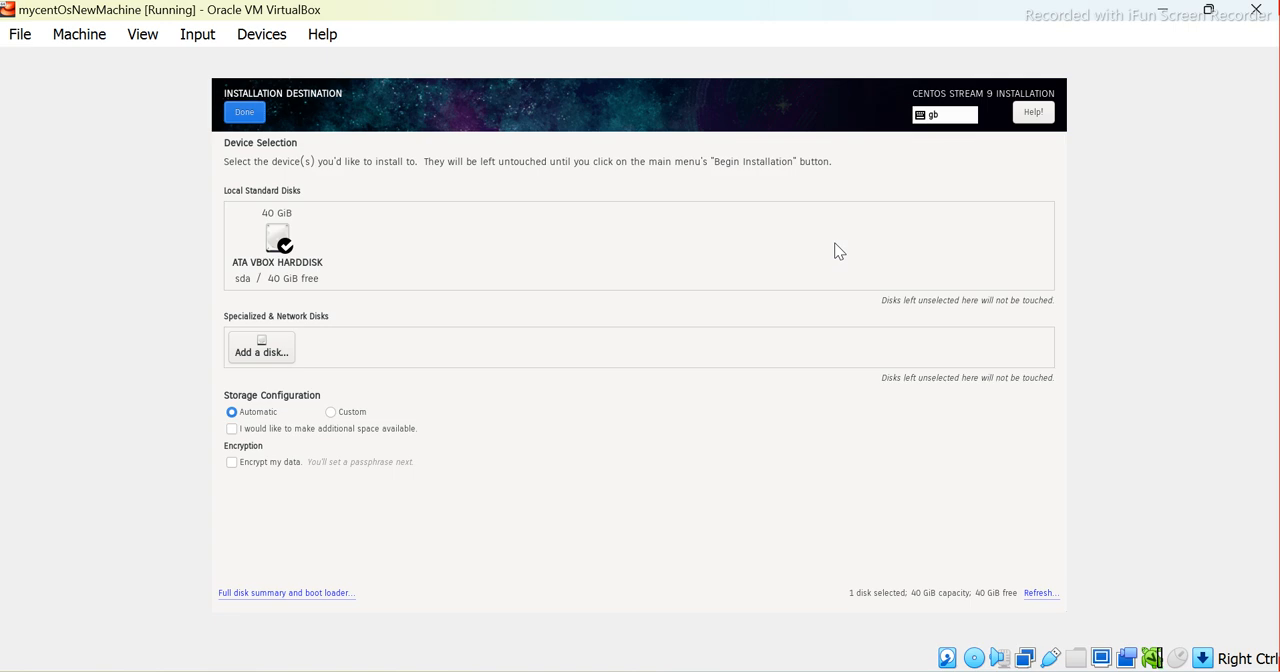
{"action": "key", "text": "Tab"}
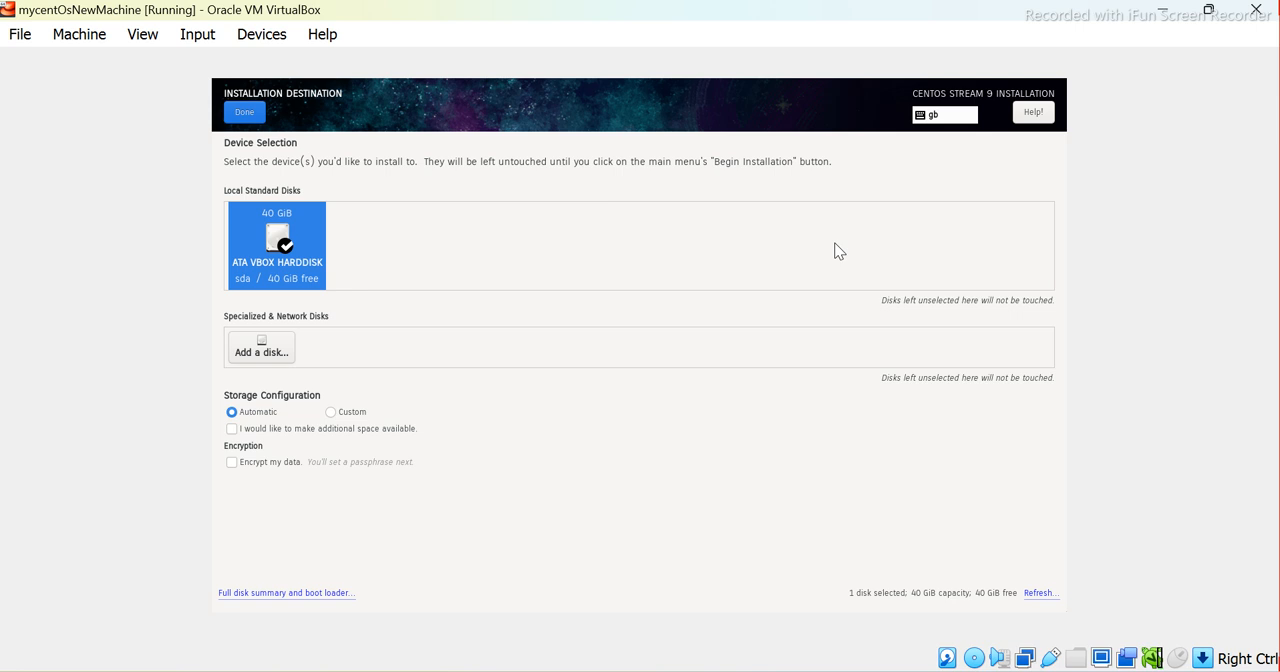
{"action": "left_click", "coordinate": [279, 184]}
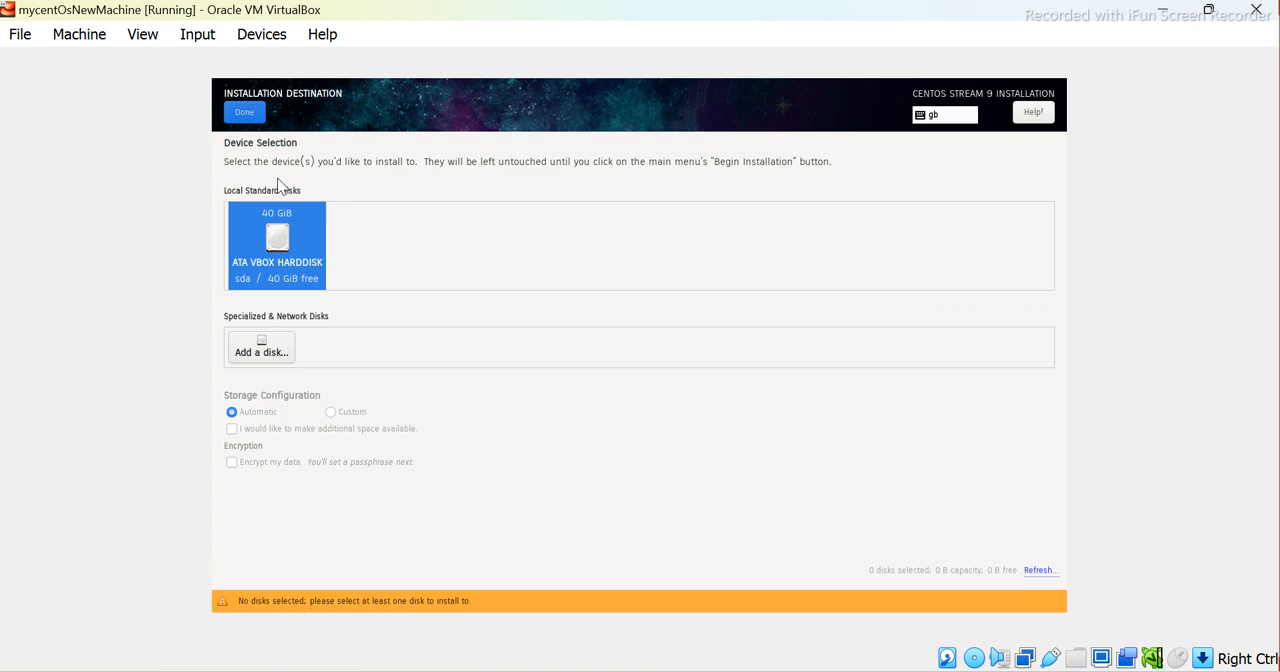
{"action": "left_click", "coordinate": [279, 183]}
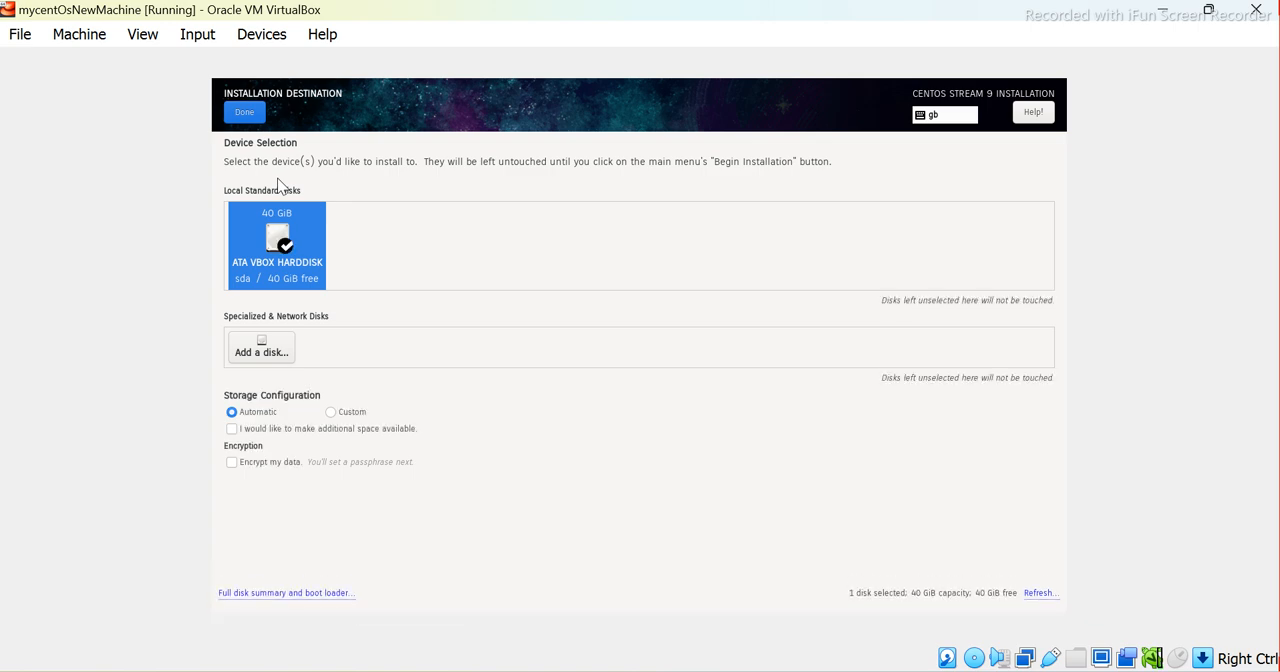
Confirm the installation destination with automatic storage configuration and return to the installation summary
{"action": "left_click", "coordinate": [245, 116]}
{"action": "key", "text": "Tab"}
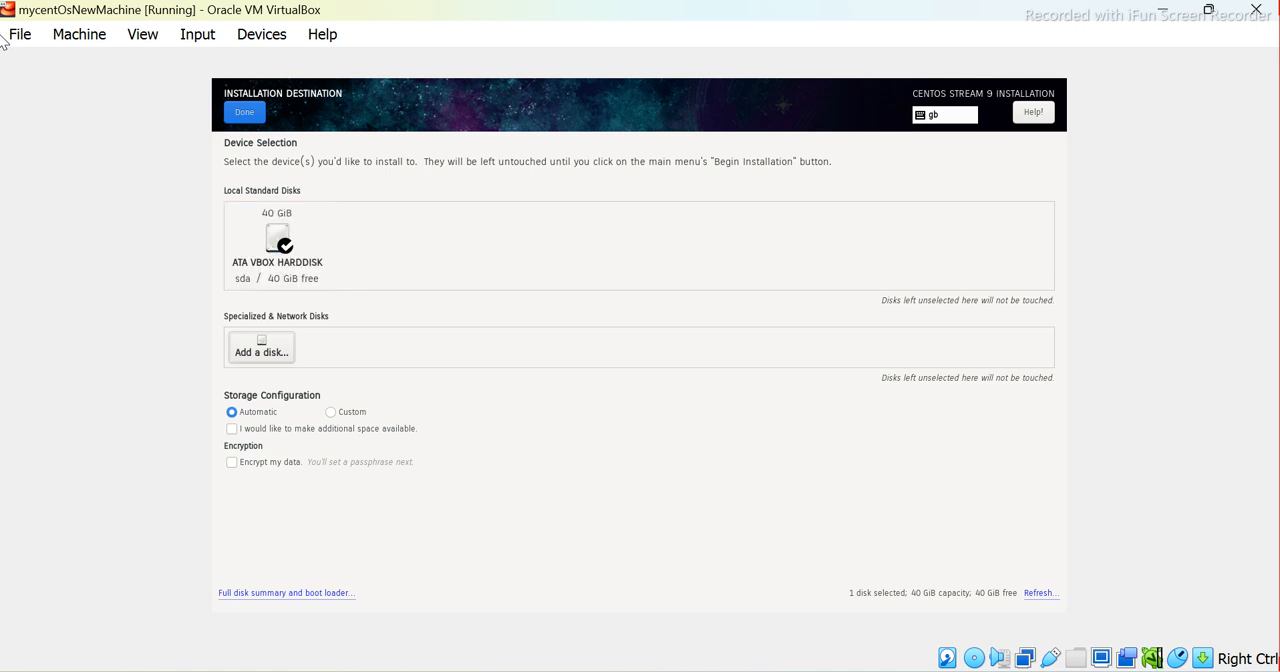
{"action": "key", "text": "Tab"}
{"action": "key", "text": "Tab"}
{"action": "key", "text": "Tab"}
{"action": "key", "text": "Tab"}
{"action": "key", "text": "Tab"}
{"action": "key", "text": "Tab"}
{"action": "key", "text": "Return"}
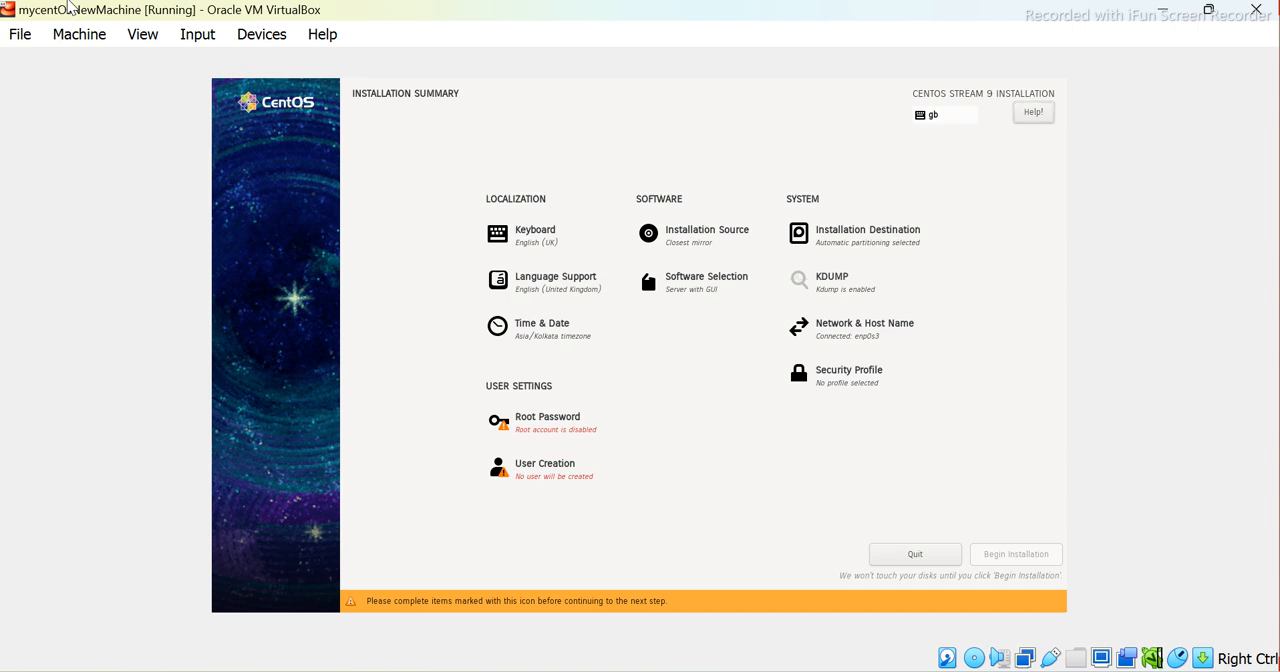
Open the Root Password settings from the installation summary
{"action": "key", "text": "Tab"}
{"action": "key", "text": "Tab"}
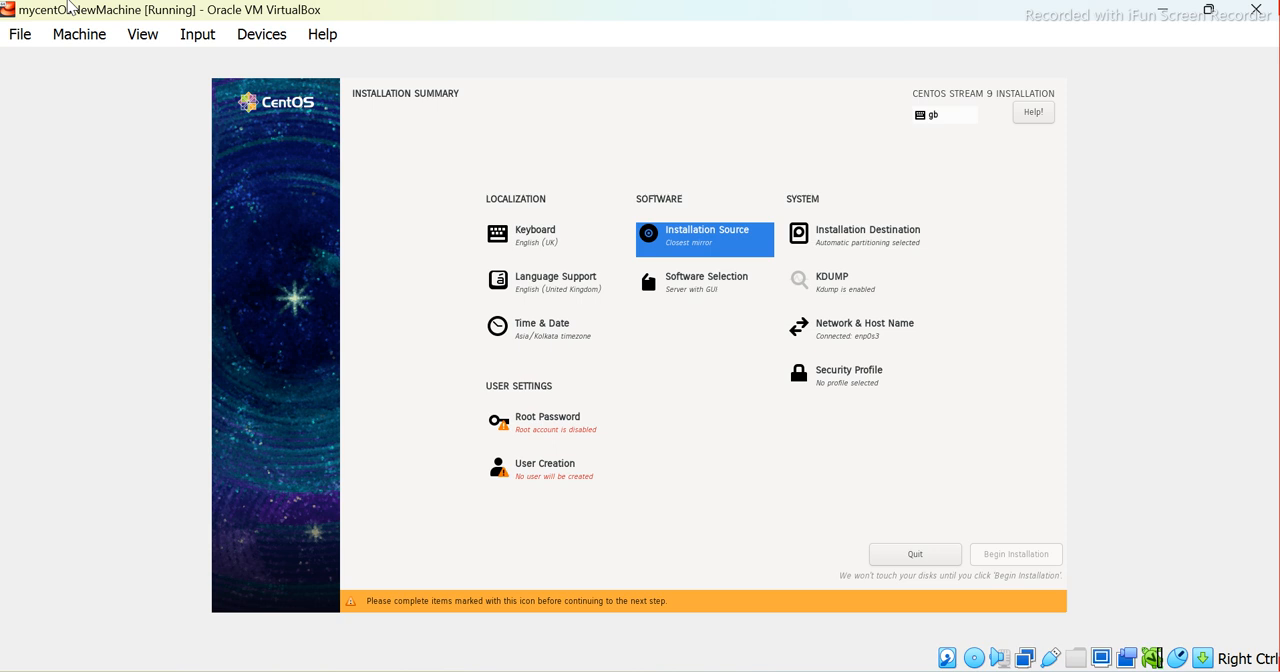
{"action": "key", "text": "Down"}
{"action": "key", "text": "Down"}
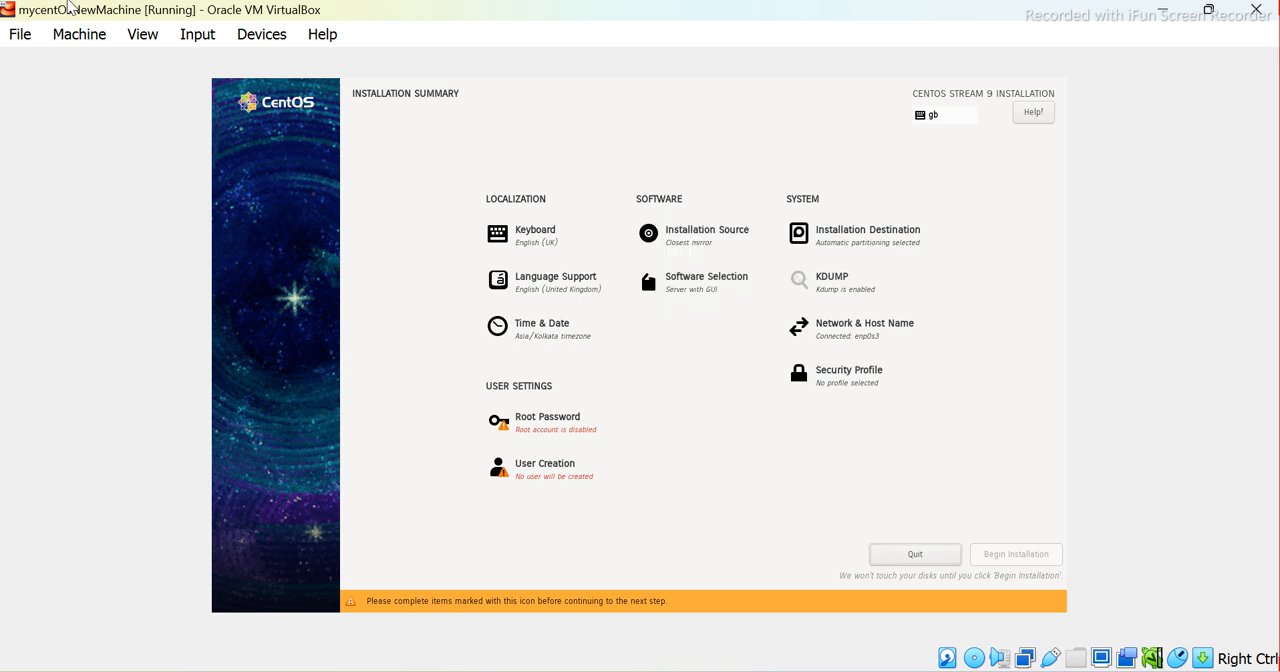
{"action": "key", "text": "Tab"}
{"action": "key", "text": "Tab"}
{"action": "key", "text": "Tab"}
{"action": "key", "text": "Tab"}
{"action": "key", "text": "Tab"}
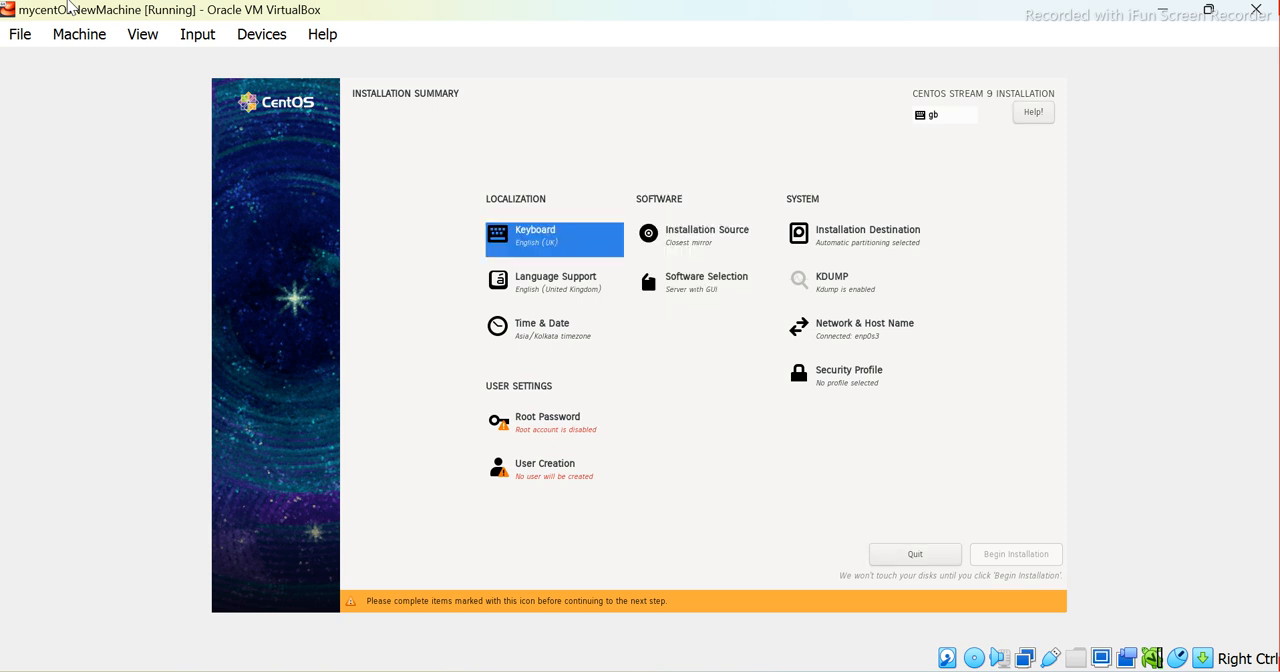
{"action": "key", "text": "Tab"}
{"action": "key", "text": "Tab"}
{"action": "key", "text": "Tab"}
{"action": "key", "text": "Tab"}
{"action": "key", "text": "Tab"}
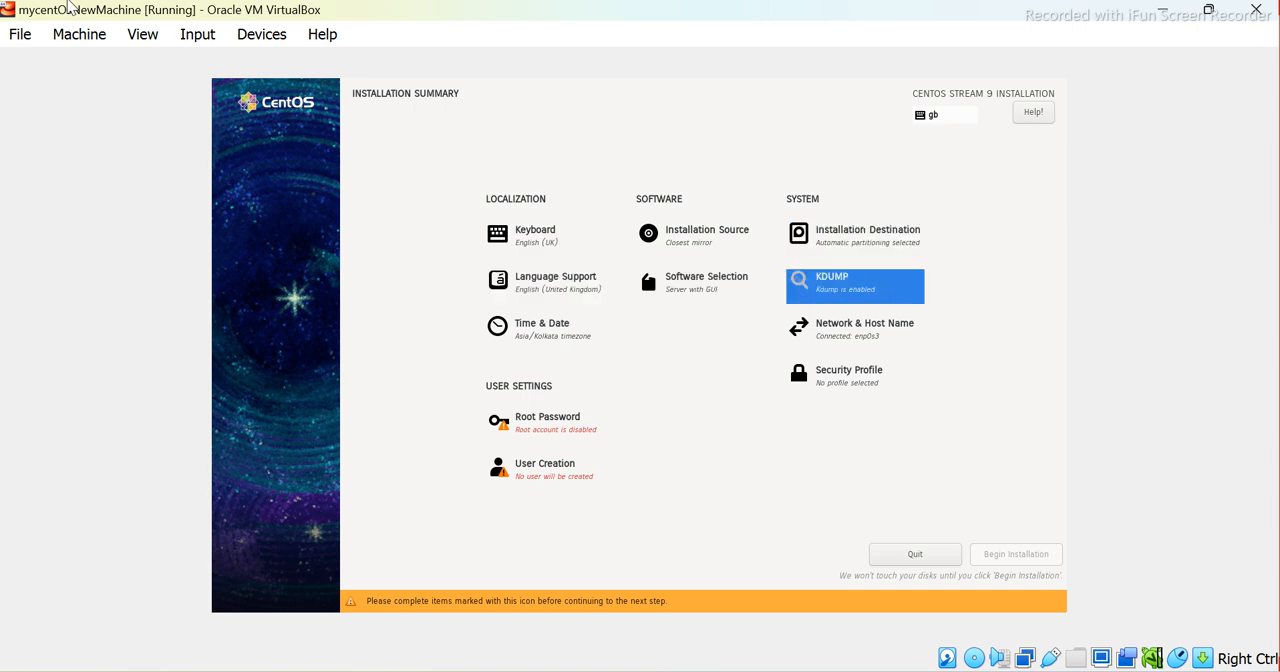
{"action": "key", "text": "Tab"}
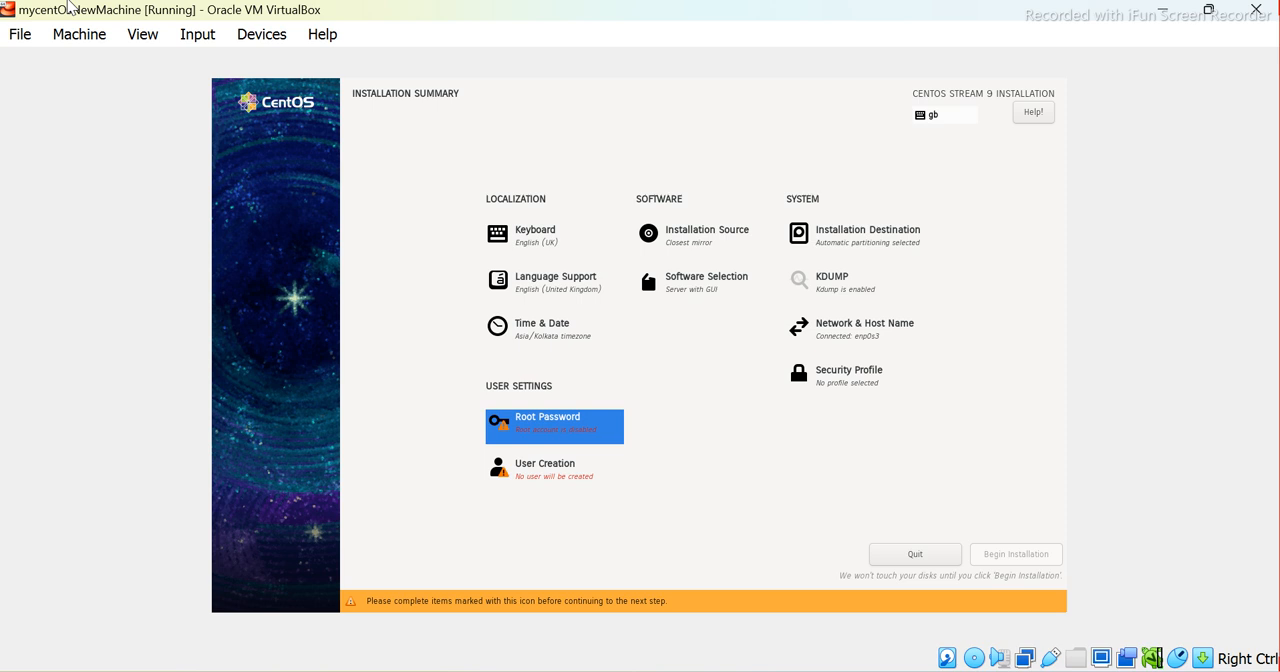
{"action": "key", "text": "Return"}
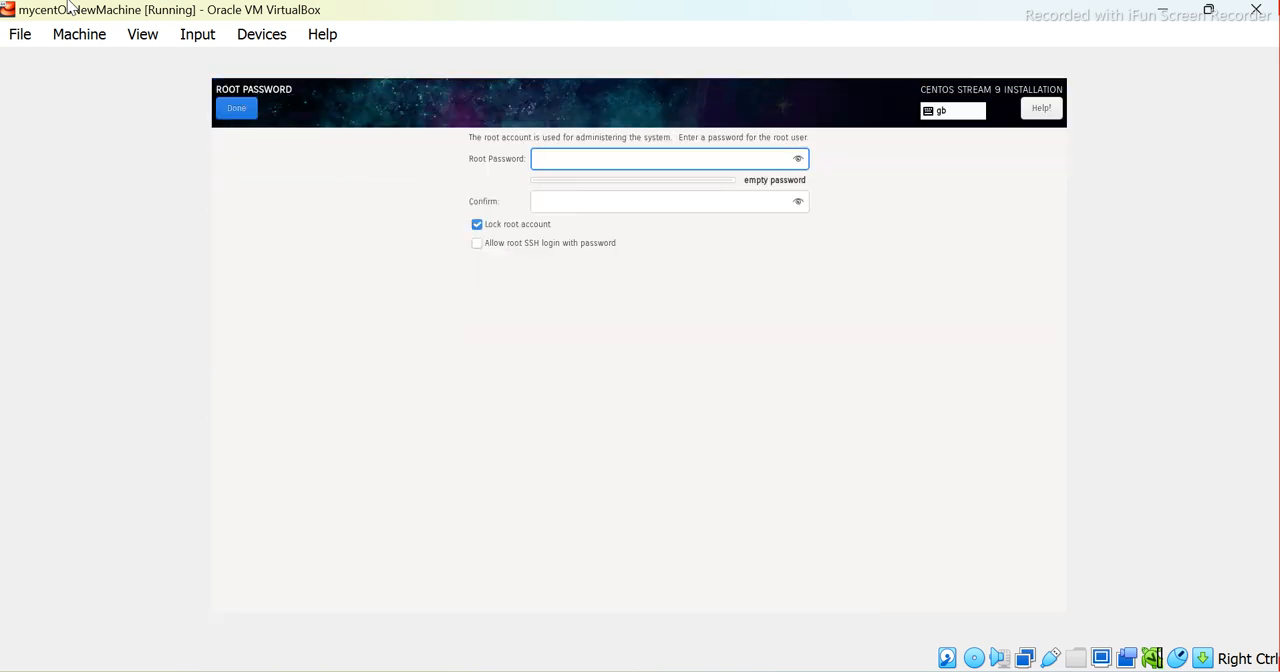
Enter the root password and repeat it in the confirmation field
{"action": "type", "text": "****"}
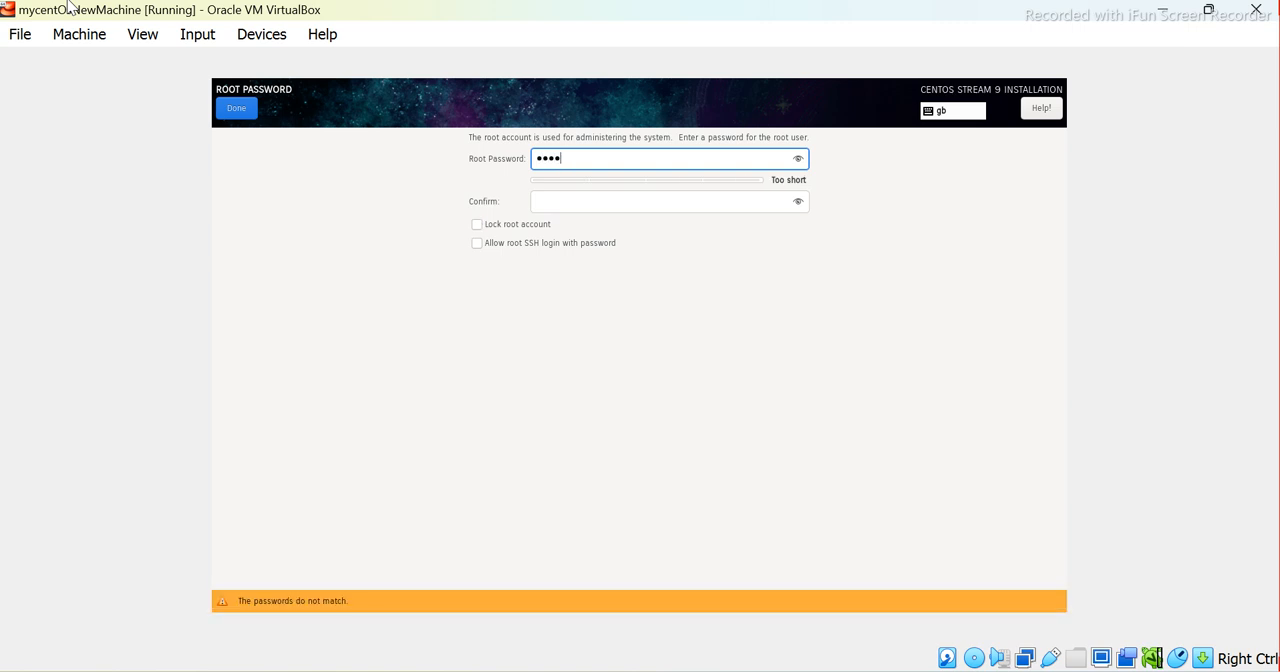
{"action": "key", "text": "Tab"}
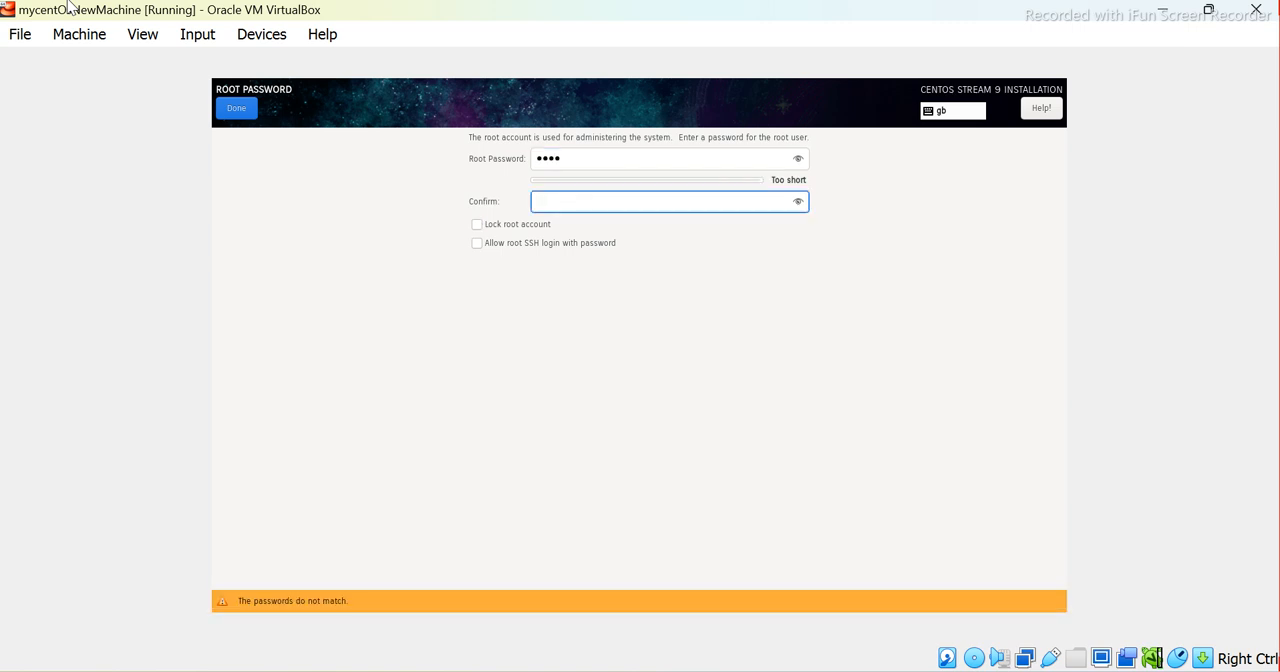
{"action": "type", "text": "****"}
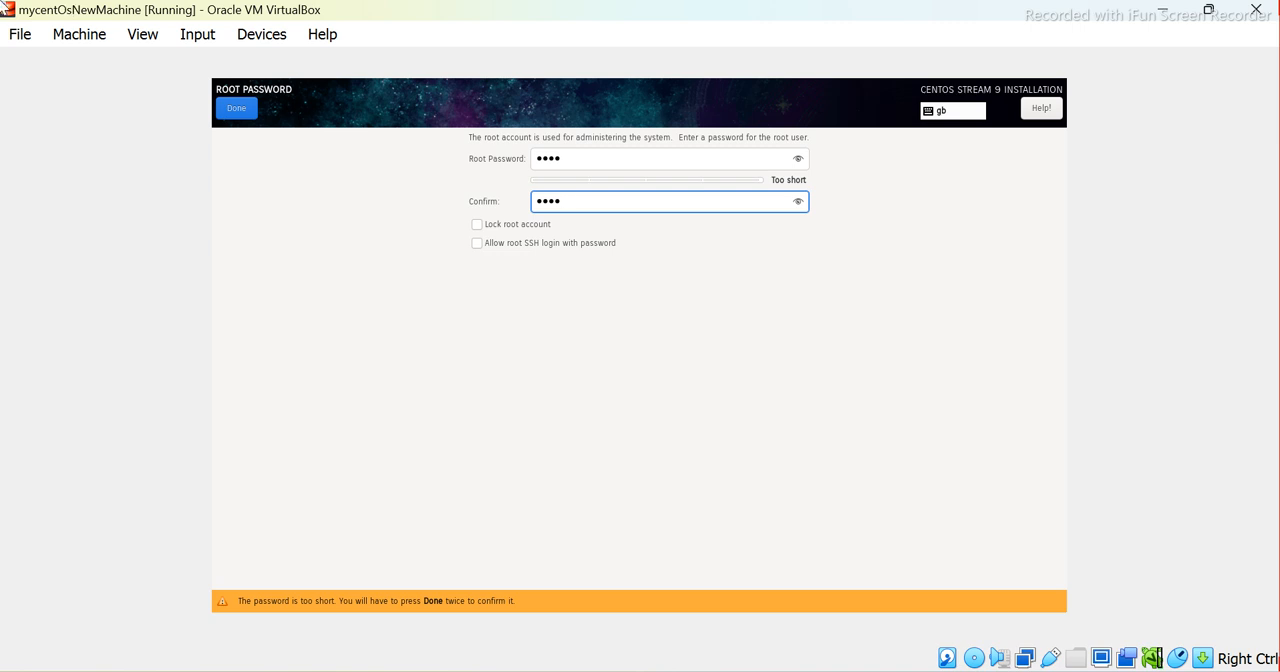
Accept the short root password, leaving root SSH login with password disabled, and return to the installation summary
{"action": "key", "text": "Tab"}
{"action": "key", "text": "Tab"}
{"action": "key", "text": "Tab"}
{"action": "key", "text": "Tab"}
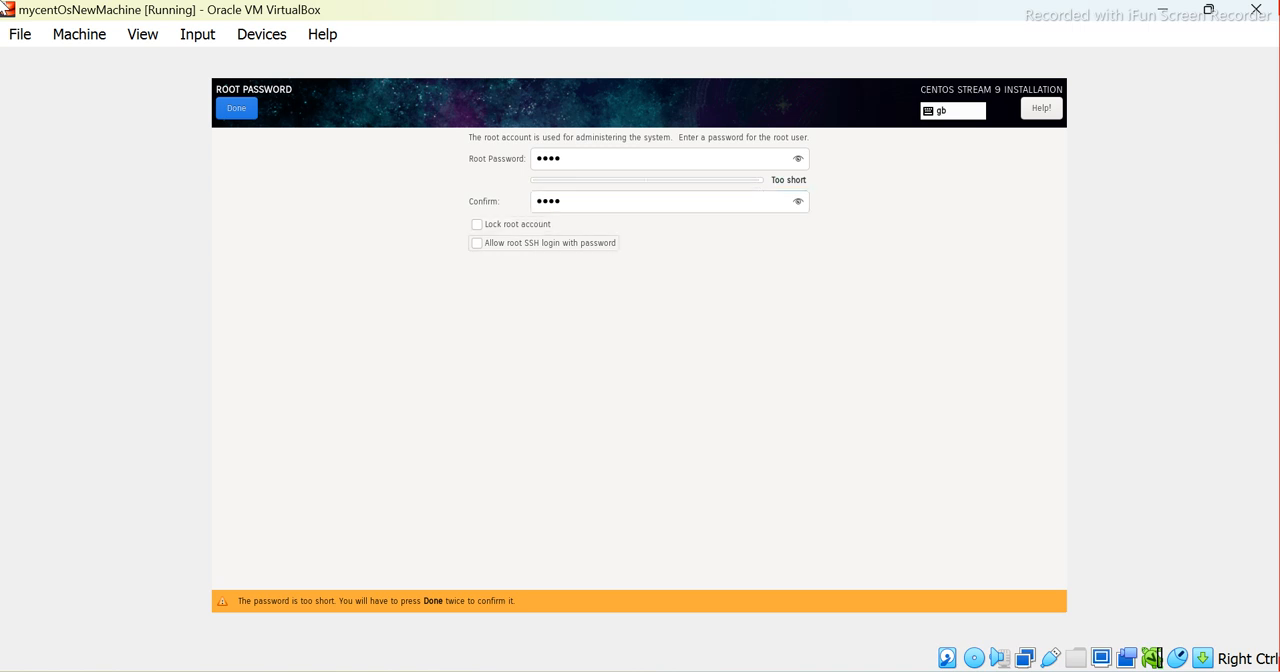
{"action": "key", "text": "Tab"}
{"action": "key", "text": "Tab"}
{"action": "key", "text": "Tab"}
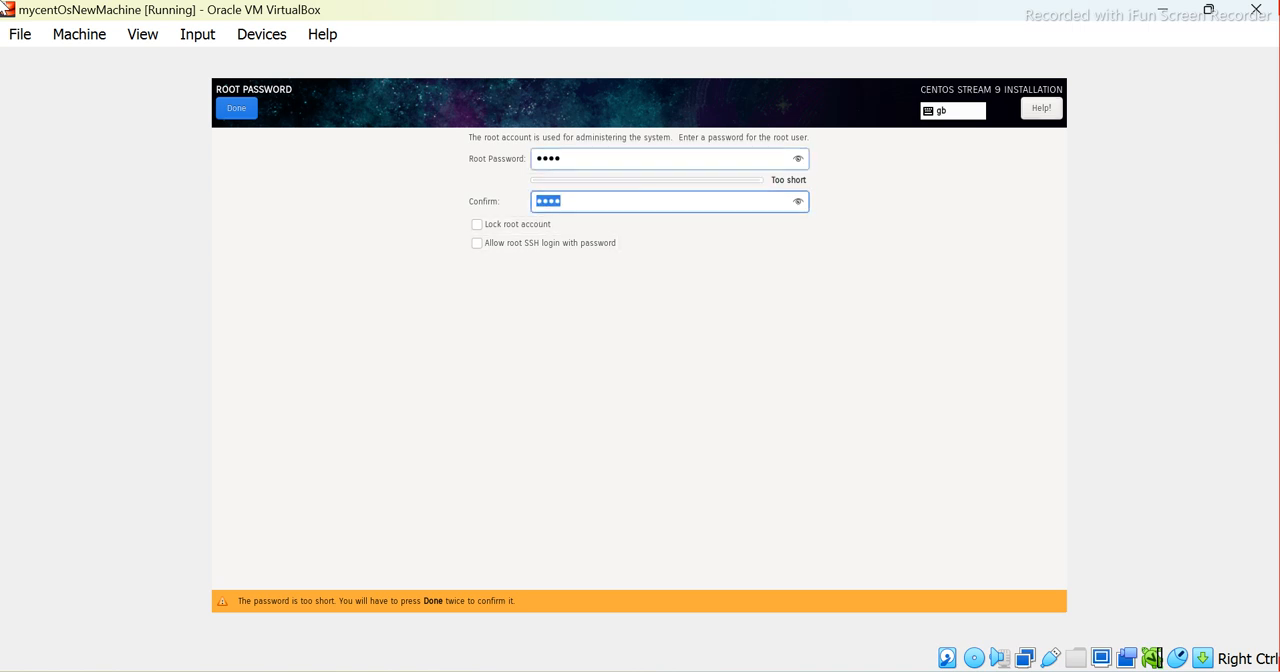
{"action": "key", "text": "Tab"}
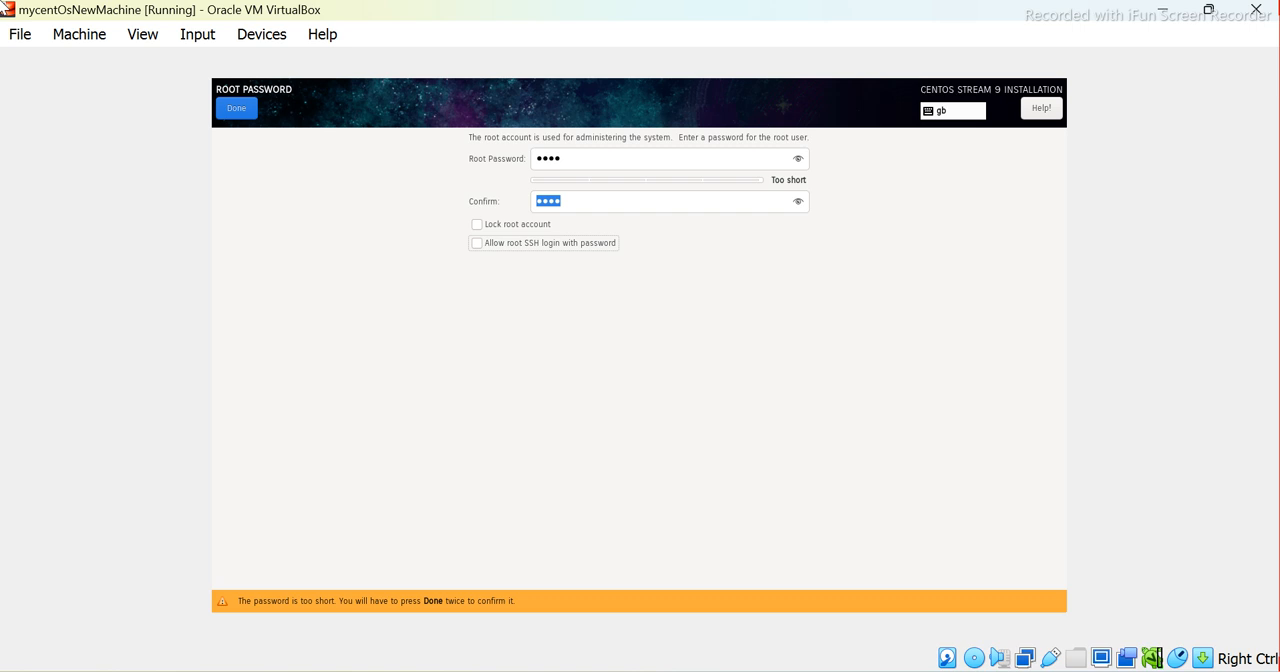
{"action": "key", "text": "space"}
{"action": "key", "text": "space"}
{"action": "key", "text": "Tab"}
{"action": "key", "text": "Tab"}
{"action": "key", "text": "Tab"}
{"action": "key", "text": "Tab"}
{"action": "key", "text": "Tab"}
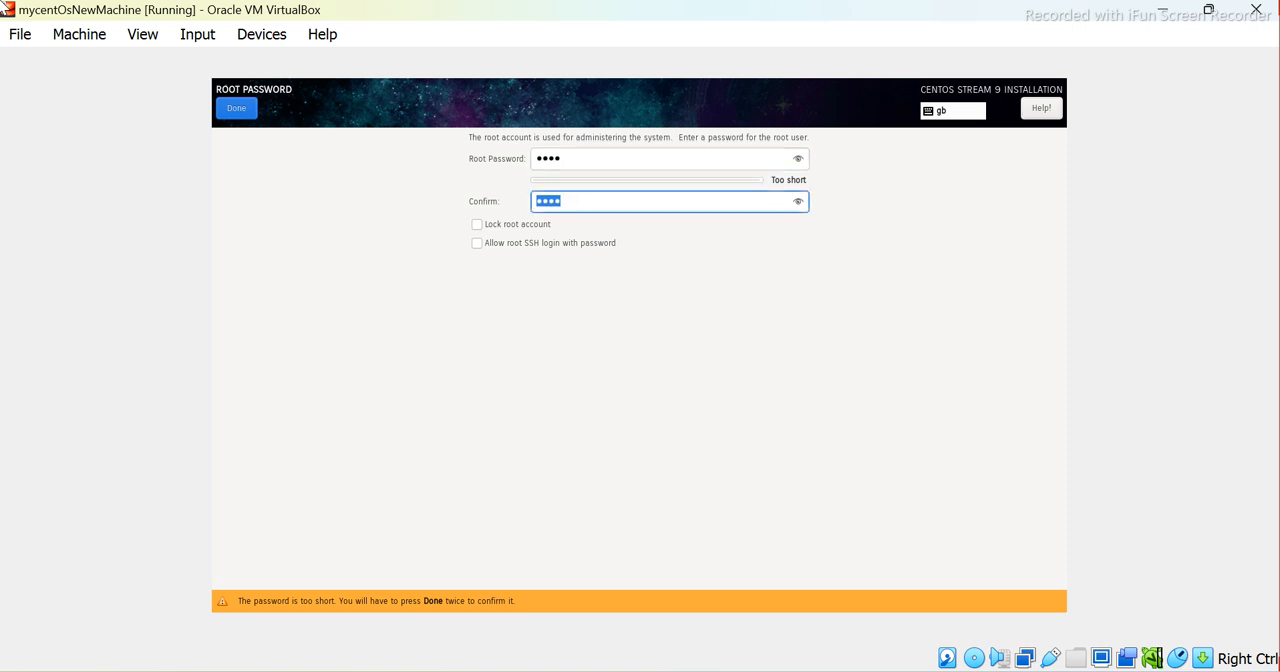
{"action": "key", "text": "Tab"}
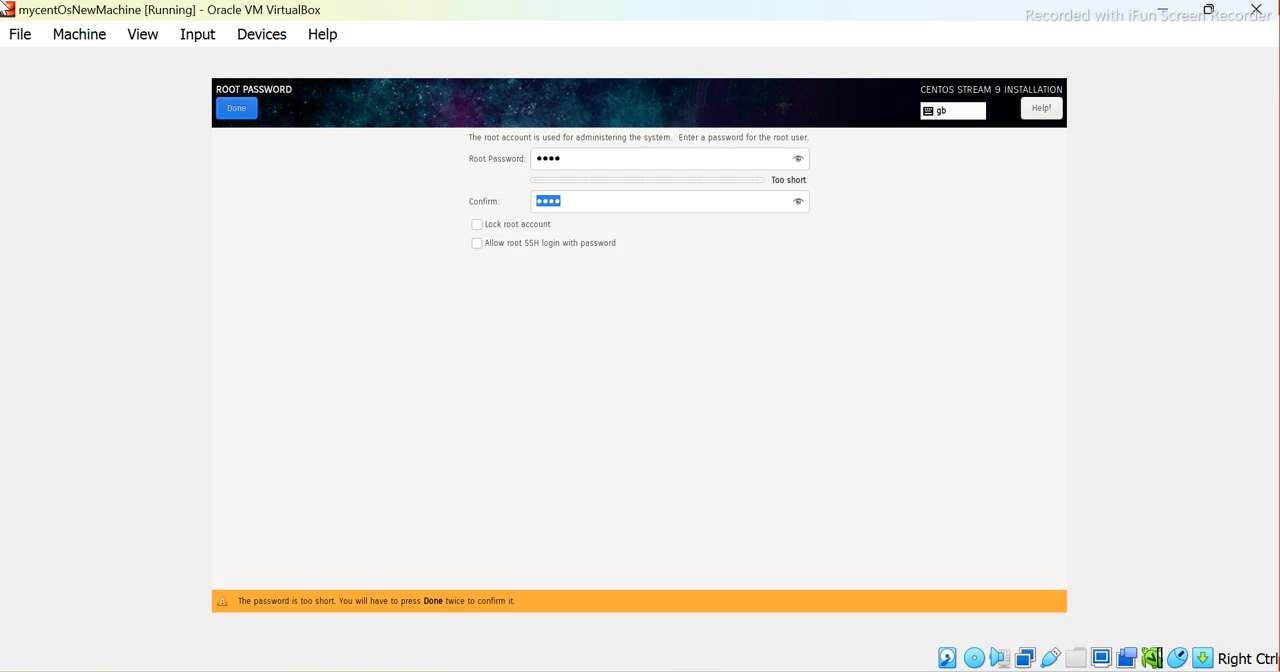
{"action": "key", "text": "space"}
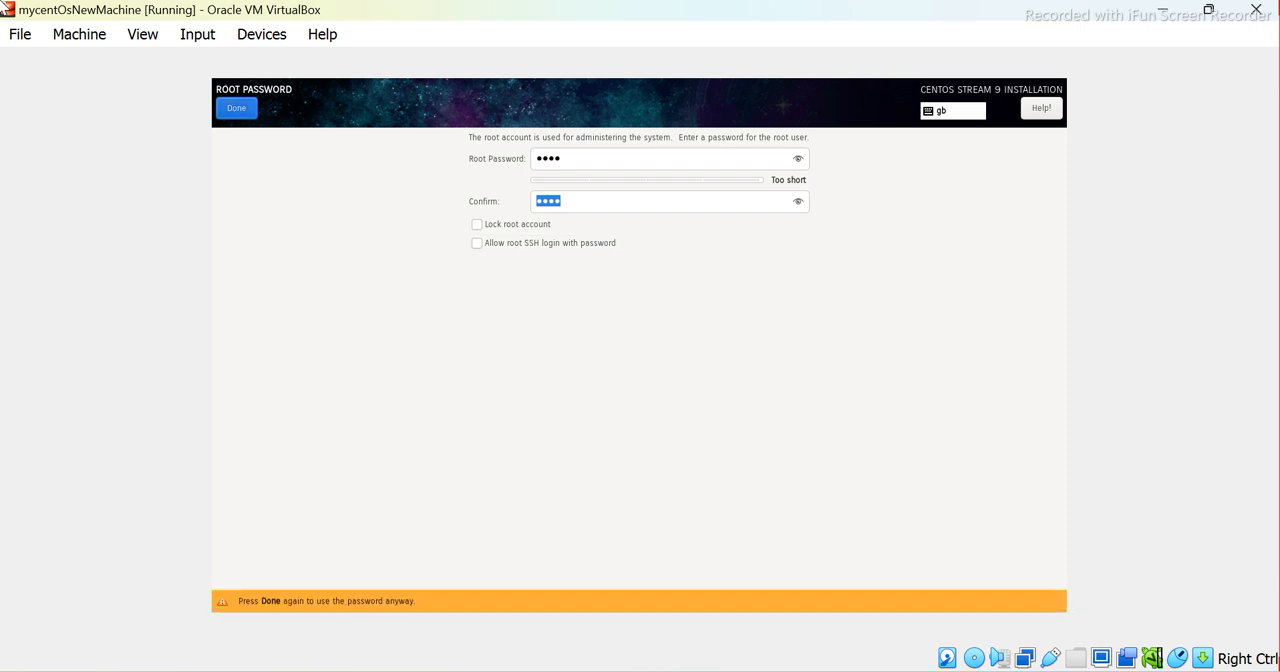
{"action": "key", "text": "space"}
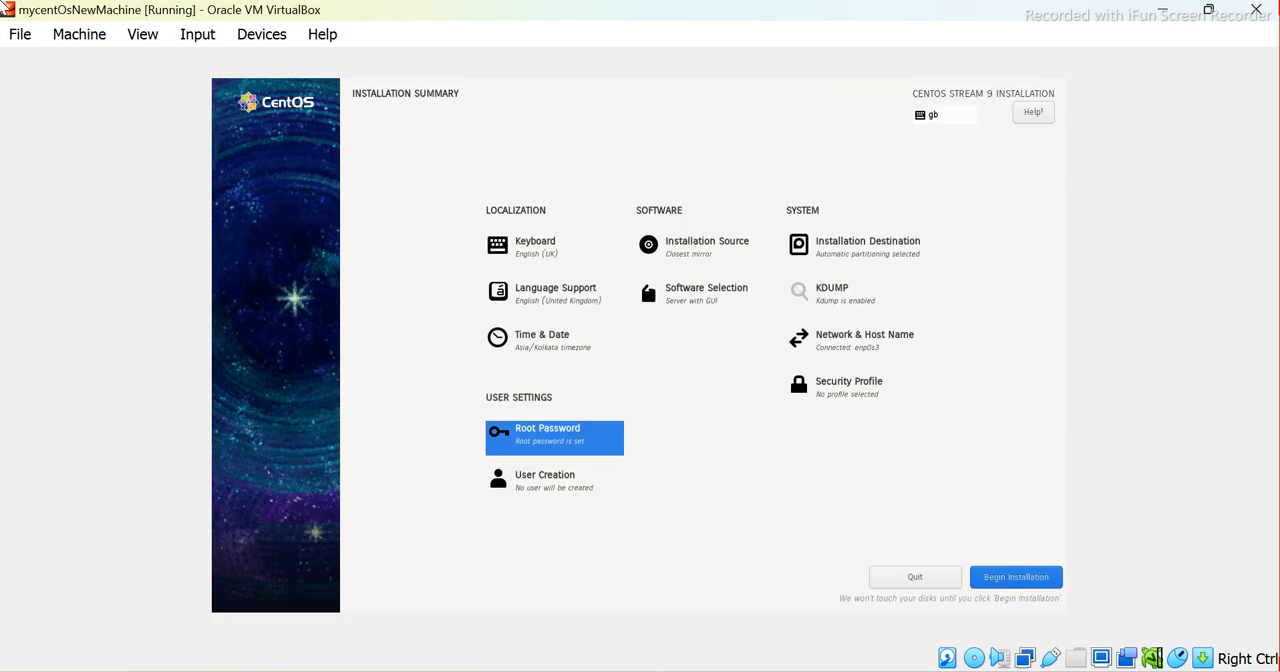
Open the User Creation settings and enter etlqalabs as the new user's full name
{"action": "left_click", "coordinate": [554, 484]}
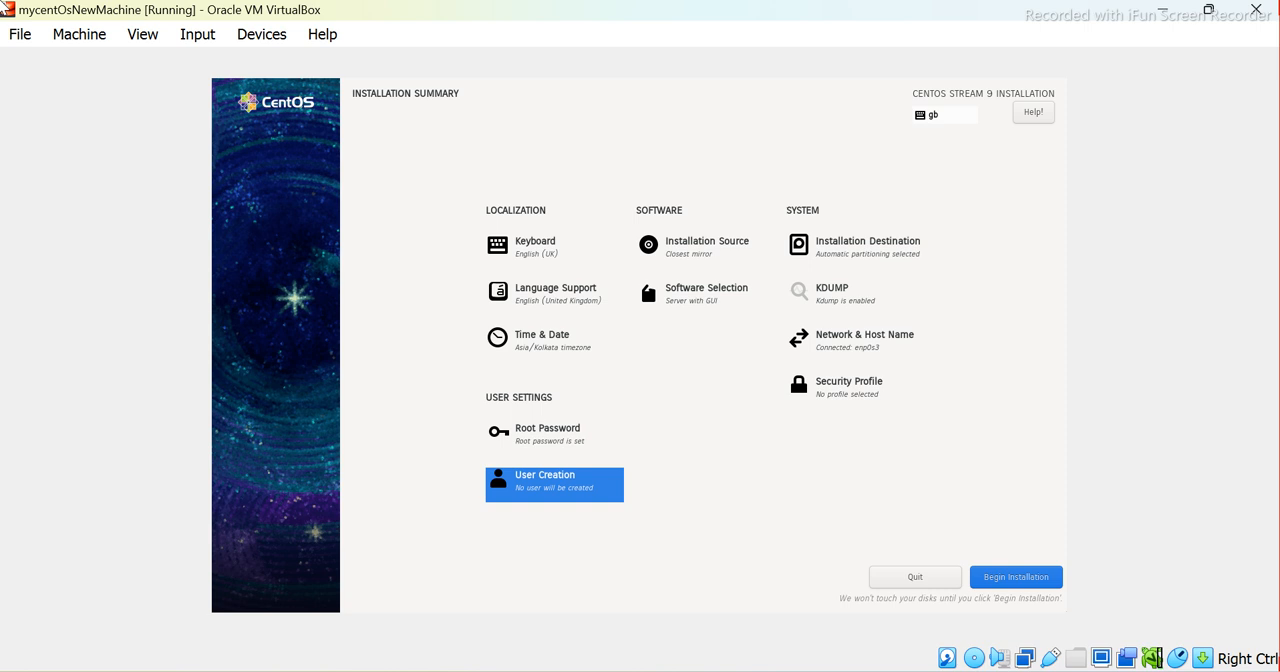
{"action": "key", "text": "Return"}
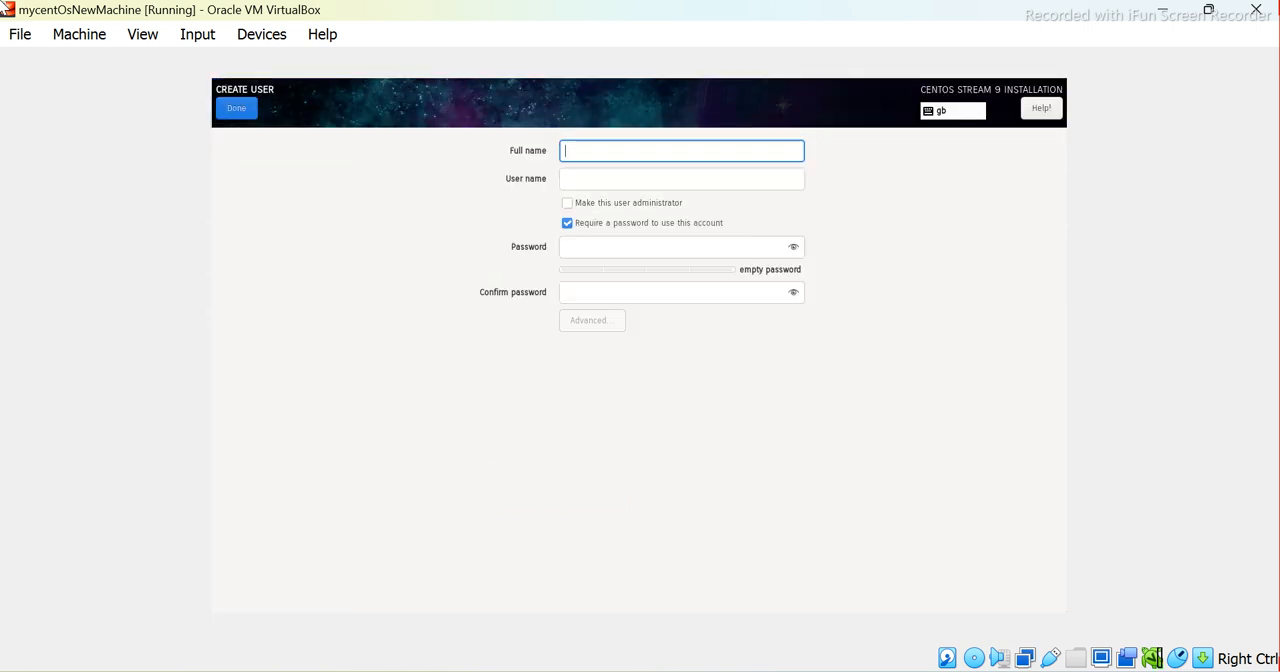
{"action": "type", "text": "etlqalabs"}
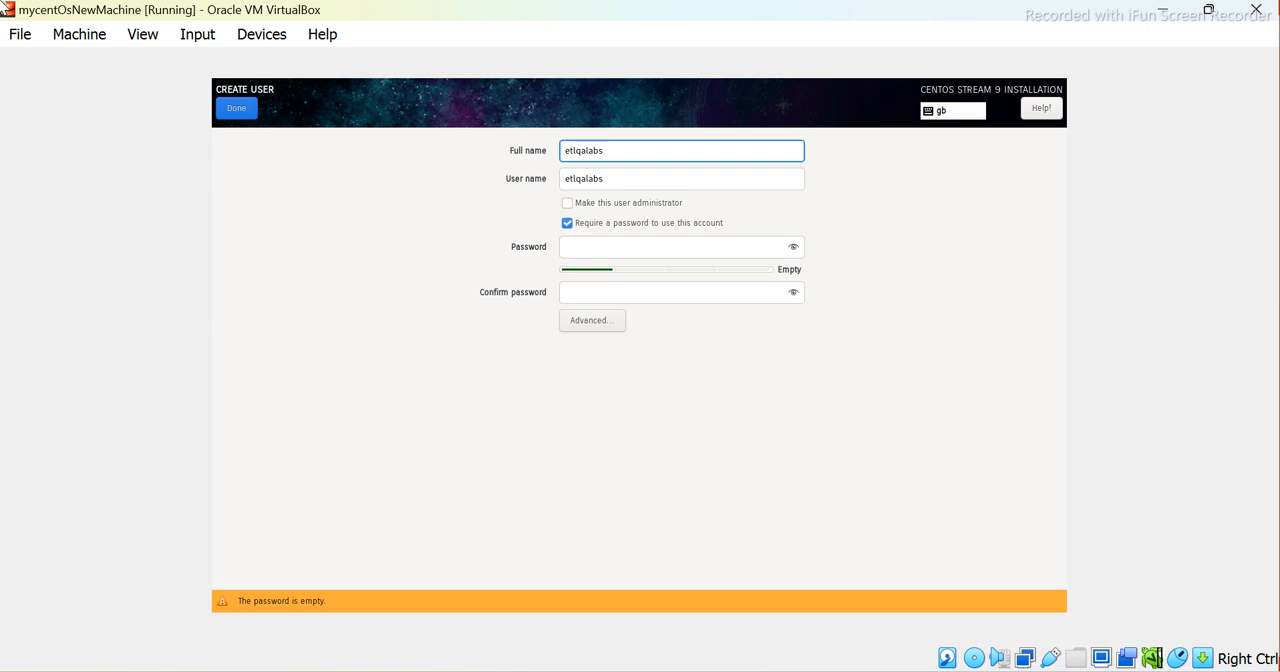
Enter the new user's account password and repeat it in the confirmation field
{"action": "key", "text": "Tab"}
{"action": "key", "text": "Tab"}
{"action": "key", "text": "Tab"}
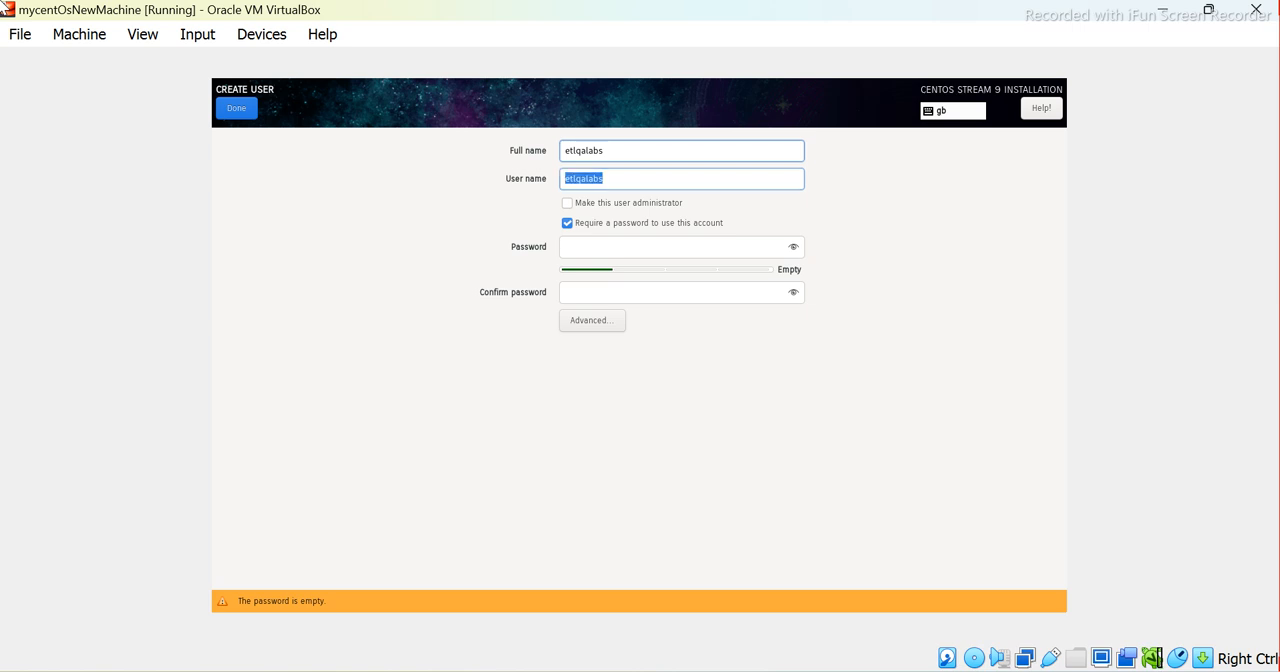
{"action": "key", "text": "Tab"}
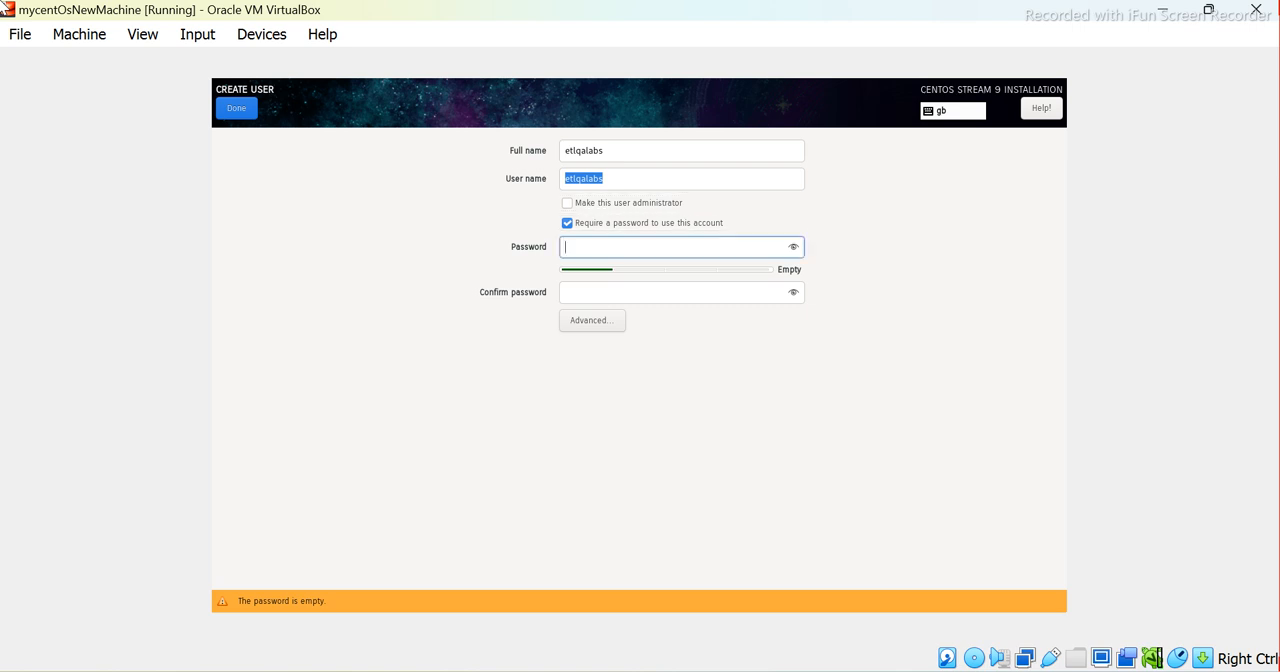
{"action": "type", "text": "1234"}
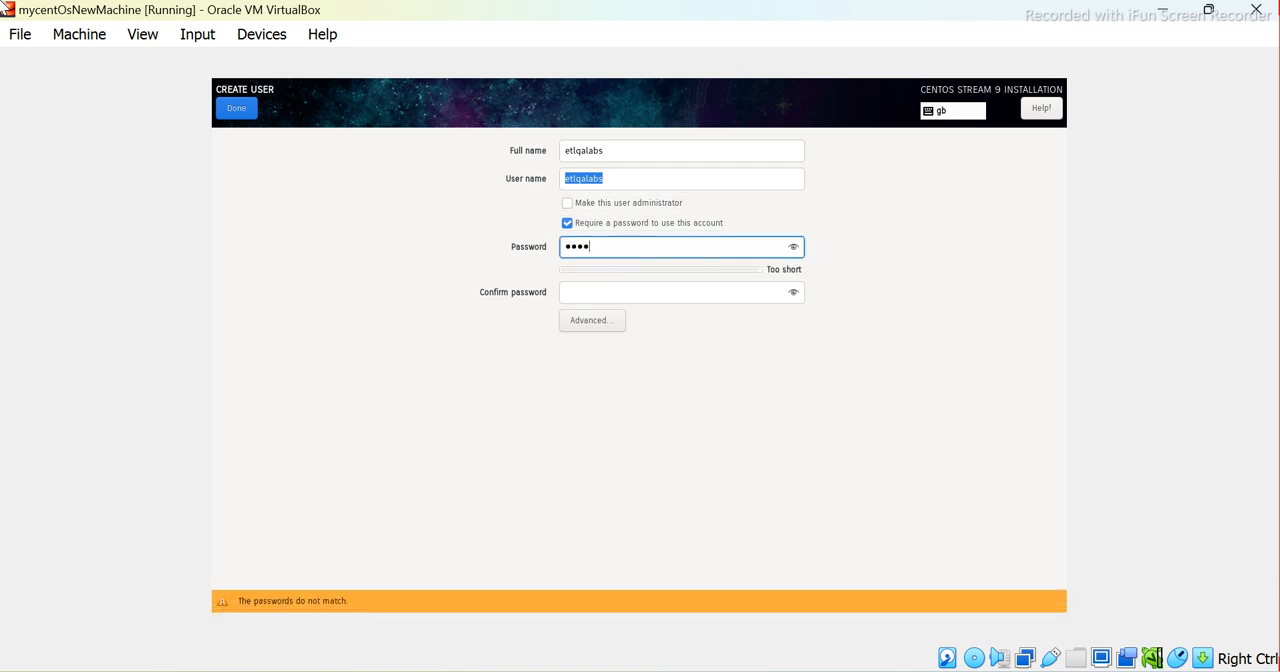
{"action": "key", "text": "Tab"}
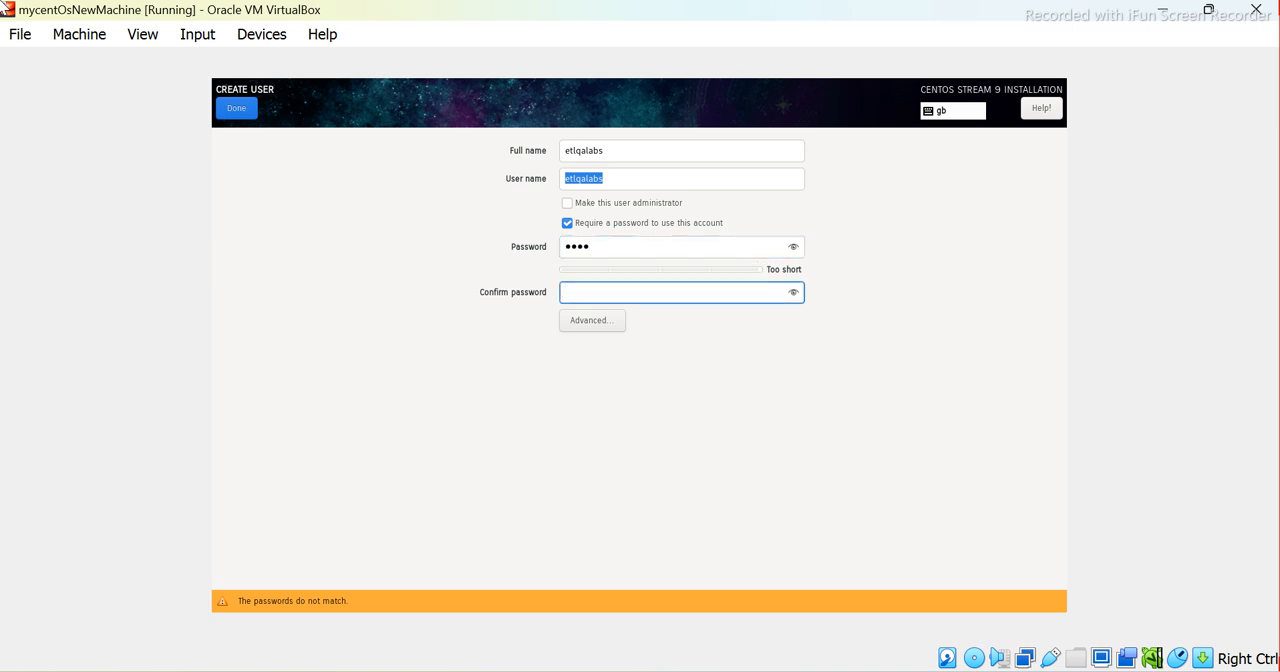
{"action": "type", "text": "1234"}
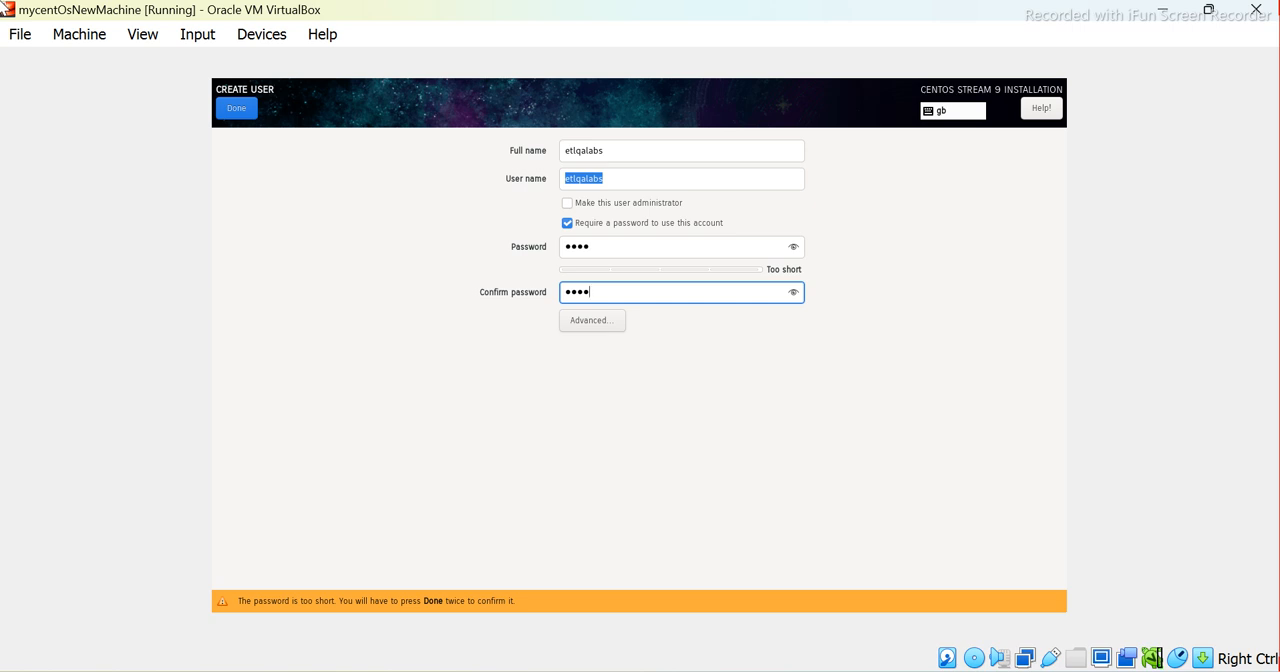
Open the advanced user configuration and close it, keeping the default home directory, IDs and group membership
{"action": "key", "text": "Tab"}
{"action": "key", "text": "Tab"}
{"action": "key", "text": "Tab"}
{"action": "key", "text": "Tab"}
{"action": "key", "text": "Tab"}
{"action": "key", "text": "Tab"}
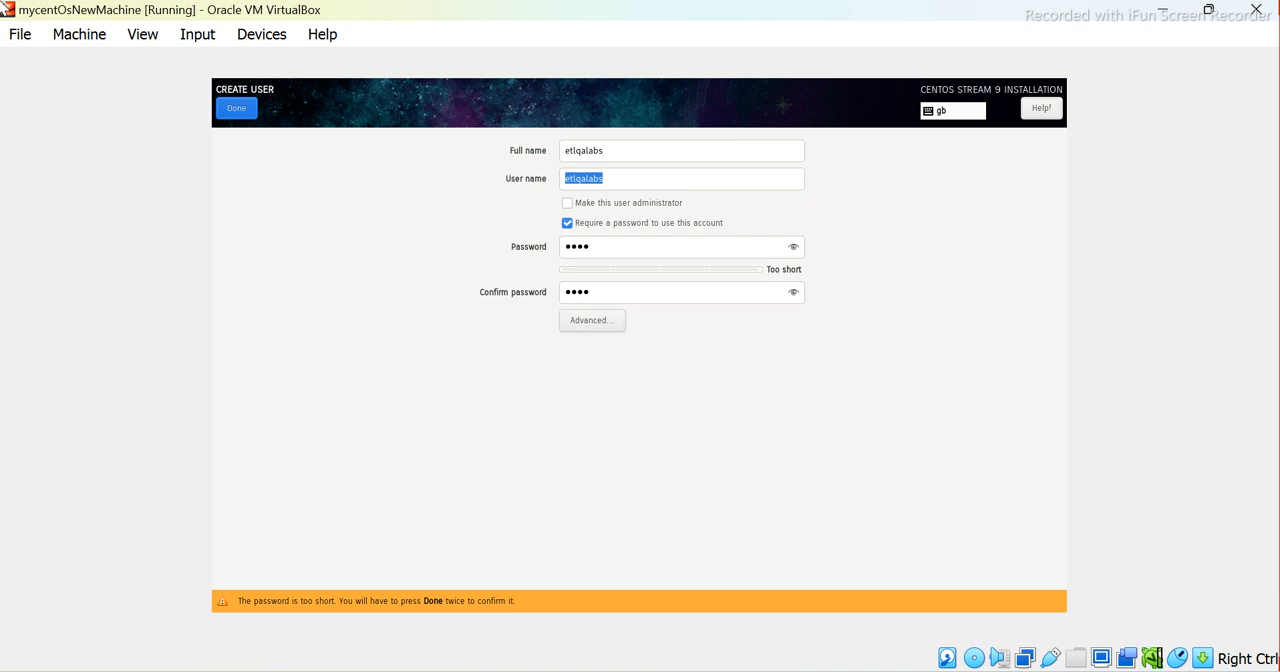
{"action": "key", "text": "Tab"}
{"action": "key", "text": "Tab"}
{"action": "key", "text": "Tab"}
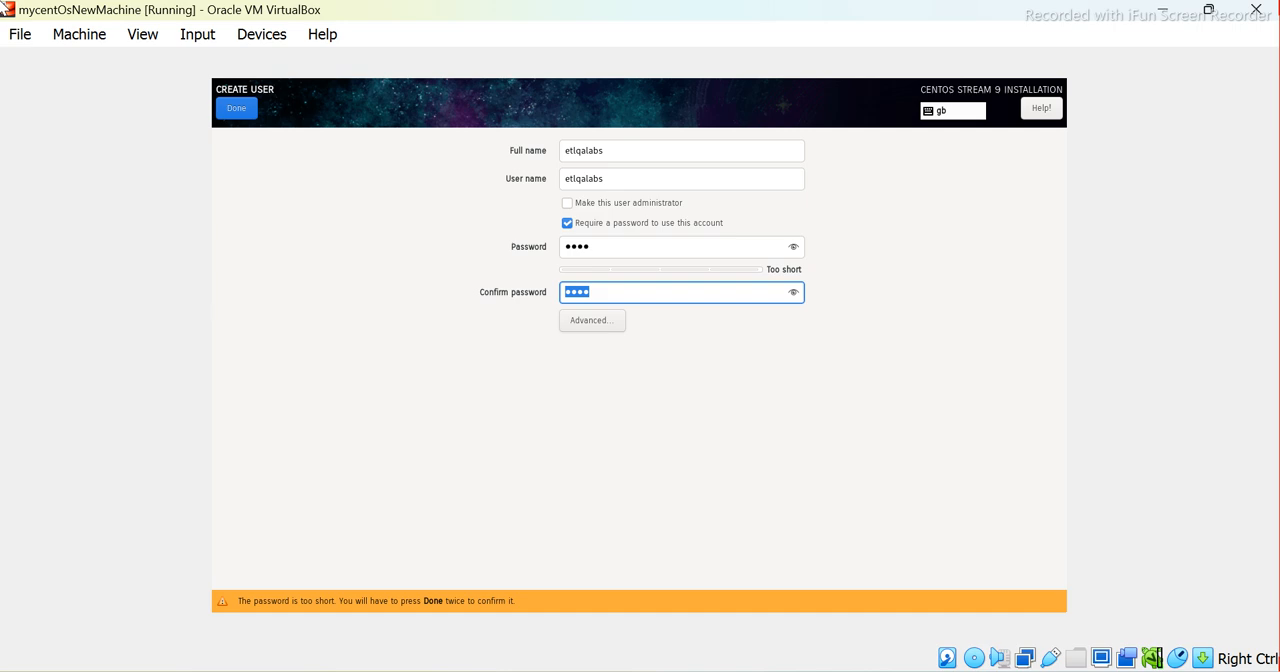
{"action": "key", "text": "Tab"}
{"action": "key", "text": "Return"}
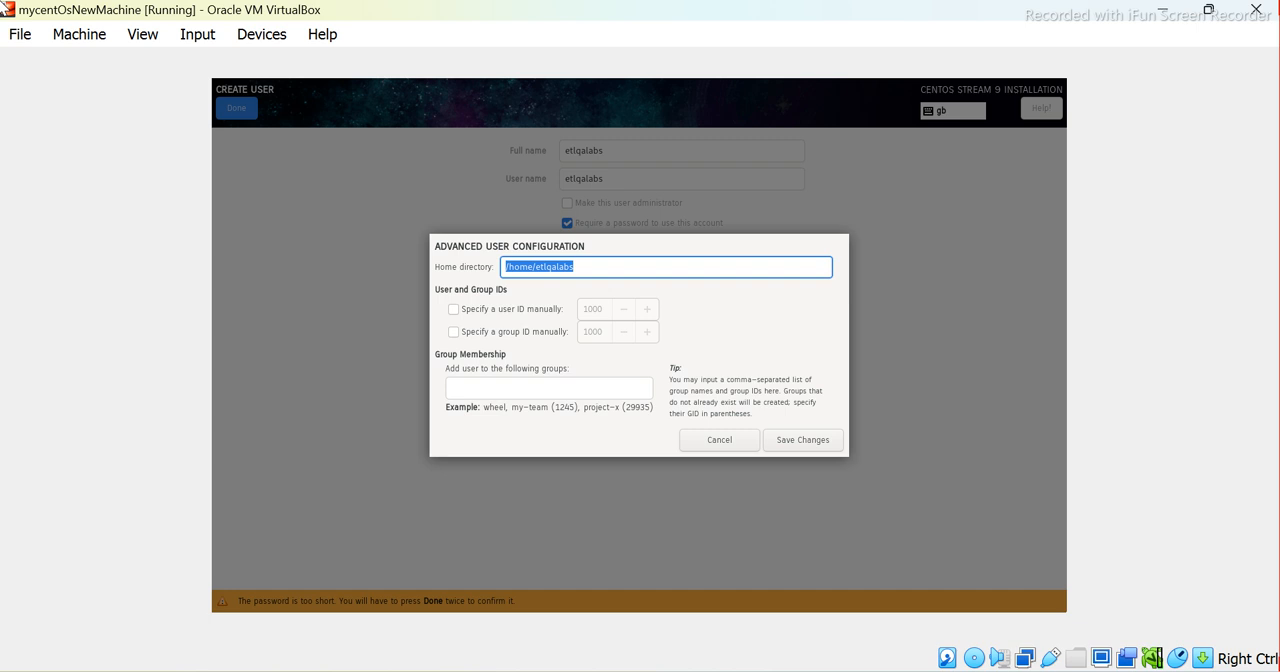
{"action": "key", "text": "Tab"}
{"action": "key", "text": "Tab"}
{"action": "key", "text": "Tab"}
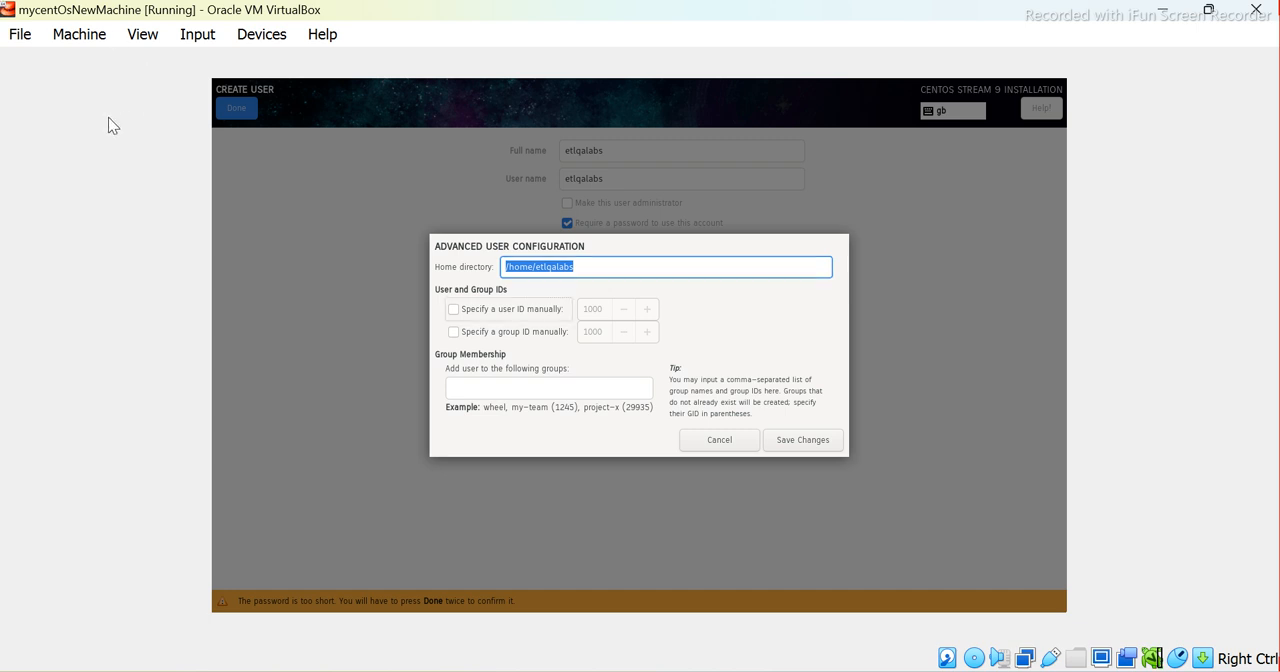
{"action": "key", "text": "Tab"}
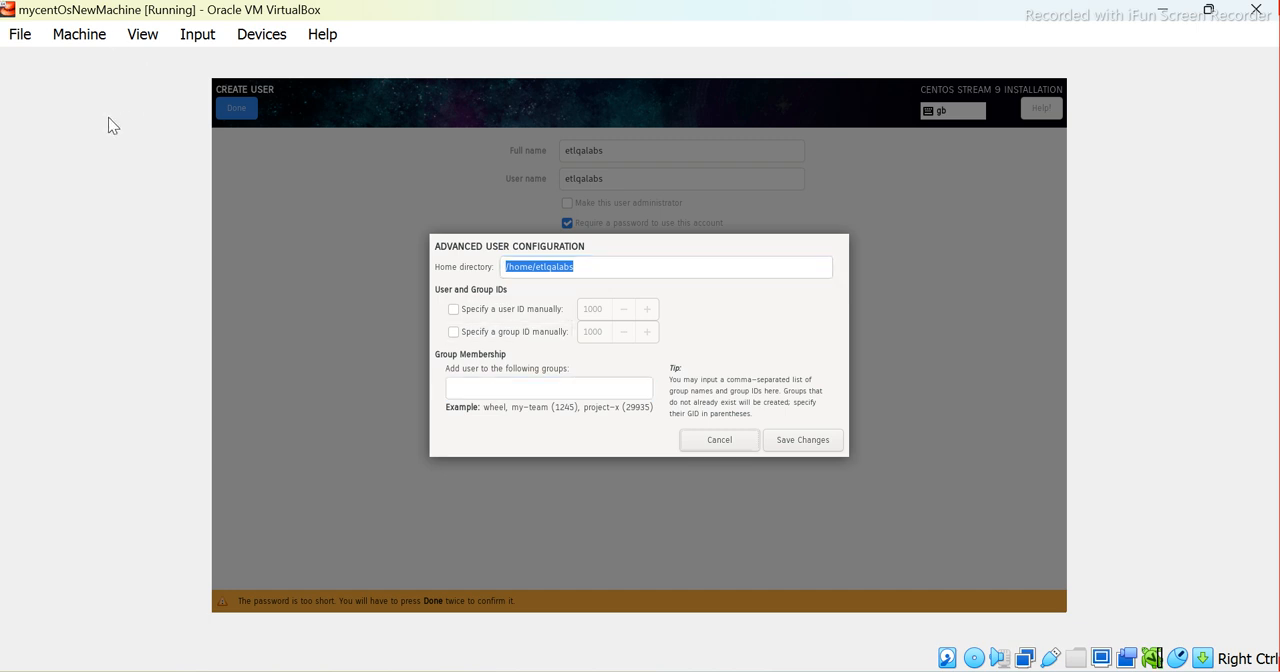
{"action": "key", "text": "Tab"}
{"action": "key", "text": "Return"}
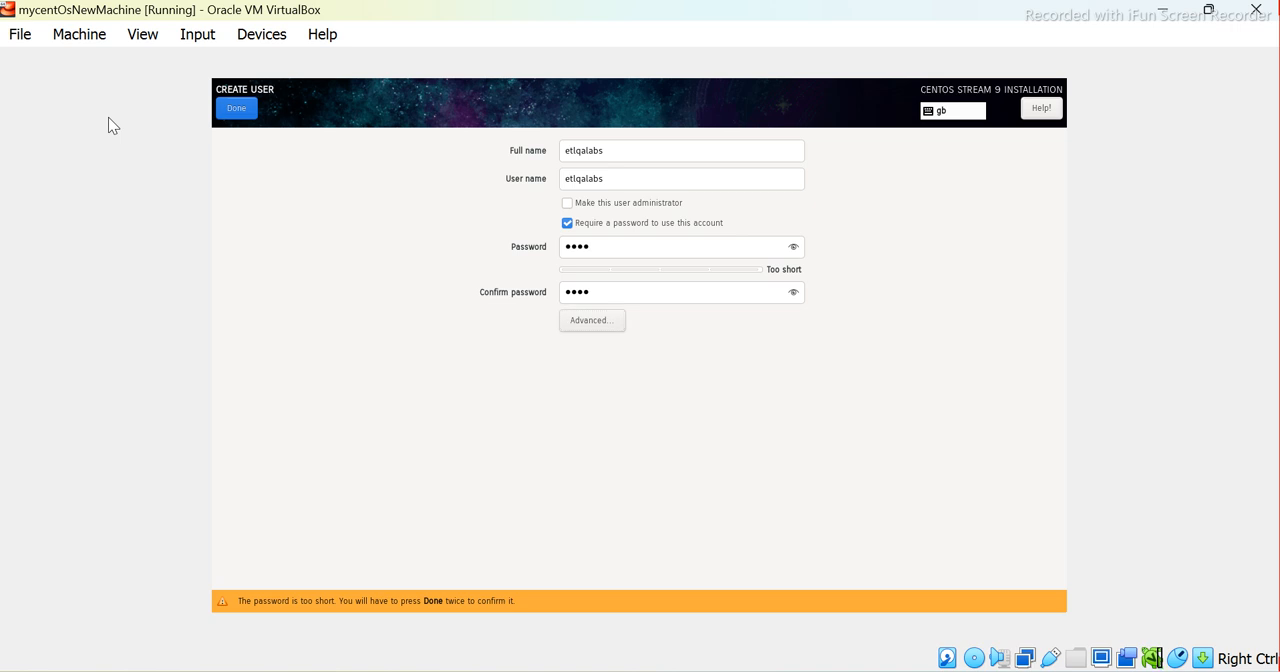
Reopen the advanced user configuration and leave it without editing any setting
{"action": "key", "text": "Tab"}
{"action": "key", "text": "Tab"}
{"action": "key", "text": "Tab"}
{"action": "key", "text": "Tab"}
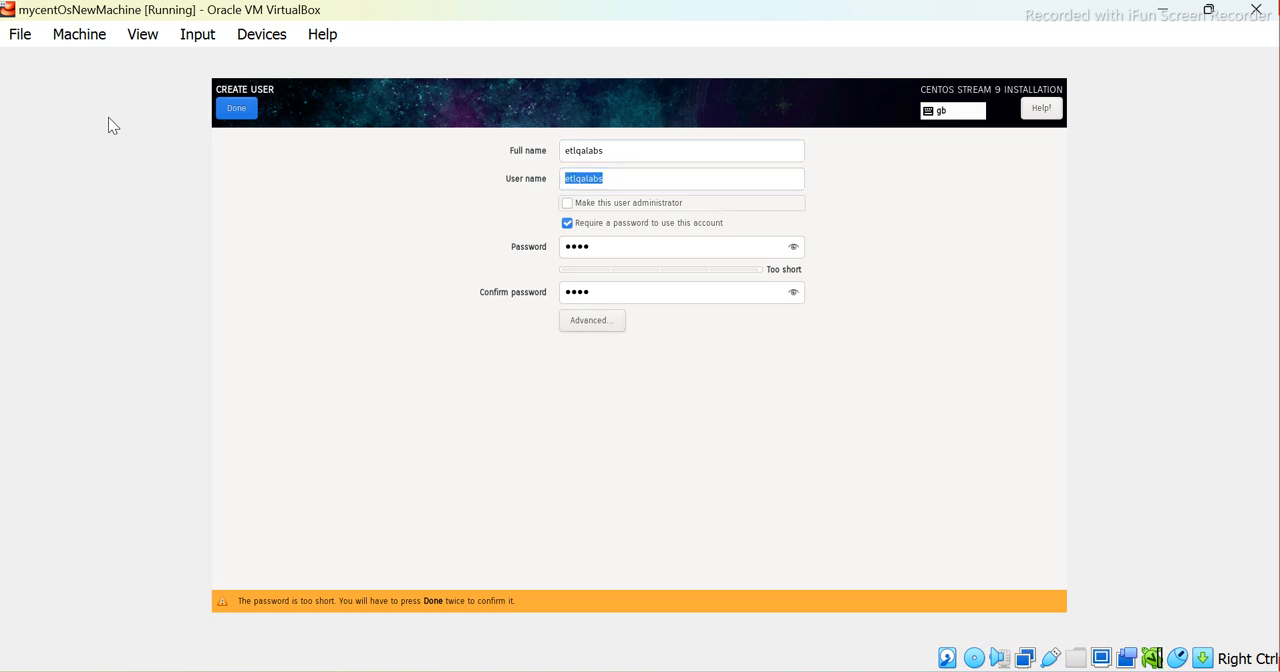
{"action": "key", "text": "Tab"}
{"action": "key", "text": "Tab"}
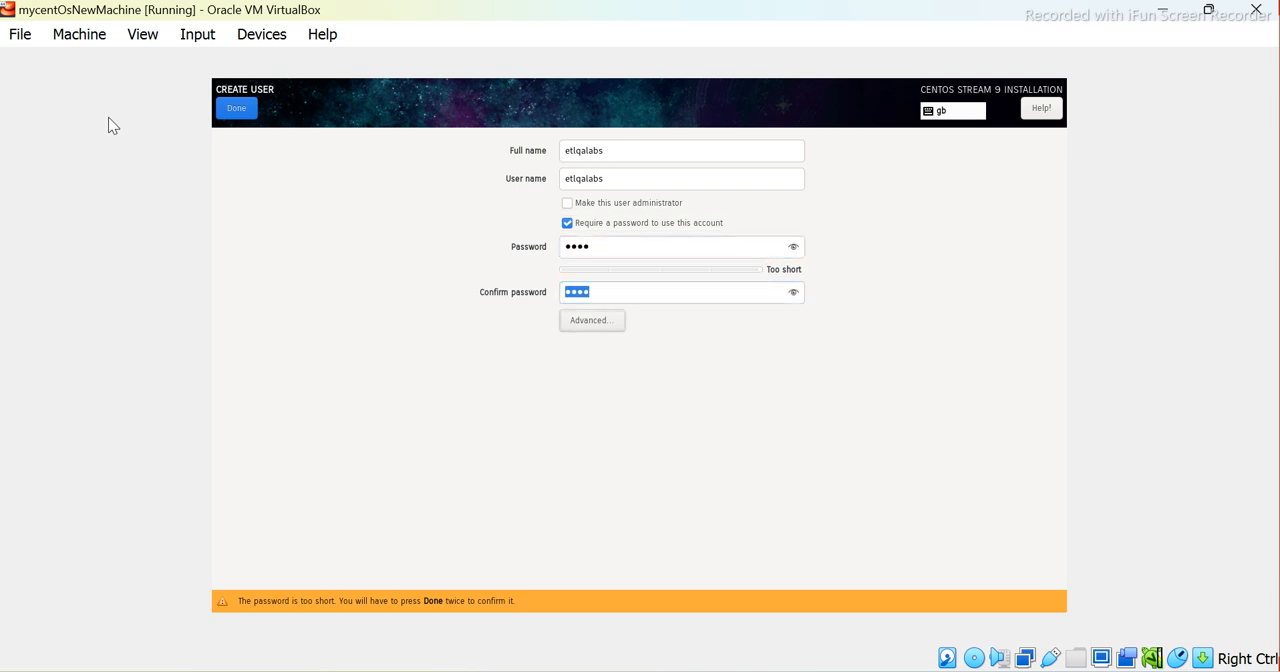
{"action": "key", "text": "Tab"}
{"action": "key", "text": "Return"}
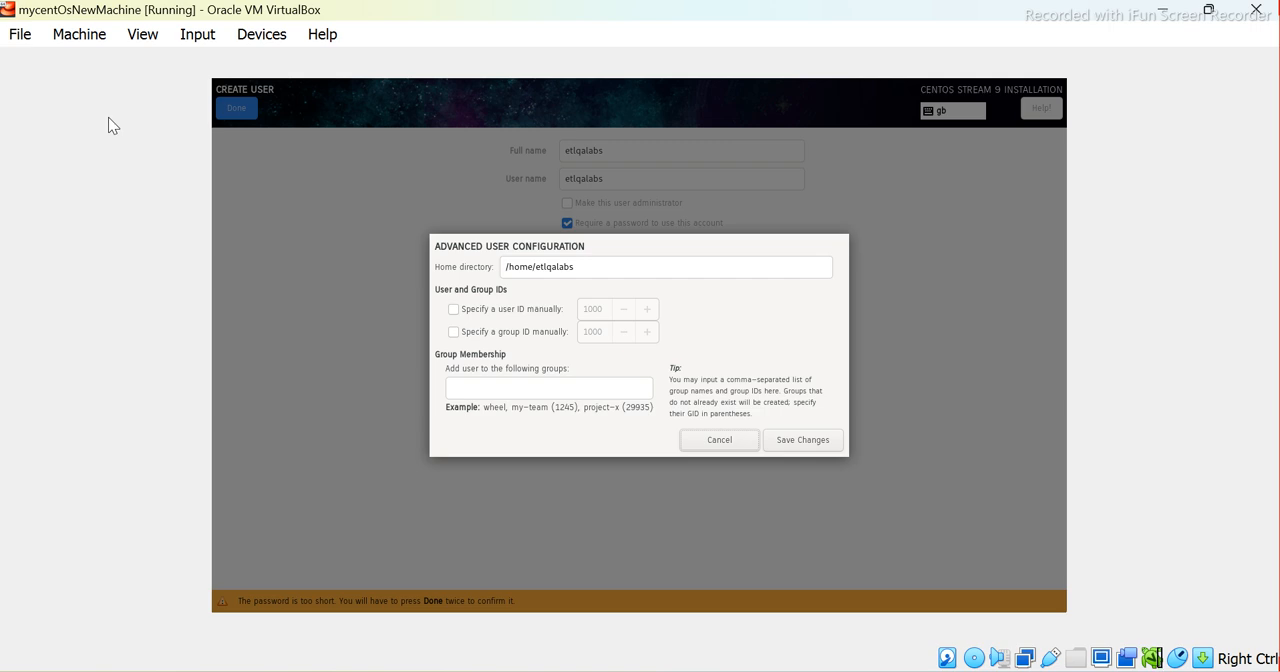
{"action": "key", "text": "Tab"}
{"action": "key", "text": "Return"}
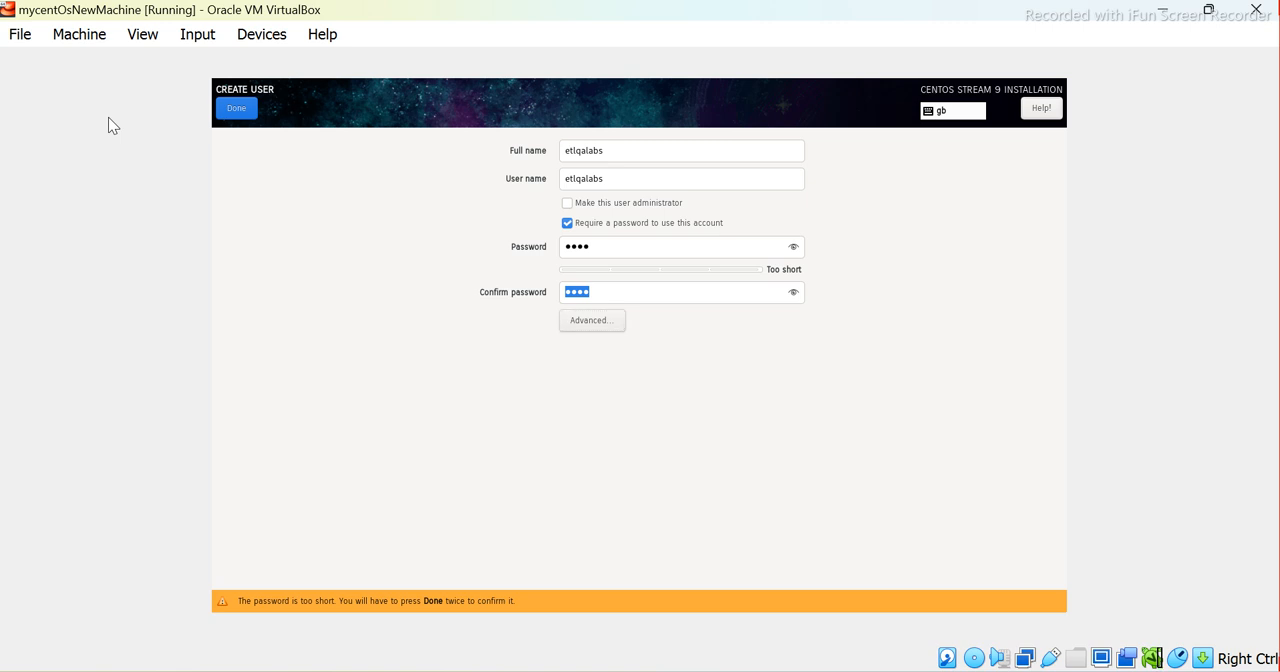
Open the installer's help page on creating a user account and look through its procedure
{"action": "key", "text": "F1"}
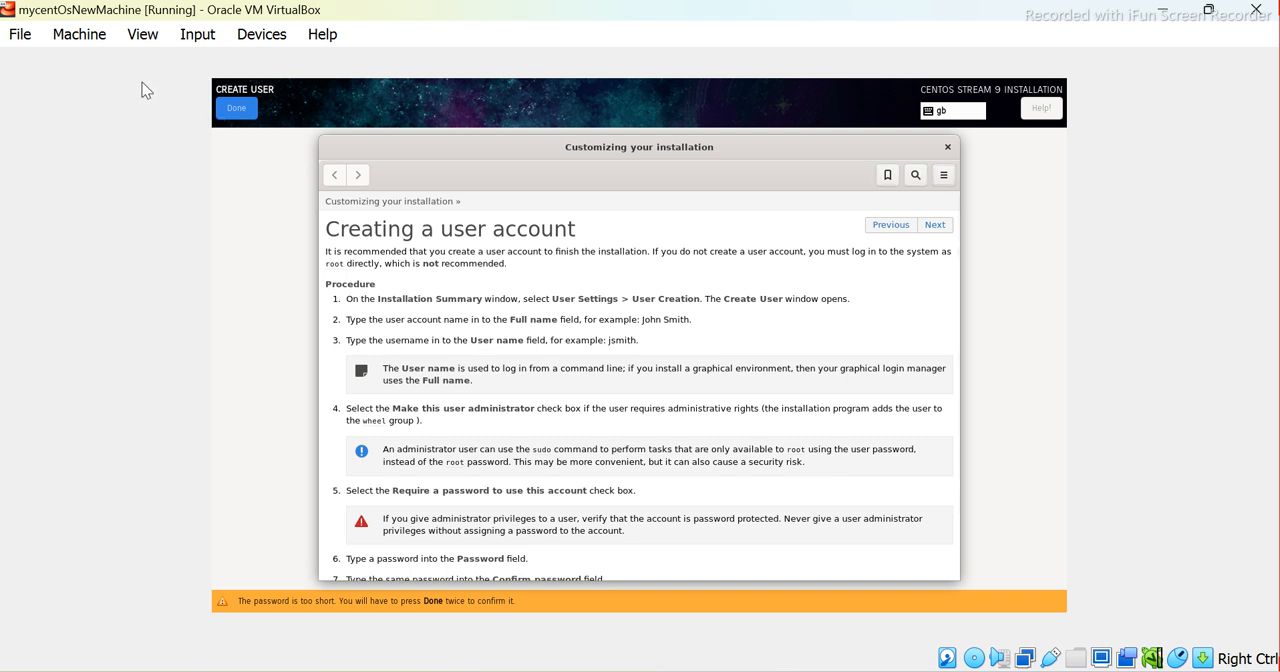
{"action": "key", "text": "Tab"}
{"action": "key", "text": "Tab"}
{"action": "key", "text": "Tab"}
{"action": "key", "text": "Tab"}
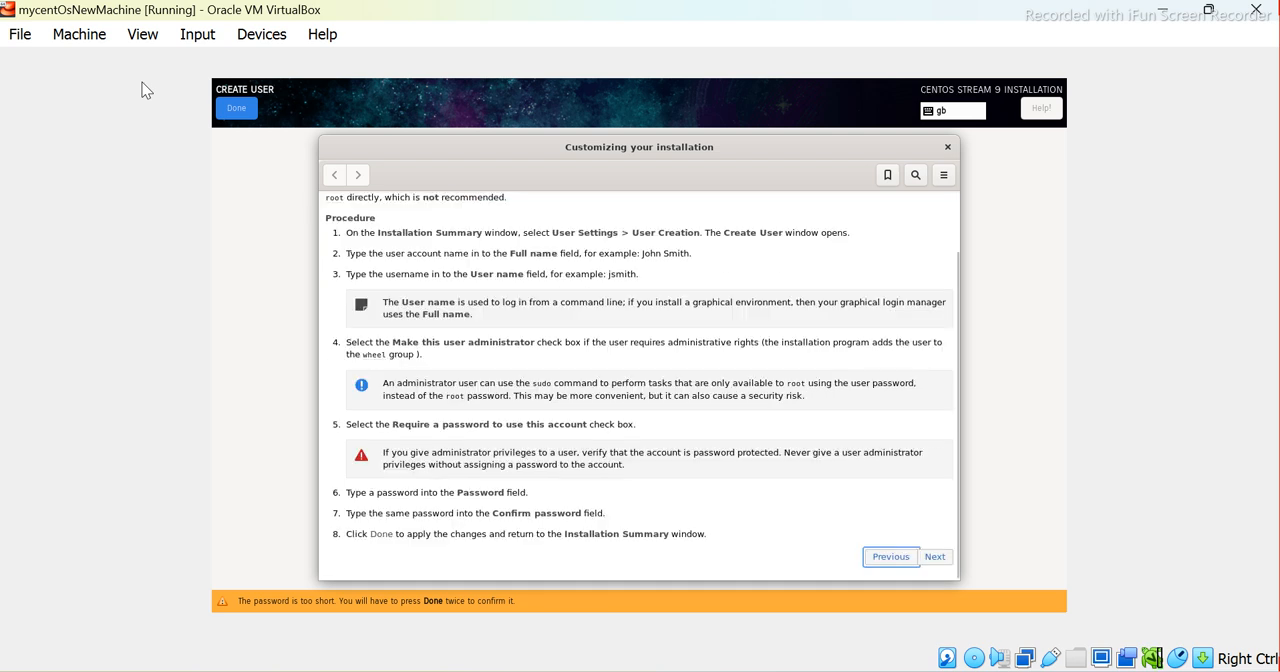
{"action": "key", "text": "Tab"}
{"action": "key", "text": "Tab"}
{"action": "key", "text": "Tab"}
{"action": "key", "text": "Tab"}
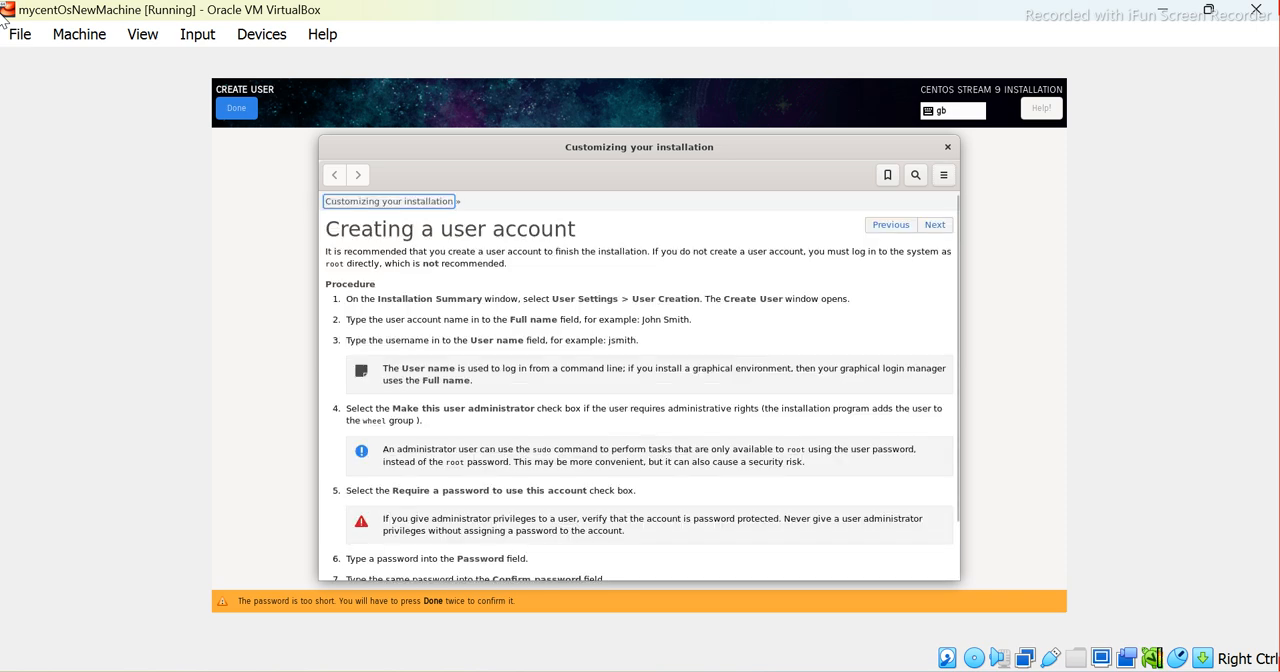
{"action": "key", "text": "Tab"}
{"action": "key", "text": "Tab"}
{"action": "key", "text": "Tab"}
{"action": "key", "text": "Tab"}
{"action": "key", "text": "Tab"}
{"action": "key", "text": "Tab"}
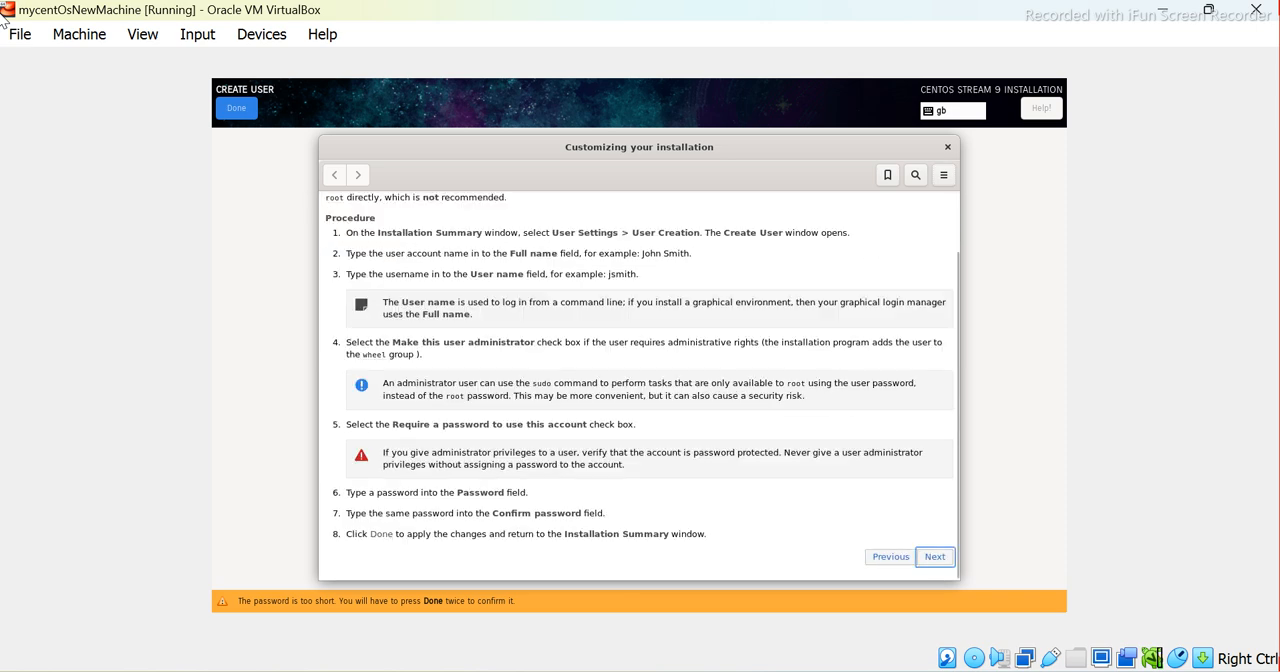
{"action": "key", "text": "Tab"}
{"action": "key", "text": "Tab"}
{"action": "key", "text": "Tab"}
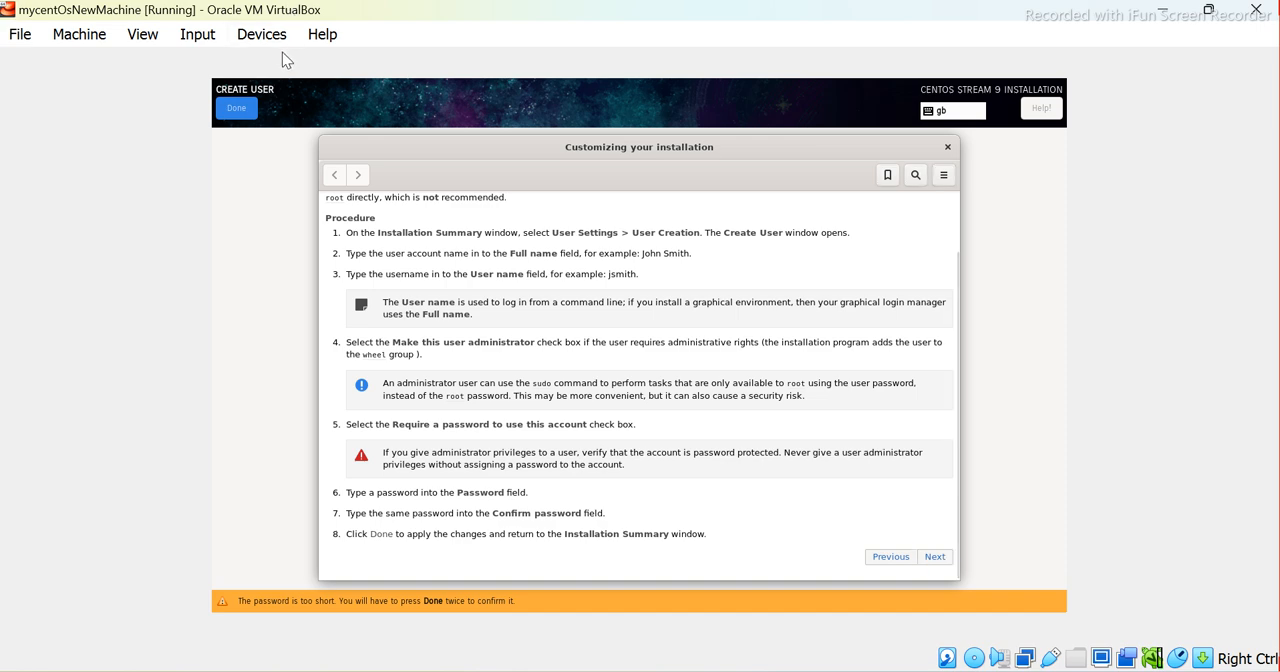
{"action": "key", "text": "Tab"}
{"action": "key", "text": "Tab"}
{"action": "key", "text": "Tab"}
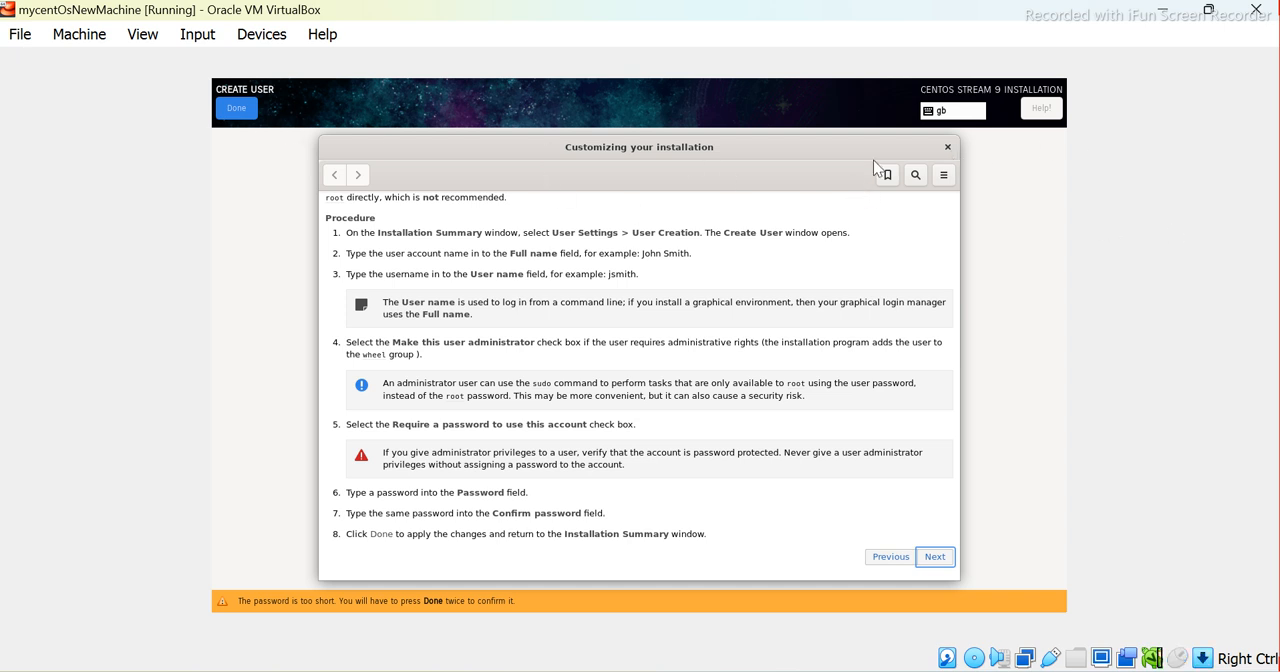
Close the user account help window and return to the Create User form
{"action": "left_click", "coordinate": [7, 10]}
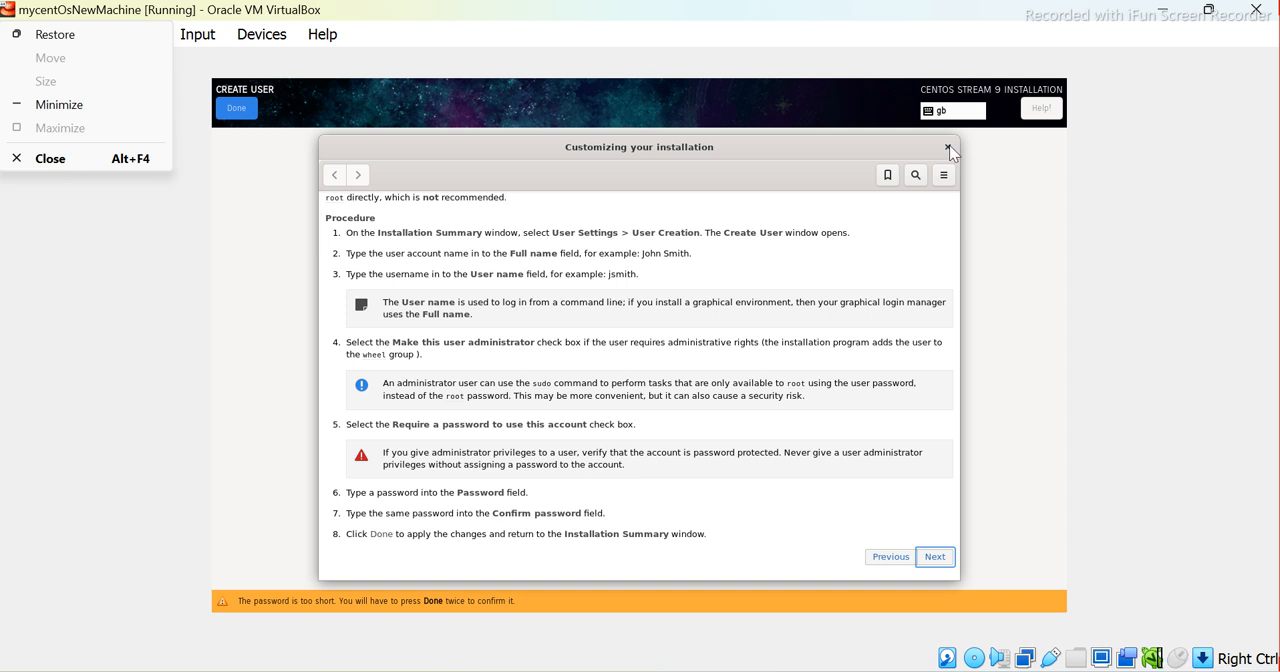
{"action": "left_click", "coordinate": [1077, 235]}
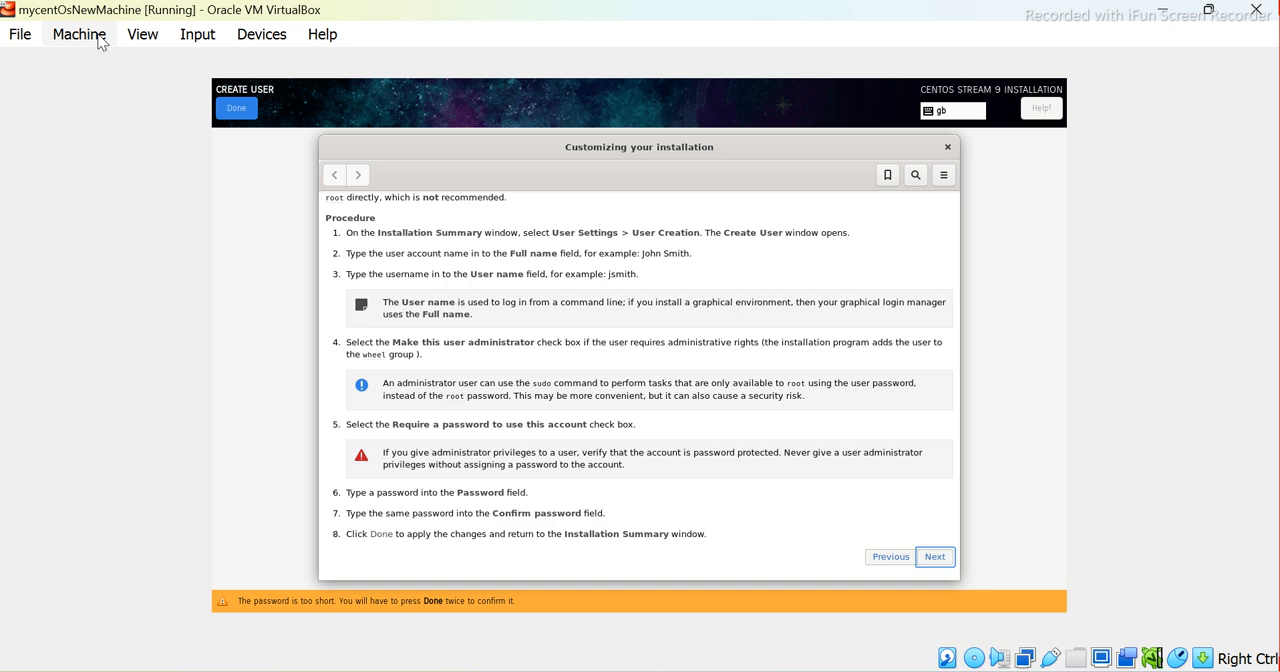
{"action": "key", "text": "Tab"}
{"action": "key", "text": "Tab"}
{"action": "key", "text": "Tab"}
{"action": "key", "text": "Tab"}
{"action": "key", "text": "Tab"}
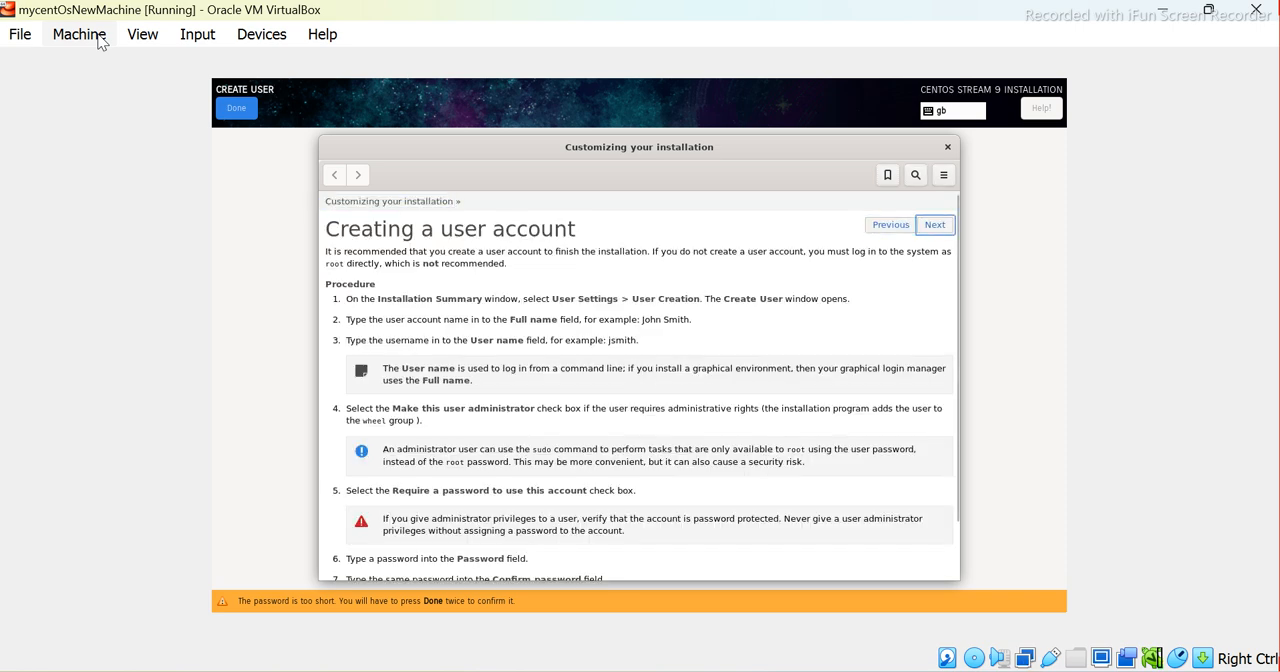
{"action": "key", "text": "Tab"}
{"action": "key", "text": "Tab"}
{"action": "key", "text": "Tab"}
{"action": "key", "text": "Tab"}
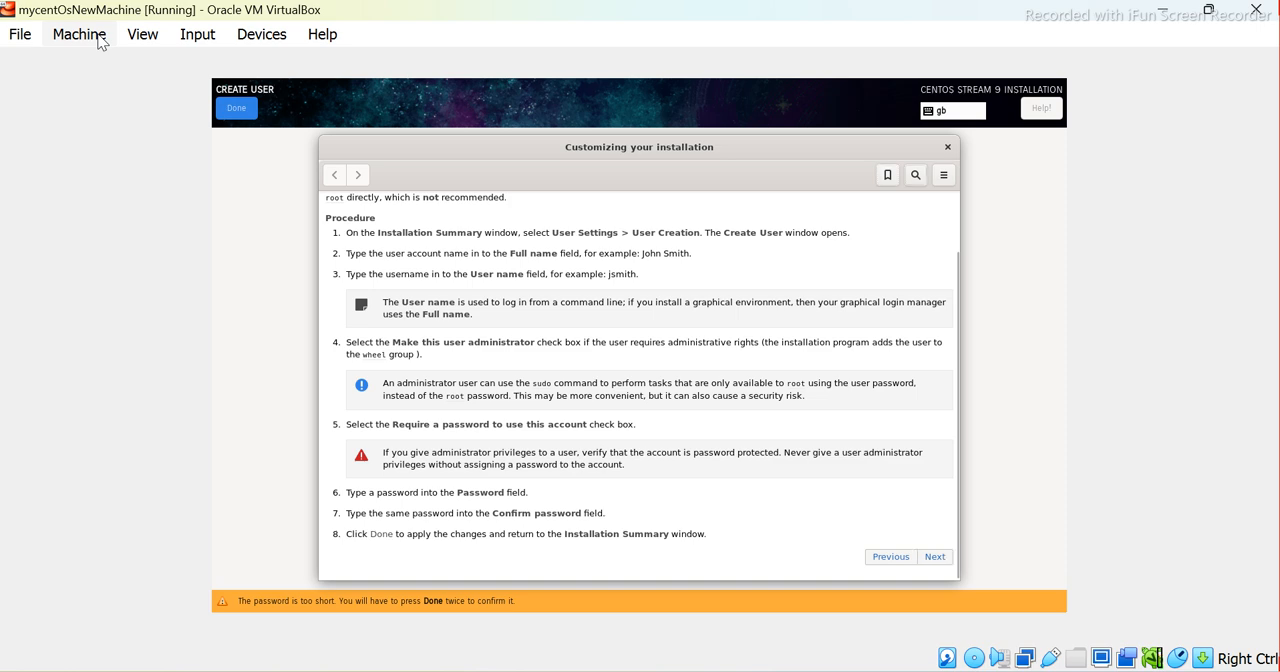
{"action": "key", "text": "Tab"}
{"action": "key", "text": "Tab"}
{"action": "key", "text": "Tab"}
{"action": "key", "text": "Tab"}
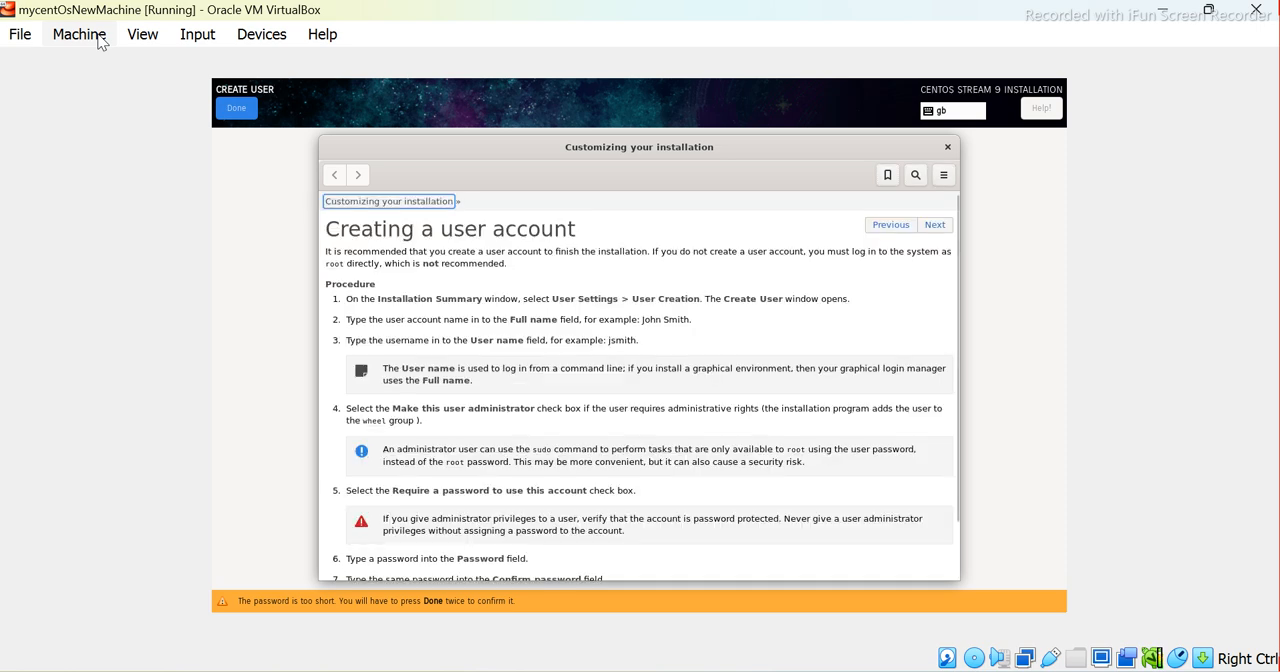
{"action": "key", "text": "Tab"}
{"action": "key", "text": "Tab"}
{"action": "key", "text": "Tab"}
{"action": "key", "text": "Tab"}
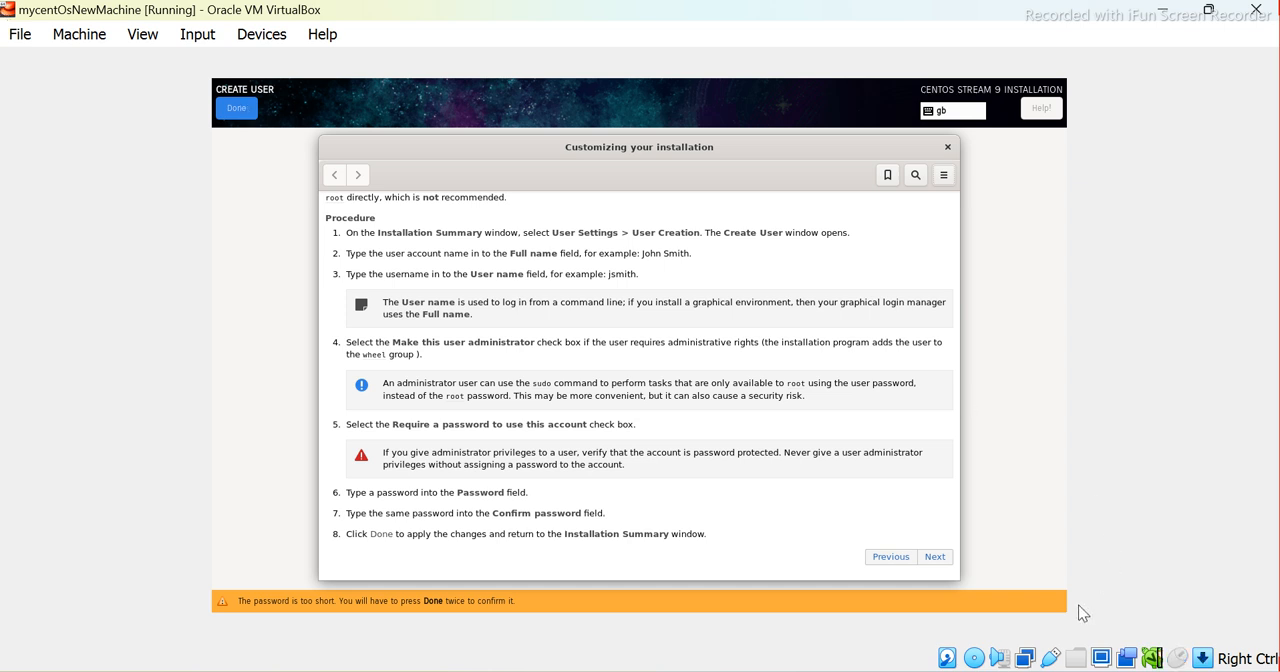
{"action": "key", "text": "alt+F4"}
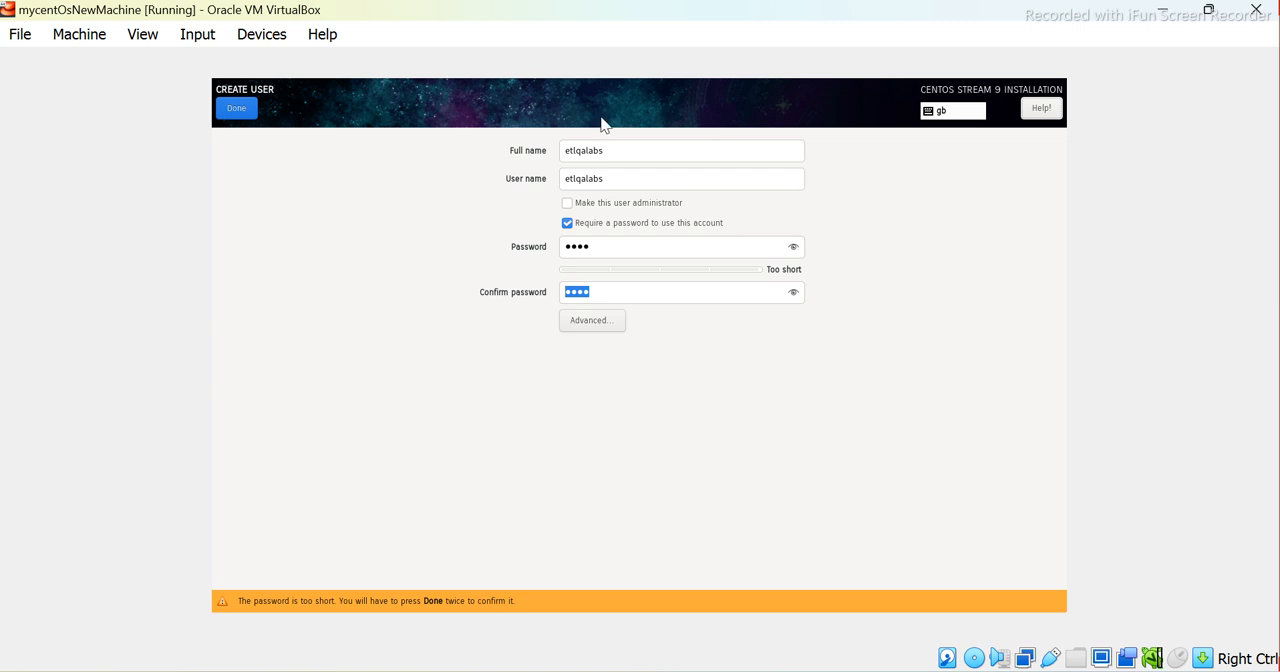
Accept the new user's short password, leaving the administrator option off, and return to the installation summary
{"action": "left_click", "coordinate": [244, 112]}
{"action": "key", "text": "Tab"}
{"action": "key", "text": "Tab"}
{"action": "key", "text": "Tab"}
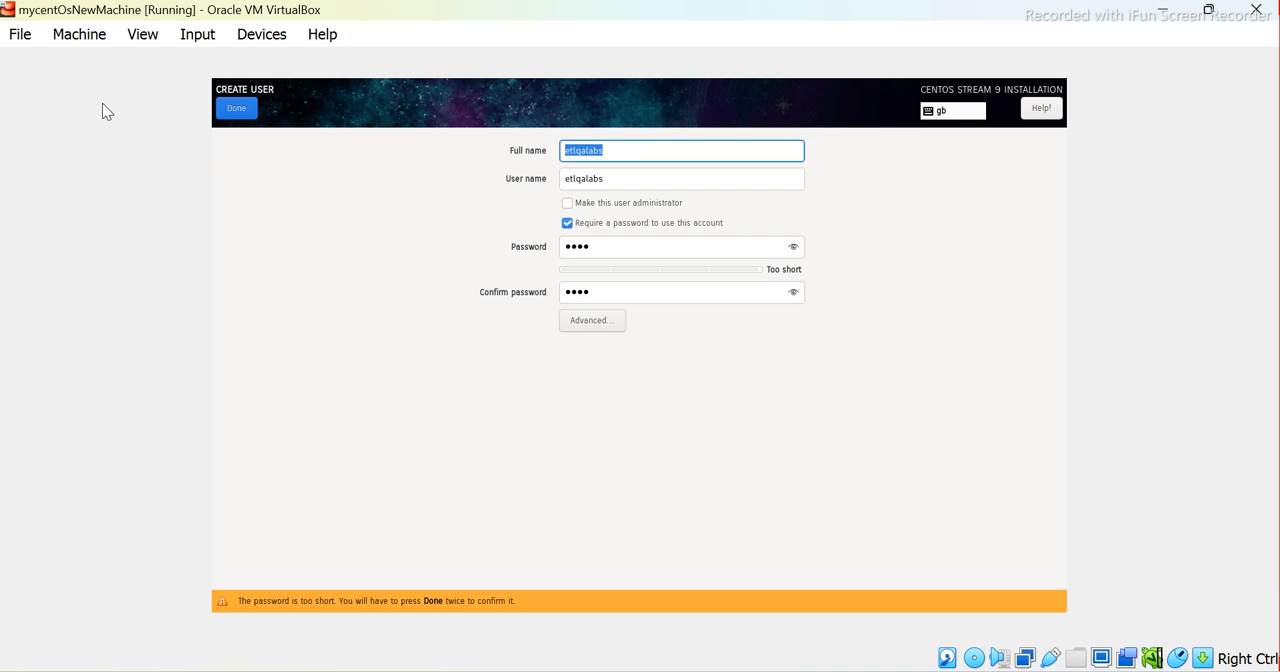
{"action": "key", "text": "Tab"}
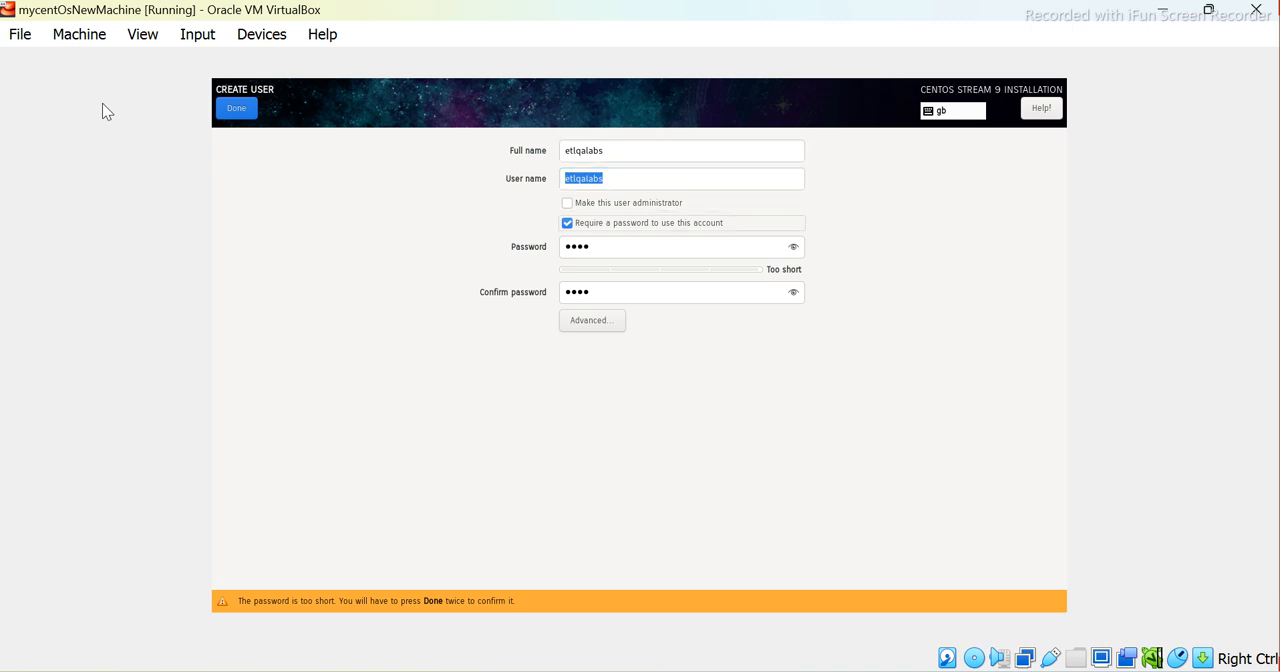
{"action": "key", "text": "Tab"}
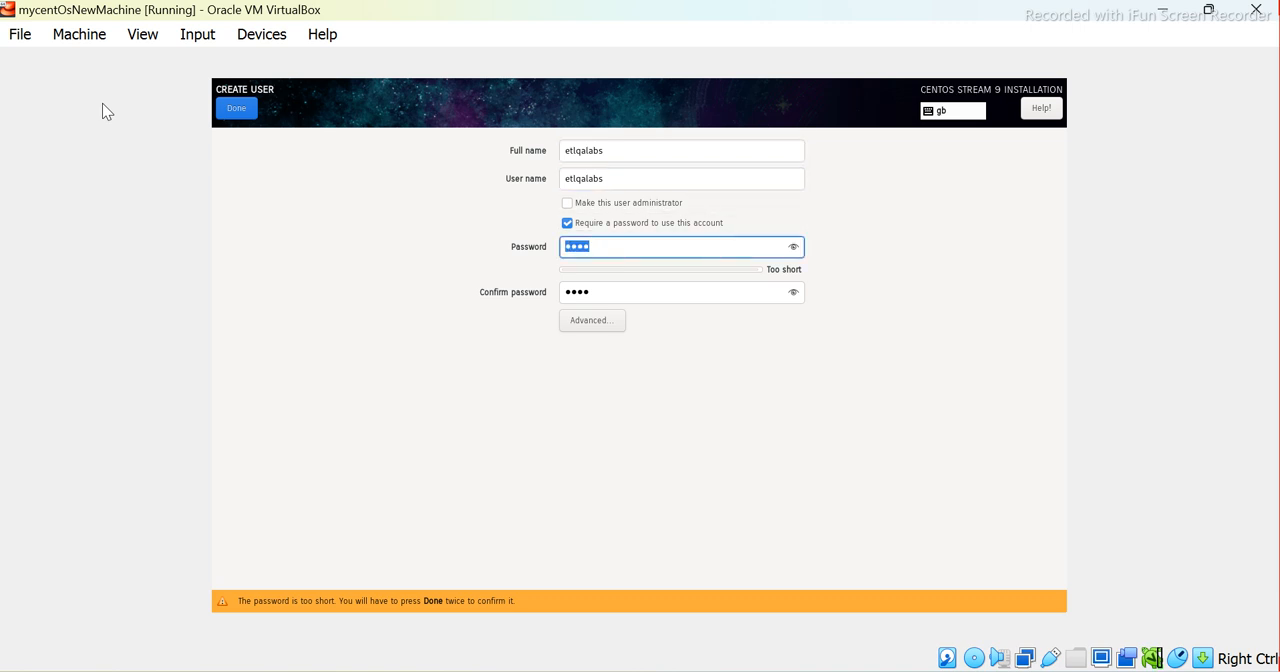
{"action": "key", "text": "Tab"}
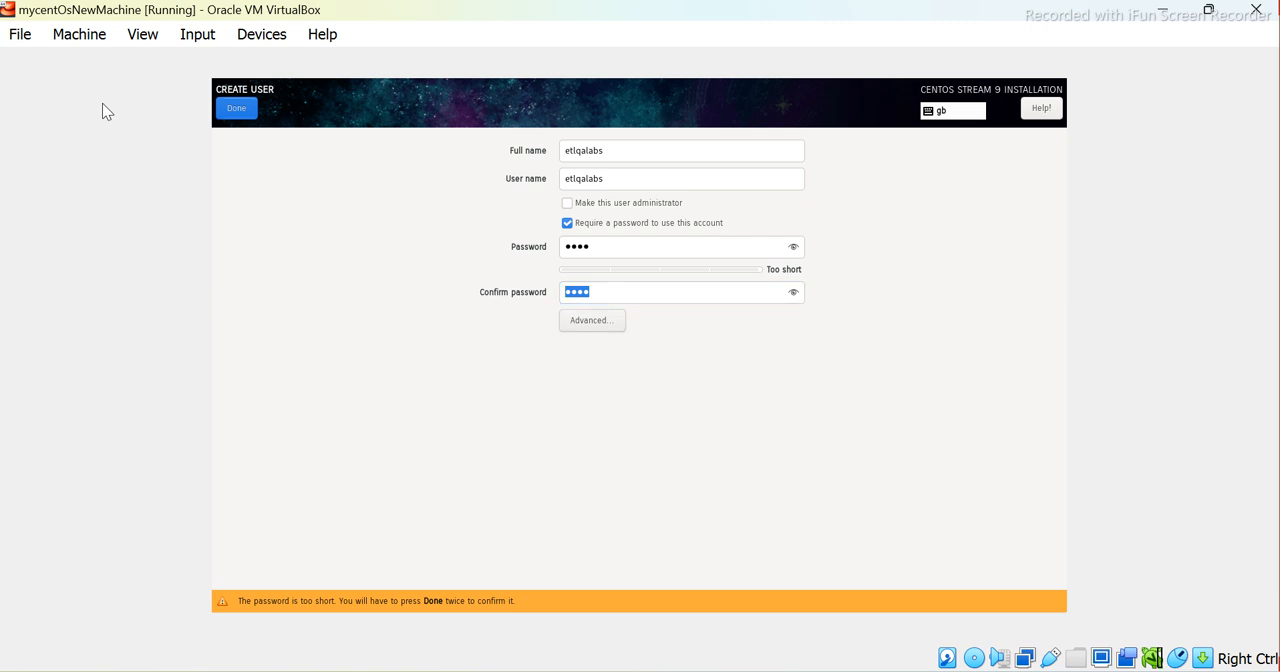
{"action": "key", "text": "Return"}
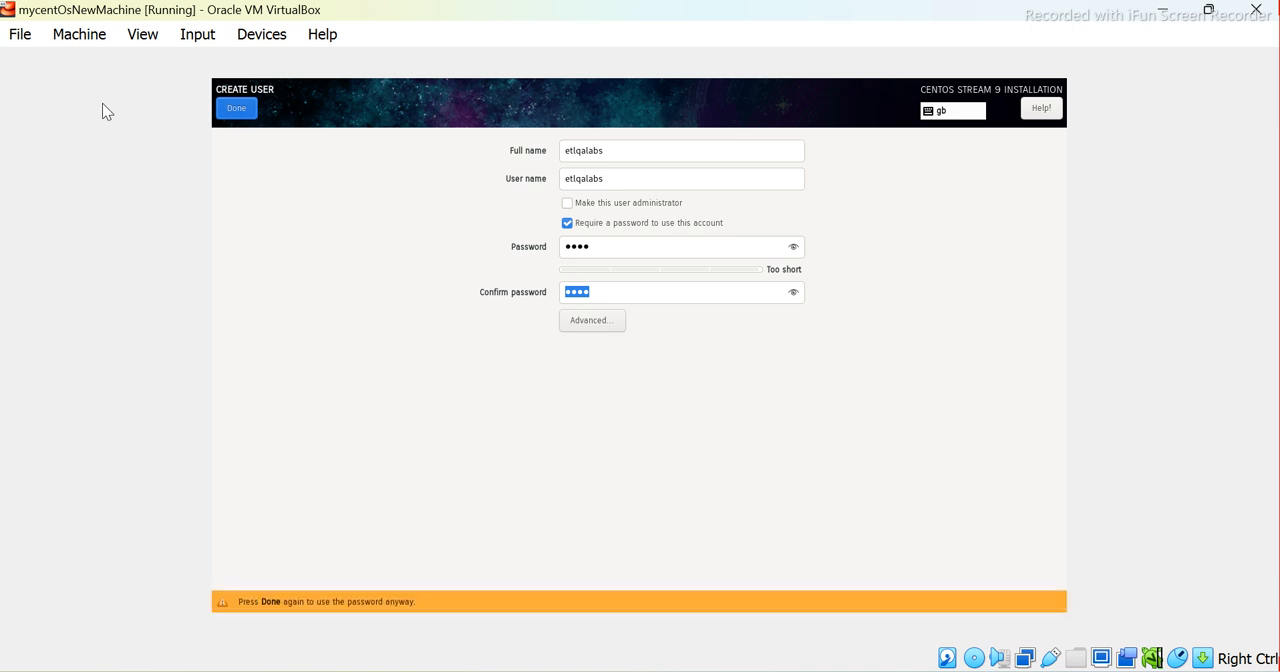
{"action": "key", "text": "Return"}
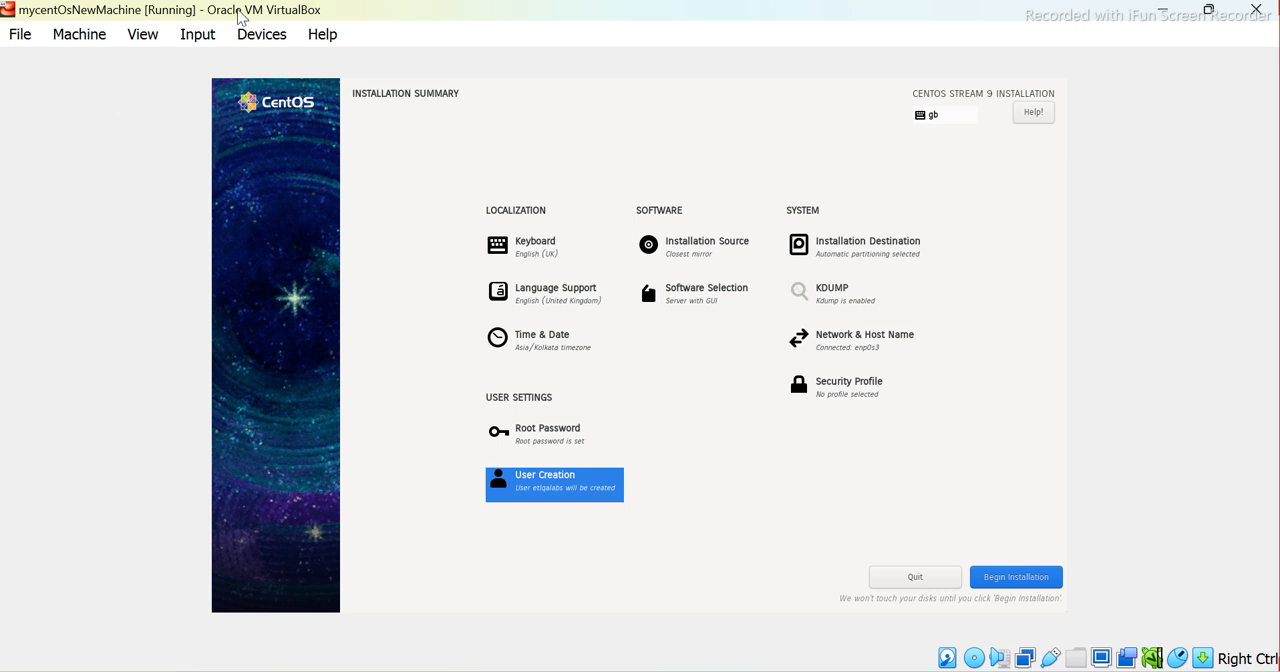
Begin the CentOS Stream 9 installation from the installation summary
{"action": "key", "text": "Tab"}
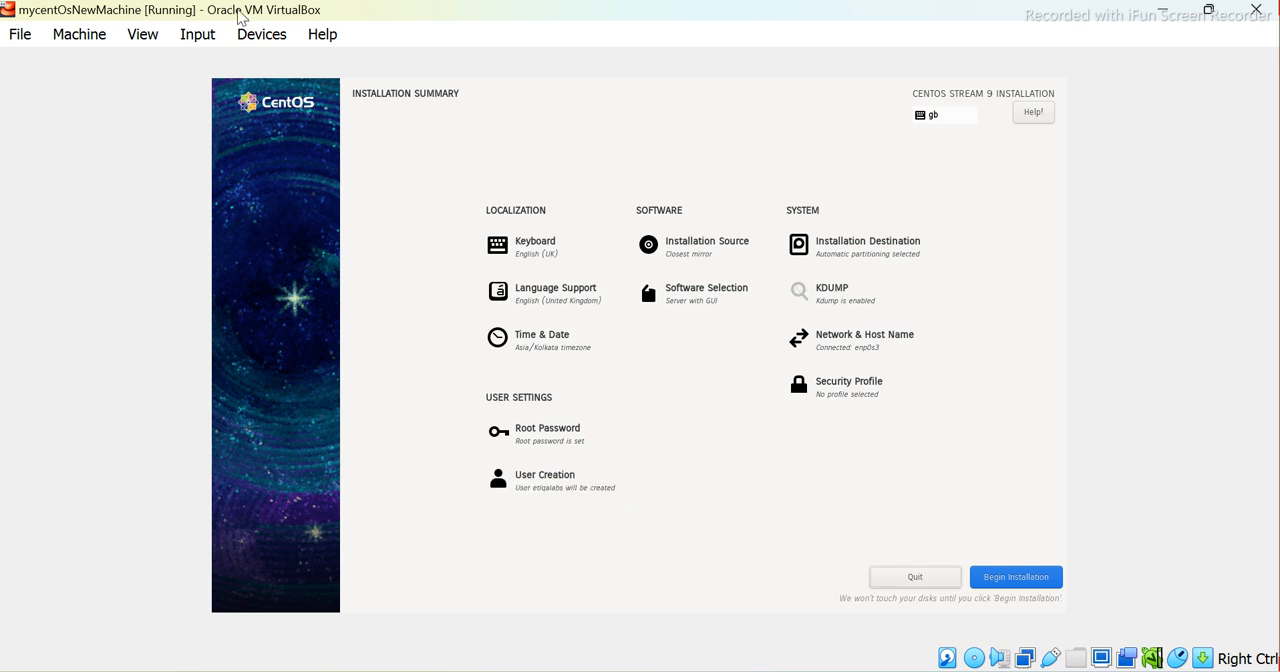
{"action": "key", "text": "Tab"}
{"action": "key", "text": "Tab"}
{"action": "key", "text": "Tab"}
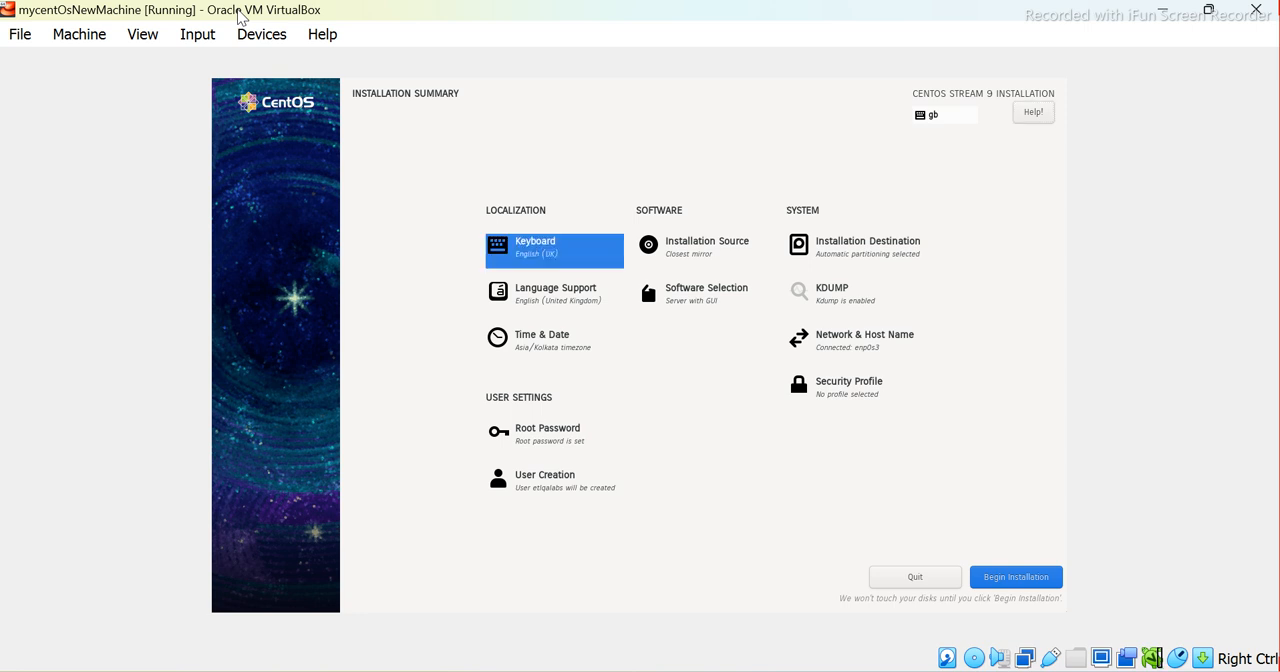
{"action": "key", "text": "Tab"}
{"action": "key", "text": "Tab"}
{"action": "key", "text": "Tab"}
{"action": "key", "text": "Tab"}
{"action": "key", "text": "Tab"}
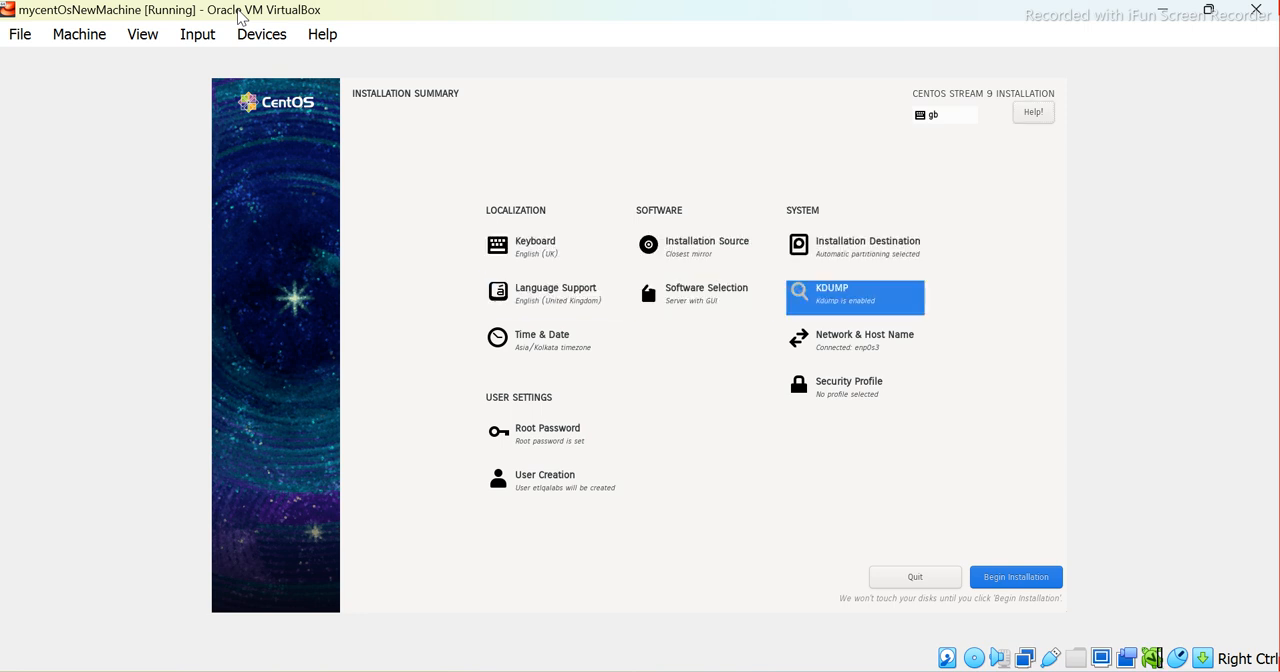
{"action": "key", "text": "Tab"}
{"action": "key", "text": "Tab"}
{"action": "key", "text": "Tab"}
{"action": "key", "text": "Tab"}
{"action": "key", "text": "Tab"}
{"action": "key", "text": "Tab"}
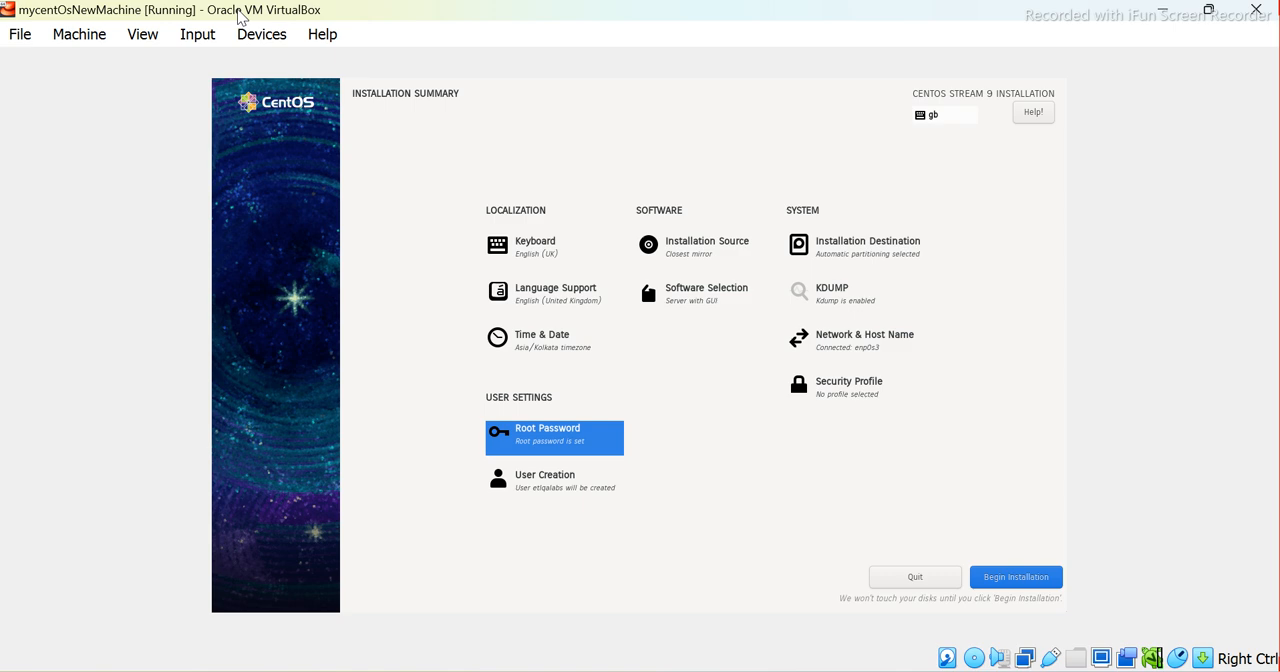
{"action": "key", "text": "Tab"}
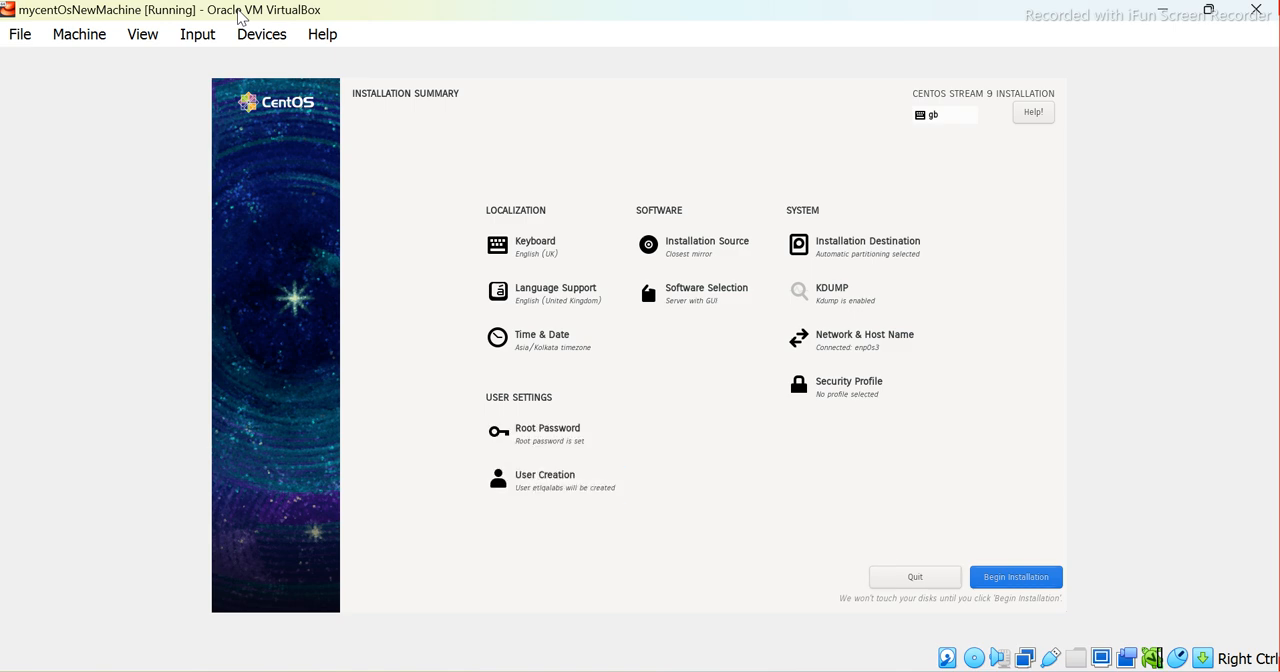
{"action": "key", "text": "Return"}
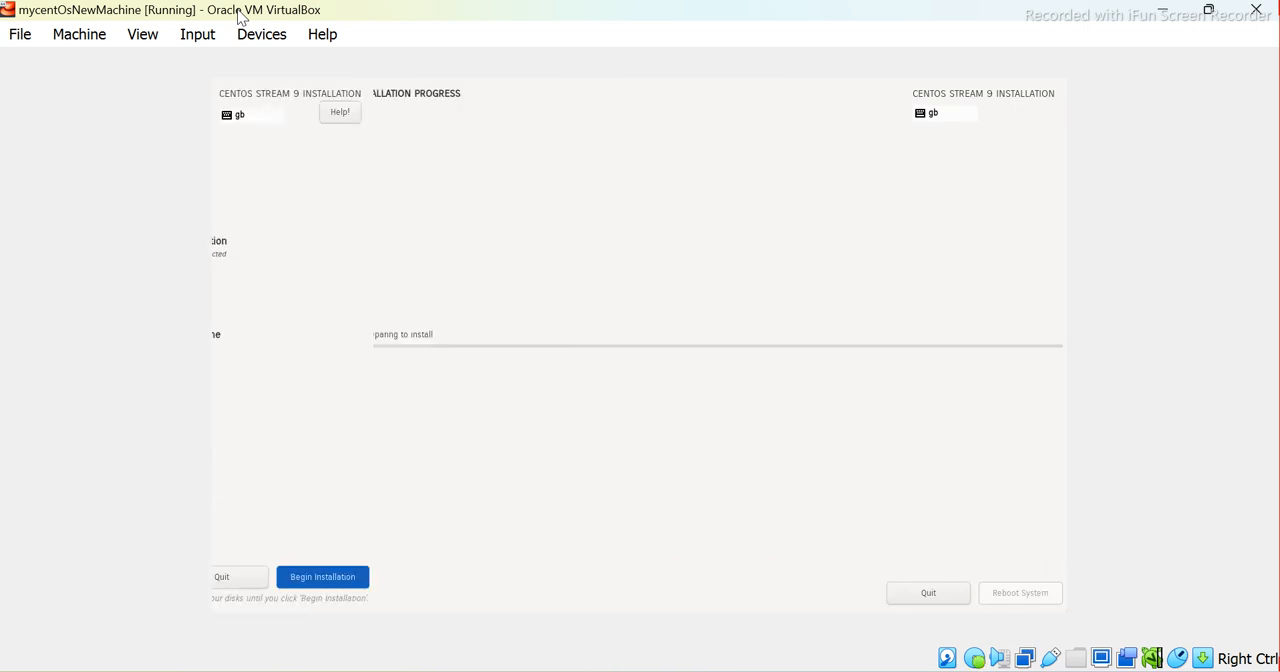
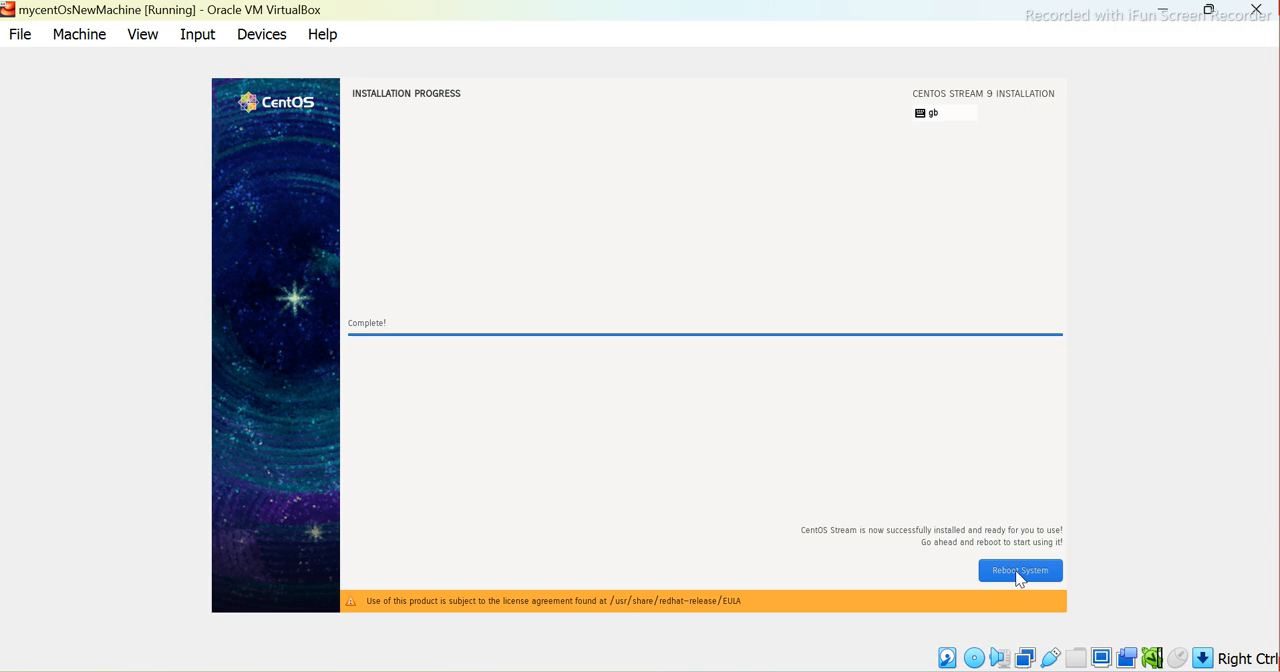
Reboot the virtual machine into the newly installed CentOS Stream system
{"action": "left_click", "coordinate": [1018, 574]}
{"action": "key", "text": "Return"}
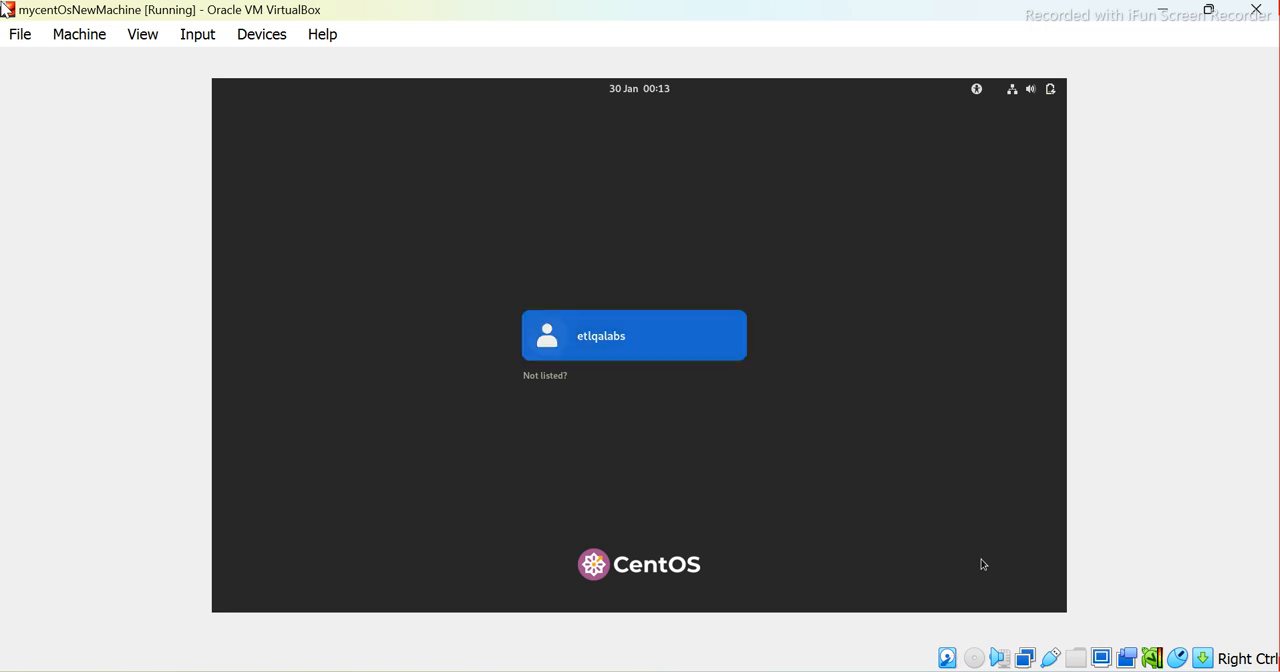
Log in to the listed user account with the account password and decline the CentOS Stream welcome tour
{"action": "key", "text": "Return"}
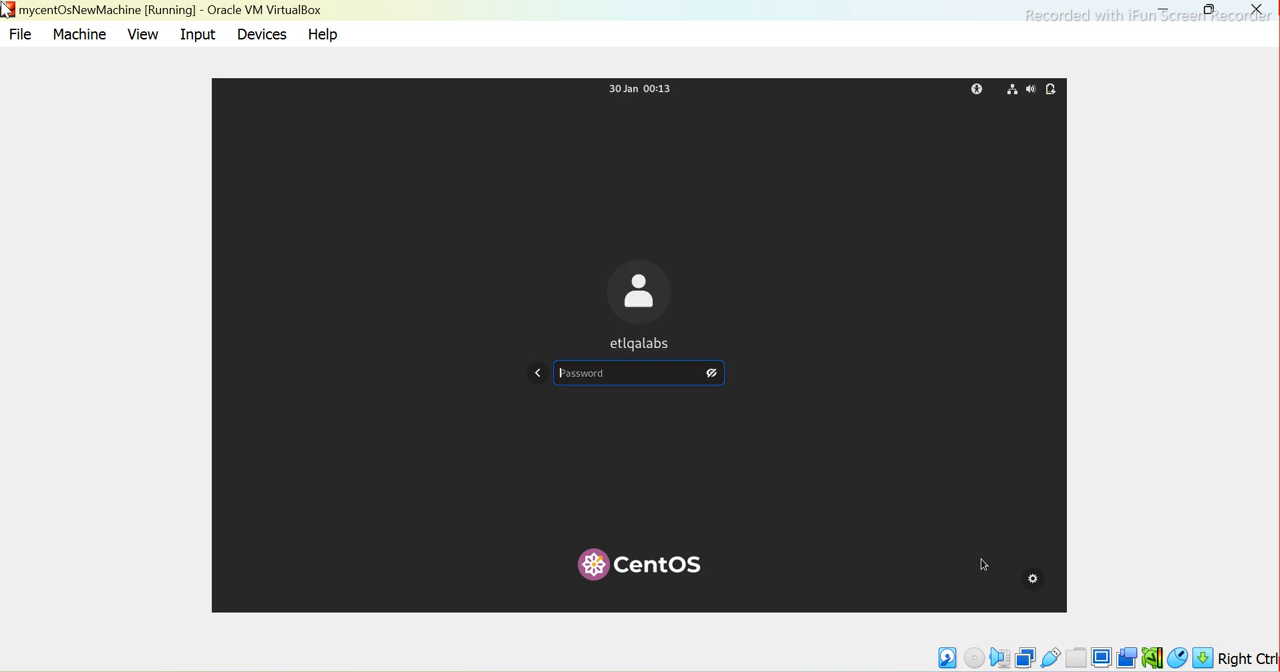
{"action": "type", "text": "•••"}
{"action": "key", "text": "Return"}
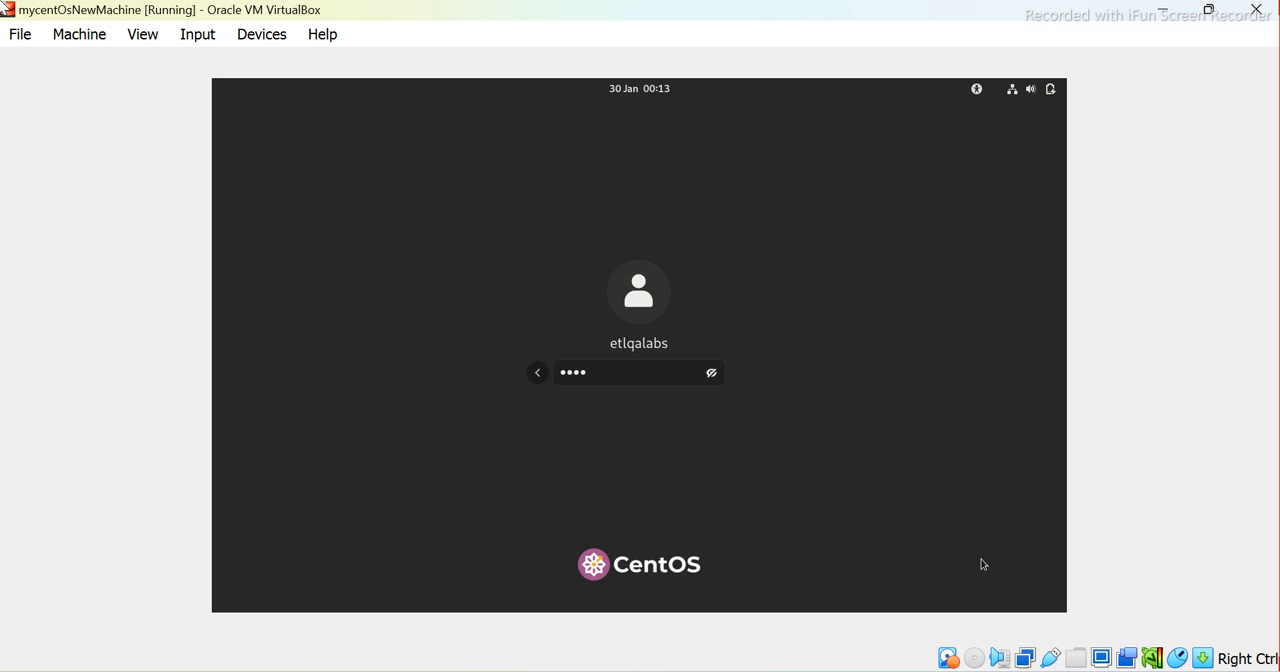
{"action": "key", "text": "Return"}
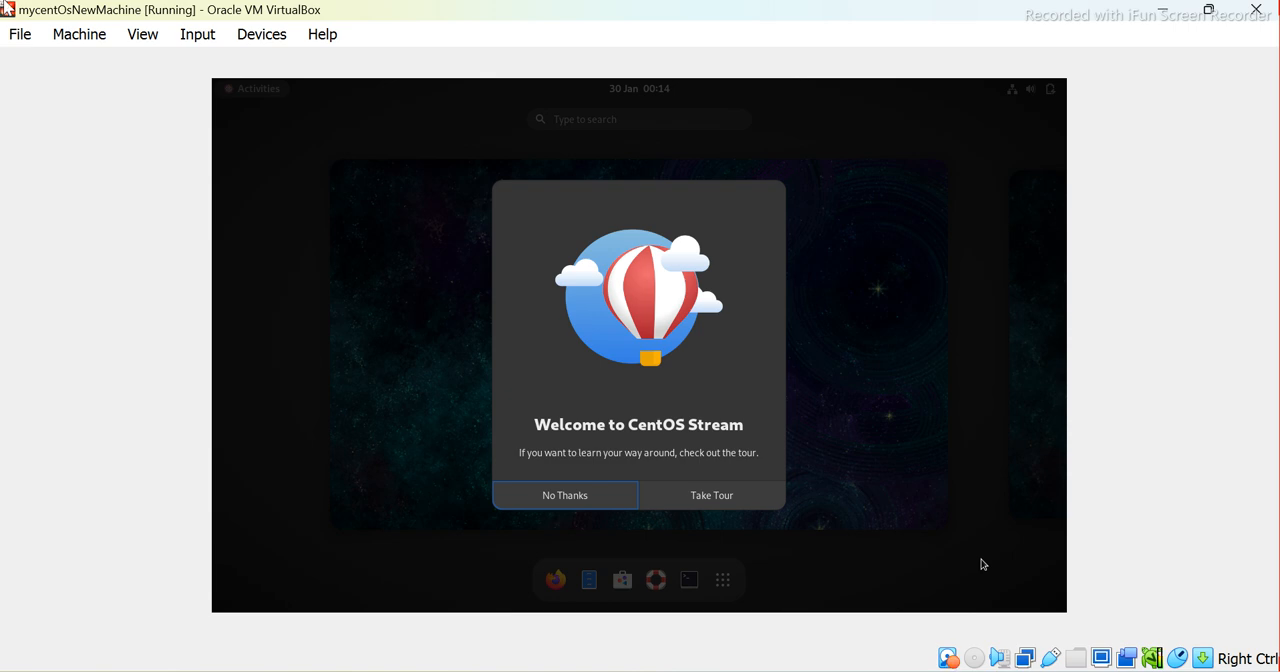
{"action": "key", "text": "Return"}
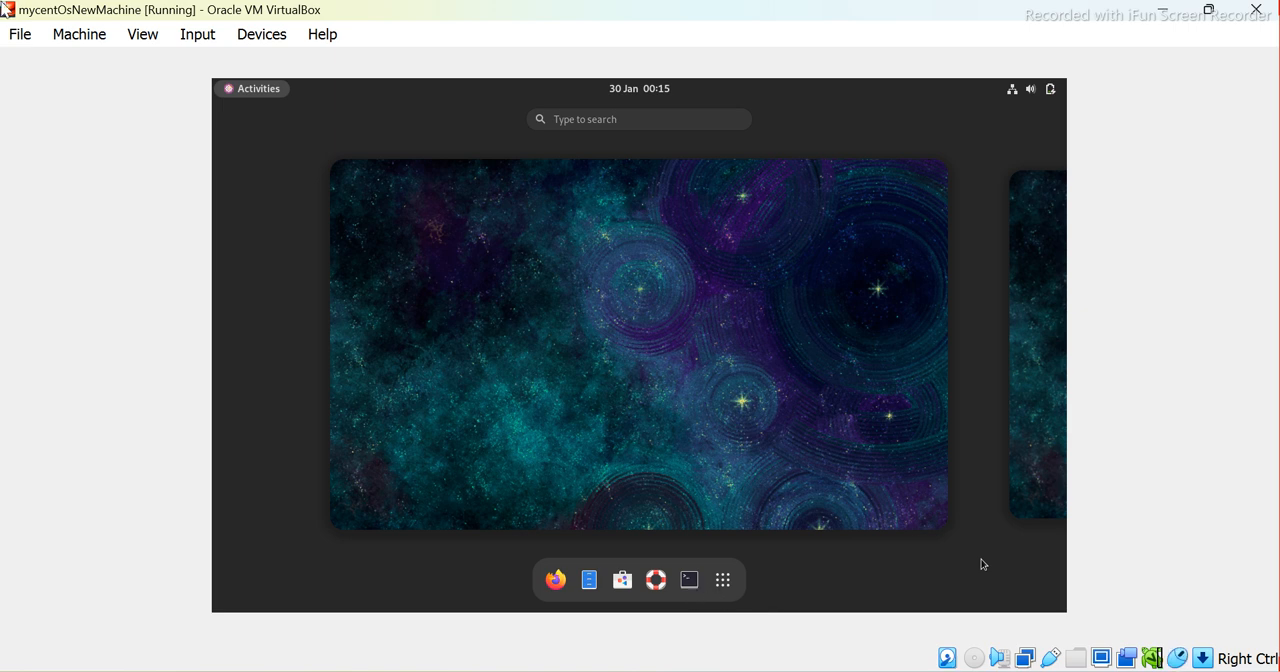
Open a Terminal window on the CentOS desktop
{"action": "left_click", "coordinate": [7, 10]}
{"action": "left_click", "coordinate": [7, 10]}
{"action": "mouse_move", "coordinate": [884, 671]}
{"action": "left_click", "coordinate": [233, 82]}
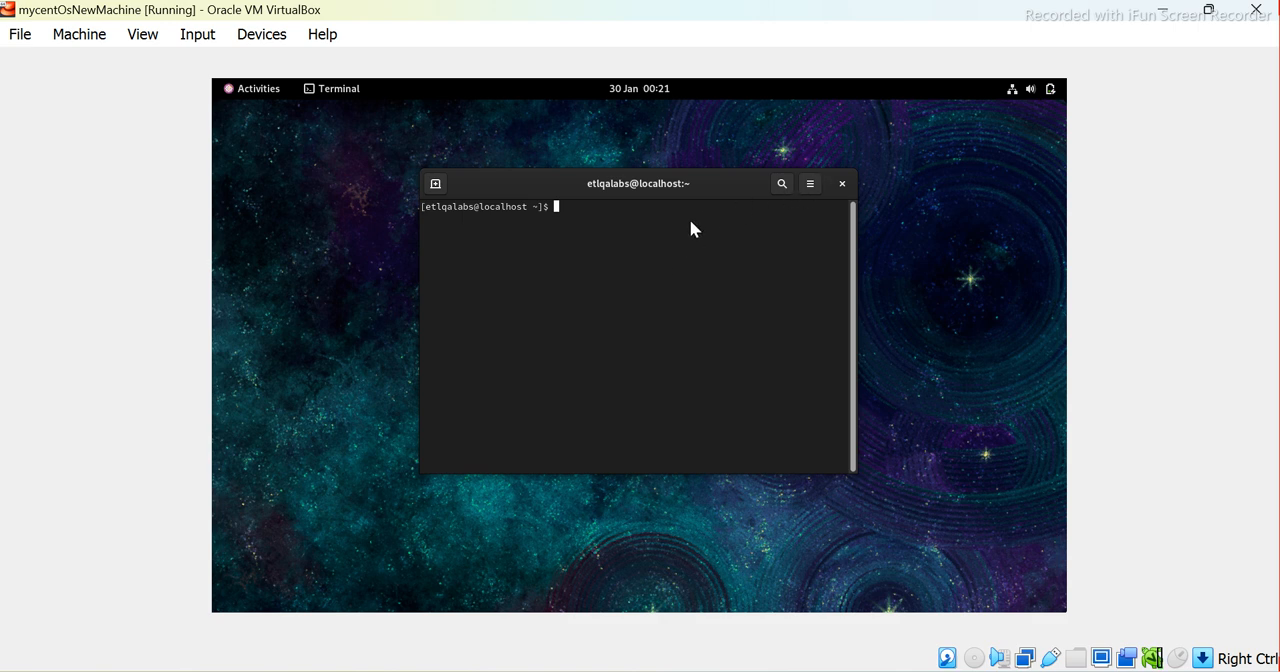
{"action": "left_click", "coordinate": [7, 9]}
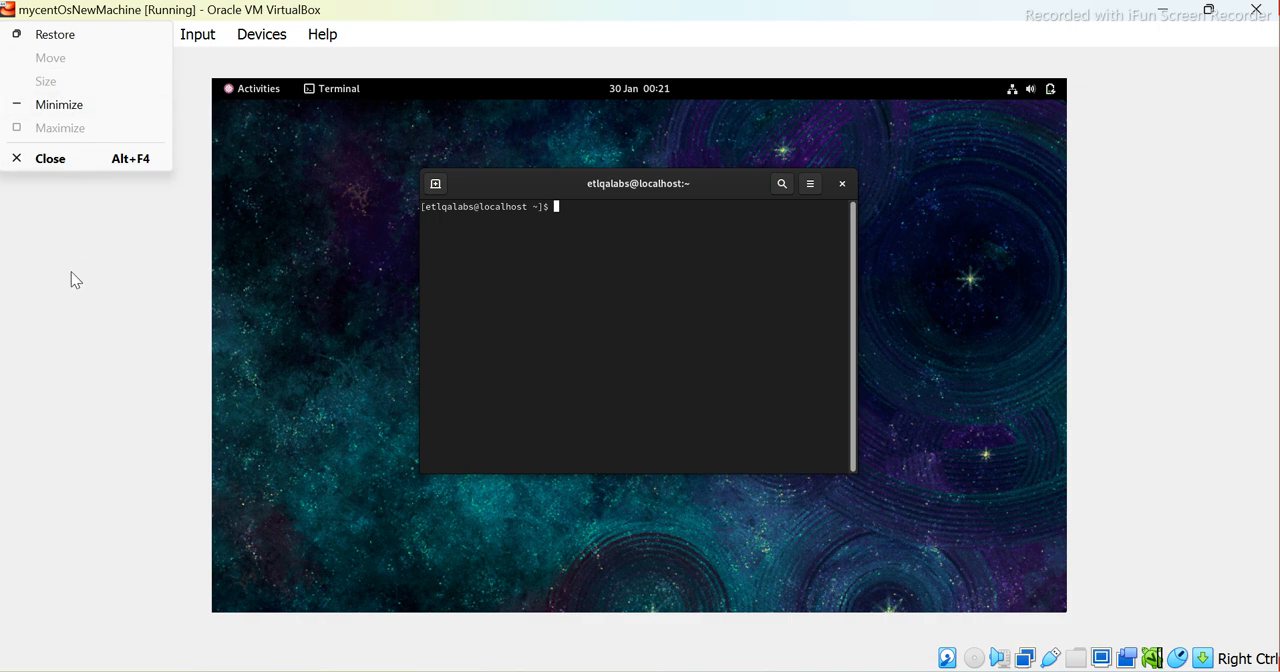
{"action": "left_click", "coordinate": [59, 296]}
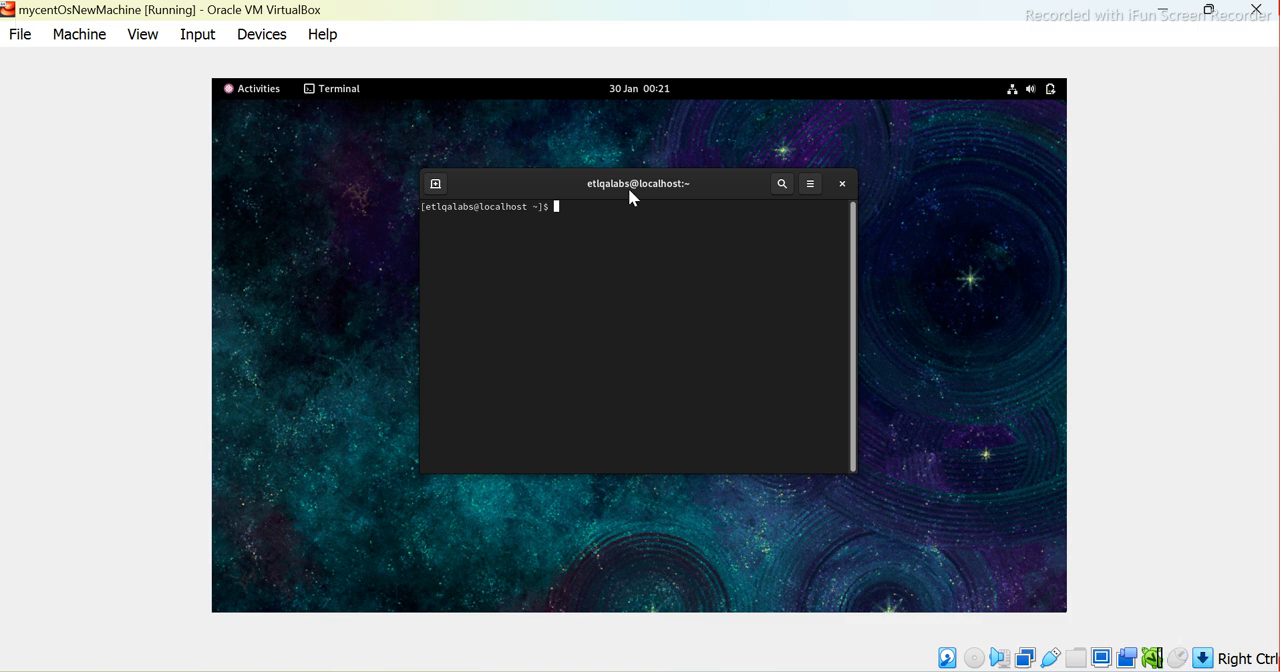
Run ifconfig in the terminal to read the machine's network configuration
{"action": "type", "text": "ip"}
{"action": "key", "text": "BackSpace"}
{"action": "type", "text": "fconfig"}
{"action": "key", "text": "Return"}
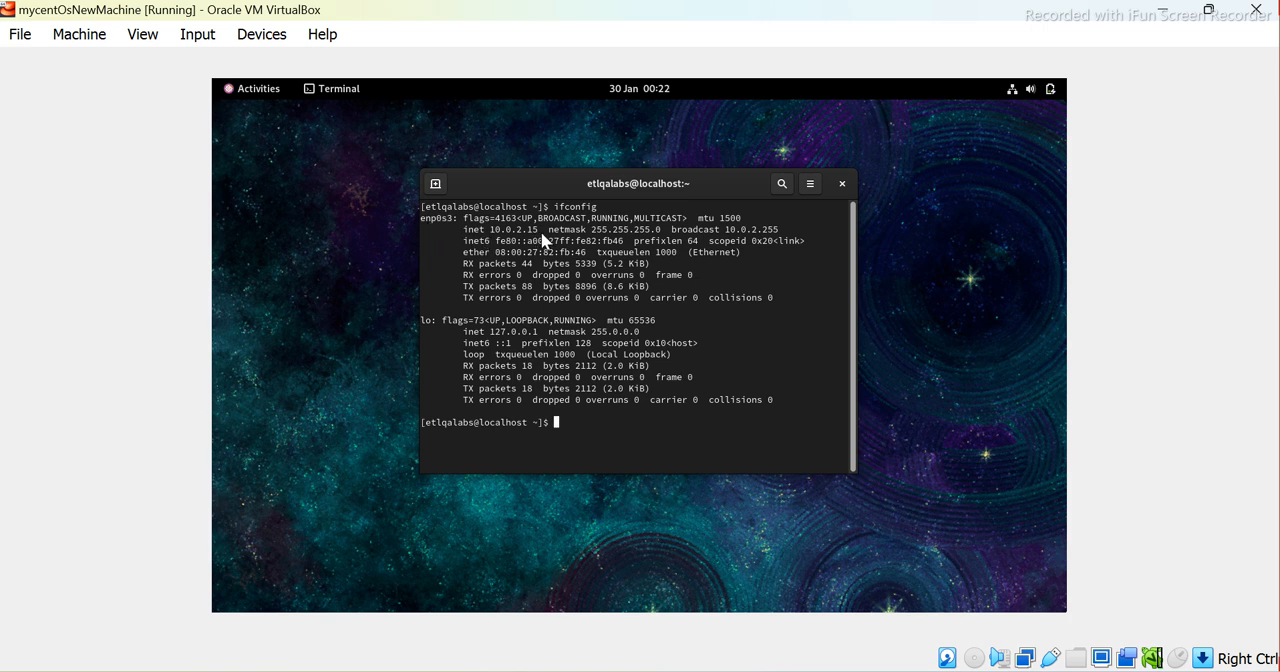
List the home directory's contents with ls and change into the Desktop directory
{"action": "type", "text": "ls"}
{"action": "key", "text": "Return"}
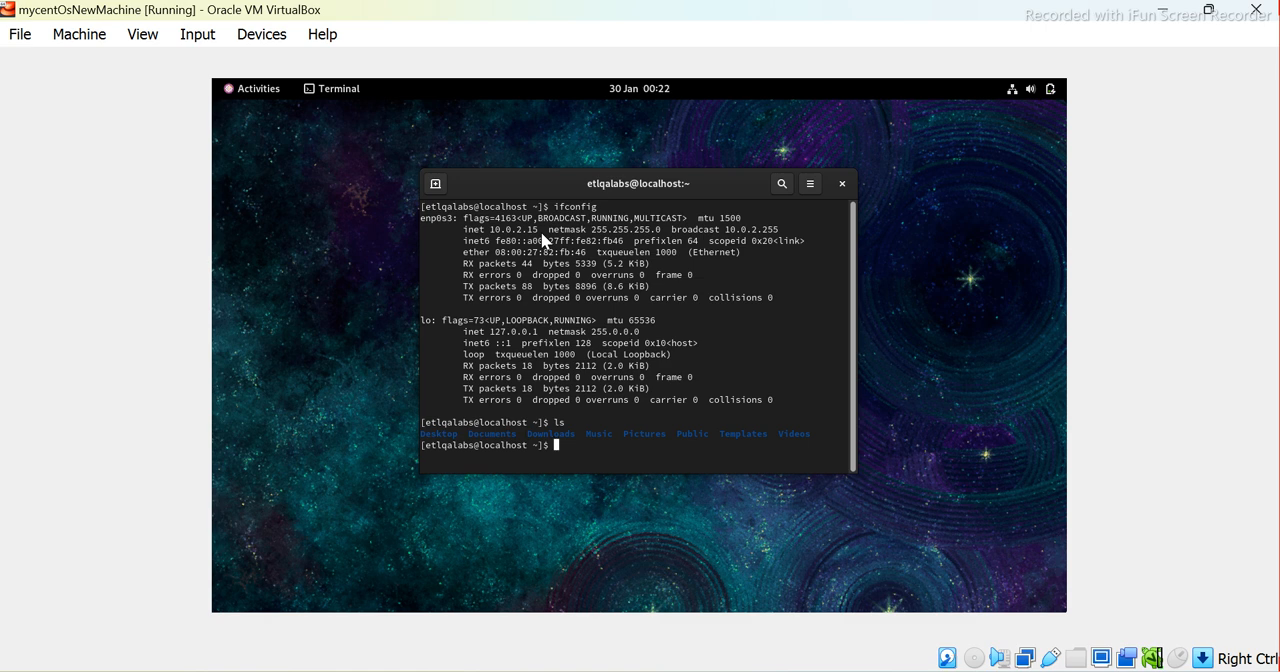
{"action": "type", "text": "m"}
{"action": "key", "text": "BackSpace"}
{"action": "type", "text": "cd D"}
{"action": "key", "text": "Tab"}
{"action": "key", "text": "Return"}
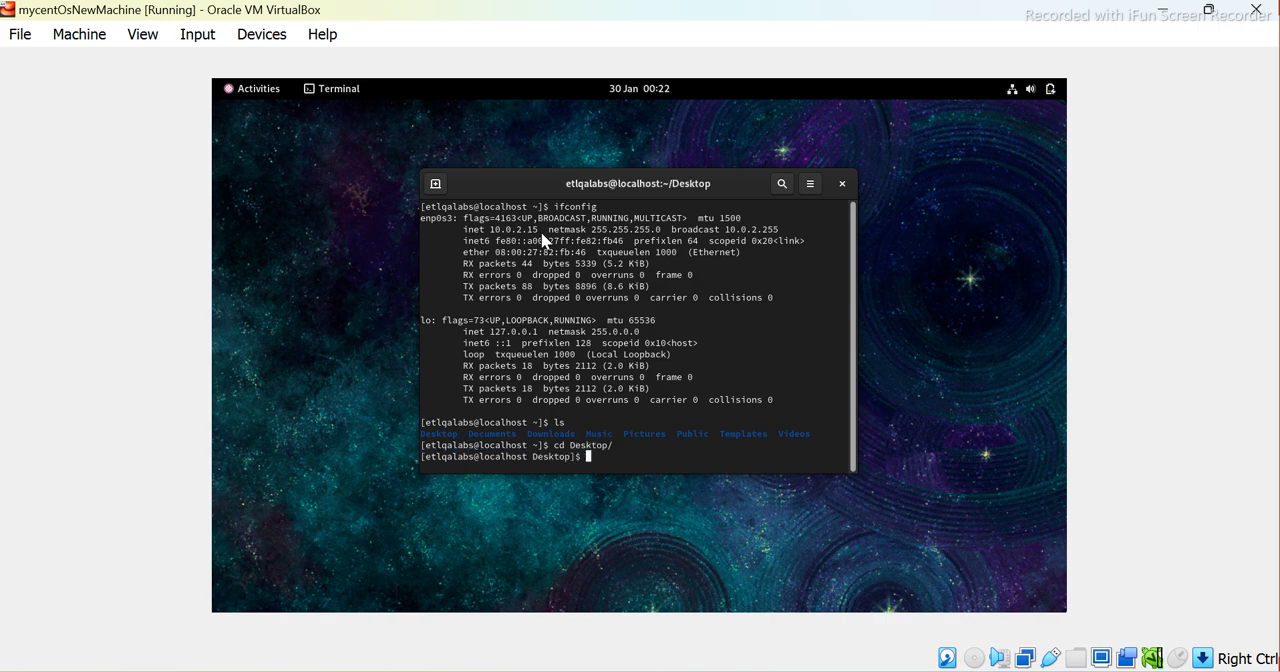
Print the working directory with pwd and the current shell with echo $SHELL
{"action": "type", "text": "pwd"}
{"action": "key", "text": "Return"}
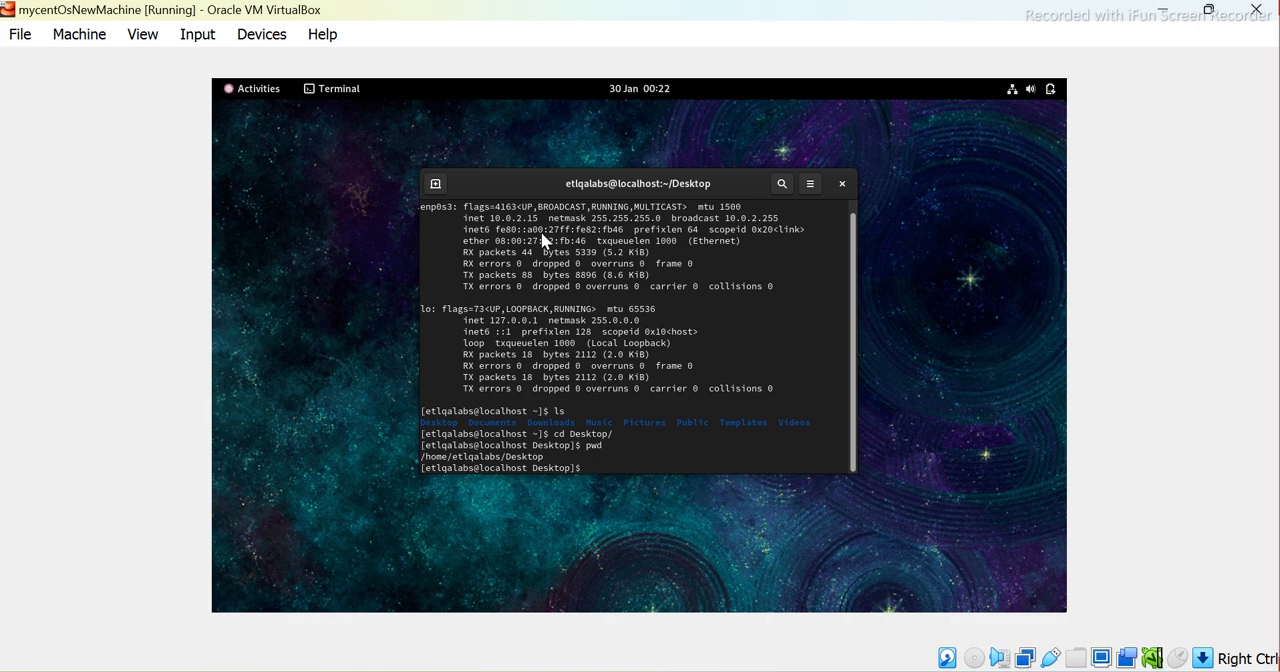
{"action": "type", "text": "echo $SHELL"}
{"action": "key", "text": "Return"}
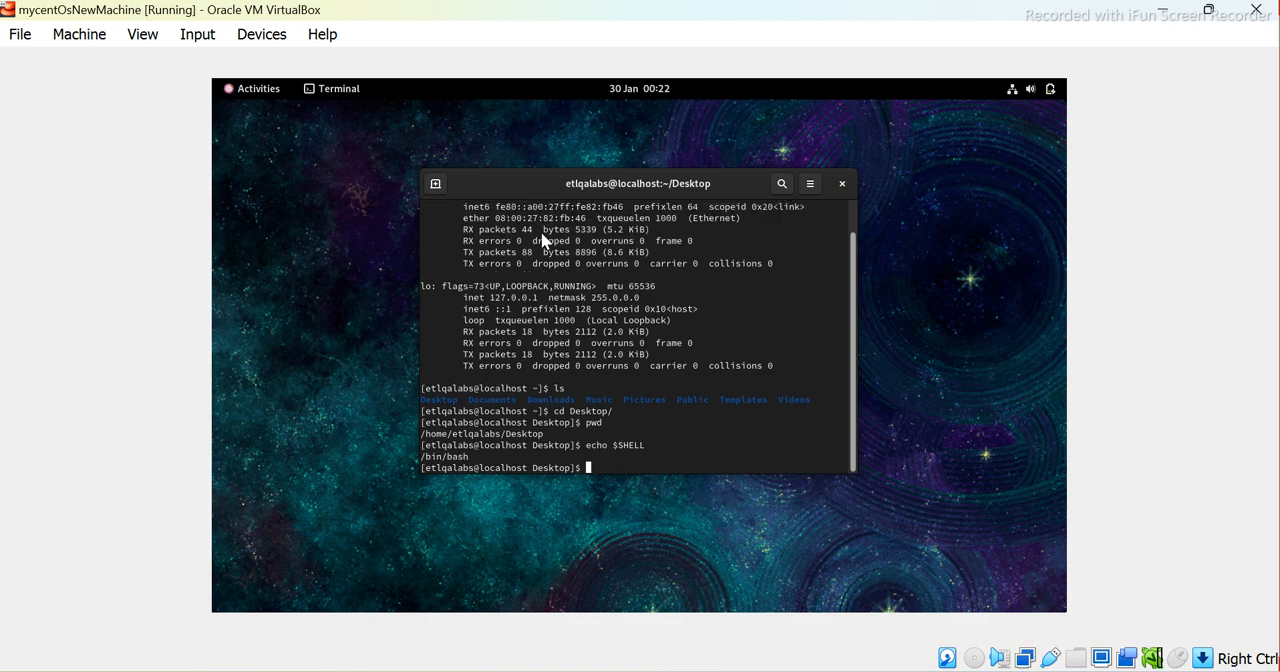
Clear the terminal and run ifconfig again to check the machine's IP address
{"action": "type", "text": "clear"}
{"action": "key", "text": "Return"}
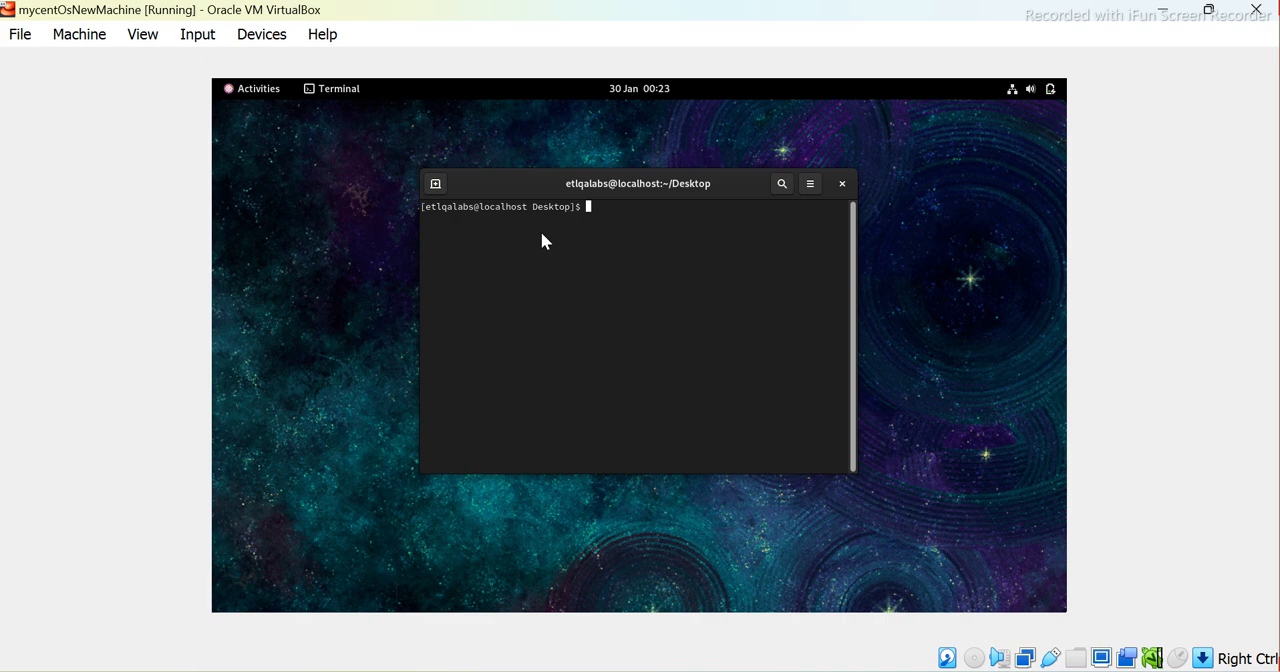
{"action": "type", "text": "ifconfig"}
{"action": "key", "text": "Return"}
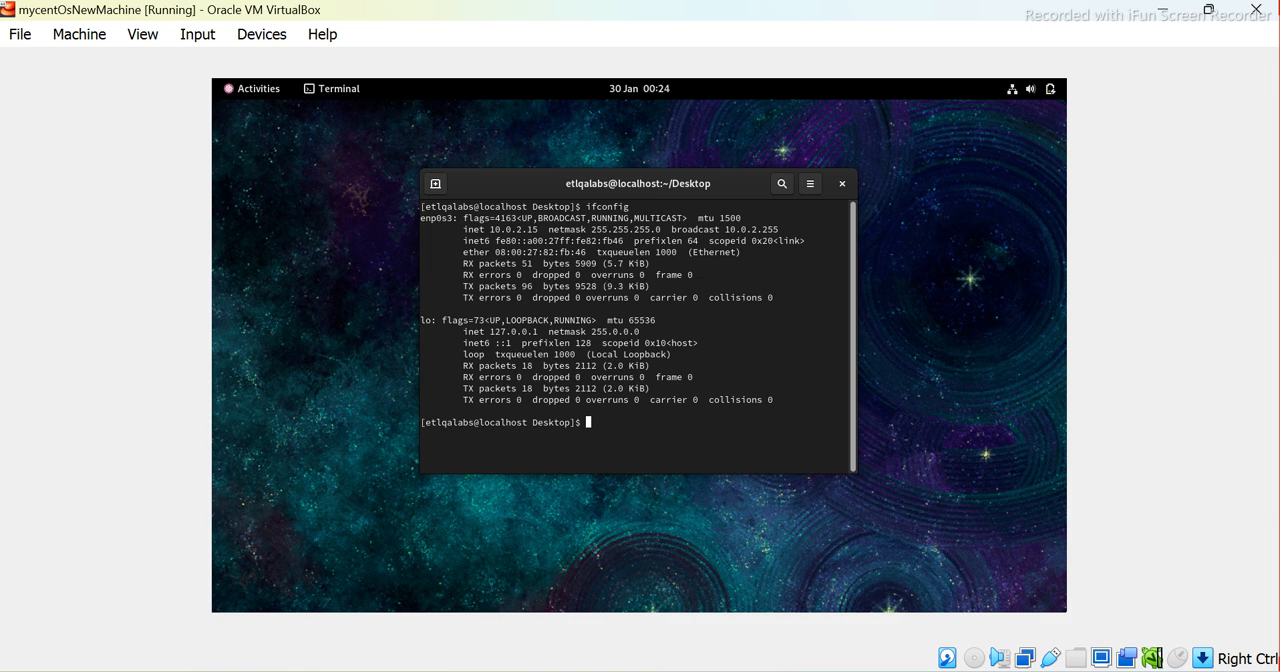
{"action": "key", "text": "super+s"}
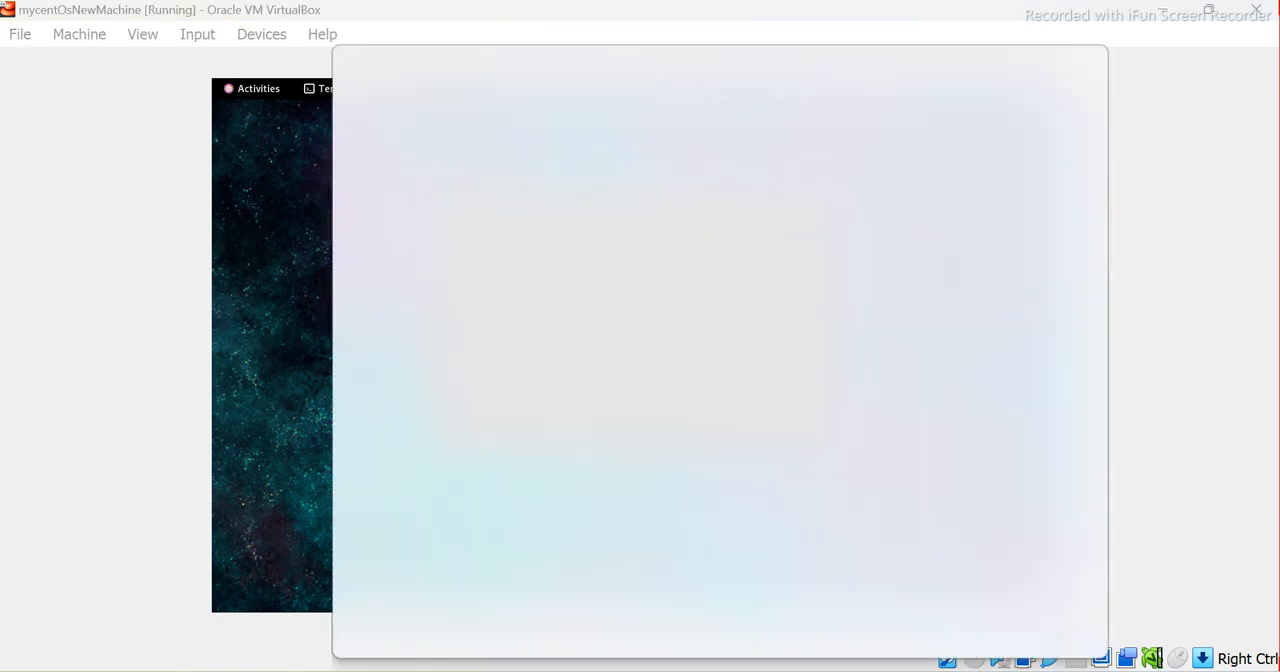
{"action": "type", "text": "putty software"}
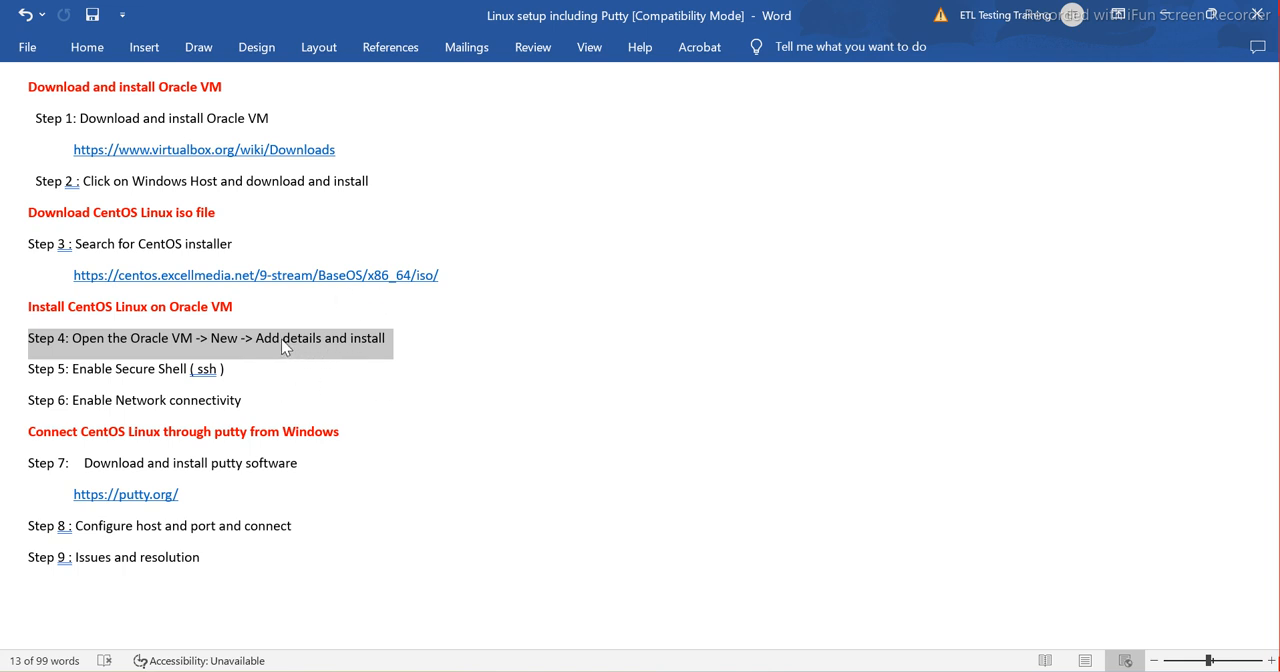
{"action": "left_click", "coordinate": [130, 372]}
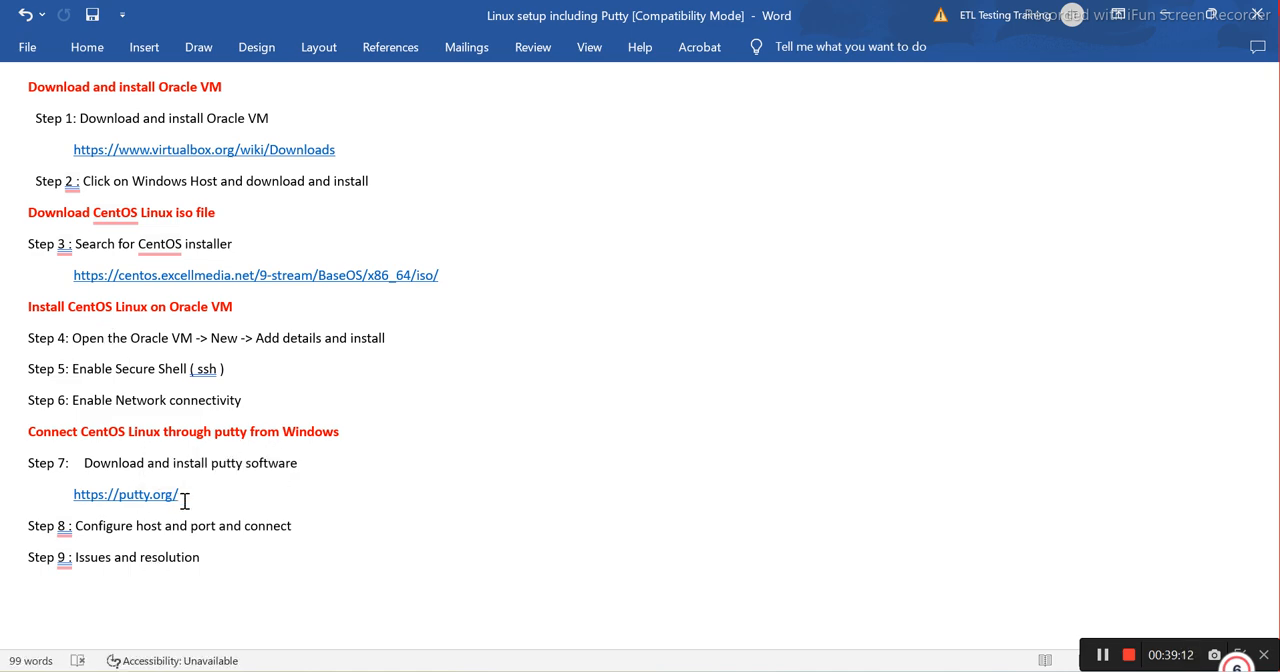
{"action": "left_click_drag", "start_coordinate": [184, 500], "coordinate": [84, 497]}
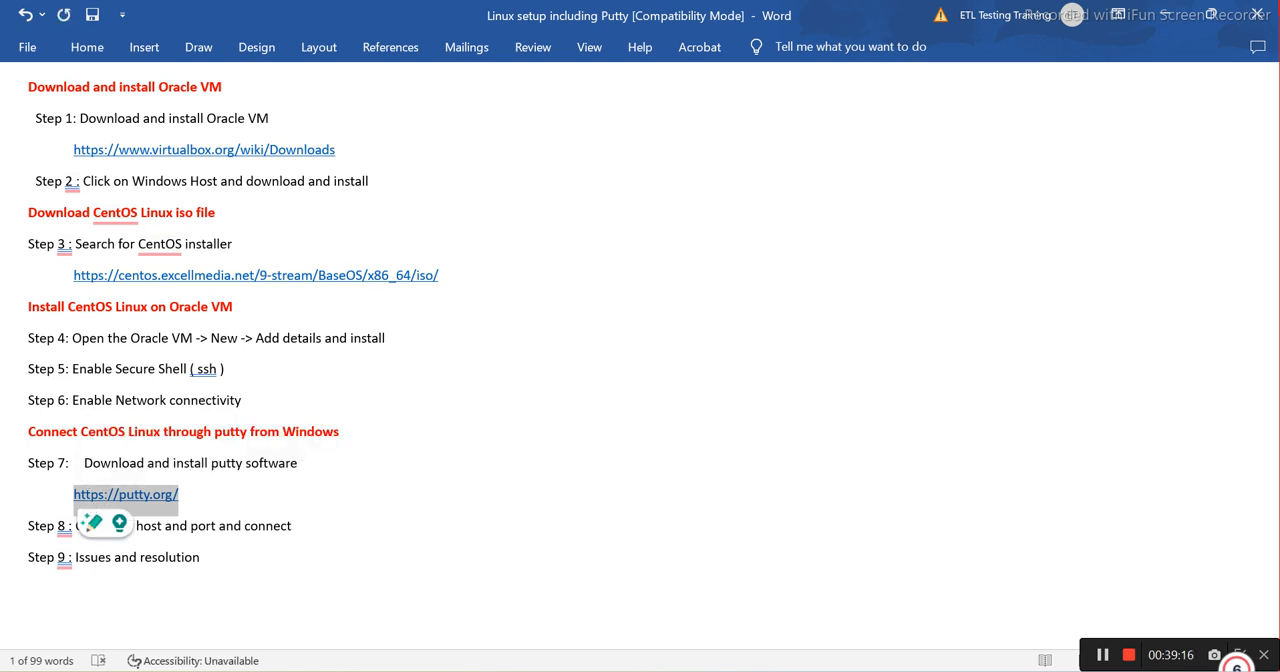
Switch to the Chrome browser and open putty.org in a new tab
{"action": "left_click", "coordinate": [753, 670]}
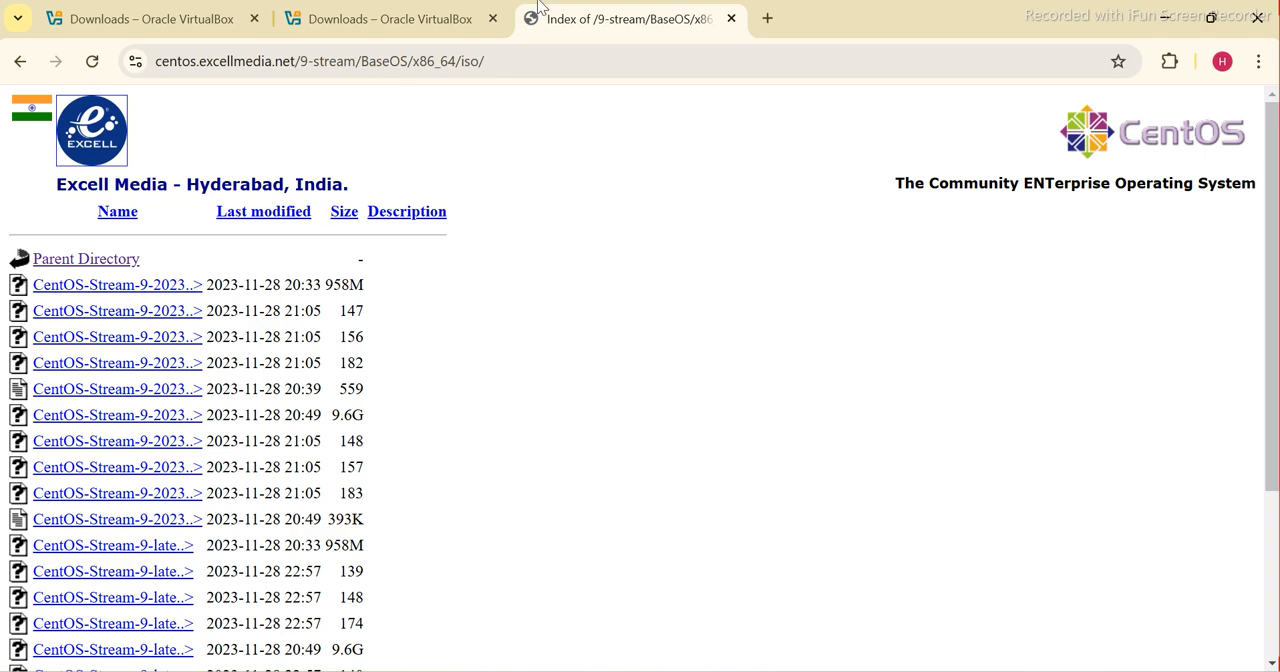
{"action": "left_click", "coordinate": [767, 18]}
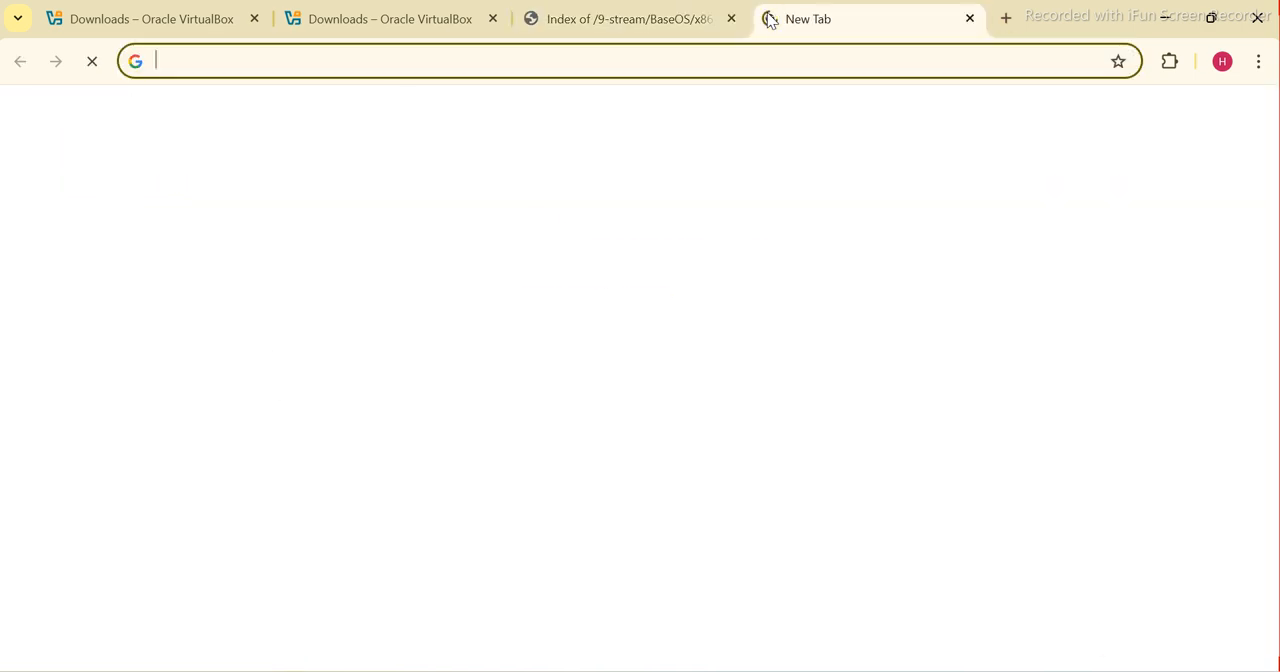
{"action": "type", "text": "putty.org"}
{"action": "key", "text": "Return"}
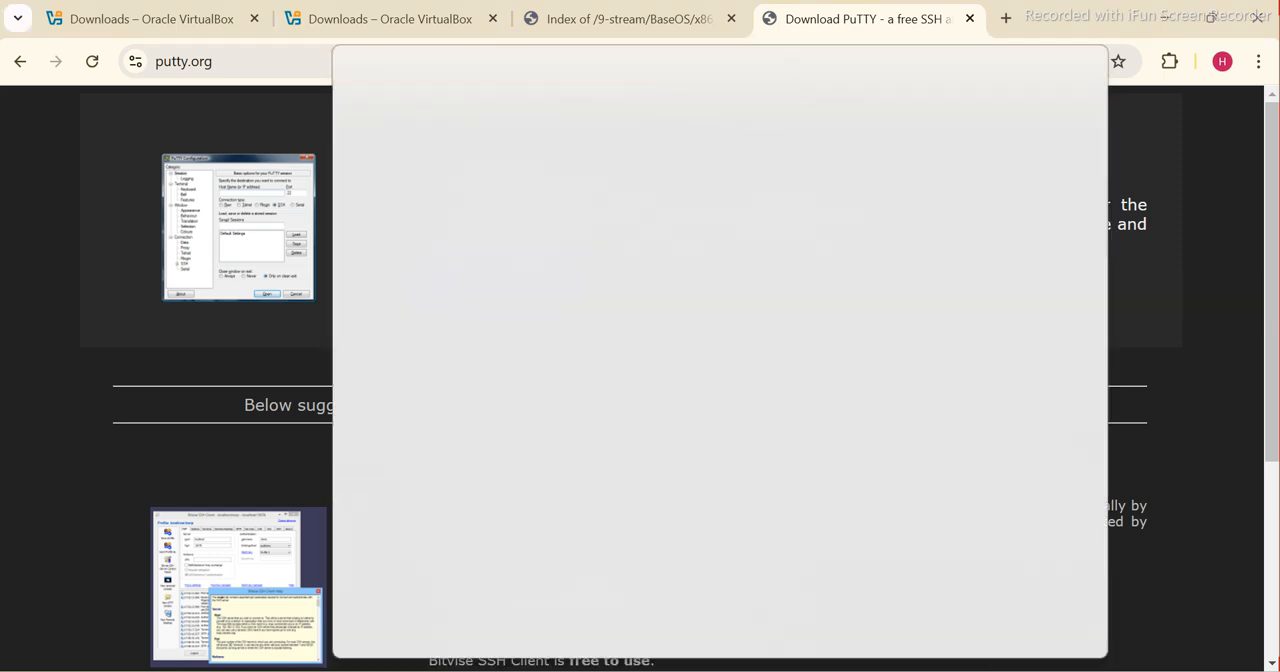
Launch PuTTY and enter 10.0.2.15 as the host name, checking it against the ifconfig output in the virtual machine
{"action": "type", "text": "putt"}
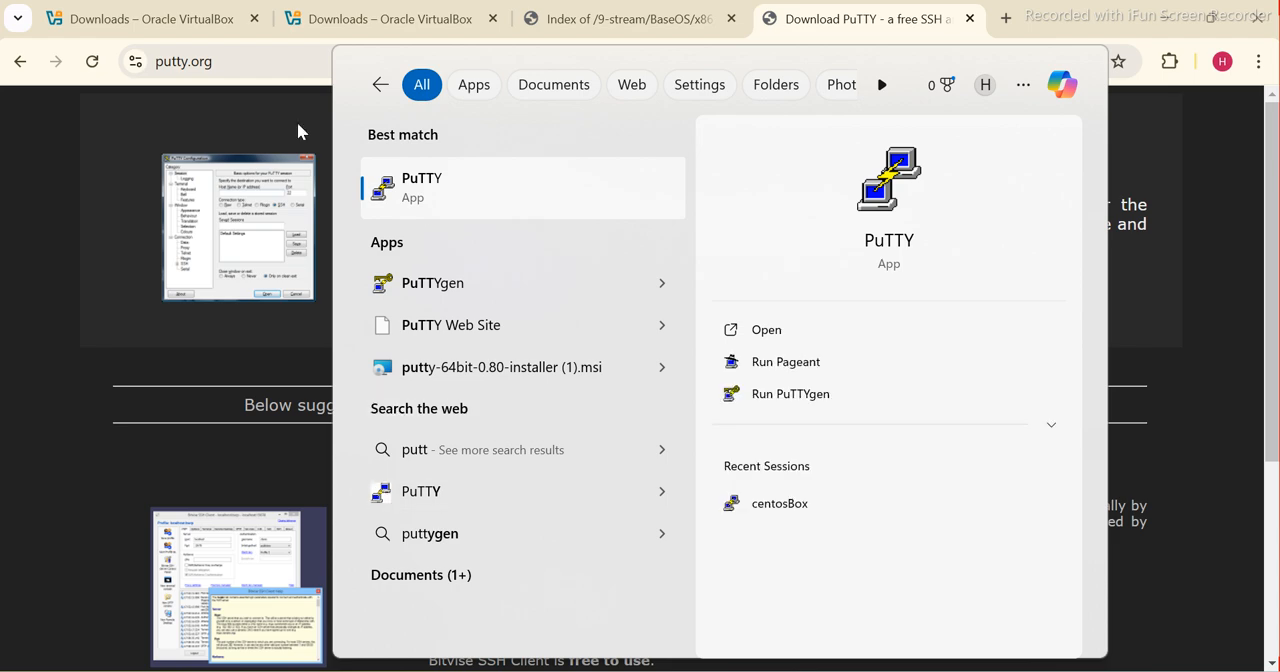
{"action": "left_click", "coordinate": [420, 196]}
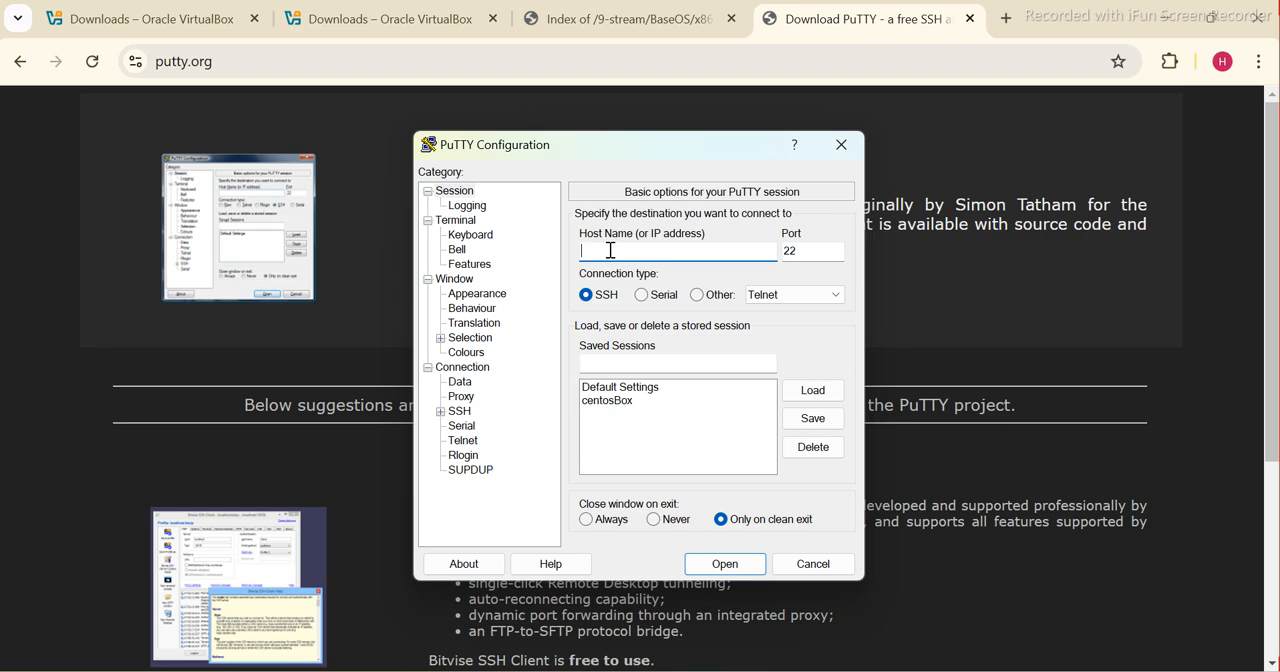
{"action": "type", "text": "10.0.2.15"}
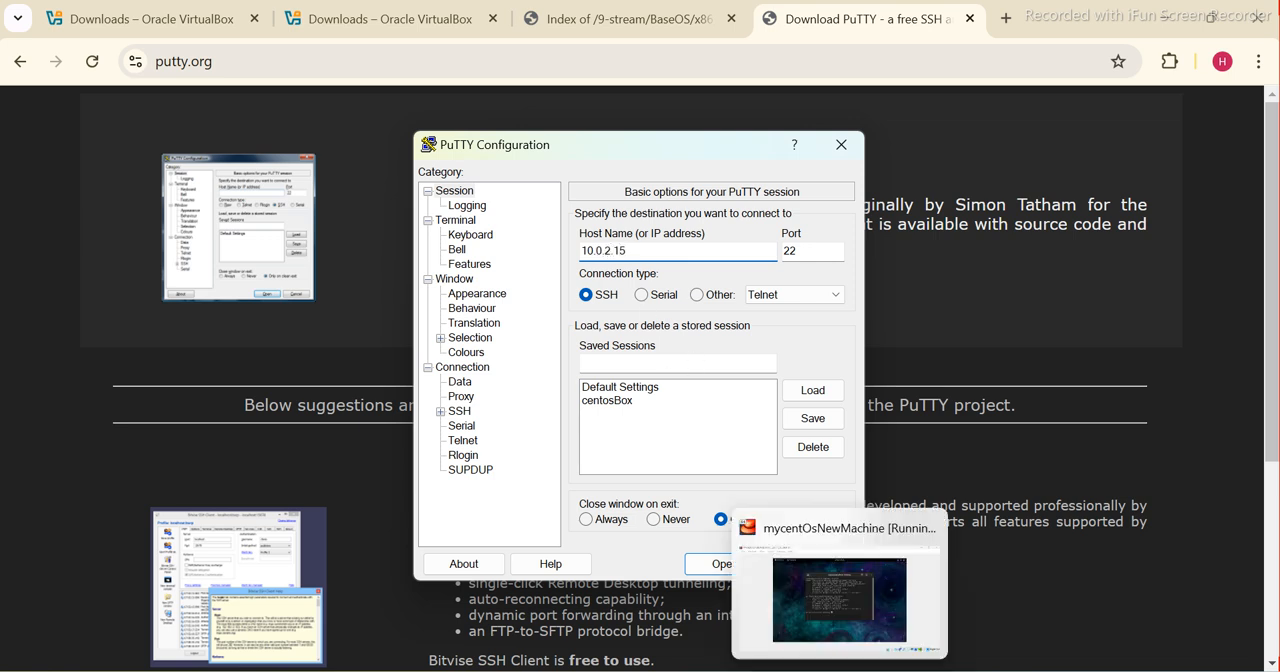
{"action": "left_click", "coordinate": [838, 670]}
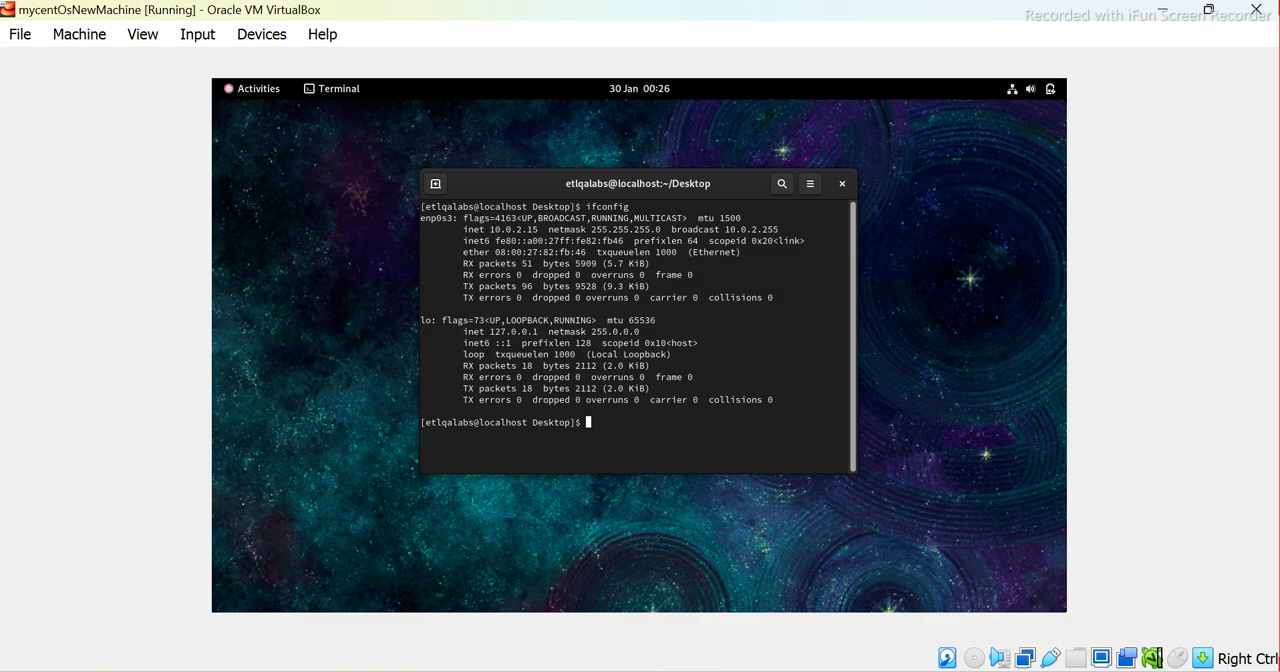
{"action": "left_click", "coordinate": [838, 670]}
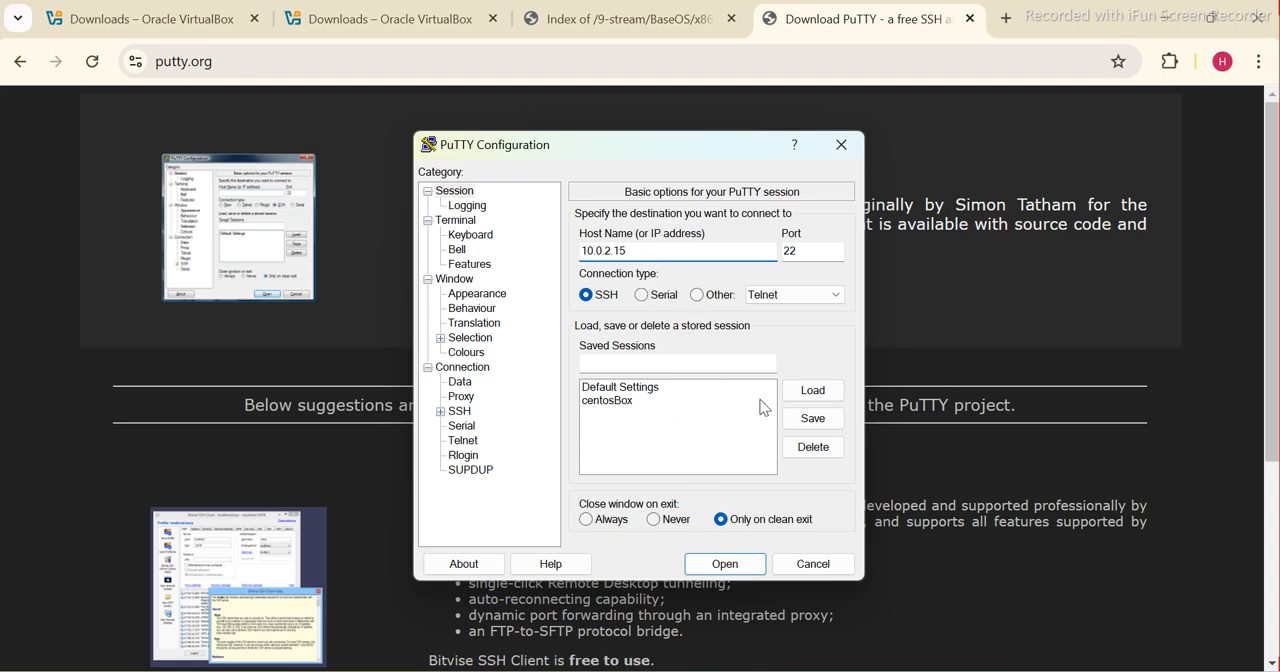
Save the PuTTY connection settings as a session named mynewCento_v9
{"action": "left_click", "coordinate": [607, 364]}
{"action": "type", "text": "mynewCen"}
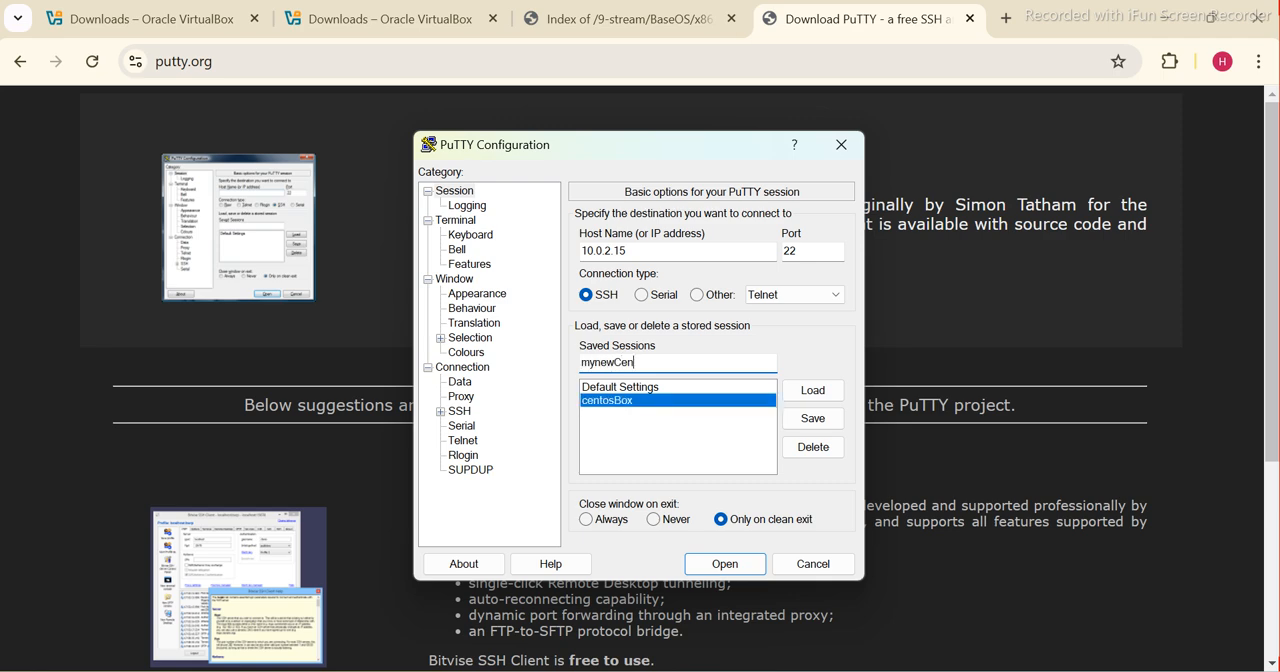
{"action": "type", "text": "to_v9"}
{"action": "left_click", "coordinate": [832, 421]}
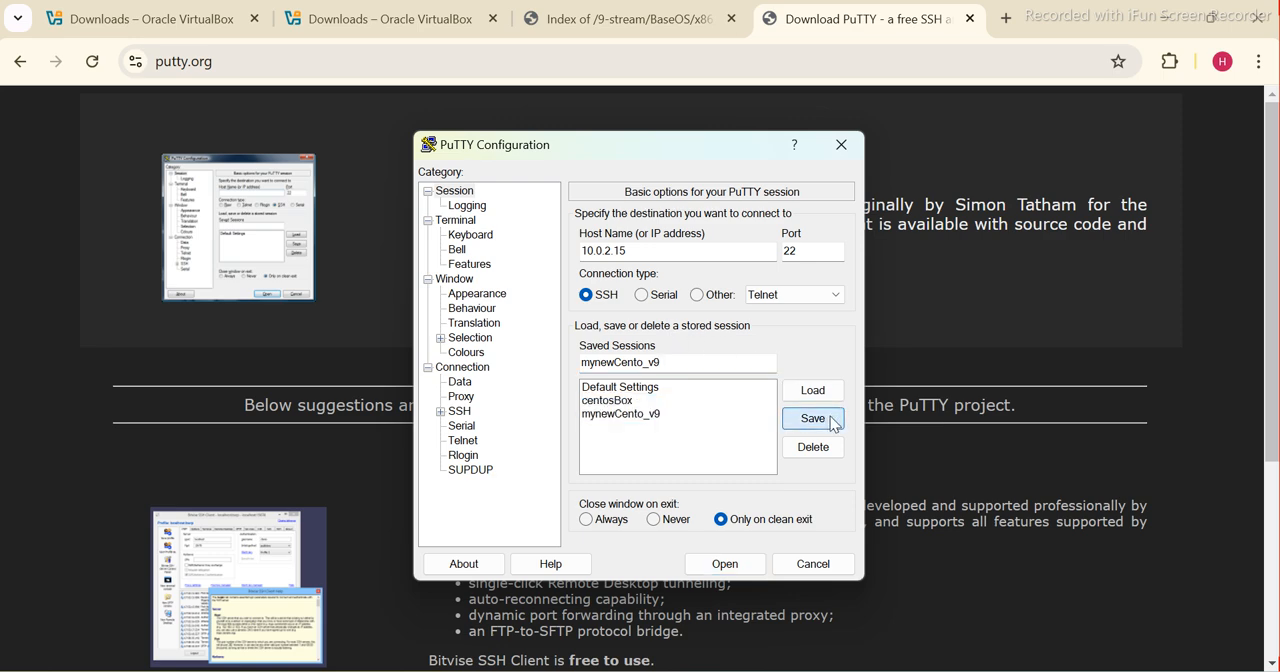
Load the saved mynewCento_v9 and centosBox sessions in turn to compare their host addresses
{"action": "left_click", "coordinate": [617, 414]}
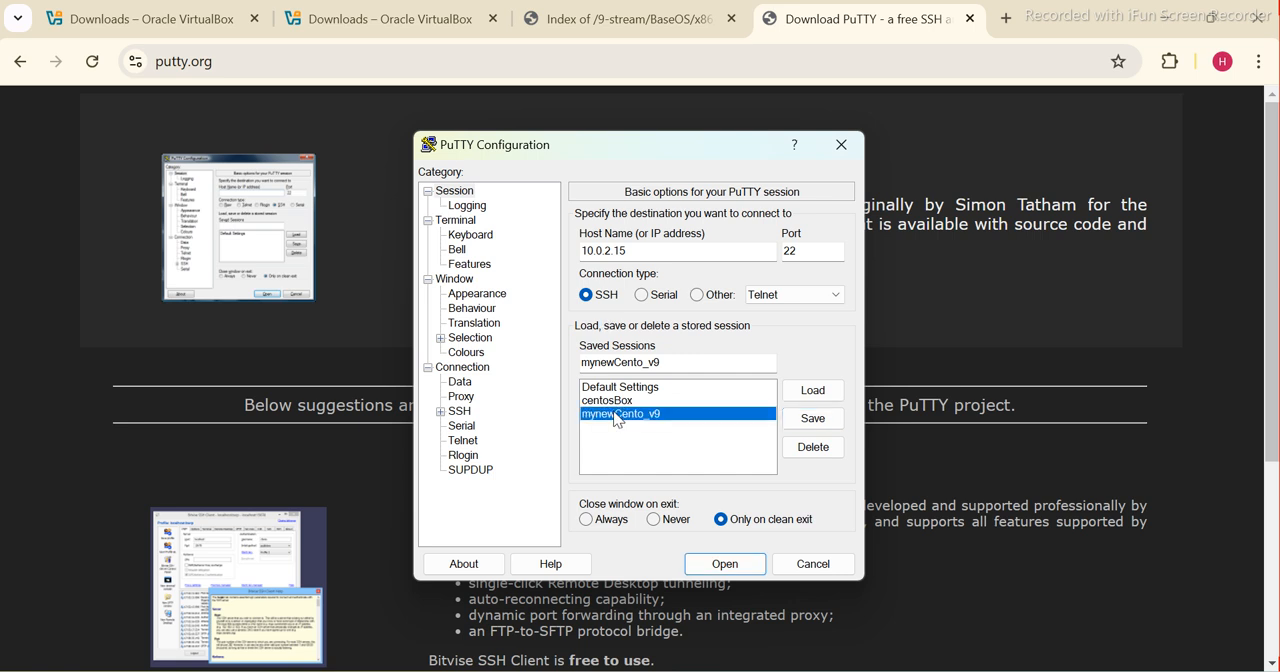
{"action": "left_click", "coordinate": [812, 397]}
{"action": "left_click", "coordinate": [618, 401]}
{"action": "left_click", "coordinate": [814, 394]}
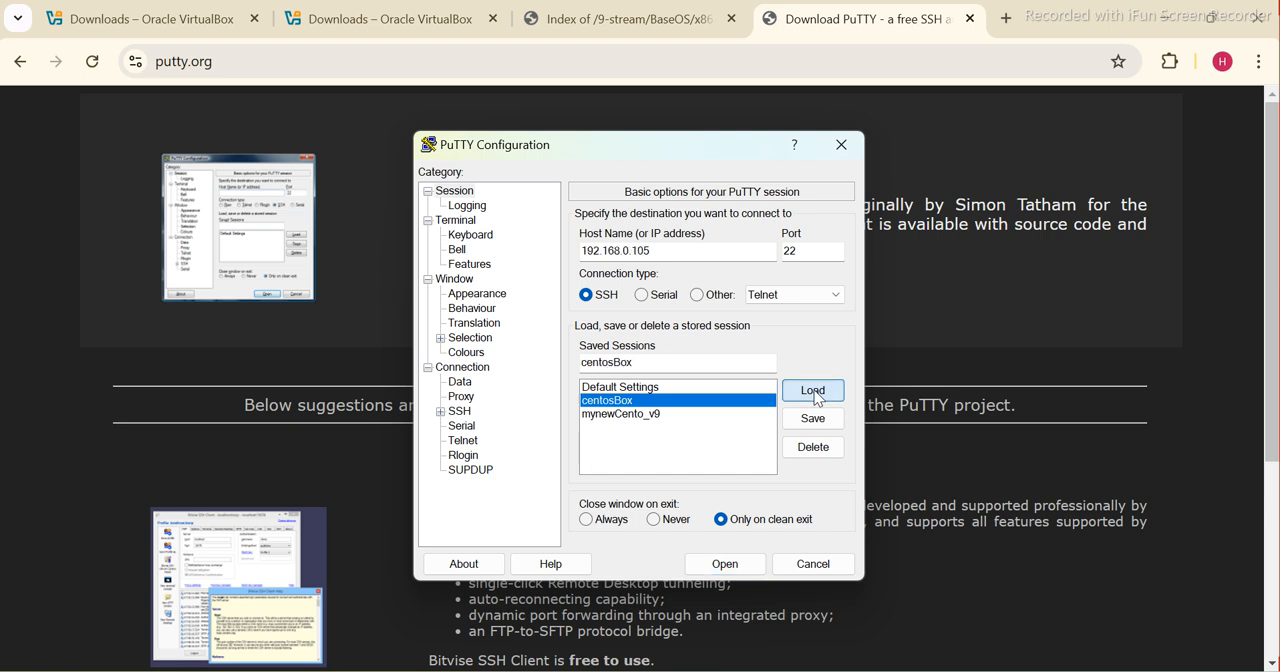
{"action": "left_click_drag", "start_coordinate": [660, 251], "coordinate": [558, 251]}
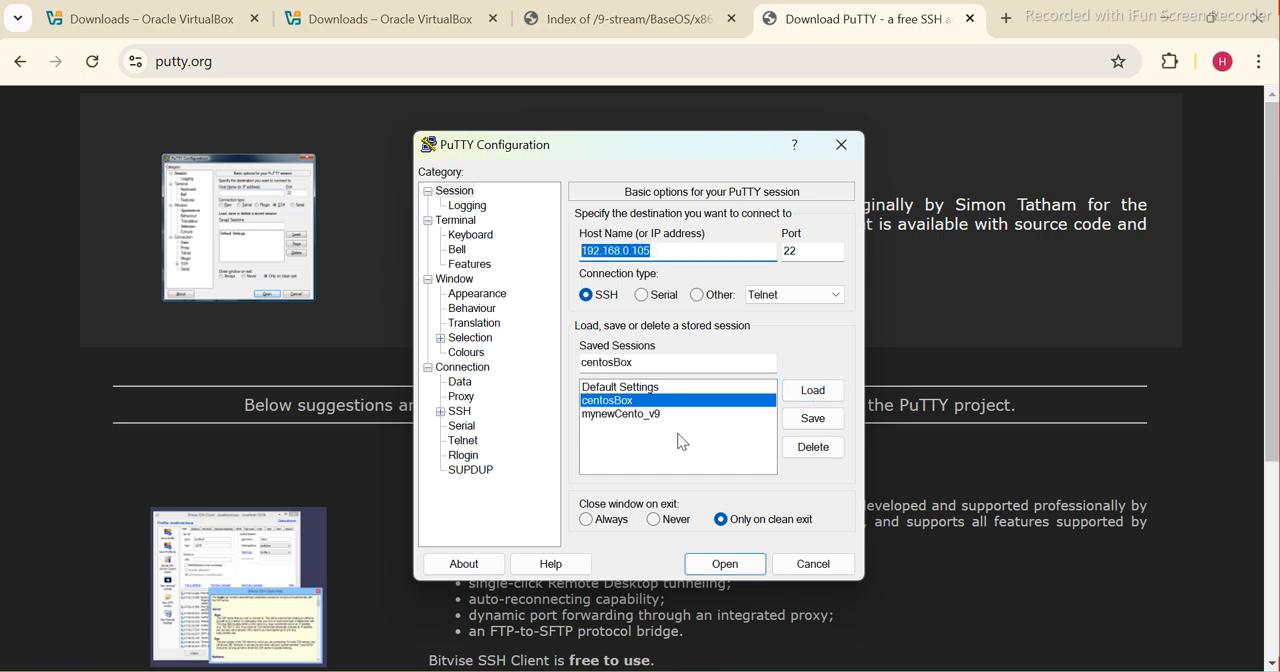
Load the mynewCento_v9 session and open its SSH connection
{"action": "left_click", "coordinate": [630, 413]}
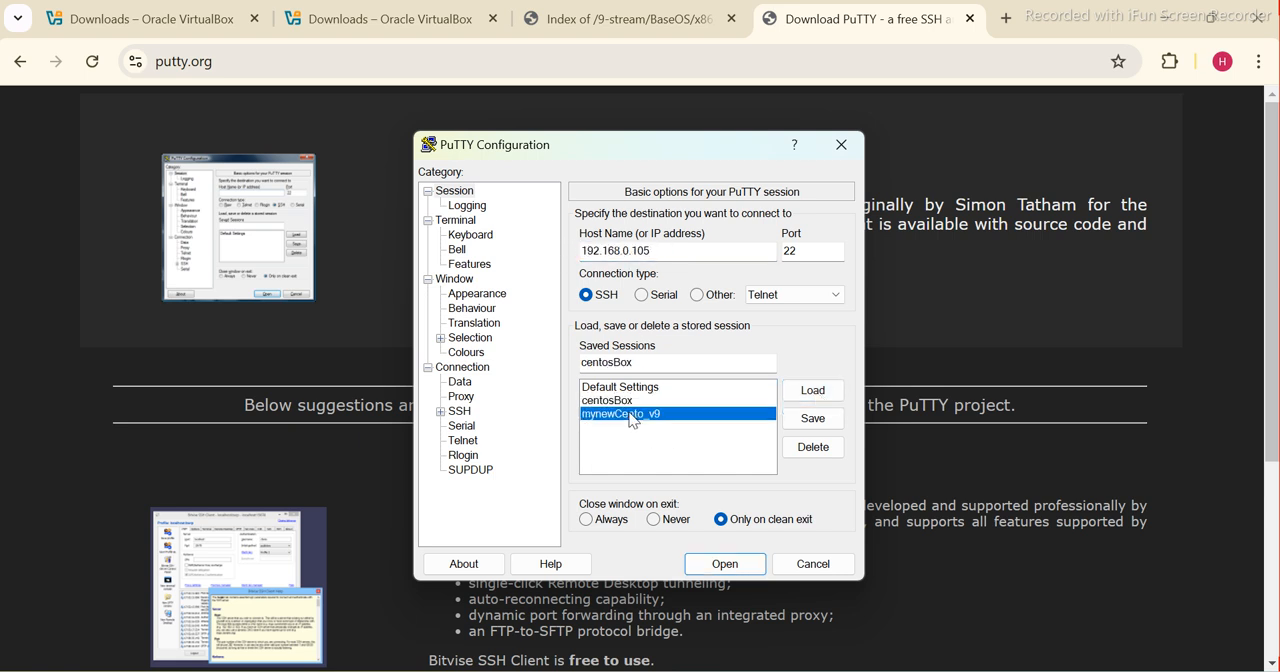
{"action": "left_click", "coordinate": [811, 392]}
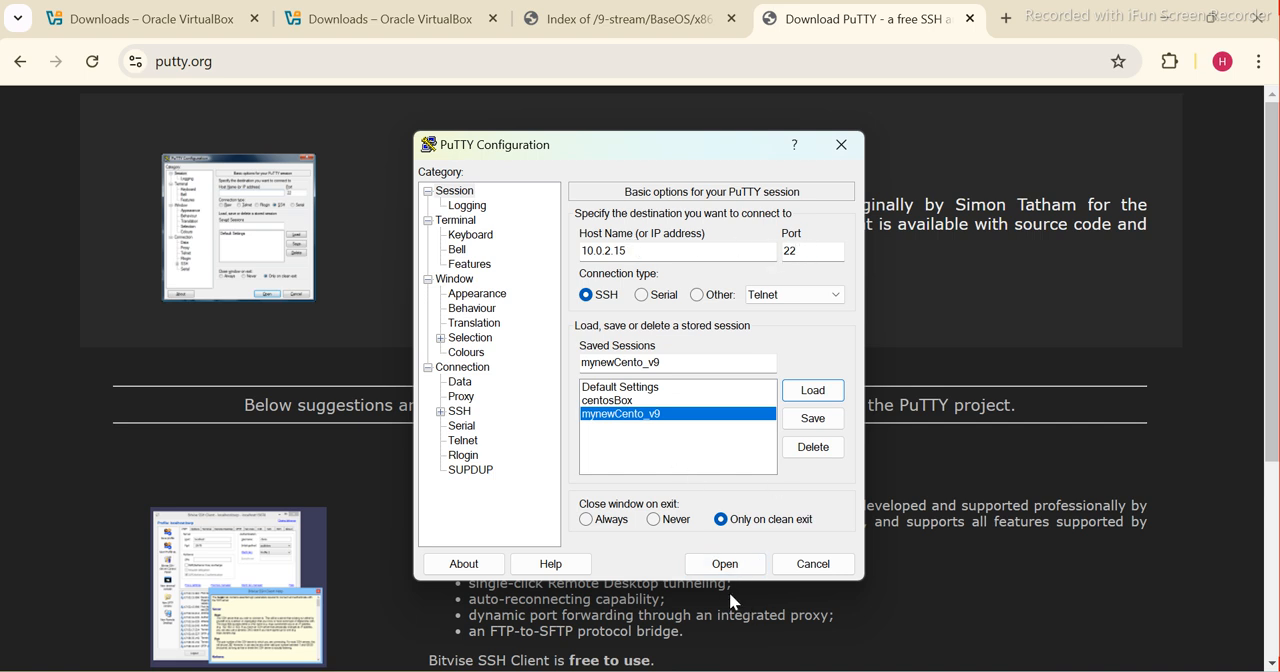
{"action": "left_click", "coordinate": [724, 564]}
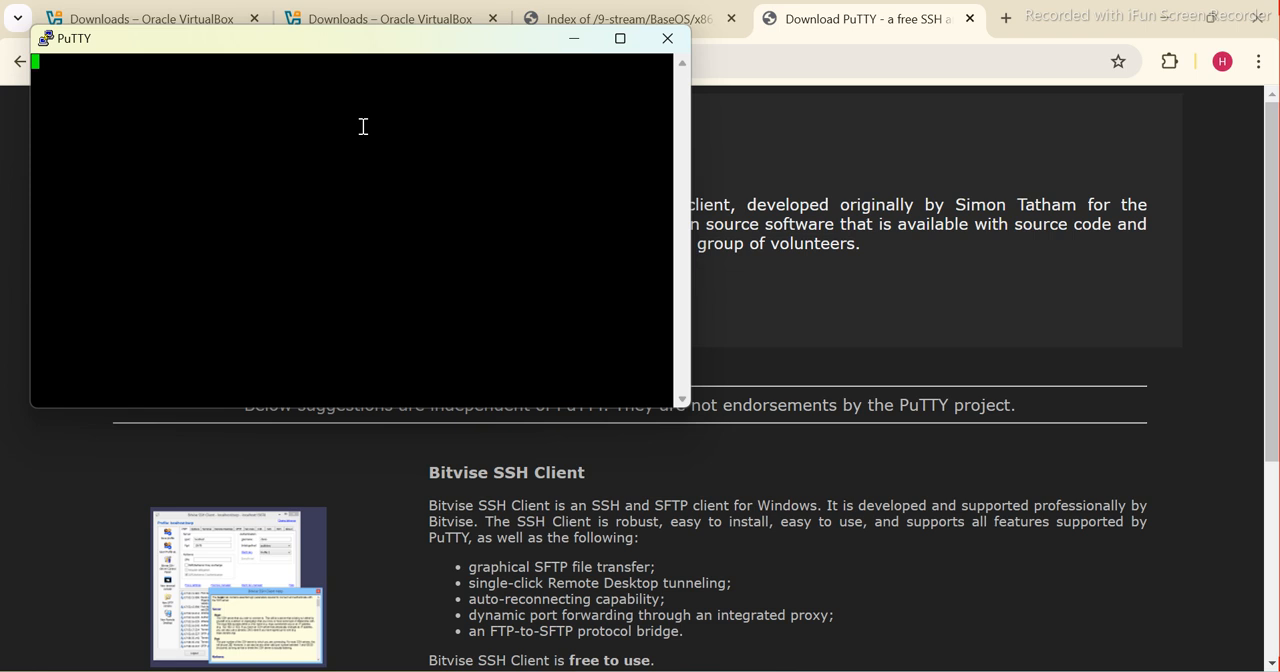
Dismiss the PuTTY network error and close the PuTTY terminal window
{"action": "left_click", "coordinate": [621, 39]}
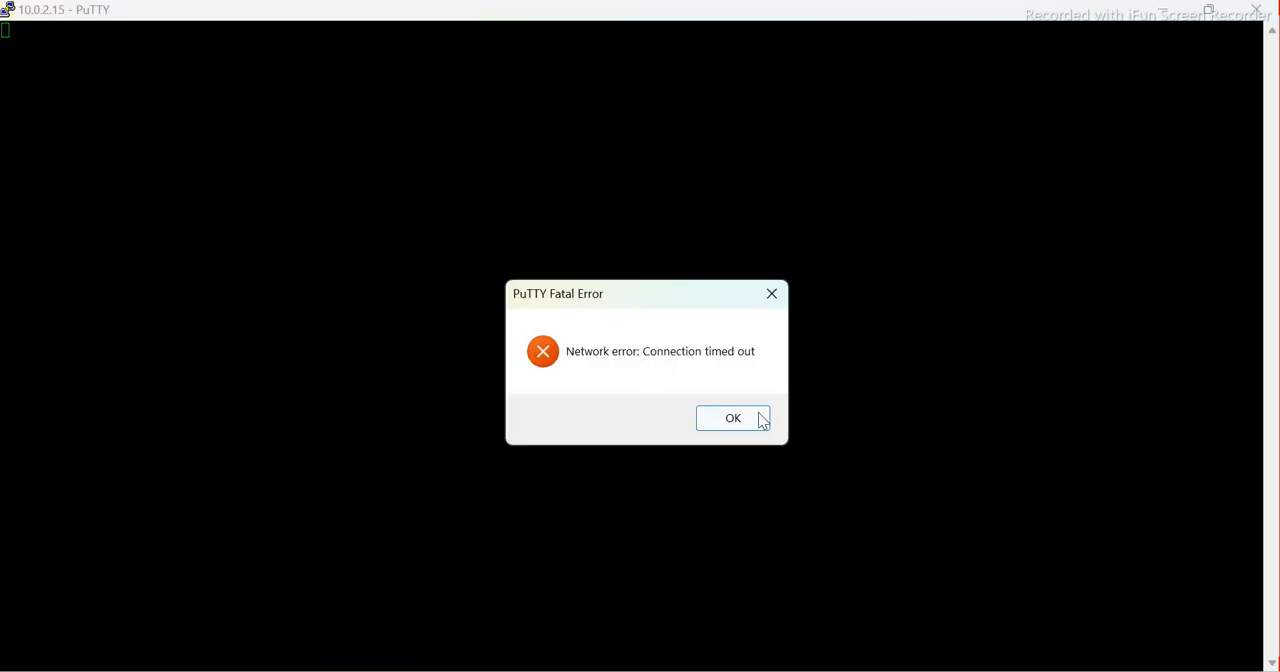
{"action": "left_click", "coordinate": [731, 426]}
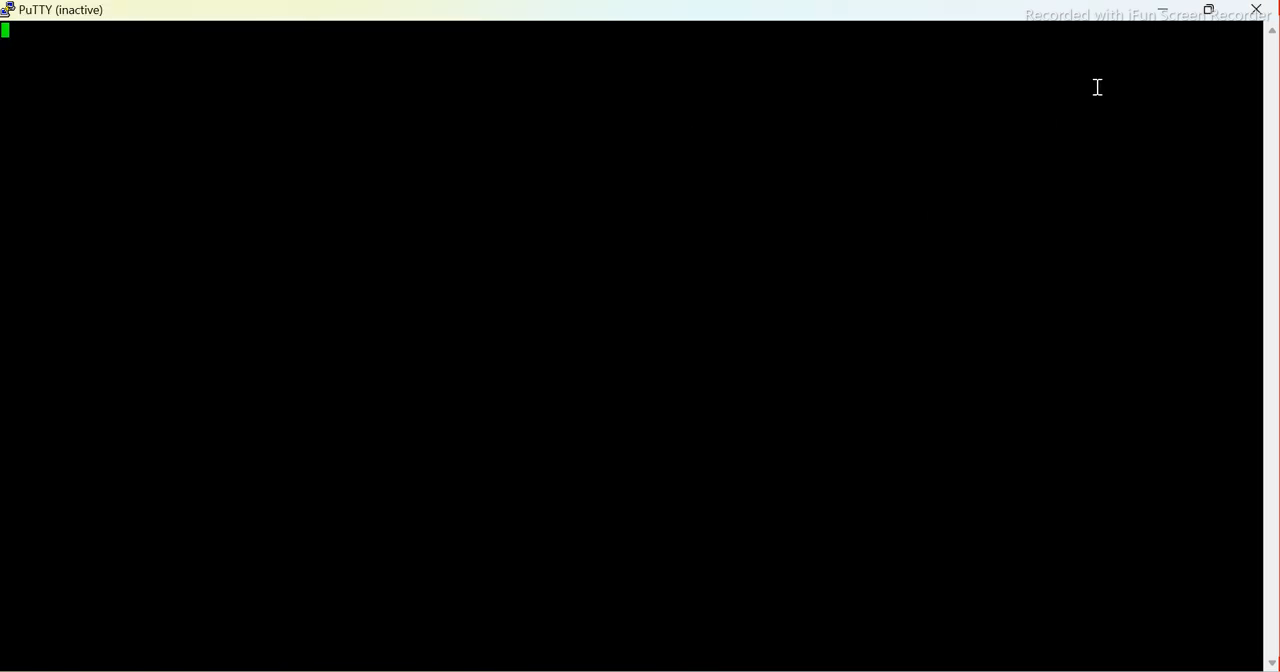
{"action": "left_click", "coordinate": [1250, 20]}
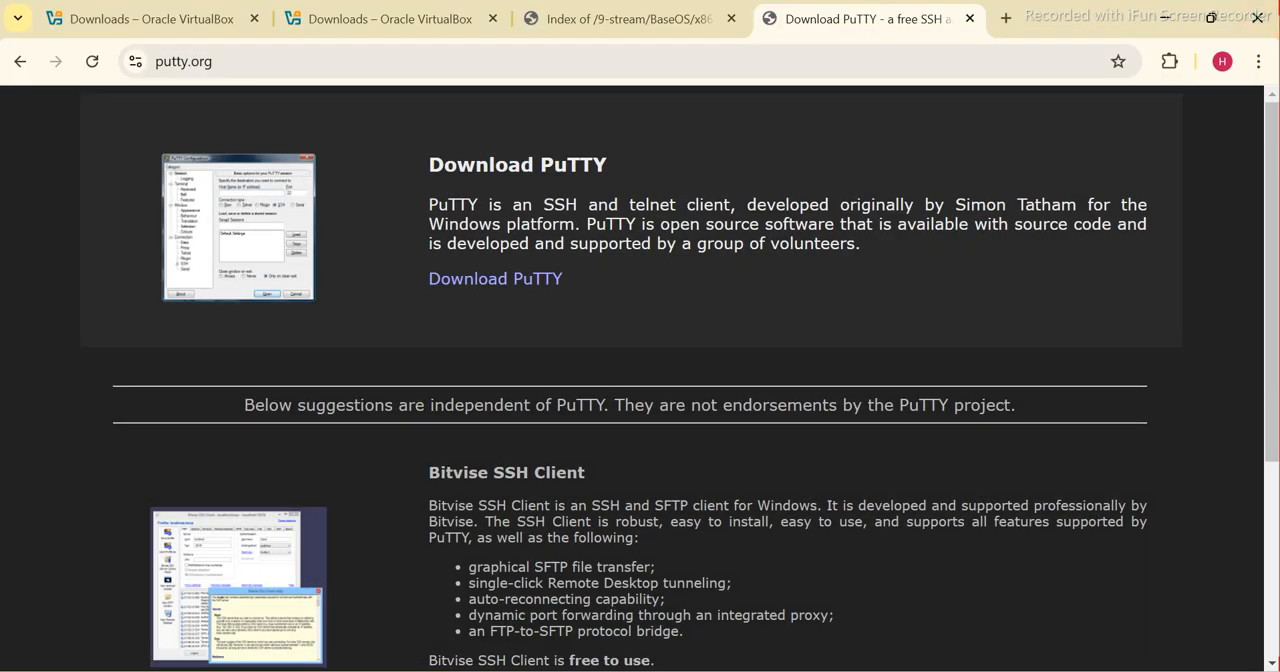
Switch to the Word document with the Linux setup notes and highlight "Enable Secure Shell ( ssh )" in step 5
{"action": "key", "text": "super"}
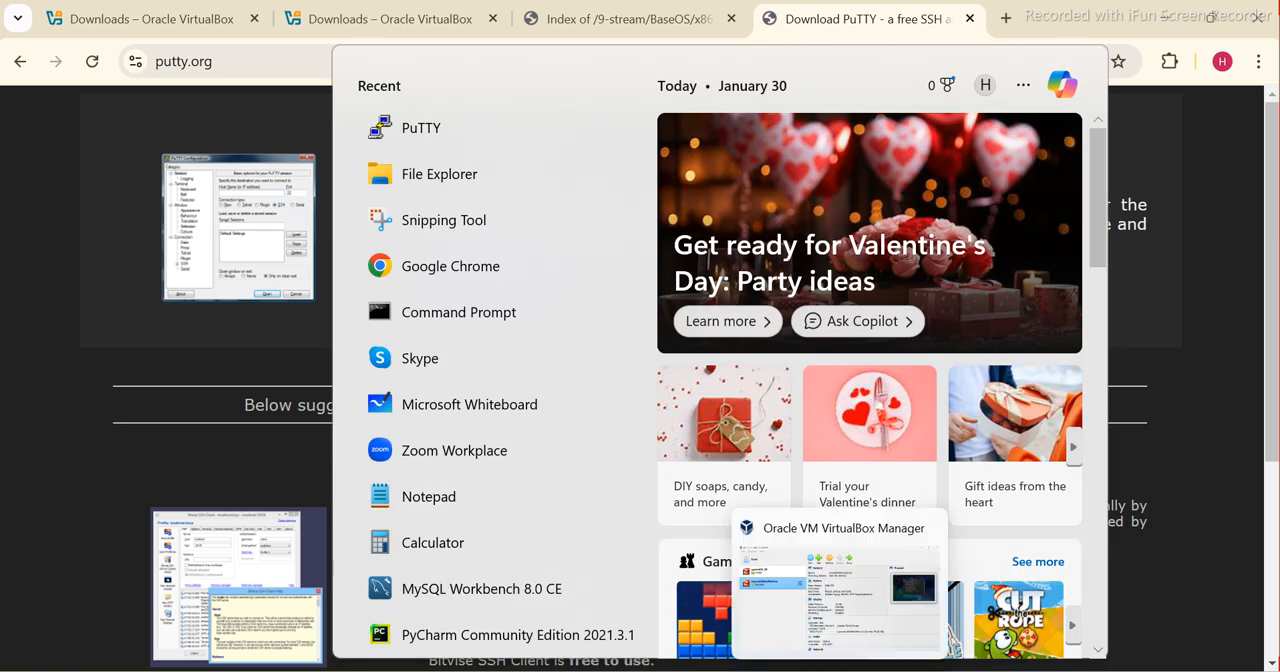
{"action": "mouse_move", "coordinate": [884, 671]}
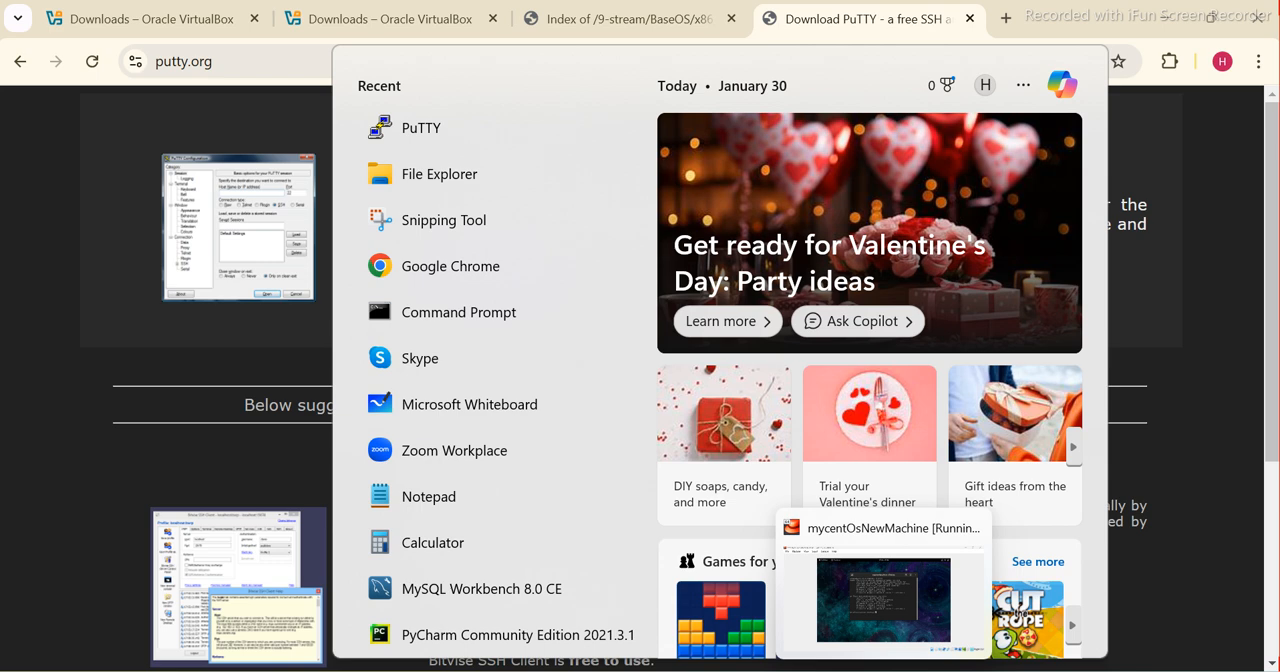
{"action": "left_click", "coordinate": [797, 671]}
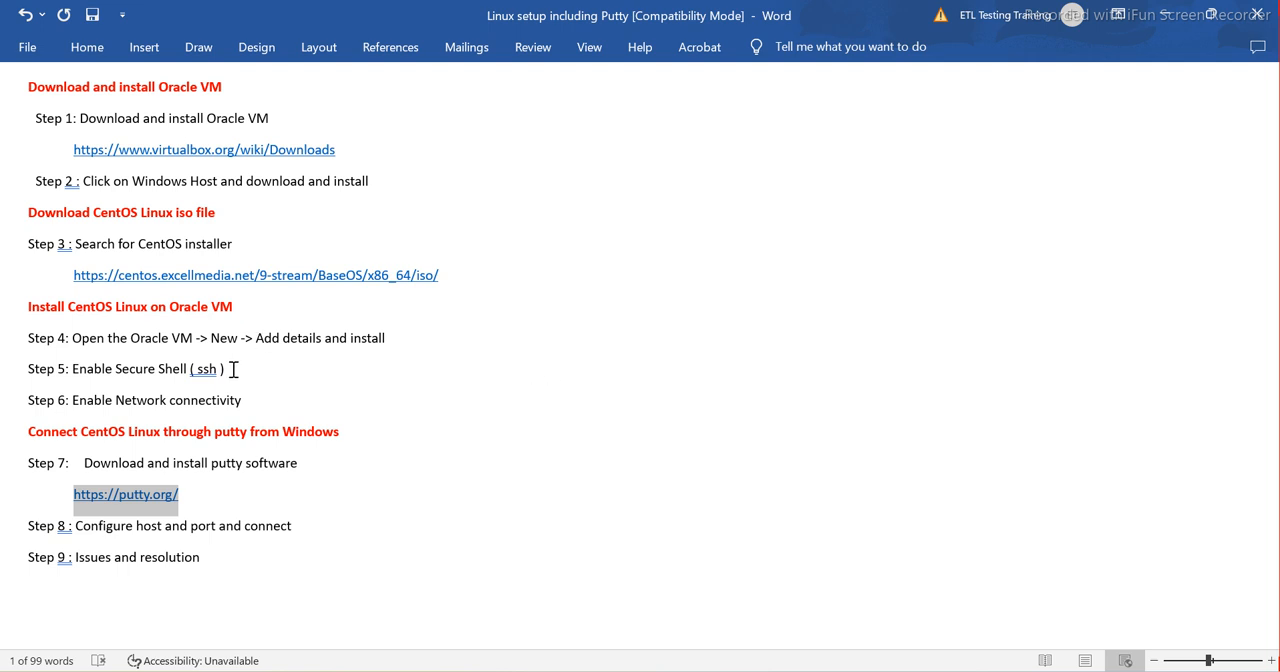
{"action": "left_click_drag", "start_coordinate": [230, 369], "coordinate": [76, 369]}
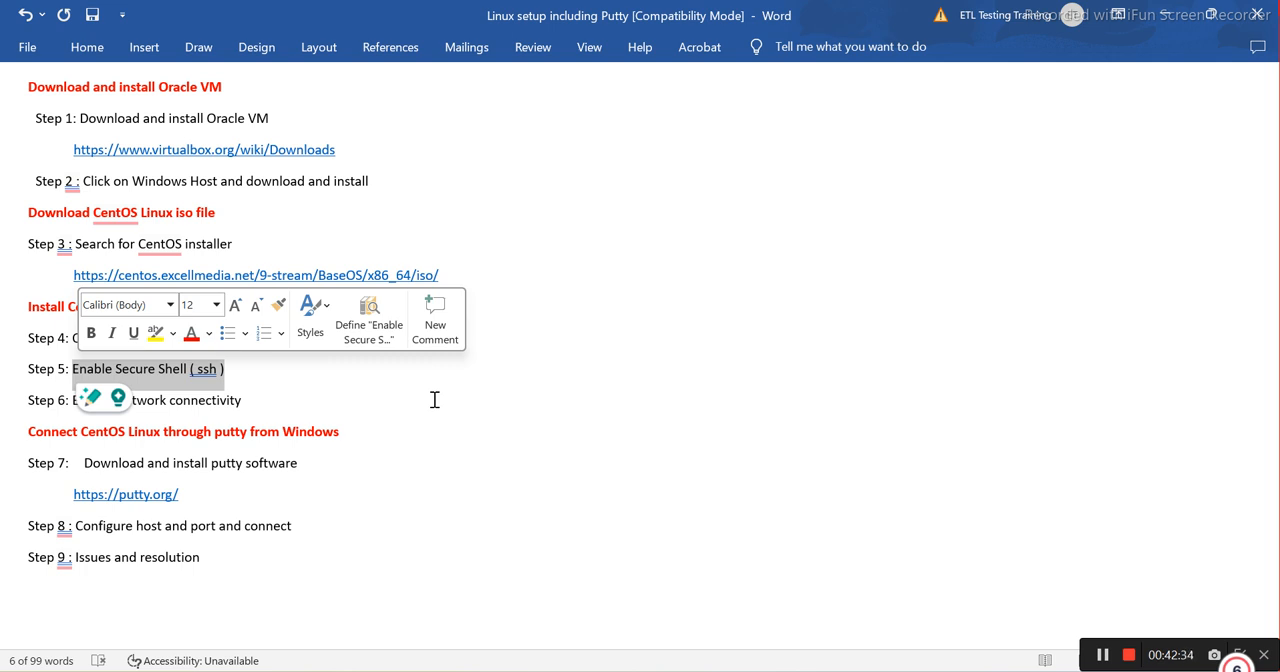
Switch to the mycentOsNewMachine virtual machine and check the current account in its terminal with whoami
{"action": "mouse_move", "coordinate": [839, 666]}
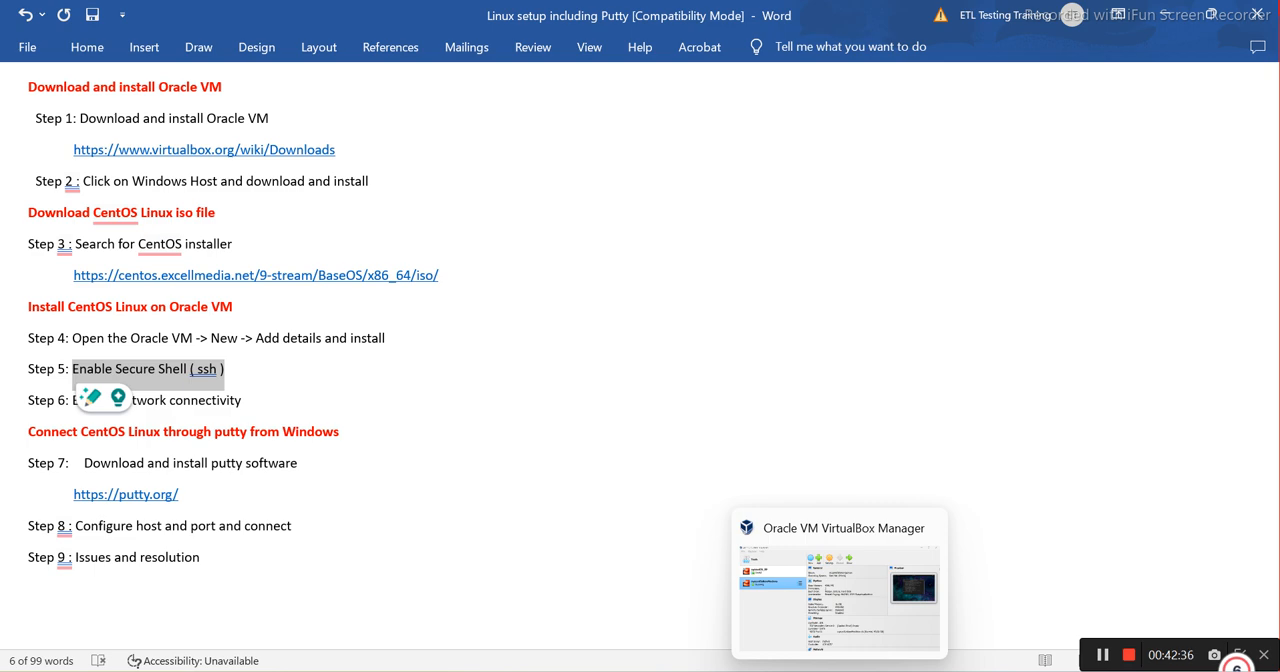
{"action": "left_click", "coordinate": [883, 667]}
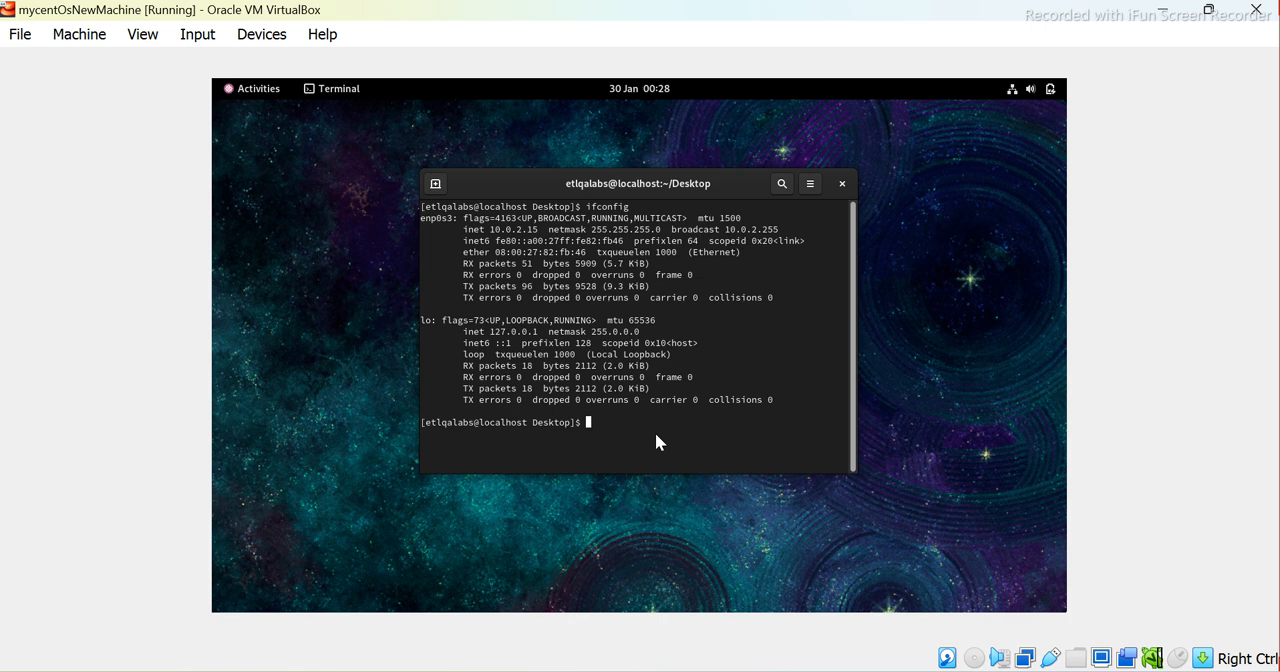
{"action": "type", "text": "whoami"}
{"action": "key", "text": "Return"}
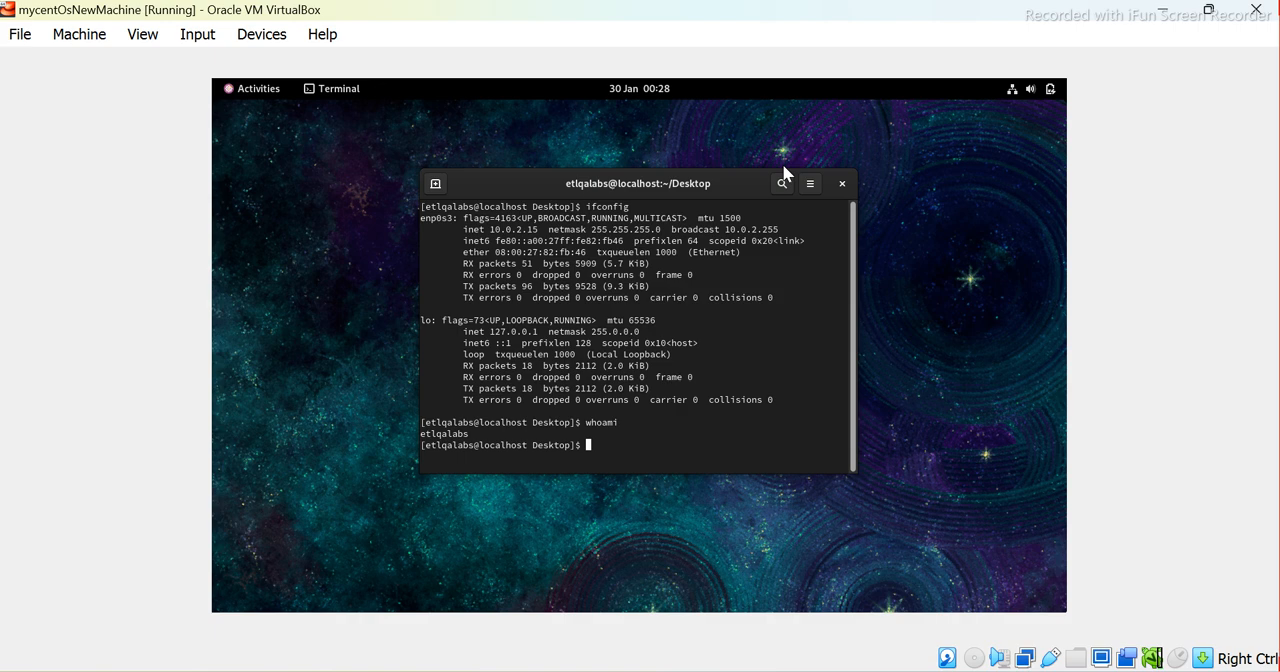
{"action": "left_click", "coordinate": [8, 10]}
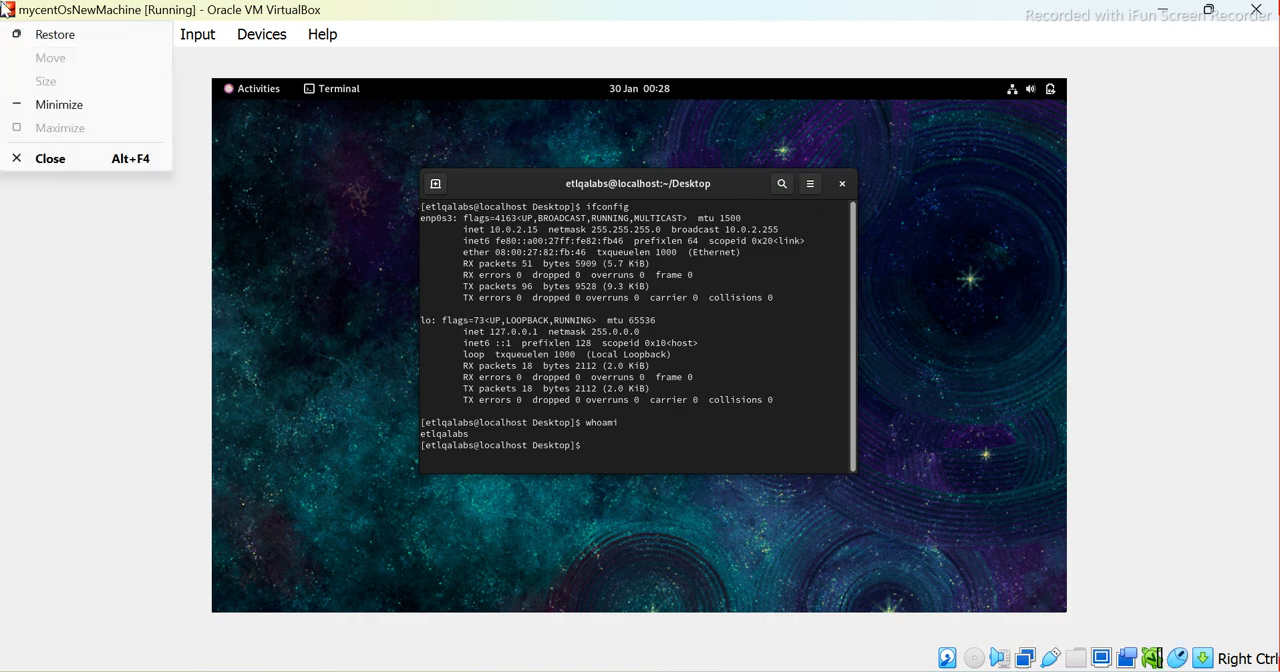
{"action": "left_click", "coordinate": [8, 35]}
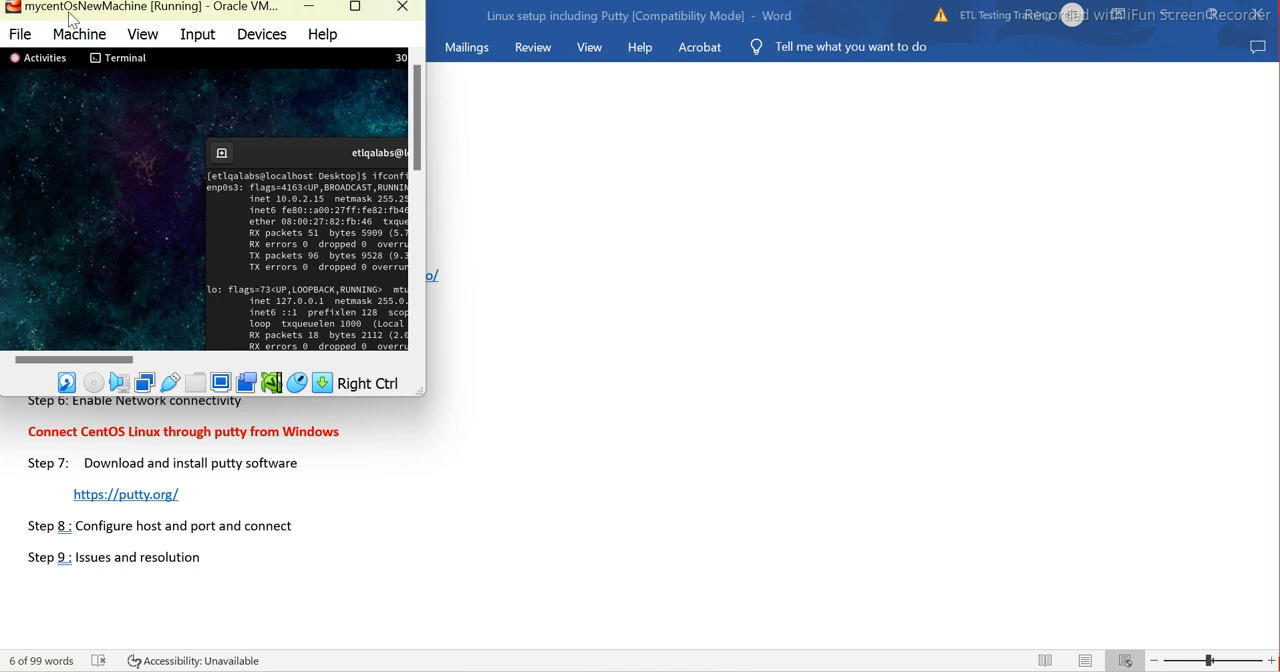
{"action": "left_click", "coordinate": [357, 8]}
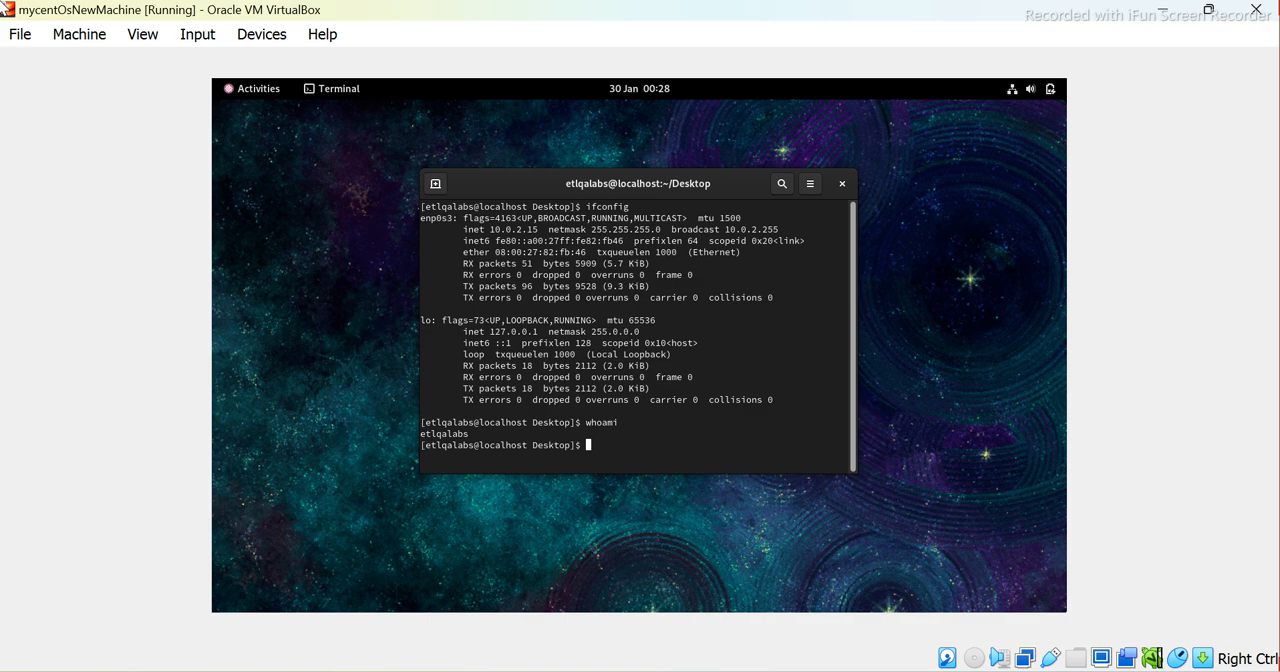
Switch to the root account with su -, entering the root password, and check the account with whoami
{"action": "type", "text": "su -"}
{"action": "key", "text": "Return"}
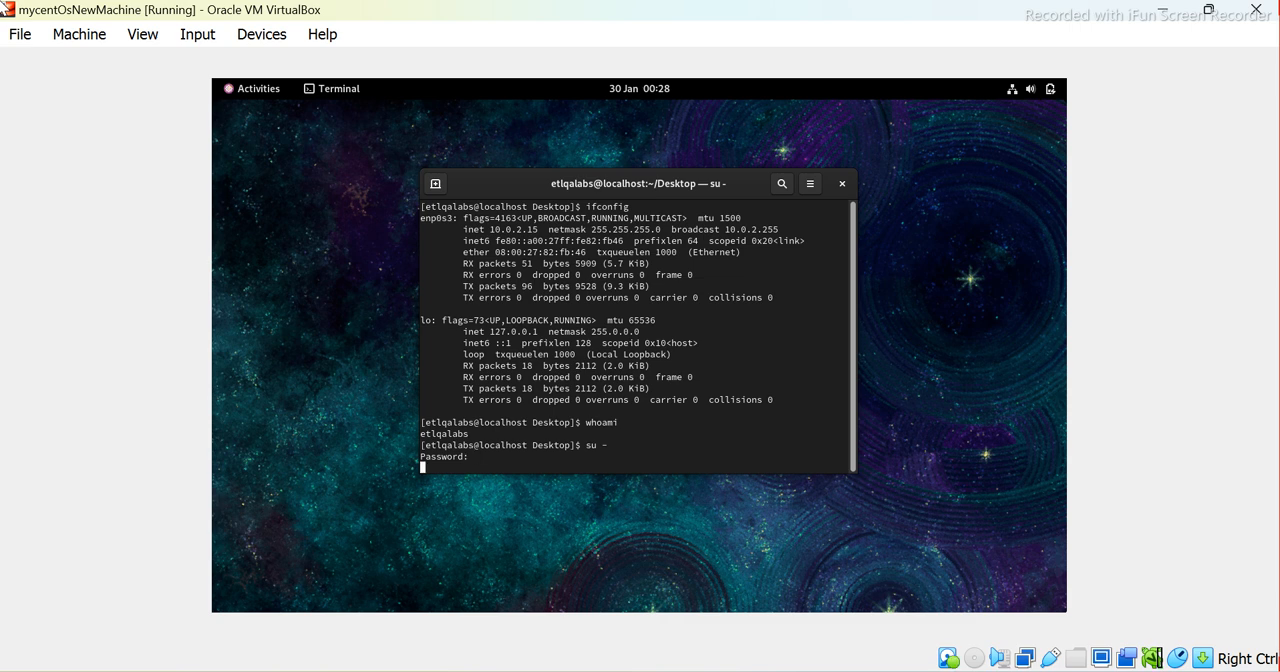
{"action": "key", "text": "Return"}
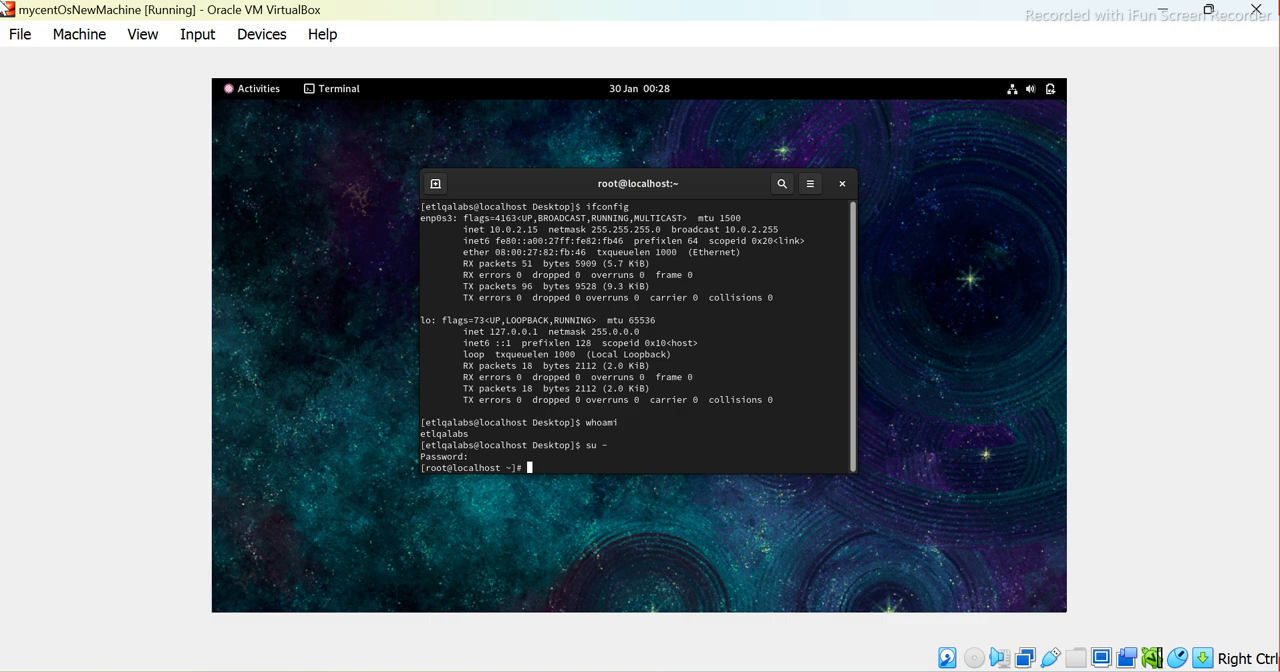
{"action": "type", "text": "whoami"}
{"action": "key", "text": "Return"}
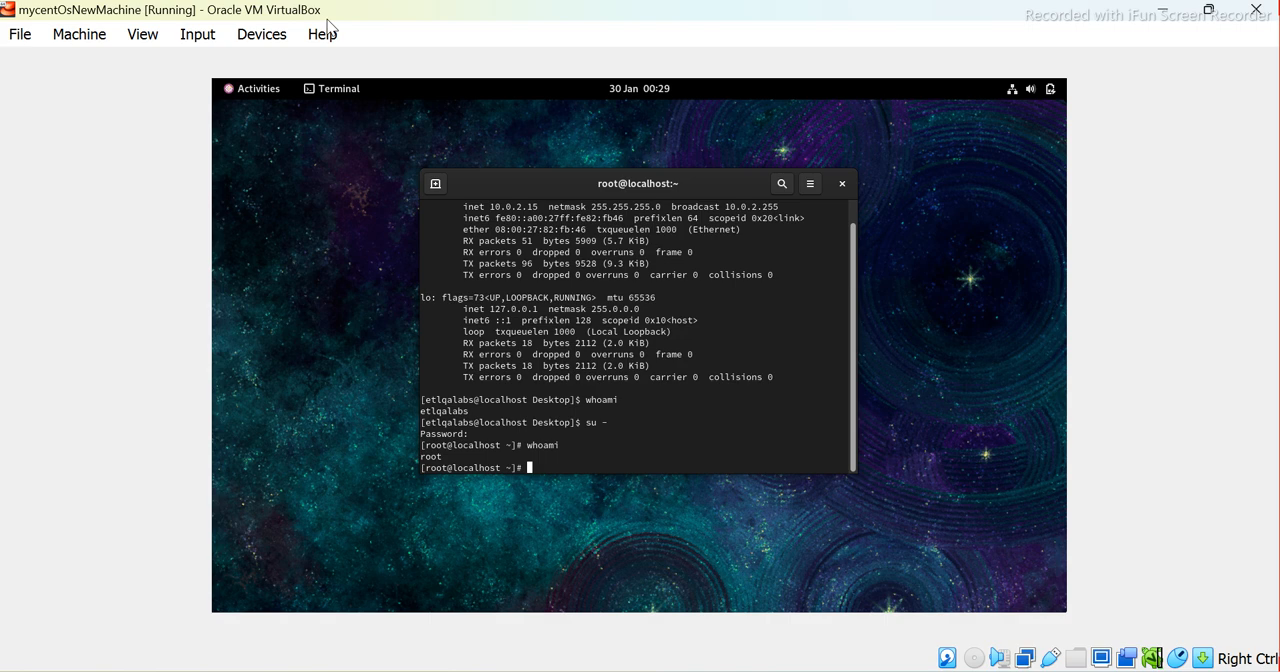
Clear the terminal and check the SSH service with sudo systemctl status sshd, quitting the status view after reading it
{"action": "type", "text": "c"}
{"action": "type", "text": "lear"}
{"action": "key", "text": "Return"}
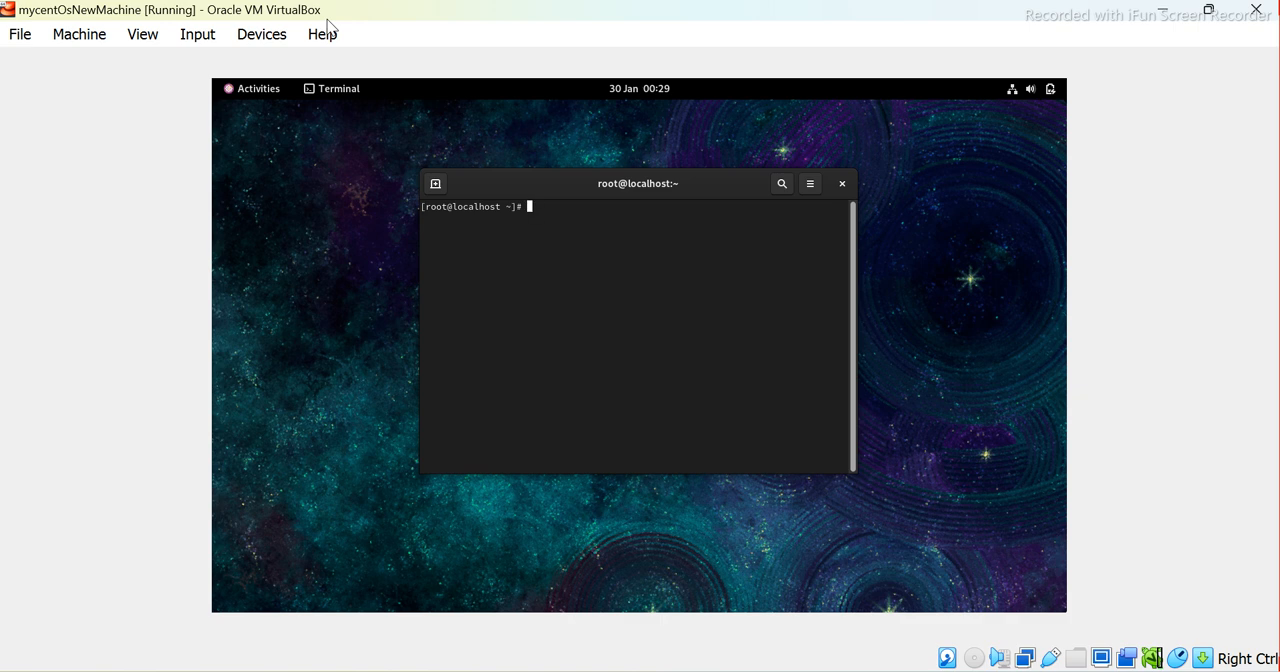
{"action": "type", "text": "sudo systemctl status sshd"}
{"action": "key", "text": "Return"}
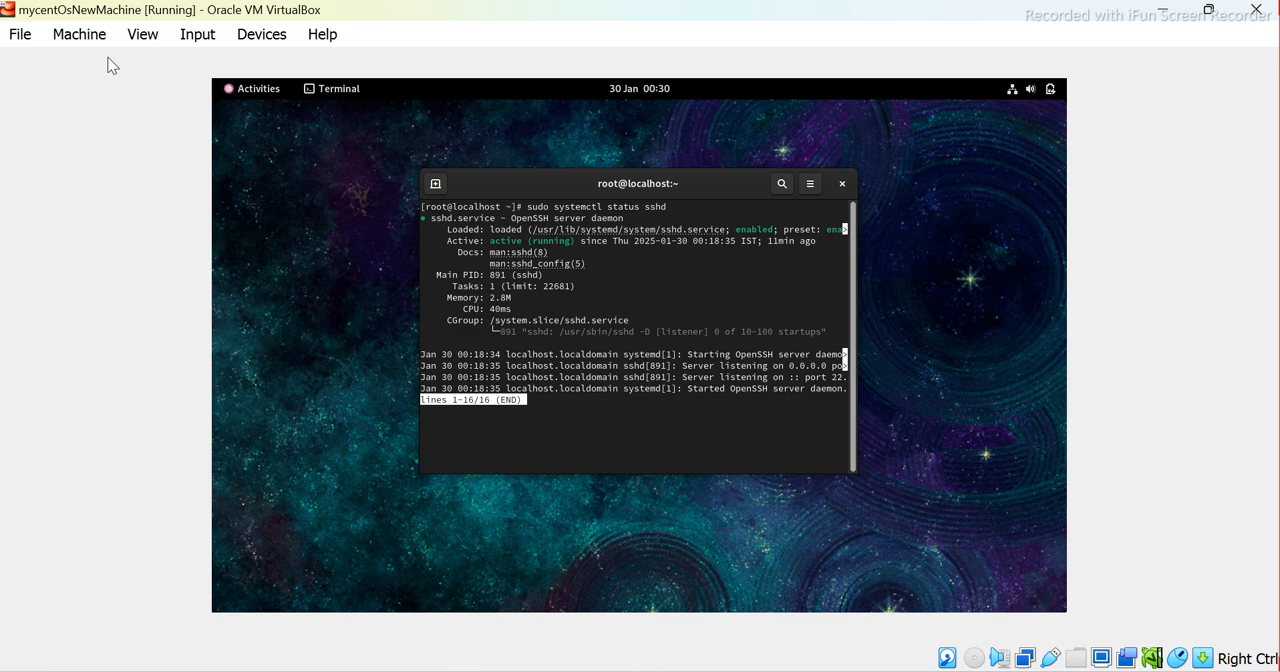
{"action": "type", "text": "q"}
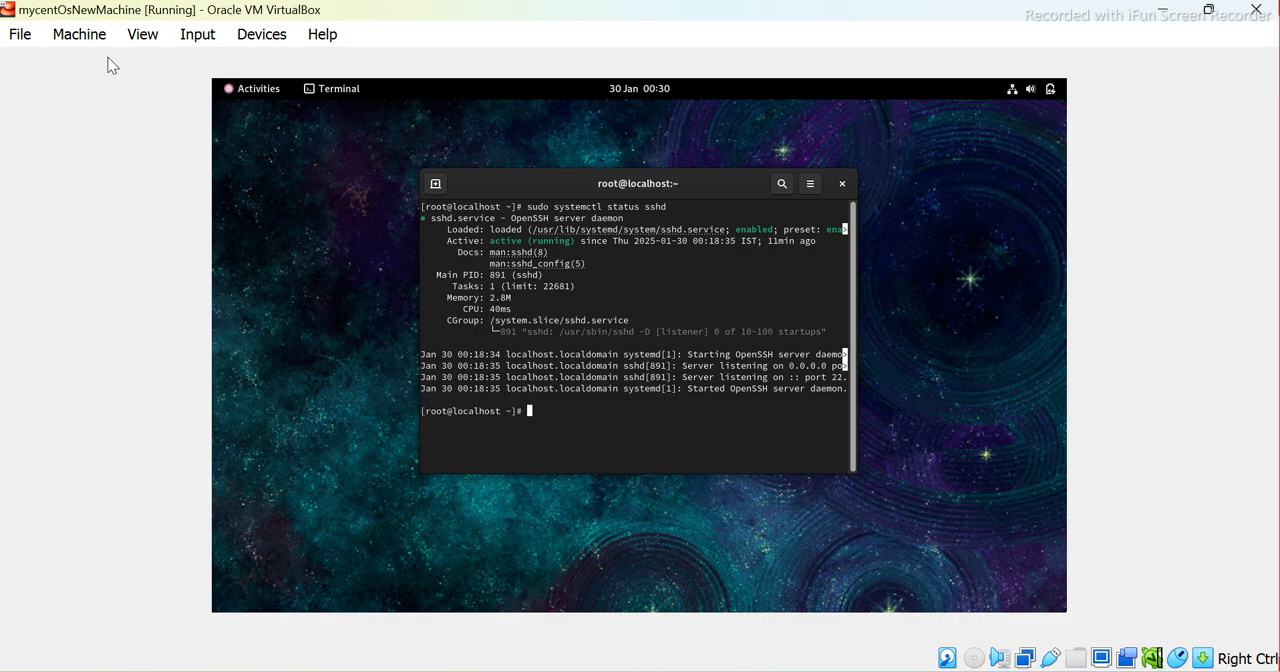
{"action": "type", "text": "clear"}
Clear the terminal and open /etc/ssh/sshd_config in vi with sudo
{"action": "key", "text": "Return"}
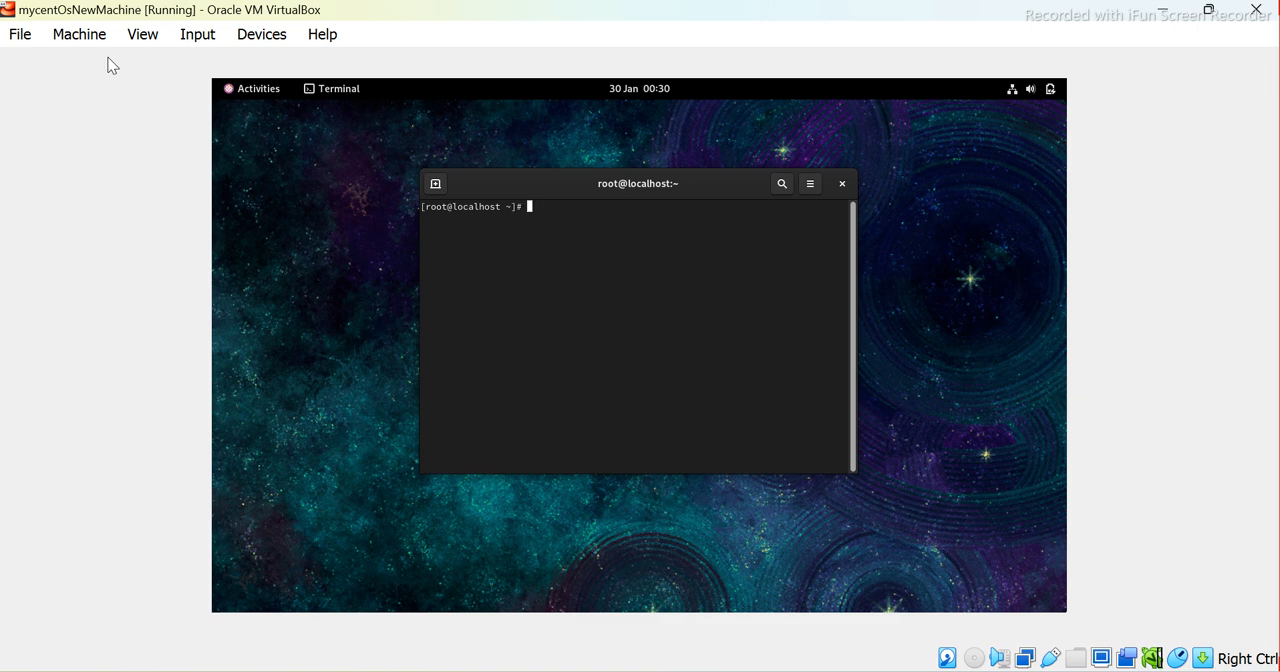
{"action": "type", "text": "vi"}
{"action": "key", "text": "BackSpace"}
{"action": "key", "text": "BackSpace"}
{"action": "type", "text": "sudo vi"}
{"action": "type", "text": "/etc/ssh/sshd_config"}
{"action": "key", "text": "Return"}
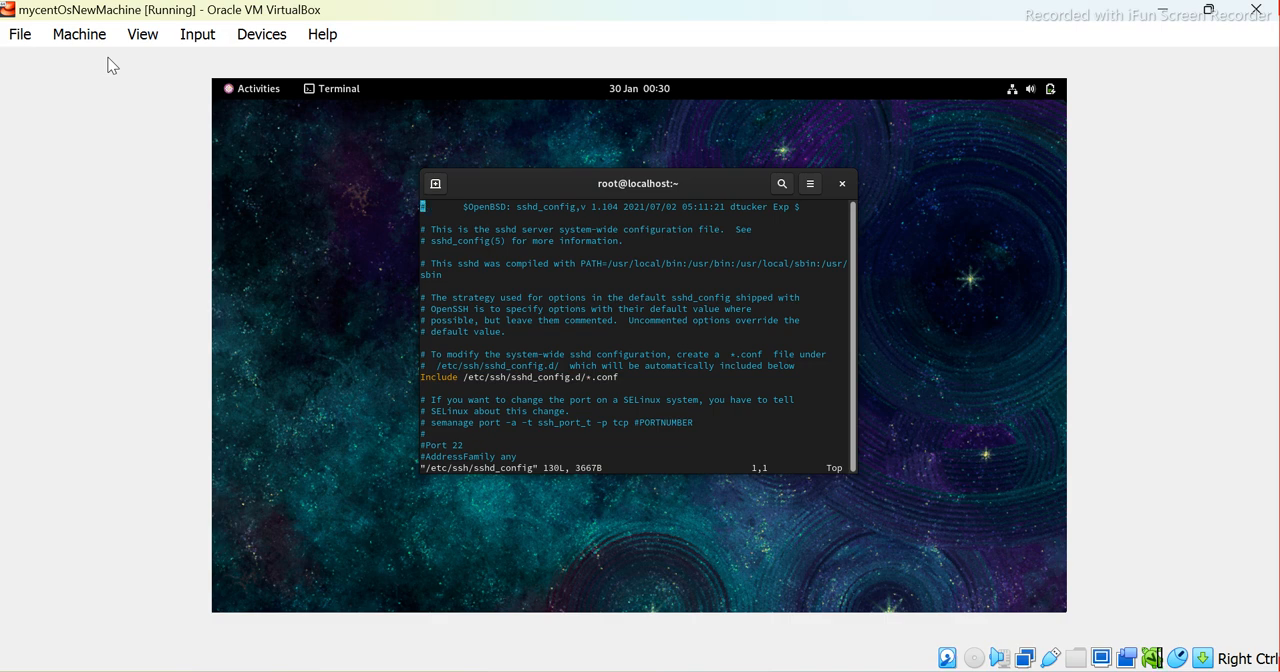
Uncomment the Port 22 and ListenAddress 0.0.0.0 lines in sshd_config
{"action": "key", "text": "Down"}
{"action": "key", "text": "Down"}
{"action": "key", "text": "Down"}
{"action": "key", "text": "Down"}
{"action": "key", "text": "Down"}
{"action": "key", "text": "Down"}
{"action": "key", "text": "Down"}
{"action": "key", "text": "Down"}
{"action": "key", "text": "Down"}
{"action": "key", "text": "Down"}
{"action": "key", "text": "Down"}
{"action": "key", "text": "Down"}
{"action": "key", "text": "Down"}
{"action": "key", "text": "Down"}
{"action": "key", "text": "Down"}
{"action": "key", "text": "Down"}
{"action": "key", "text": "Down"}
{"action": "key", "text": "Down"}
{"action": "key", "text": "Down"}
{"action": "key", "text": "Down"}
{"action": "key", "text": "Down"}
{"action": "key", "text": "Down"}
{"action": "key", "text": "Down"}
{"action": "key", "text": "Down"}
{"action": "key", "text": "Down"}
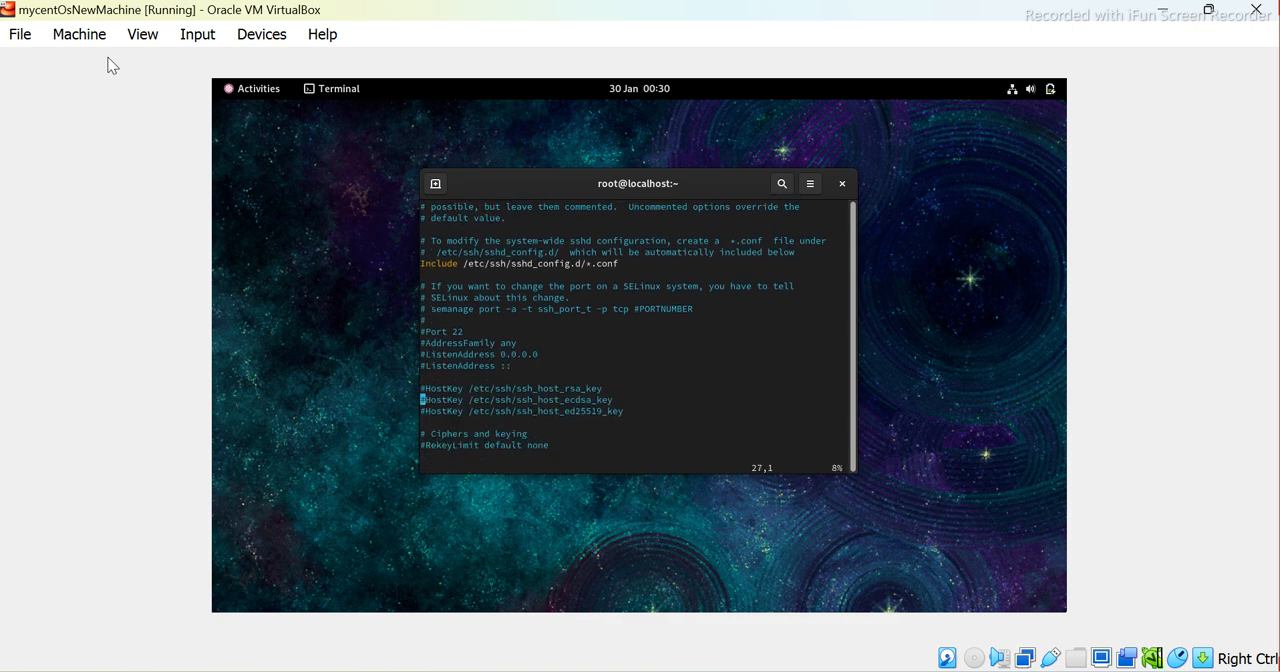
{"action": "key", "text": "Up"}
{"action": "key", "text": "Up"}
{"action": "key", "text": "Up"}
{"action": "key", "text": "Up"}
{"action": "key", "text": "Up"}
{"action": "key", "text": "Up"}
{"action": "key", "text": "Up"}
{"action": "key", "text": "Up"}
{"action": "key", "text": "Up"}
{"action": "key", "text": "Up"}
{"action": "key", "text": "Up"}
{"action": "key", "text": "Down"}
{"action": "key", "text": "Down"}
{"action": "key", "text": "Down"}
{"action": "key", "text": "Down"}
{"action": "key", "text": "Down"}
{"action": "key", "text": "i"}
{"action": "key", "text": "Delete"}
{"action": "key", "text": "Down"}
{"action": "key", "text": "Down"}
{"action": "key", "text": "Delete"}
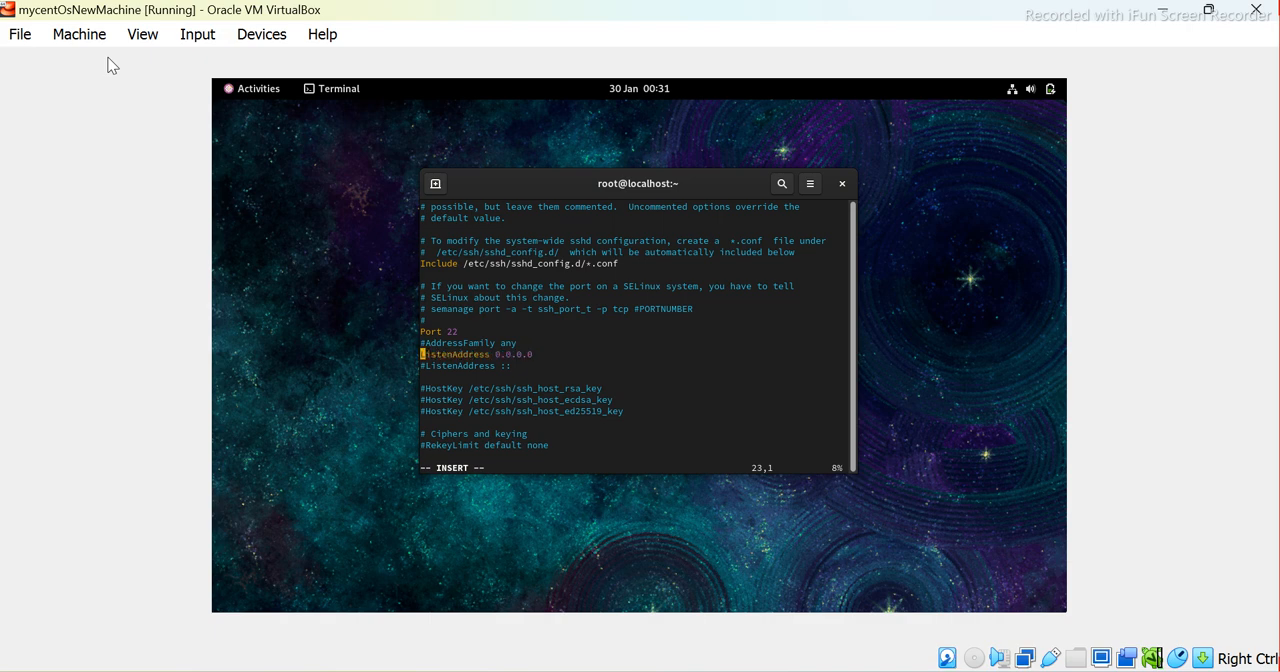
Look through the authentication, Kerberos, GSSAPI and PAM sections of sshd_config
{"action": "key", "text": "Down"}
{"action": "key", "text": "Down"}
{"action": "key", "text": "Down"}
{"action": "key", "text": "Down"}
{"action": "key", "text": "Down"}
{"action": "key", "text": "Down"}
{"action": "key", "text": "Down"}
{"action": "key", "text": "Down"}
{"action": "key", "text": "Down"}
{"action": "key", "text": "Down"}
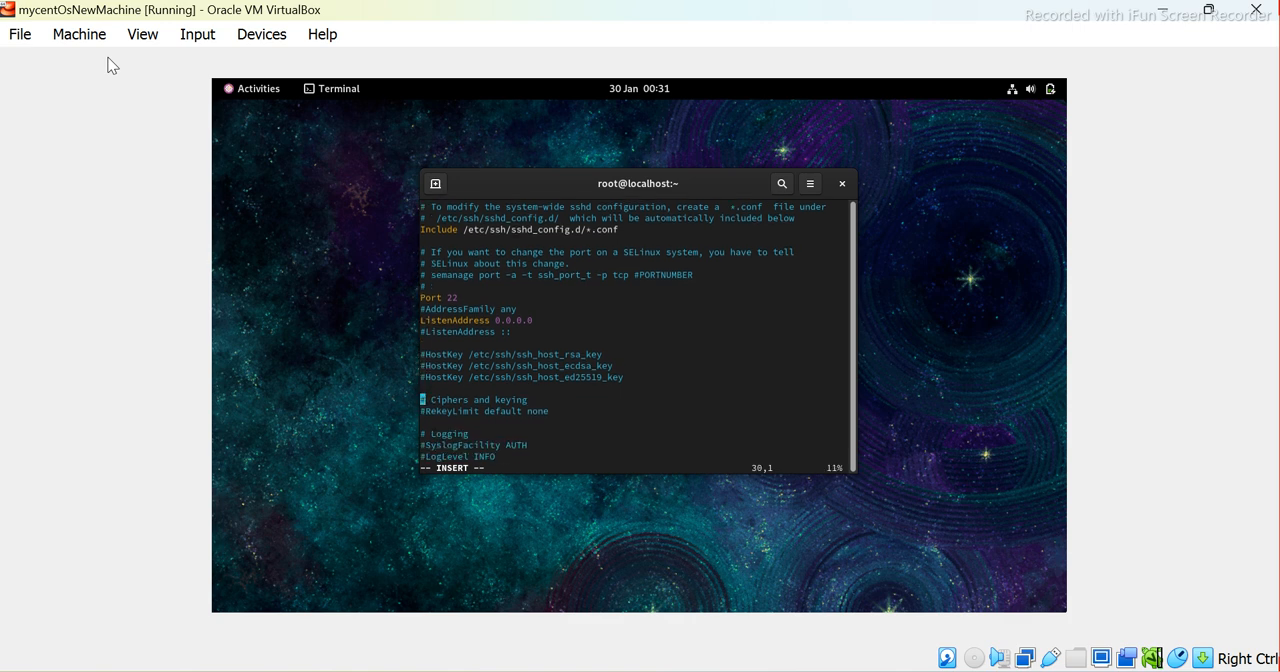
{"action": "key", "text": "Down"}
{"action": "key", "text": "Down"}
{"action": "key", "text": "Down"}
{"action": "key", "text": "Down"}
{"action": "key", "text": "Down"}
{"action": "key", "text": "Down"}
{"action": "key", "text": "Down"}
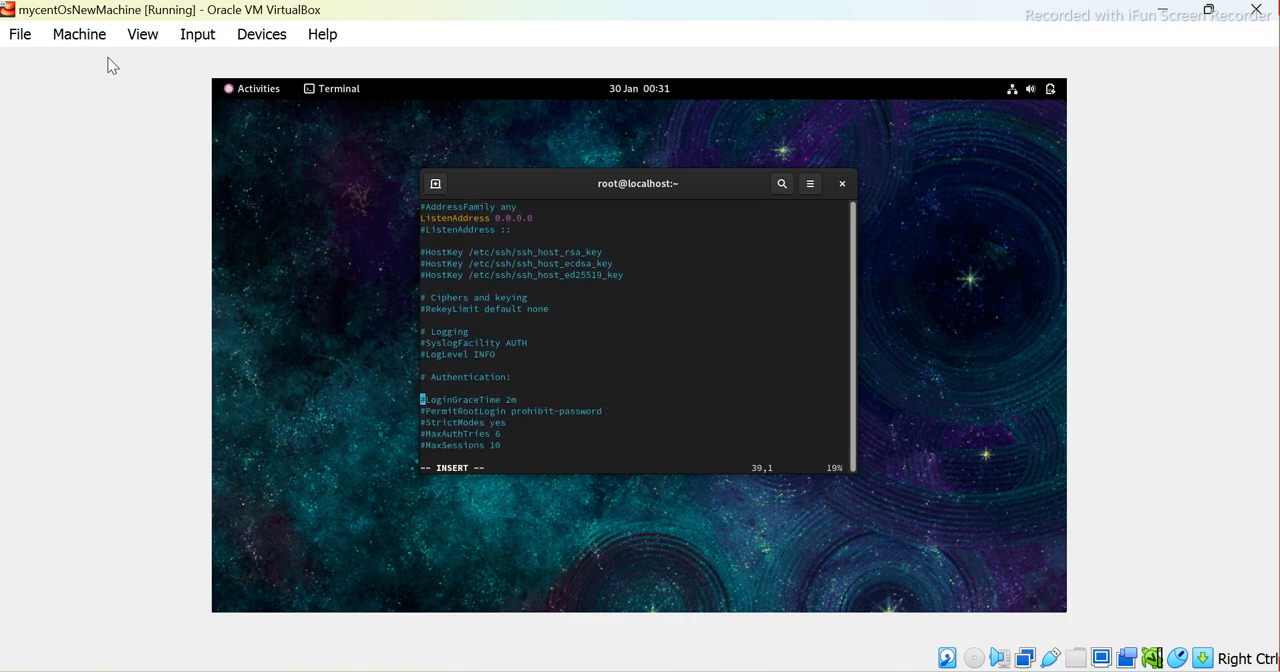
{"action": "key", "text": "Down"}
{"action": "key", "text": "Down"}
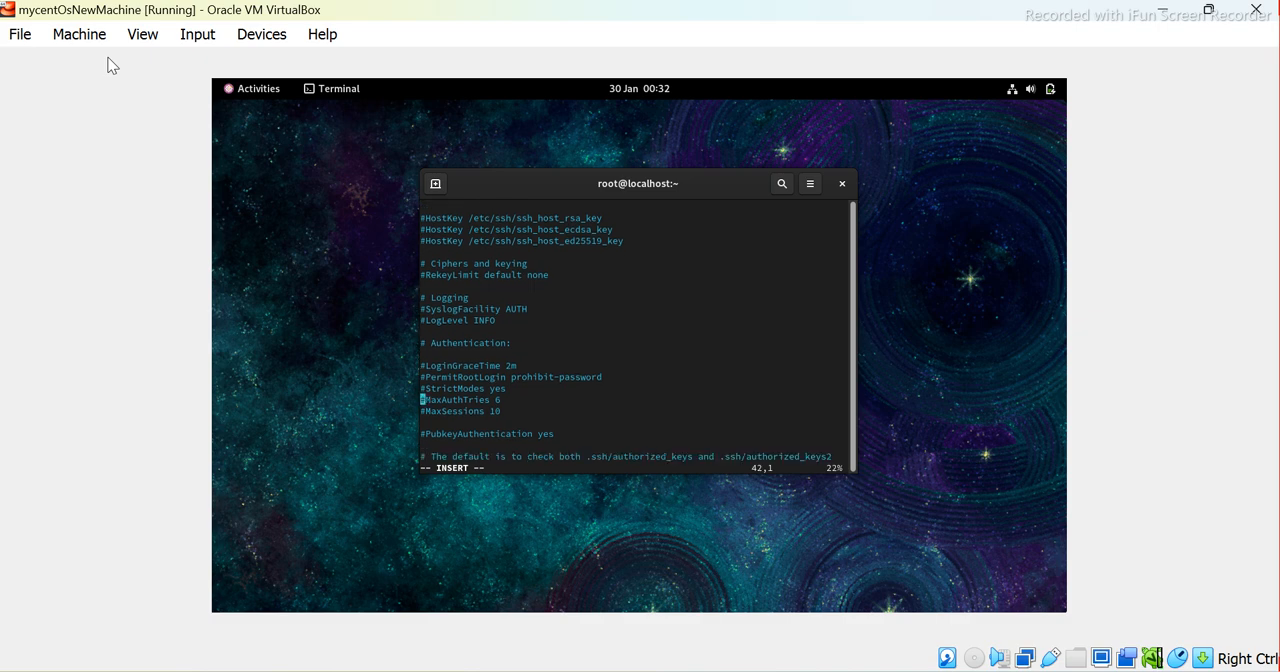
{"action": "key", "text": "Down"}
{"action": "key", "text": "Down"}
{"action": "key", "text": "Down"}
{"action": "key", "text": "Down"}
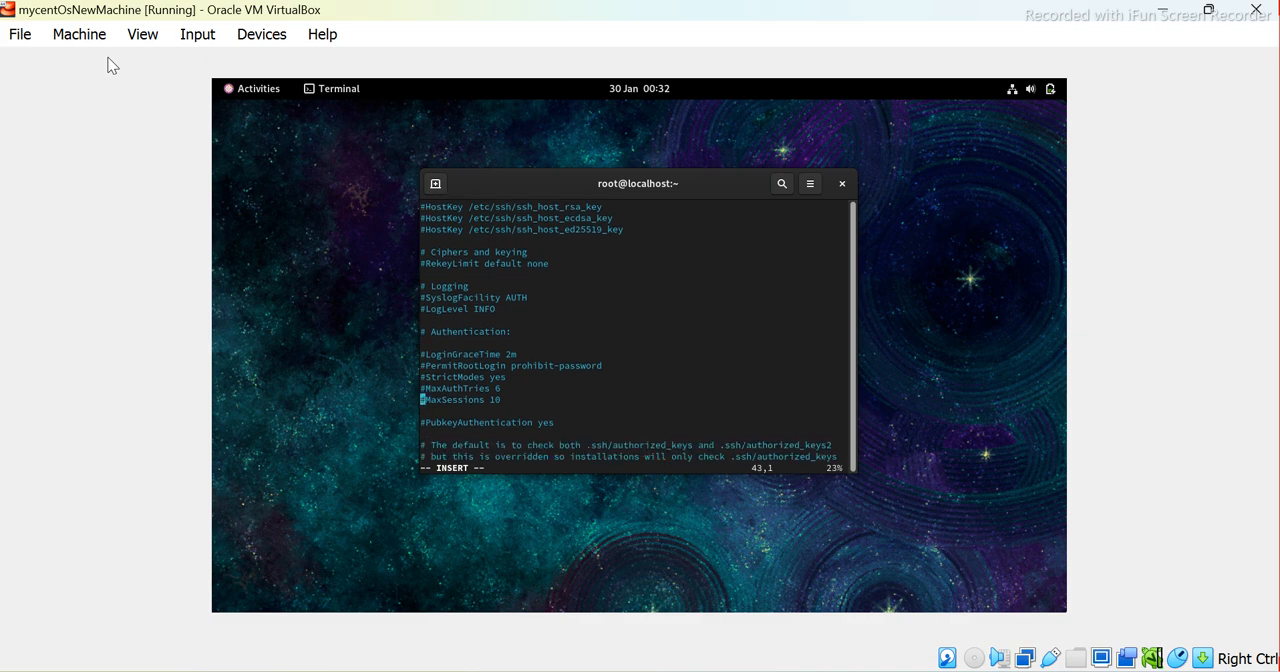
{"action": "key", "text": "Down"}
{"action": "key", "text": "Down"}
{"action": "key", "text": "Down"}
{"action": "key", "text": "Down"}
{"action": "key", "text": "Down"}
{"action": "key", "text": "Down"}
{"action": "key", "text": "Down"}
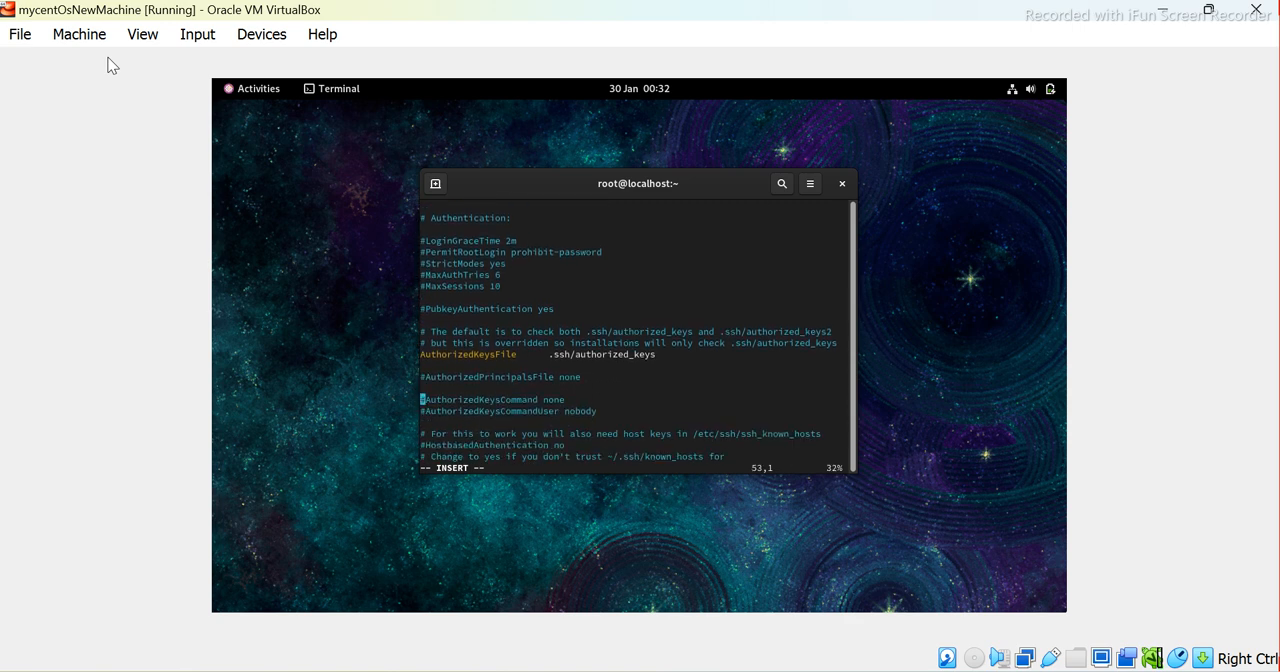
{"action": "key", "text": "Down"}
{"action": "key", "text": "Down"}
{"action": "key", "text": "Down"}
{"action": "key", "text": "Down"}
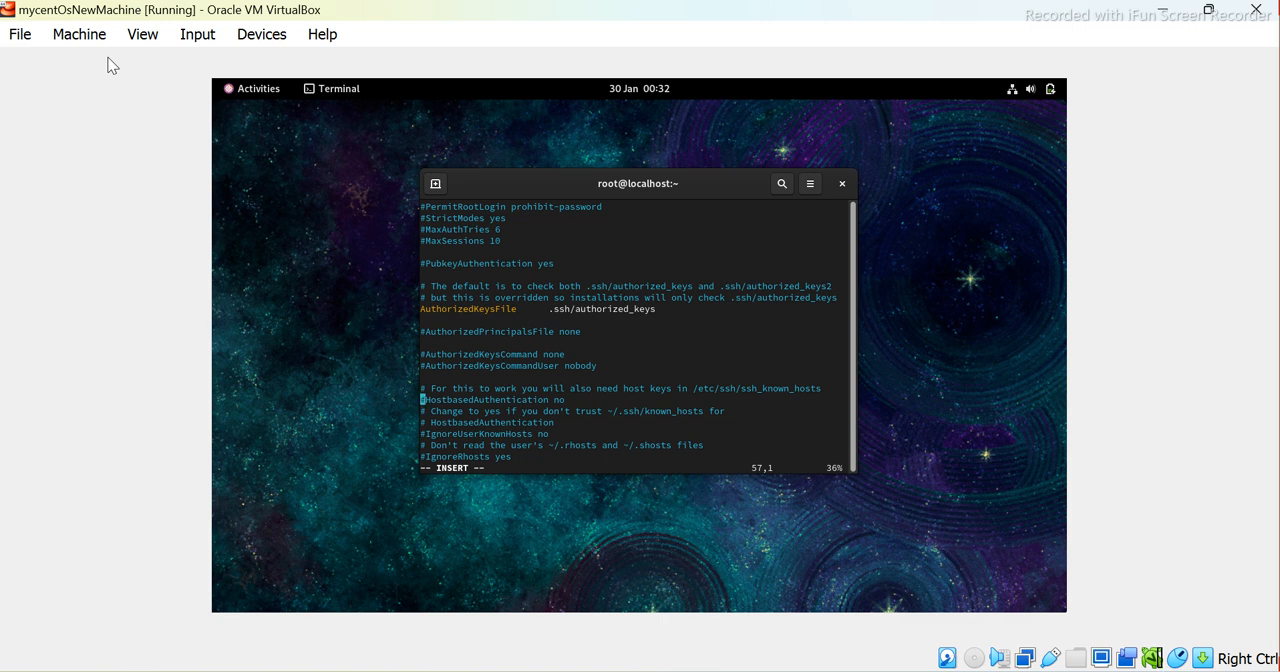
{"action": "key", "text": "Down"}
{"action": "key", "text": "Down"}
{"action": "key", "text": "Down"}
{"action": "key", "text": "Down"}
{"action": "key", "text": "Down"}
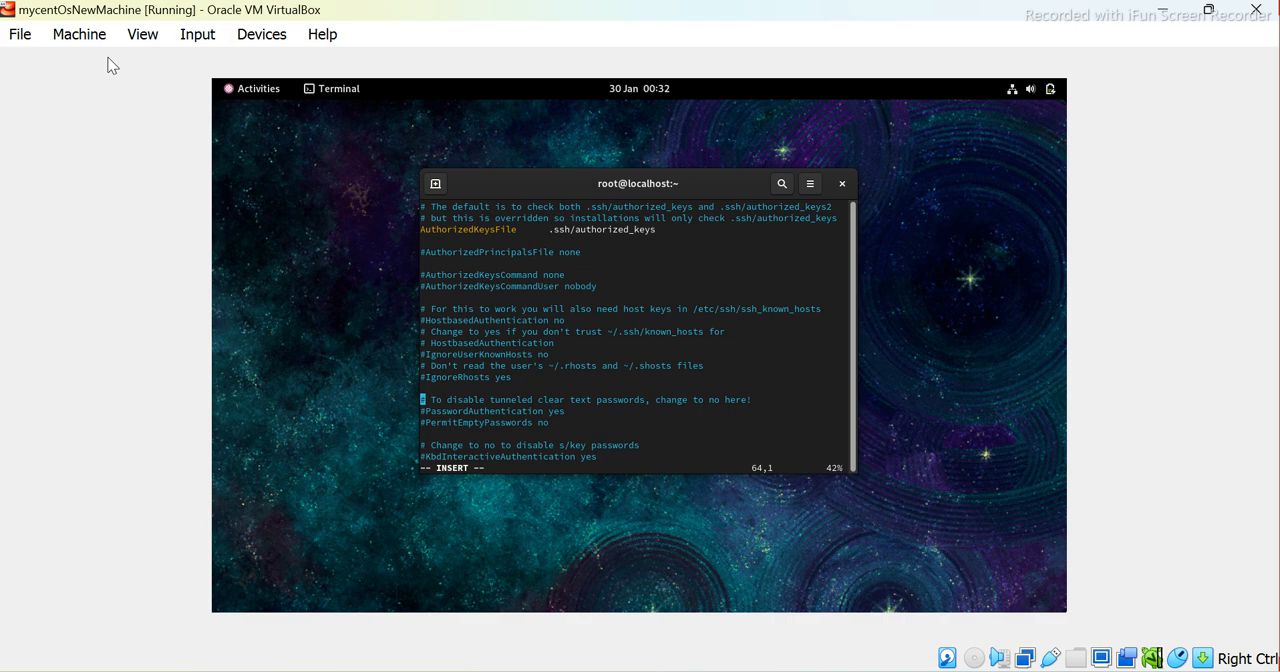
{"action": "key", "text": "Down"}
{"action": "key", "text": "Down"}
{"action": "key", "text": "Down"}
{"action": "key", "text": "Down"}
{"action": "key", "text": "Down"}
{"action": "key", "text": "Down"}
{"action": "key", "text": "Down"}
{"action": "key", "text": "Down"}
{"action": "key", "text": "Down"}
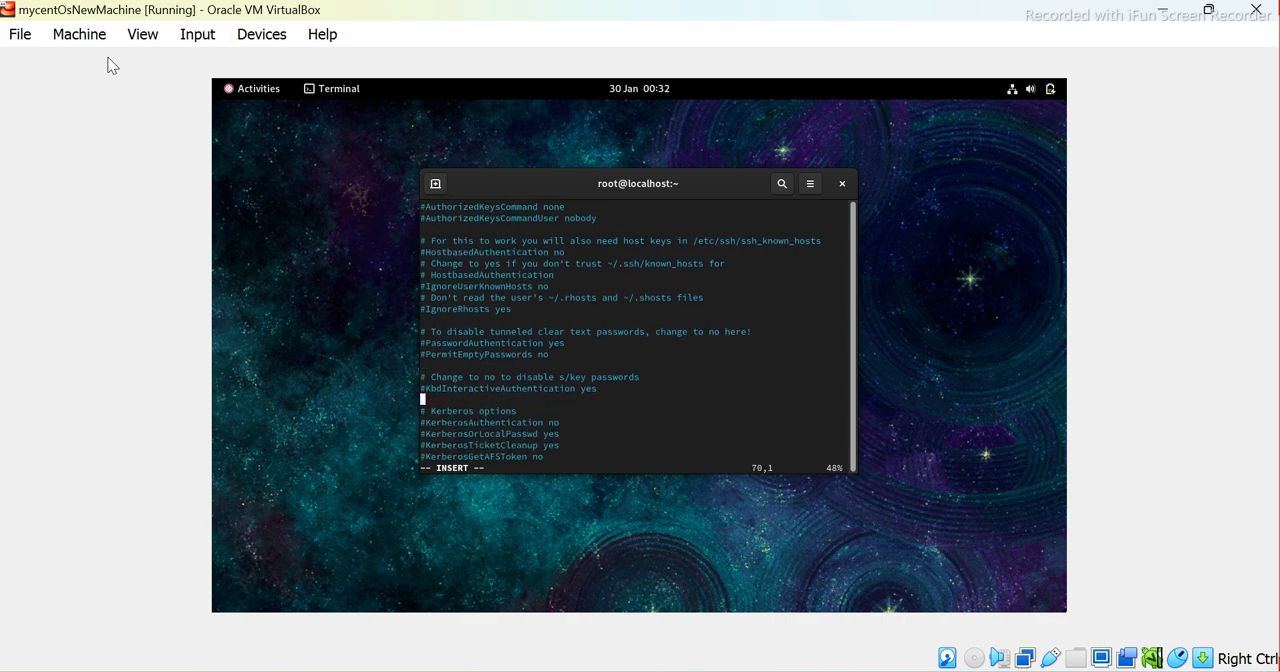
{"action": "key", "text": "Down"}
{"action": "key", "text": "Down"}
{"action": "key", "text": "Down"}
{"action": "key", "text": "Down"}
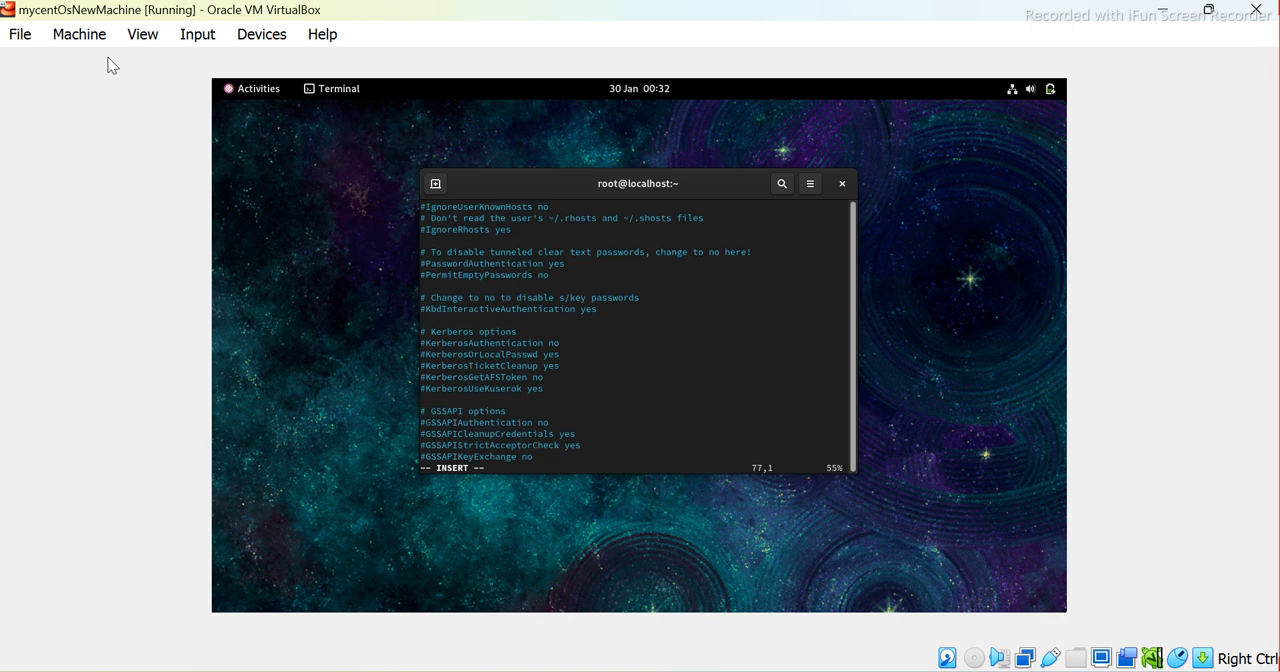
{"action": "key", "text": "Down"}
{"action": "key", "text": "Down"}
{"action": "key", "text": "Down"}
{"action": "key", "text": "Down"}
{"action": "key", "text": "Down"}
{"action": "key", "text": "Down"}
{"action": "key", "text": "Down"}
{"action": "key", "text": "Down"}
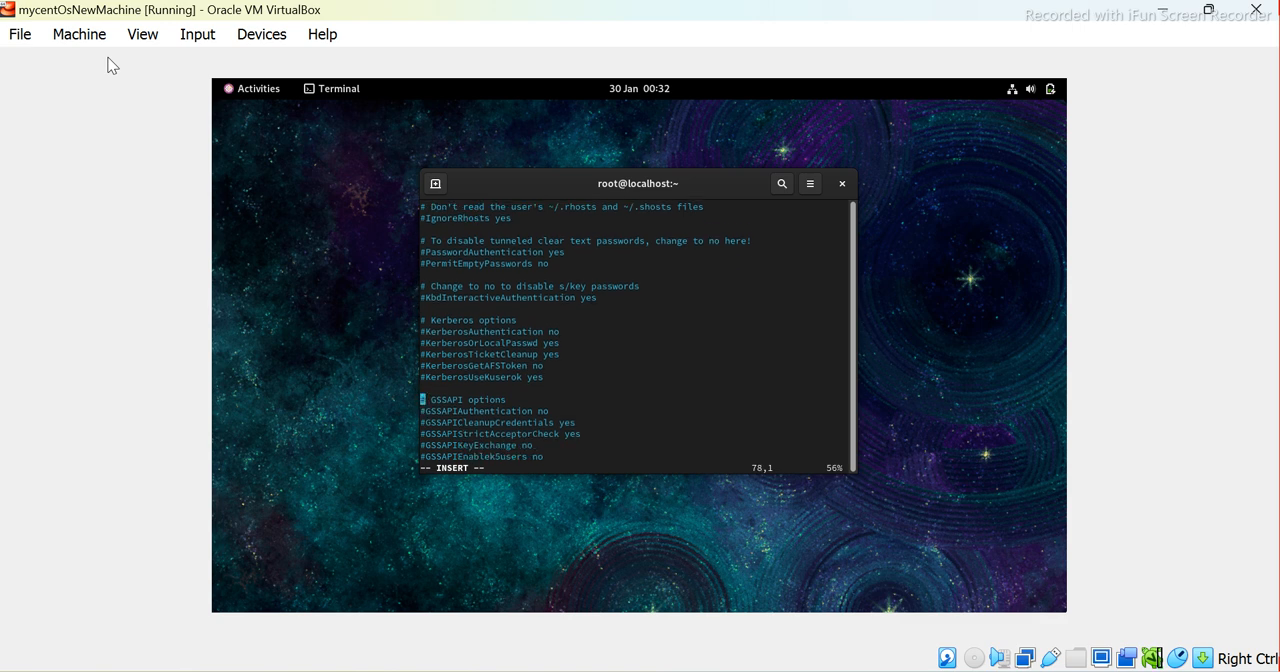
{"action": "key", "text": "Down"}
{"action": "key", "text": "Down"}
{"action": "key", "text": "Down"}
{"action": "key", "text": "Down"}
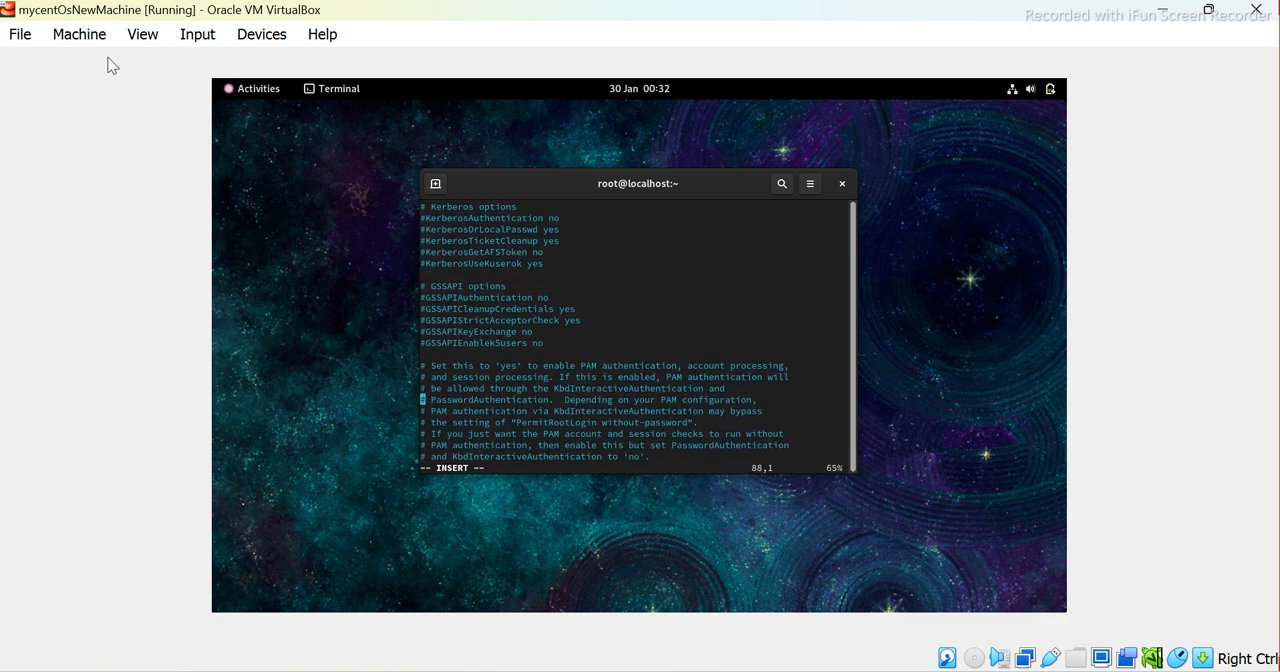
Uncomment the PermitRootLogin line in the Authentication section of sshd_config and set its value to yes
{"action": "key", "text": "Up"}
{"action": "key", "text": "Up"}
{"action": "key", "text": "Up"}
{"action": "key", "text": "Up"}
{"action": "key", "text": "Up"}
{"action": "key", "text": "Up"}
{"action": "key", "text": "Up"}
{"action": "key", "text": "Up"}
{"action": "key", "text": "Up"}
{"action": "key", "text": "Up"}
{"action": "key", "text": "Up"}
{"action": "key", "text": "Up"}
{"action": "key", "text": "Up"}
{"action": "key", "text": "Up"}
{"action": "key", "text": "Up"}
{"action": "key", "text": "Up"}
{"action": "key", "text": "Up"}
{"action": "key", "text": "Up"}
{"action": "key", "text": "Up"}
{"action": "key", "text": "Up"}
{"action": "key", "text": "Up"}
{"action": "key", "text": "Up"}
{"action": "key", "text": "Up"}
{"action": "key", "text": "Up"}
{"action": "key", "text": "Up"}
{"action": "key", "text": "Up"}
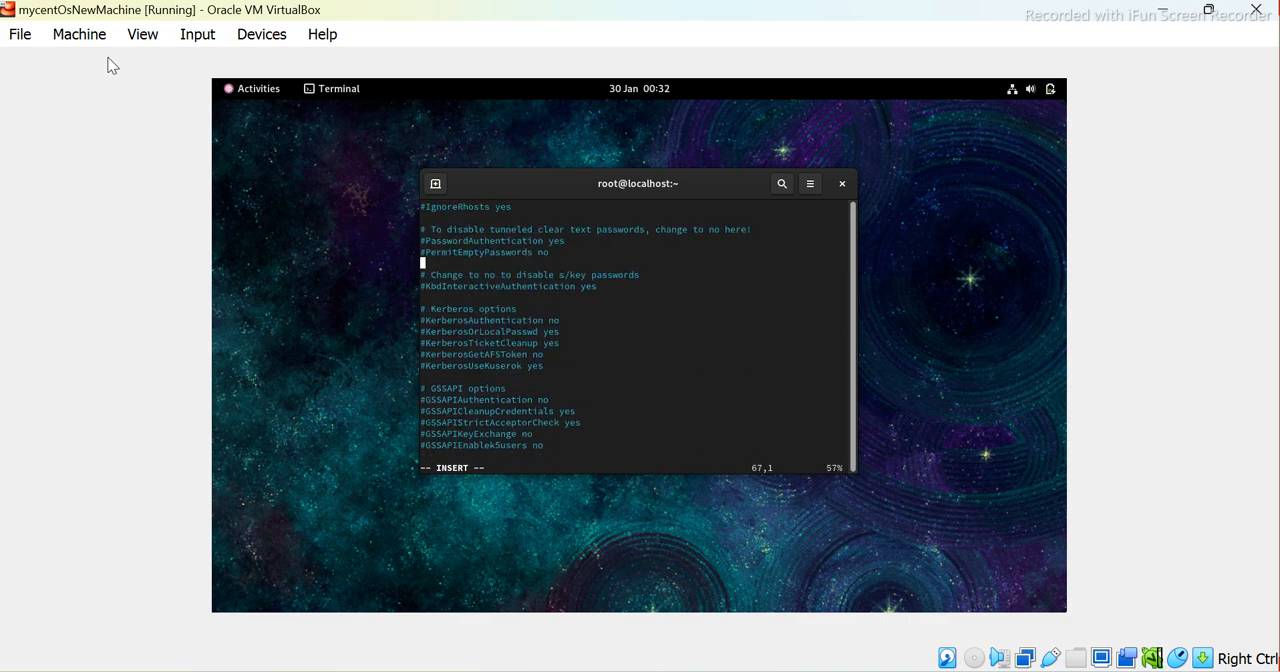
{"action": "key", "text": "Up"}
{"action": "key", "text": "Up"}
{"action": "key", "text": "Up"}
{"action": "key", "text": "Up"}
{"action": "key", "text": "Up"}
{"action": "key", "text": "Up"}
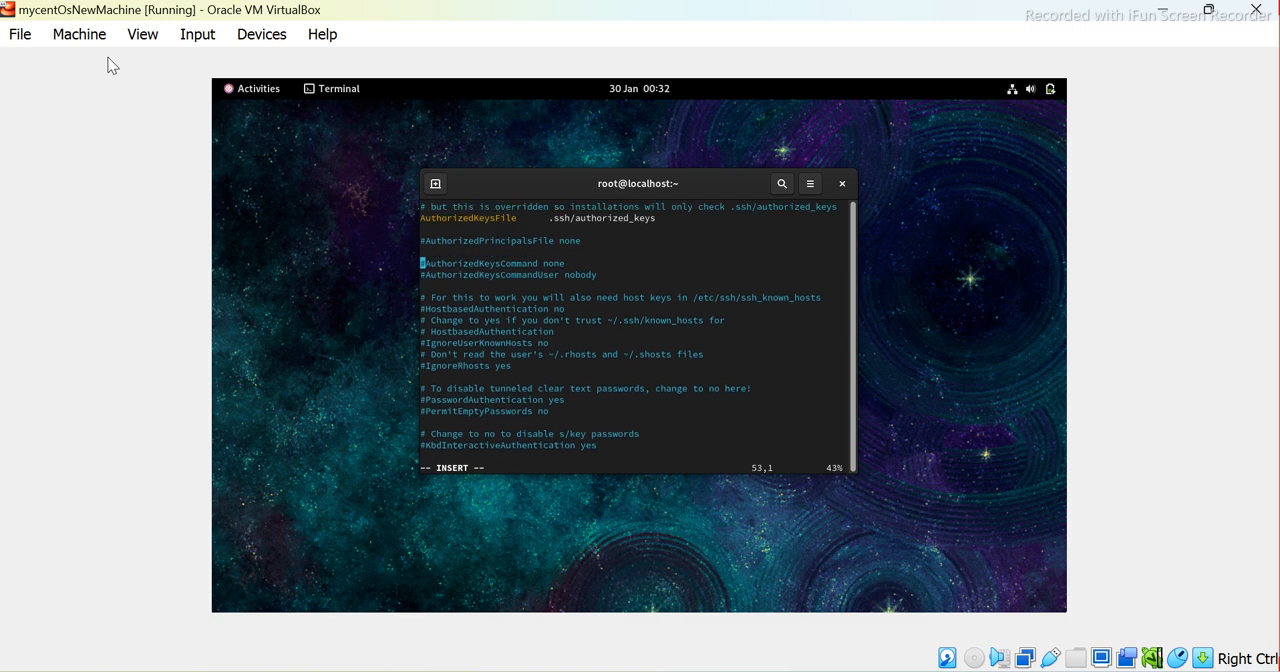
{"action": "key", "text": "Up"}
{"action": "key", "text": "Up"}
{"action": "key", "text": "Up"}
{"action": "key", "text": "Up"}
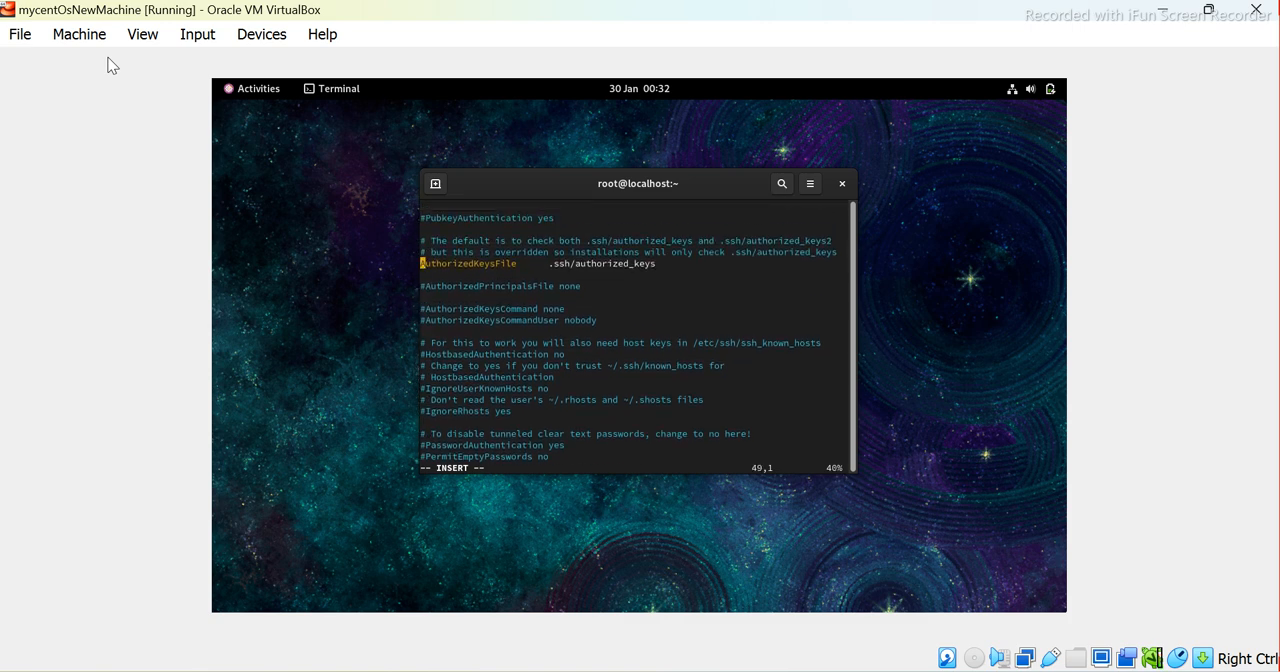
{"action": "key", "text": "Up"}
{"action": "key", "text": "Up"}
{"action": "key", "text": "Up"}
{"action": "key", "text": "Up"}
{"action": "key", "text": "Up"}
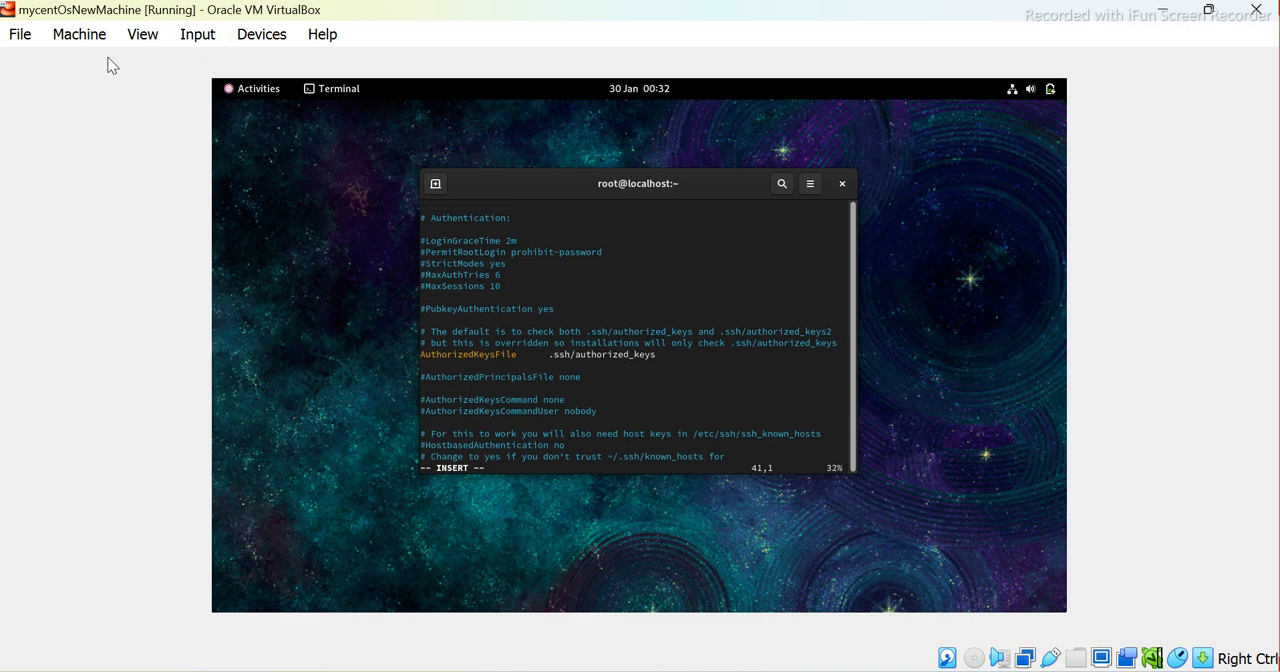
{"action": "key", "text": "Up"}
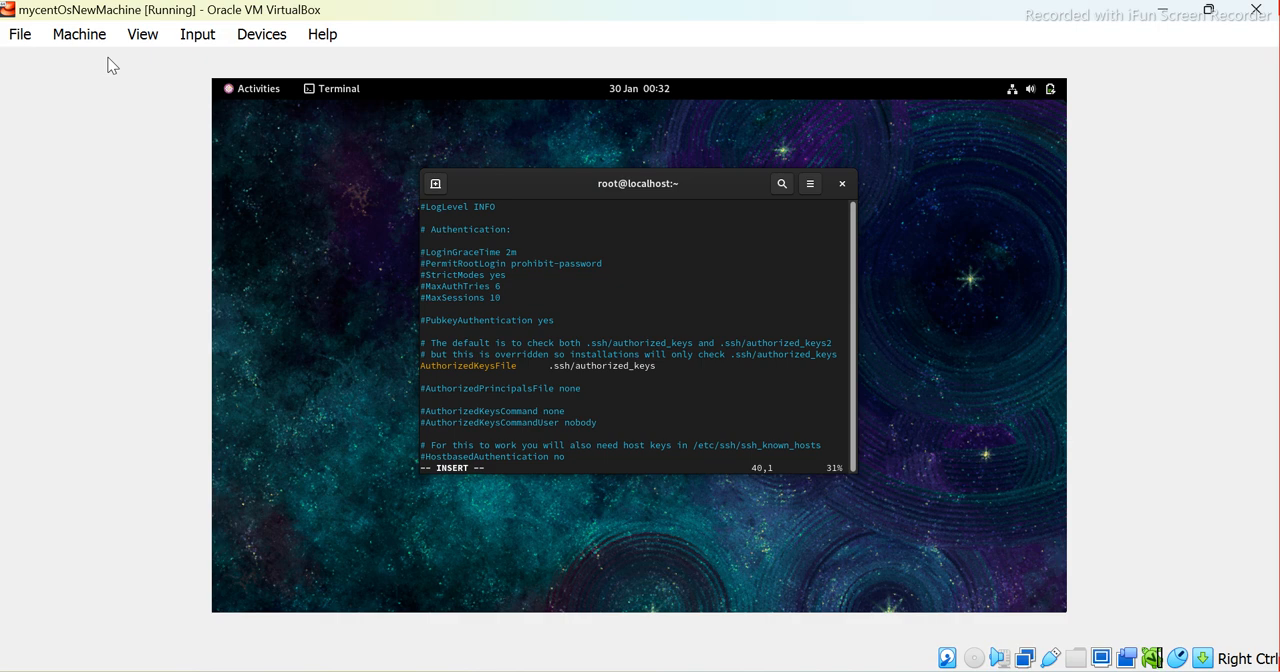
{"action": "key", "text": "Delete"}
{"action": "key", "text": "Right"}
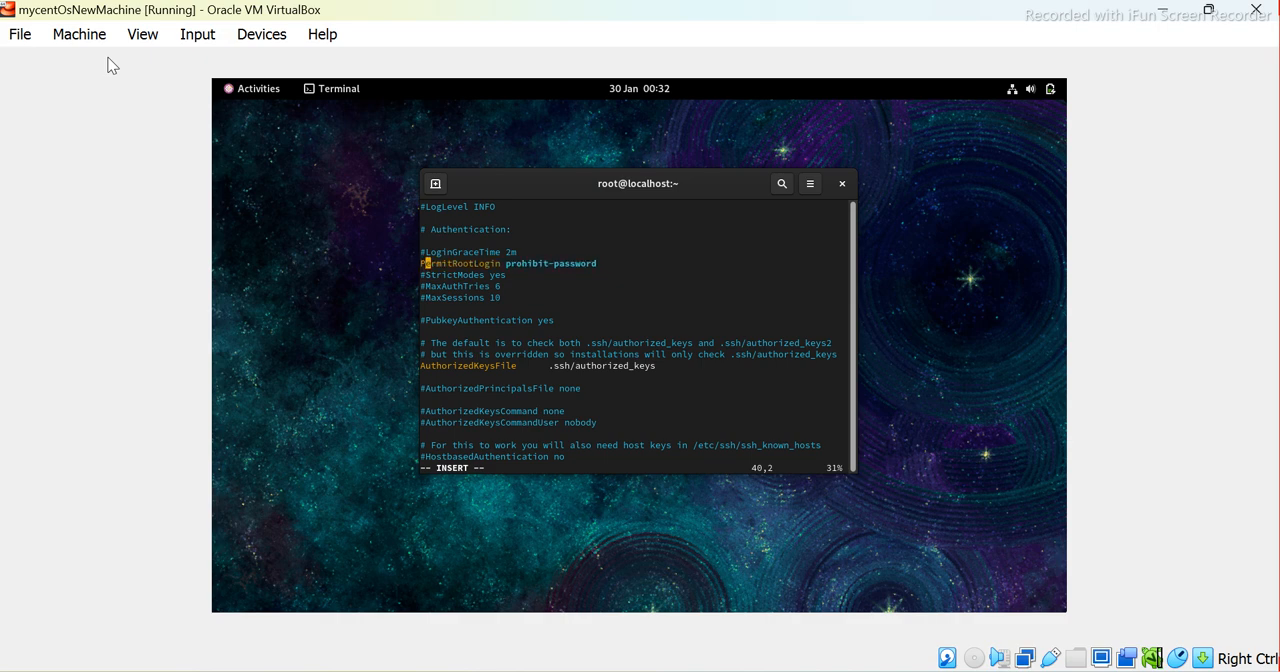
{"action": "key", "text": "Right"}
{"action": "key", "text": "Right"}
{"action": "key", "text": "Right"}
{"action": "key", "text": "Right"}
{"action": "key", "text": "Right"}
{"action": "key", "text": "Right"}
{"action": "key", "text": "Right"}
{"action": "key", "text": "Right"}
{"action": "key", "text": "Right"}
{"action": "key", "text": "Right"}
{"action": "key", "text": "Right"}
{"action": "key", "text": "Right"}
{"action": "key", "text": "Right"}
{"action": "key", "text": "Right"}
{"action": "key", "text": "Right"}
{"action": "key", "text": "Right"}
{"action": "key", "text": "Right"}
{"action": "key", "text": "Right"}
{"action": "key", "text": "Right"}
{"action": "key", "text": "Right"}
{"action": "key", "text": "BackSpace"}
{"action": "key", "text": "BackSpace"}
{"action": "key", "text": "BackSpace"}
{"action": "key", "text": "BackSpace"}
{"action": "key", "text": "BackSpace"}
{"action": "key", "text": "BackSpace"}
{"action": "key", "text": "BackSpace"}
{"action": "key", "text": "BackSpace"}
{"action": "key", "text": "BackSpace"}
{"action": "key", "text": "BackSpace"}
{"action": "key", "text": "BackSpace"}
{"action": "key", "text": "BackSpace"}
{"action": "key", "text": "BackSpace"}
{"action": "key", "text": "BackSpace"}
{"action": "key", "text": "BackSpace"}
{"action": "key", "text": "BackSpace"}
{"action": "key", "text": "BackSpace"}
{"action": "type", "text": "yes"}
Go back over the edited lines up to Port 22, save sshd_config and quit vi with :wq
{"action": "key", "text": "Up"}
{"action": "key", "text": "Up"}
{"action": "key", "text": "Up"}
{"action": "key", "text": "Up"}
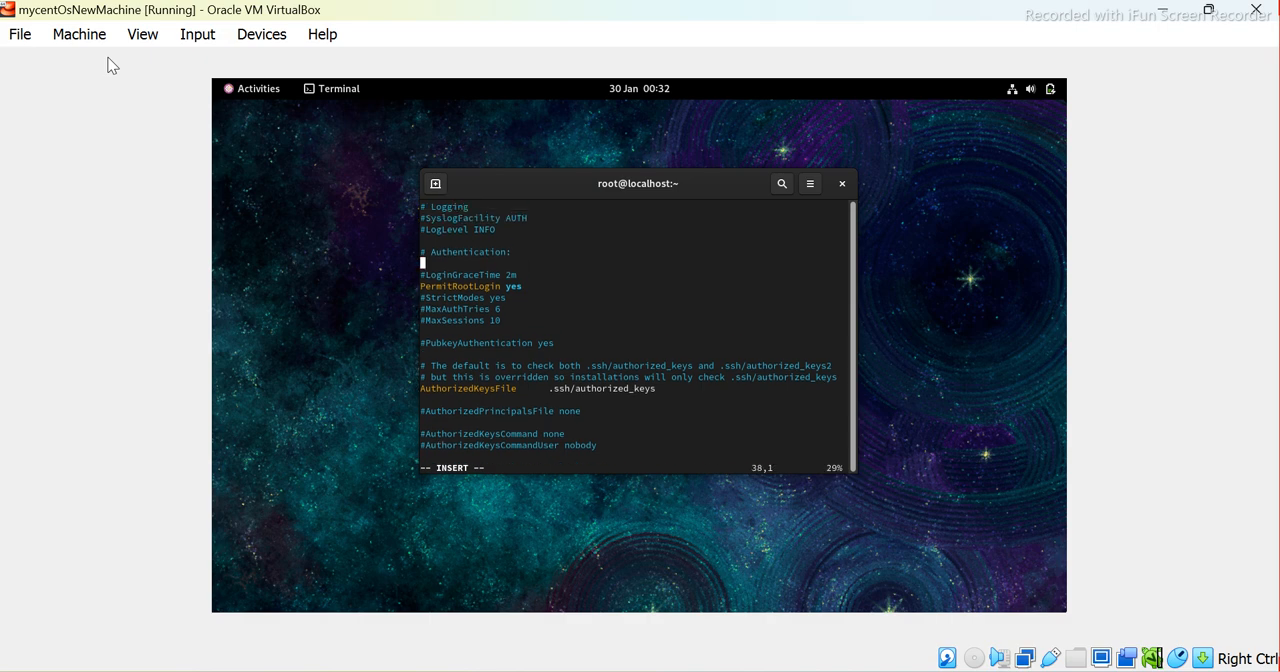
{"action": "key", "text": "Up"}
{"action": "key", "text": "Up"}
{"action": "key", "text": "Up"}
{"action": "key", "text": "Up"}
{"action": "key", "text": "Up"}
{"action": "key", "text": "Up"}
{"action": "key", "text": "Up"}
{"action": "key", "text": "Up"}
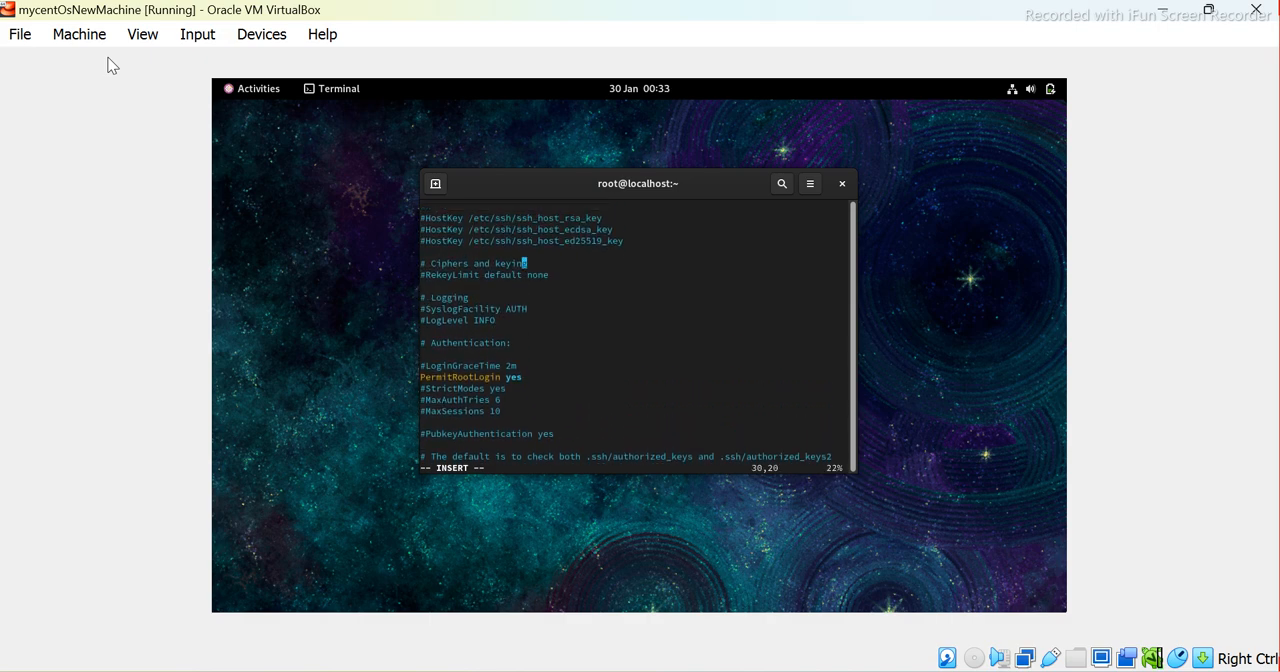
{"action": "key", "text": "Up"}
{"action": "key", "text": "Up"}
{"action": "key", "text": "Up"}
{"action": "key", "text": "Up"}
{"action": "key", "text": "Up"}
{"action": "key", "text": "Up"}
{"action": "key", "text": "Up"}
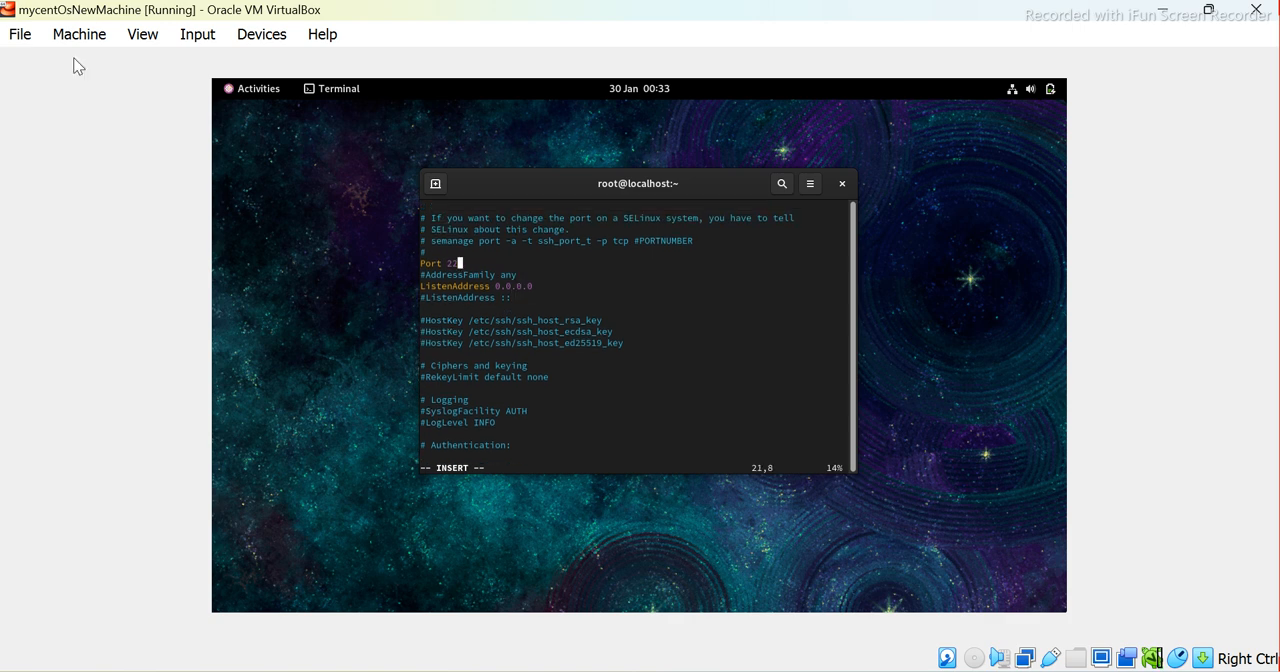
{"action": "key", "text": "Escape"}
{"action": "type", "text": ":wq"}
{"action": "key", "text": "Return"}
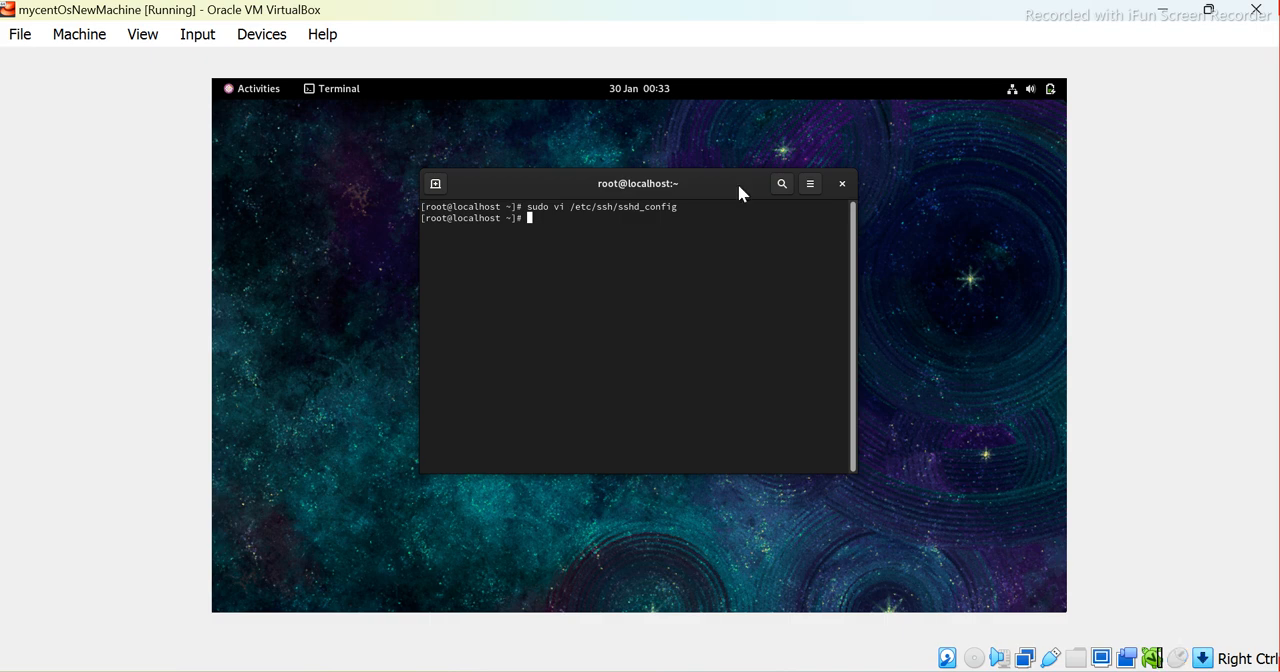
Check the Enable Secure Shell step in the Word setup notes, clear its highlight, and return to the virtual machine
{"action": "key", "text": "alt+Tab"}
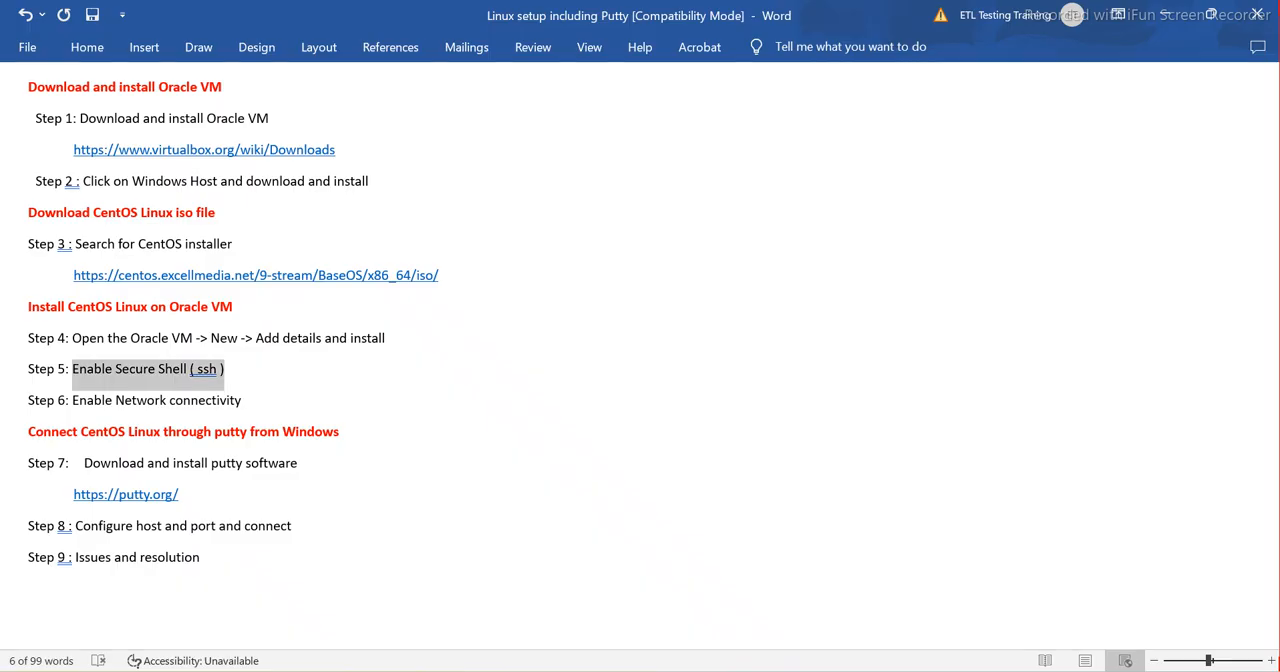
{"action": "left_click", "coordinate": [266, 368]}
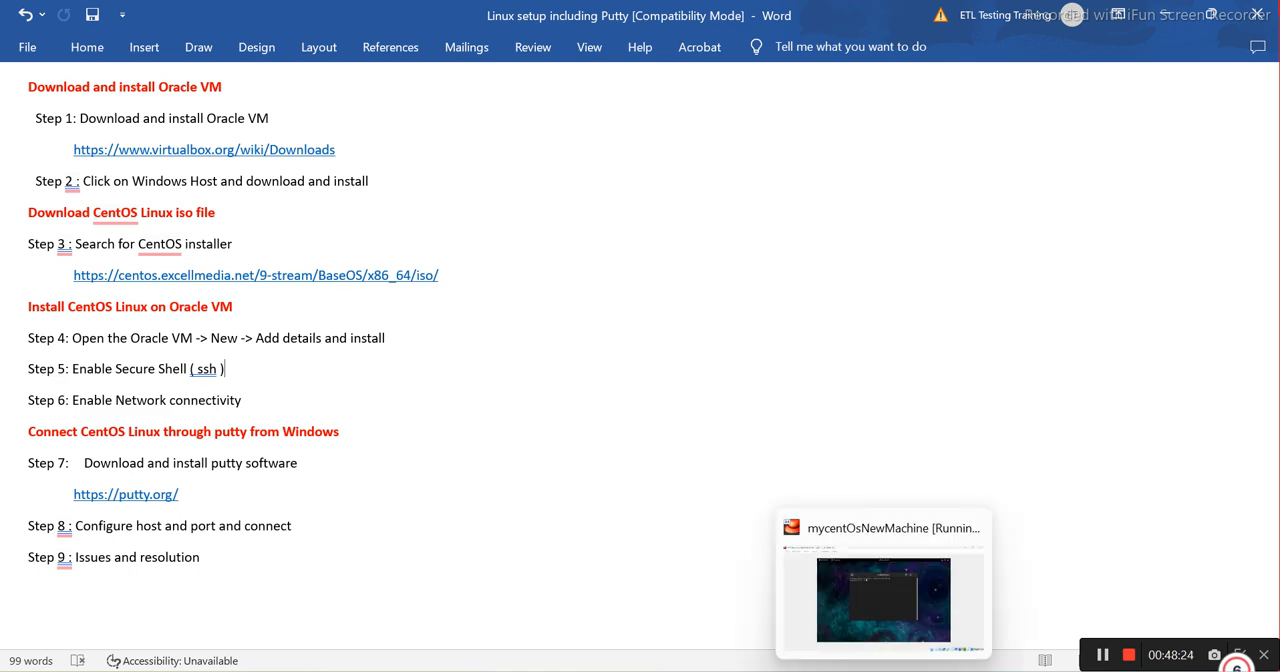
{"action": "left_click", "coordinate": [884, 671]}
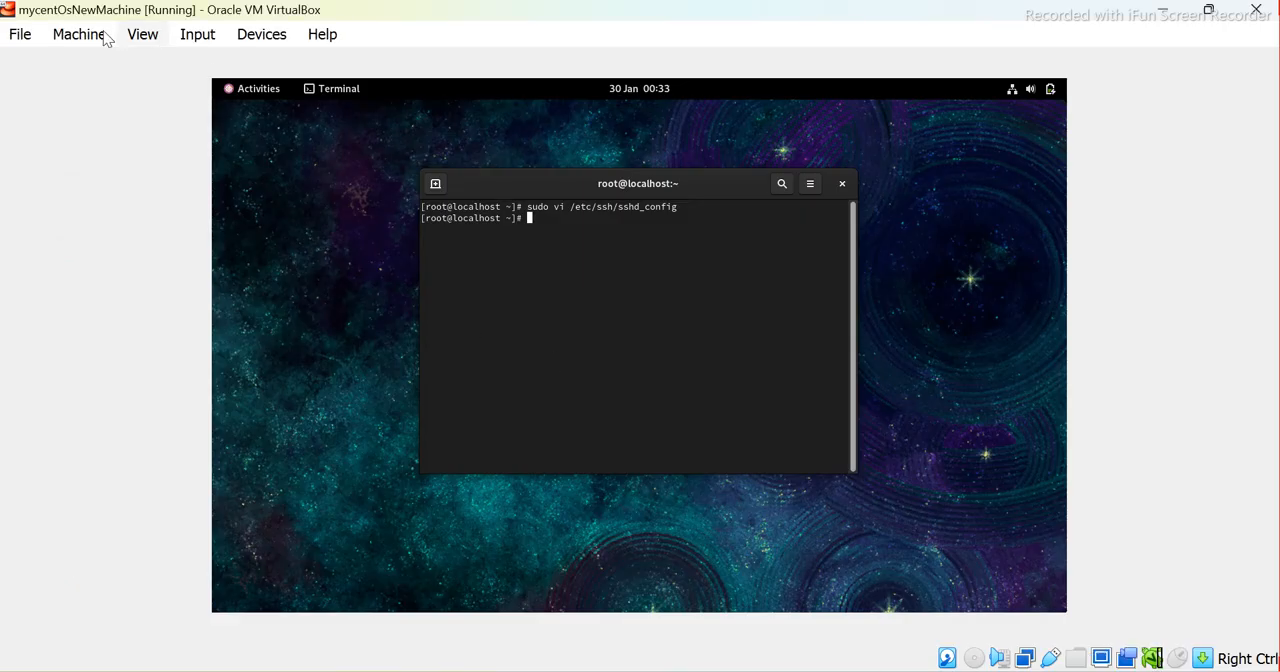
Set the virtual machine's network Adapter 1 to be attached to Bridged Adapter and apply the settings
{"action": "left_click", "coordinate": [65, 35]}
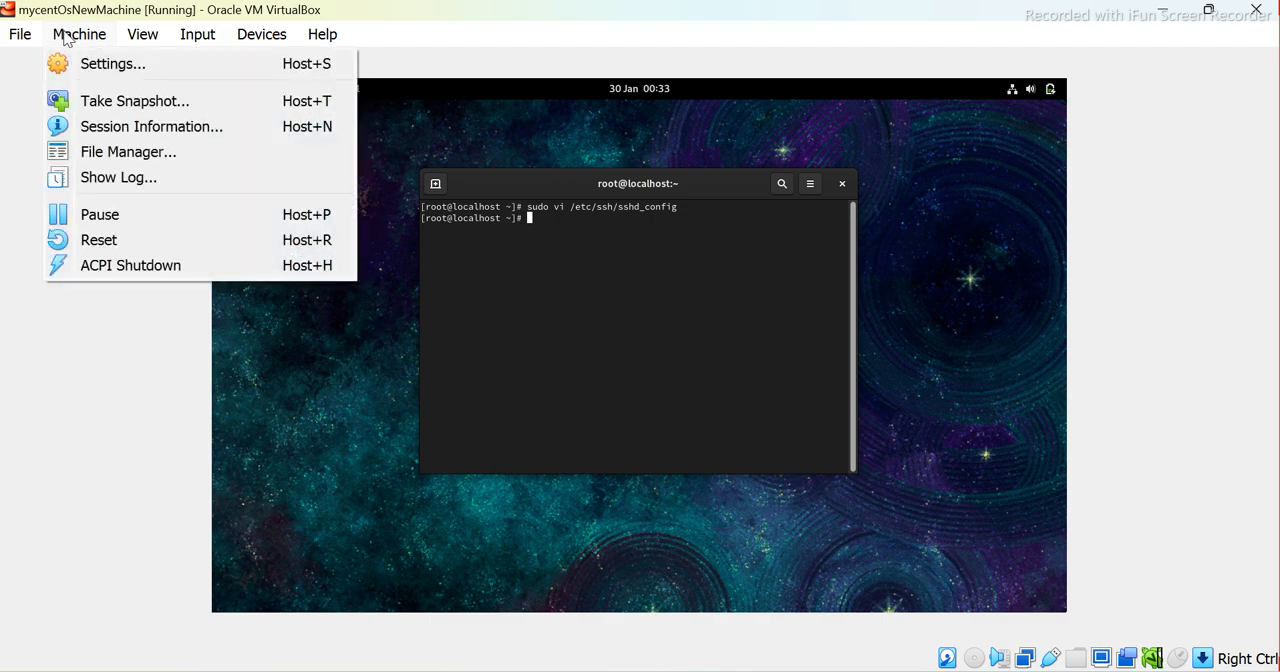
{"action": "left_click", "coordinate": [100, 68]}
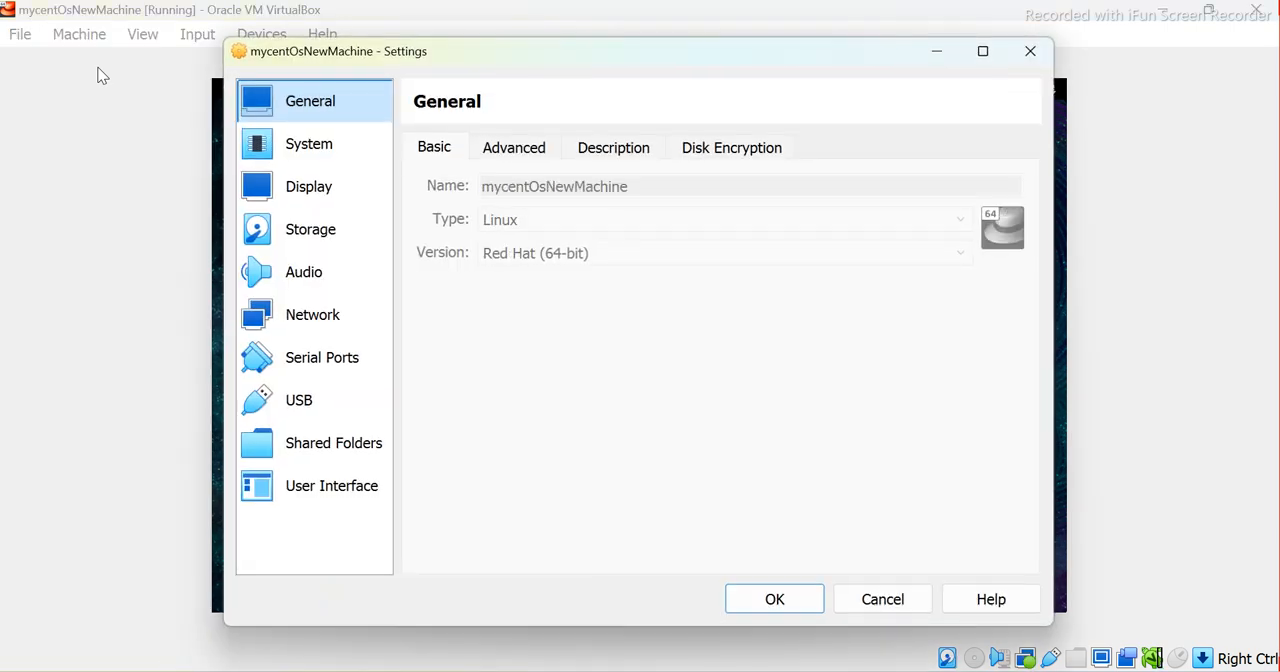
{"action": "left_click", "coordinate": [306, 316]}
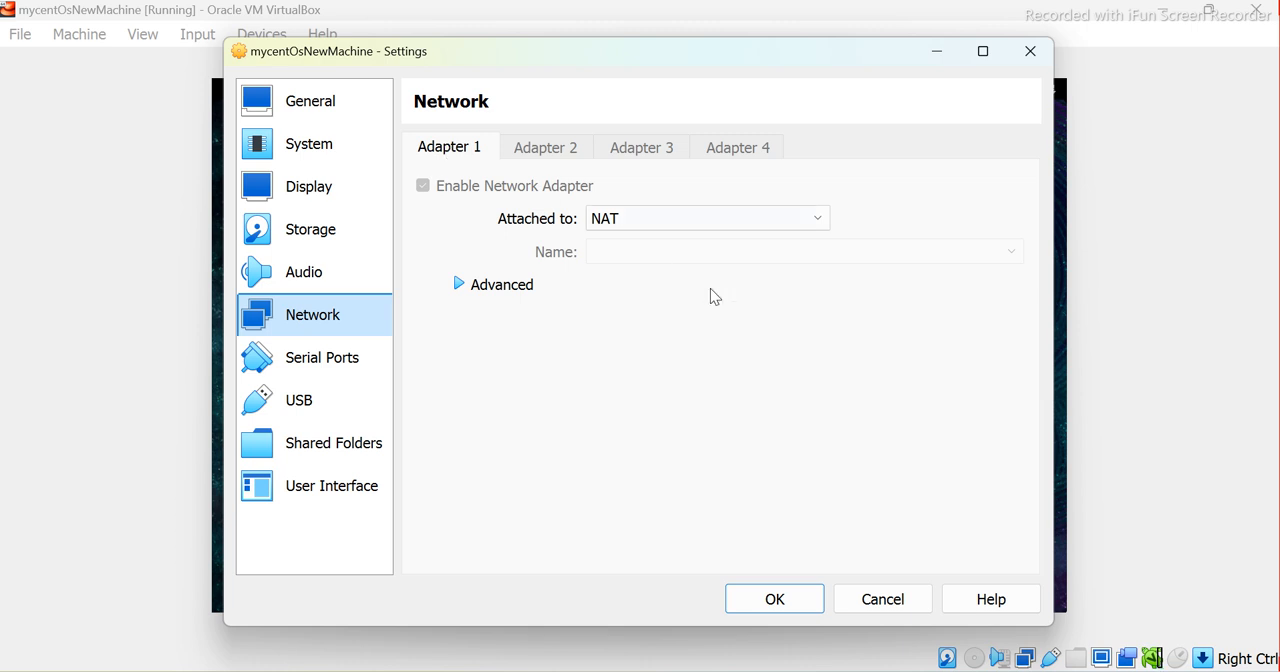
{"action": "left_click", "coordinate": [622, 220]}
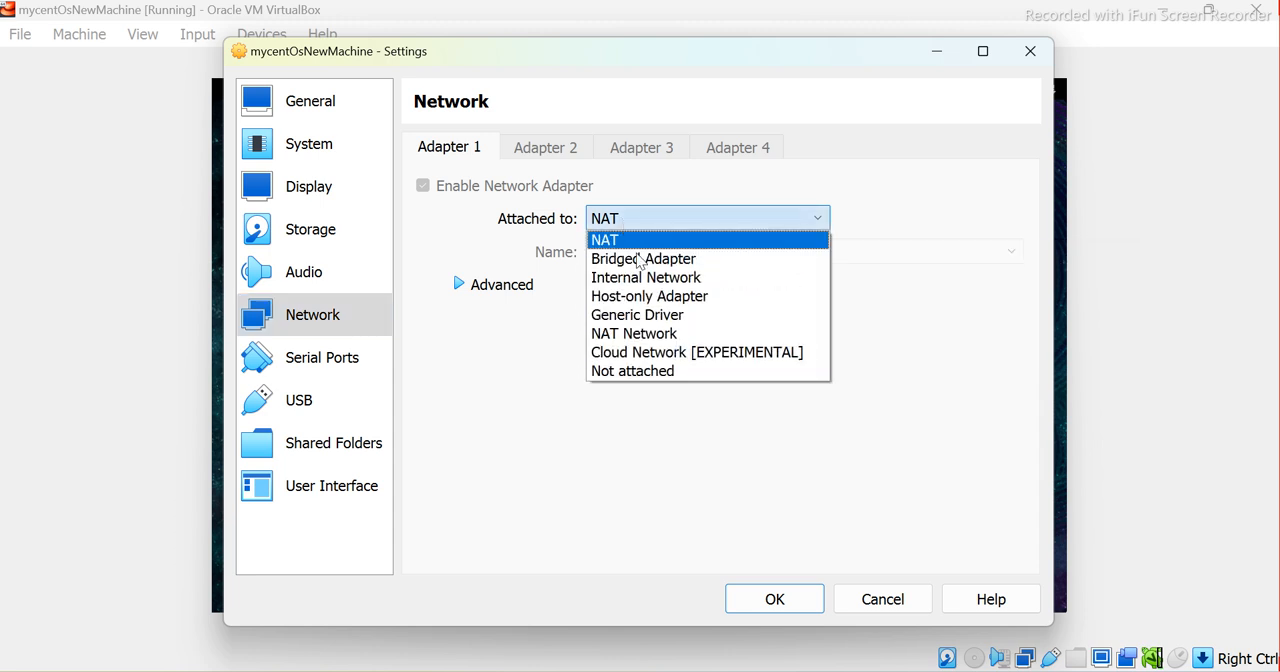
{"action": "left_click", "coordinate": [630, 260]}
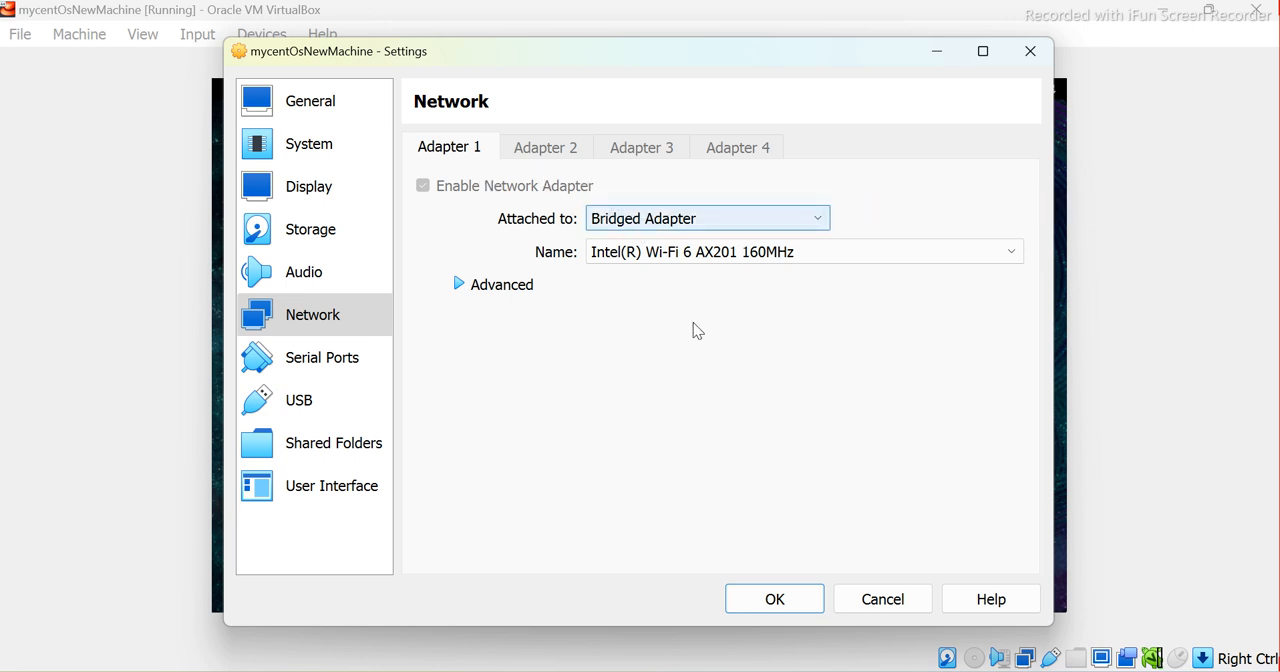
{"action": "left_click", "coordinate": [799, 604]}
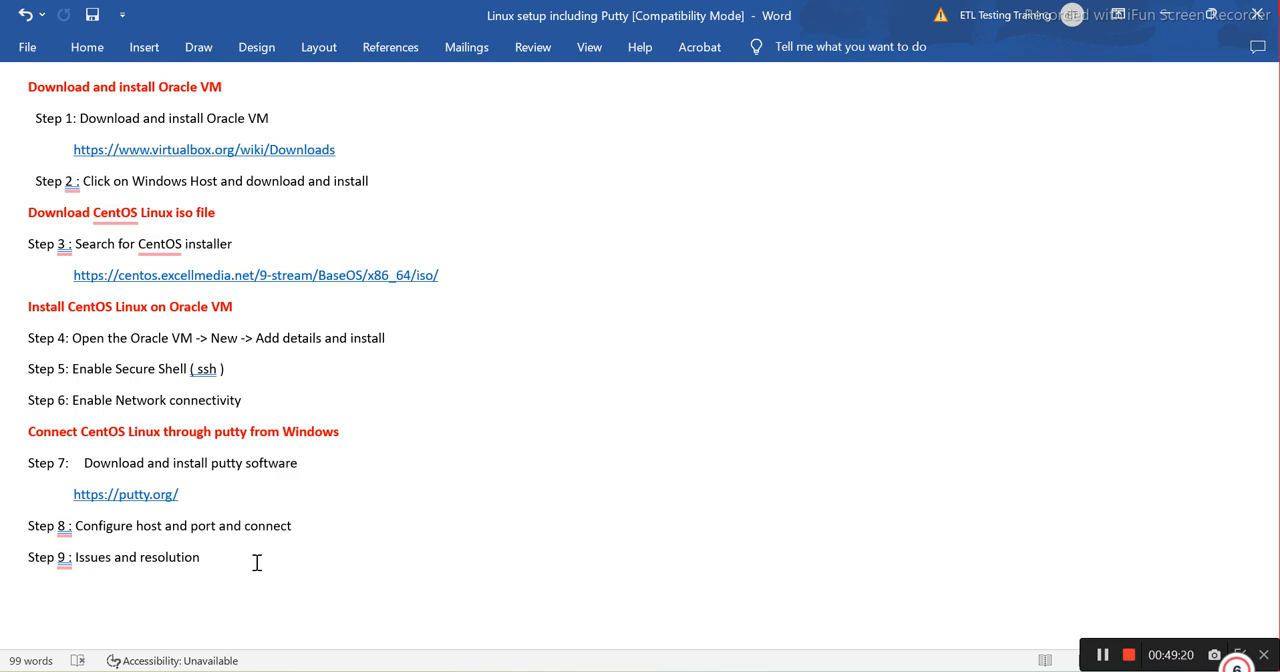
Search Windows for PuTTY and launch it
{"action": "mouse_move", "coordinate": [884, 671]}
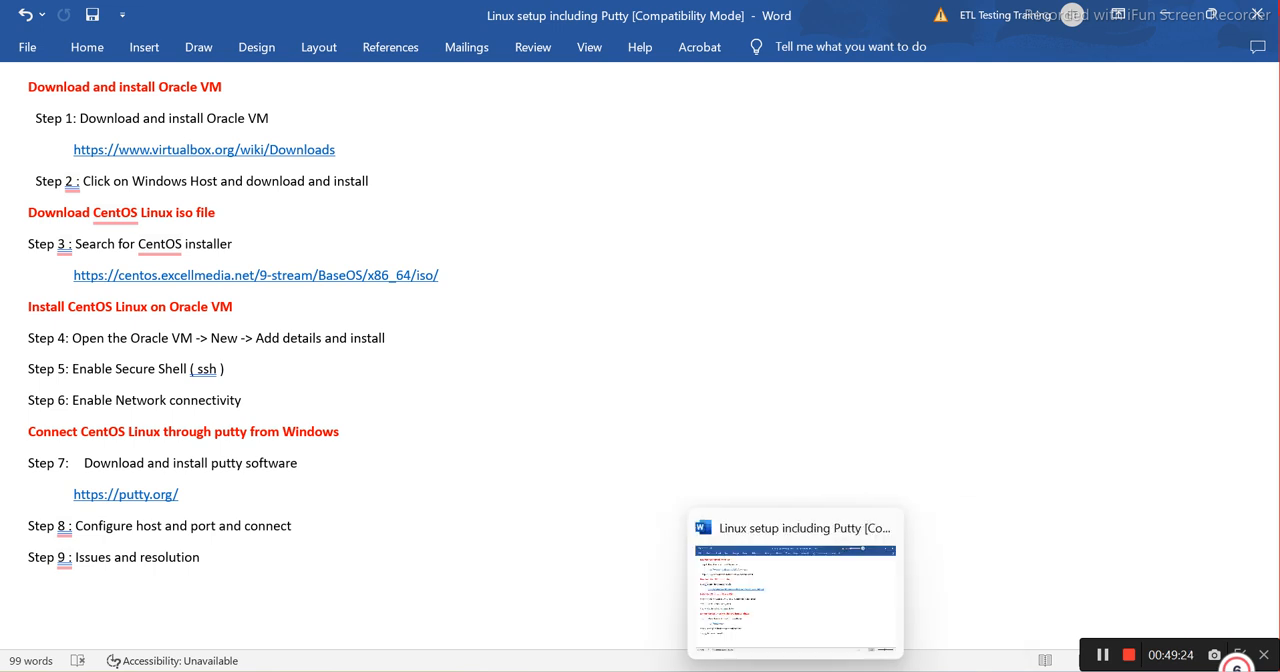
{"action": "left_click", "coordinate": [410, 671]}
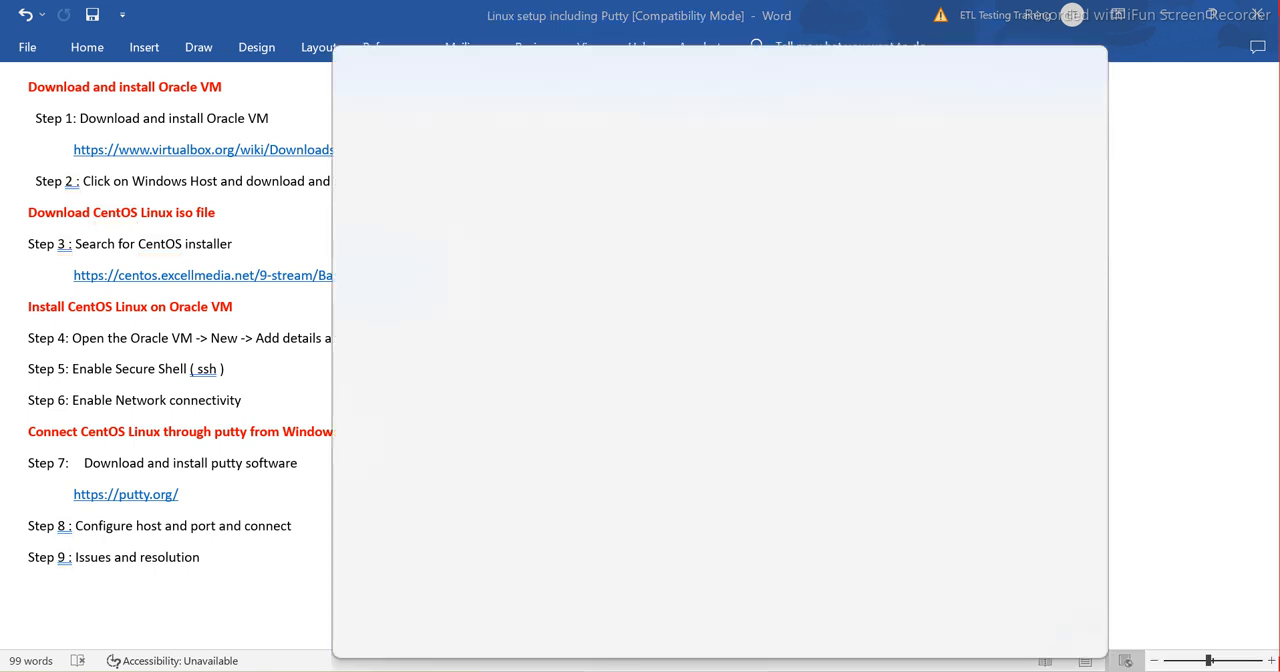
{"action": "type", "text": "putt"}
{"action": "key", "text": "Return"}
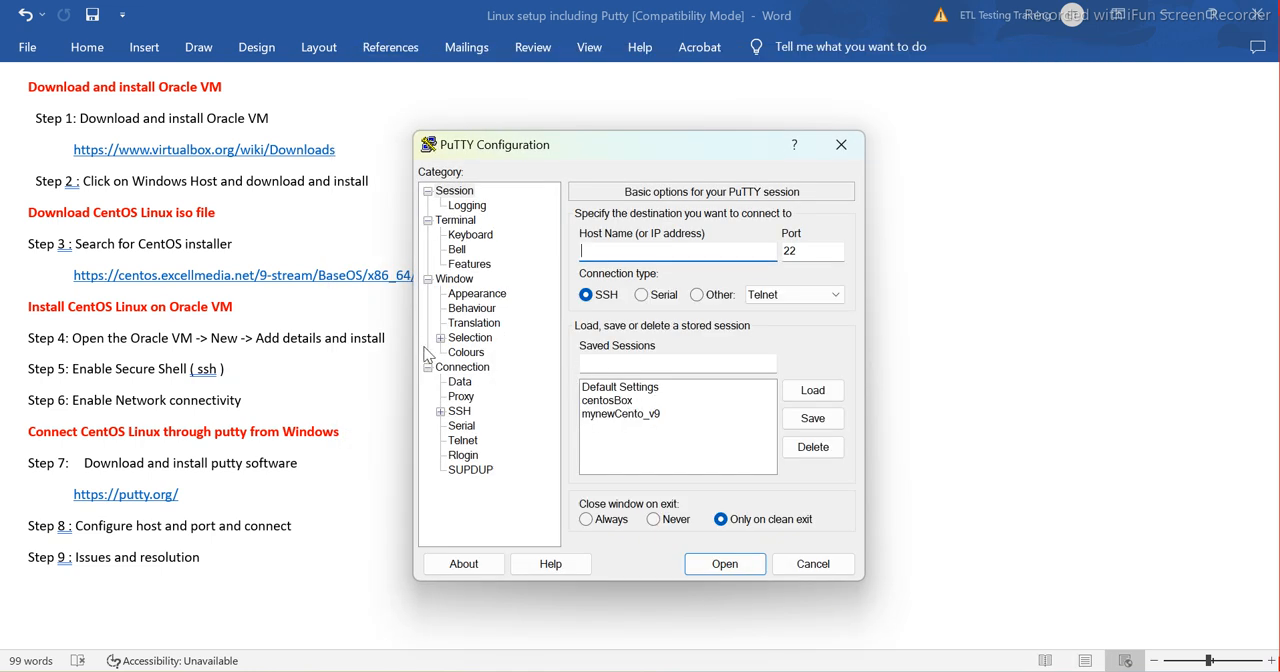
Leave the PuTTY configuration and switch back to the mycentOsNewMachine virtual machine window
{"action": "left_click", "coordinate": [318, 241]}
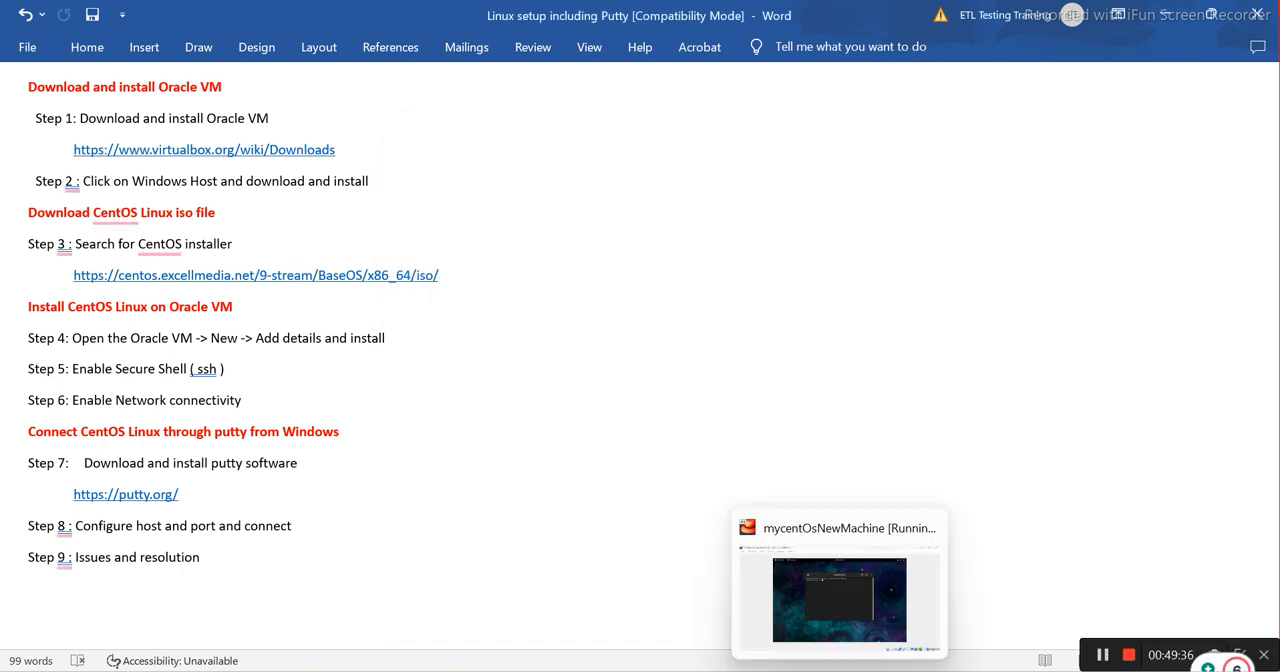
{"action": "mouse_move", "coordinate": [795, 671]}
{"action": "left_click", "coordinate": [840, 671]}
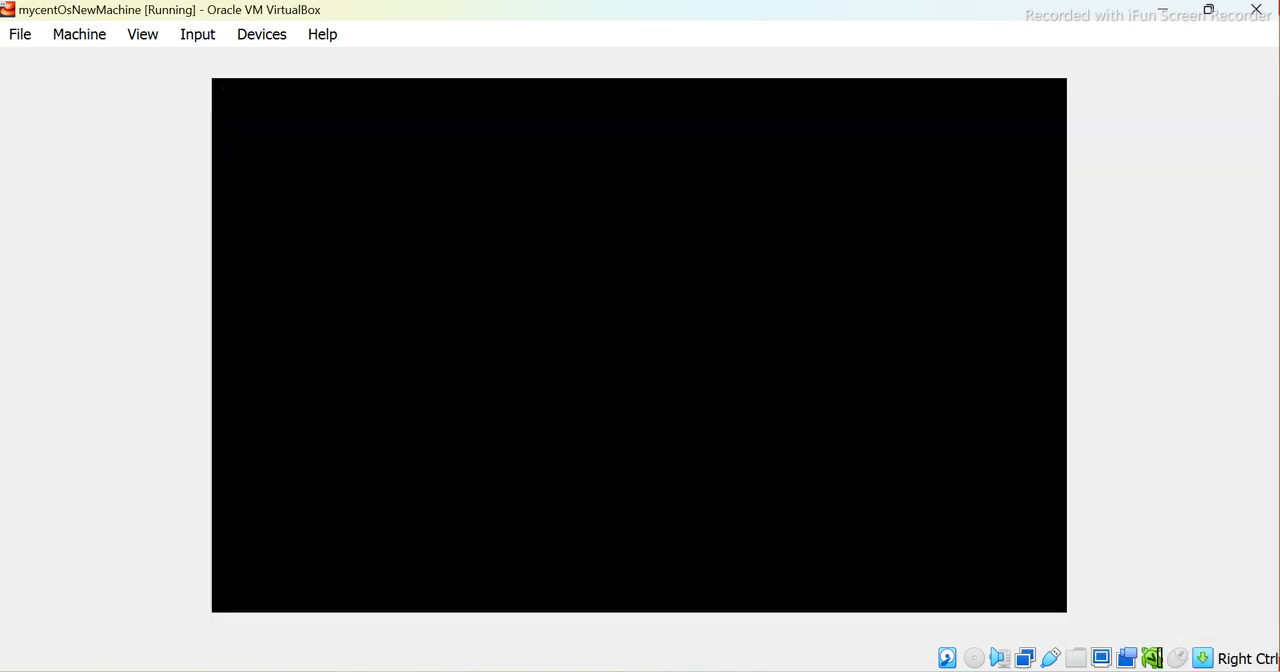
Unlock the CentOS session with the account password and run ifconfig in the root terminal
{"action": "type", "text": "•"}
{"action": "key", "text": "BackSpace"}
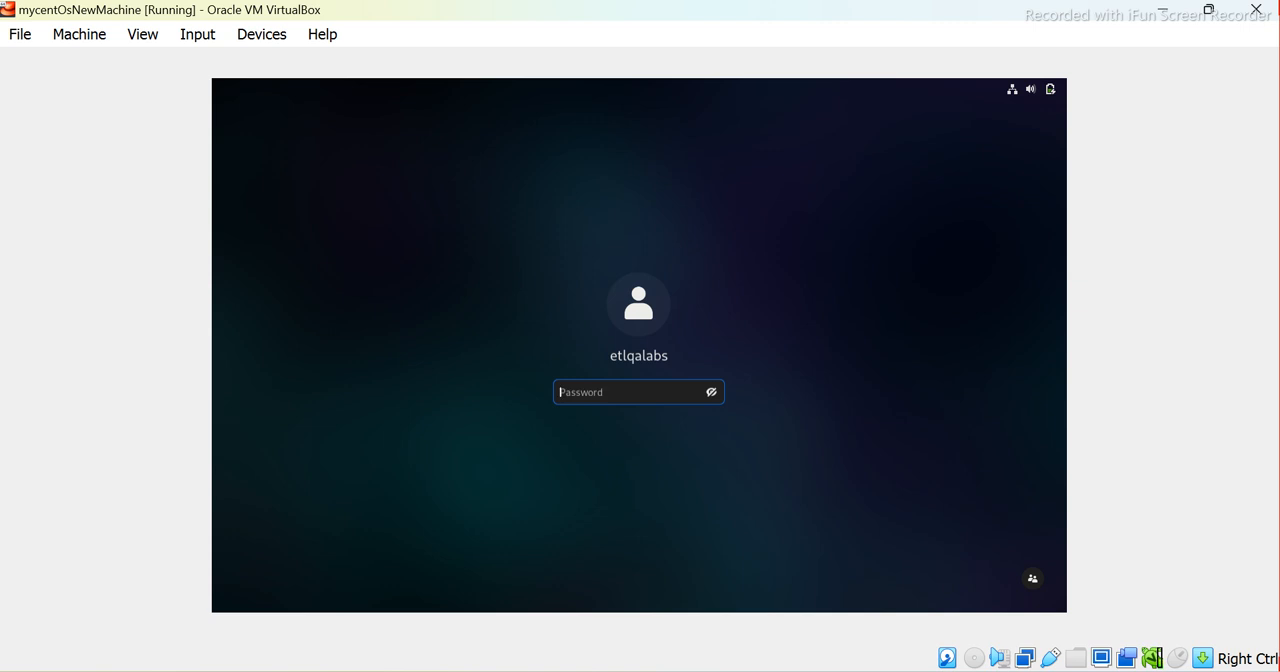
{"action": "type", "text": "••••"}
{"action": "key", "text": "Return"}
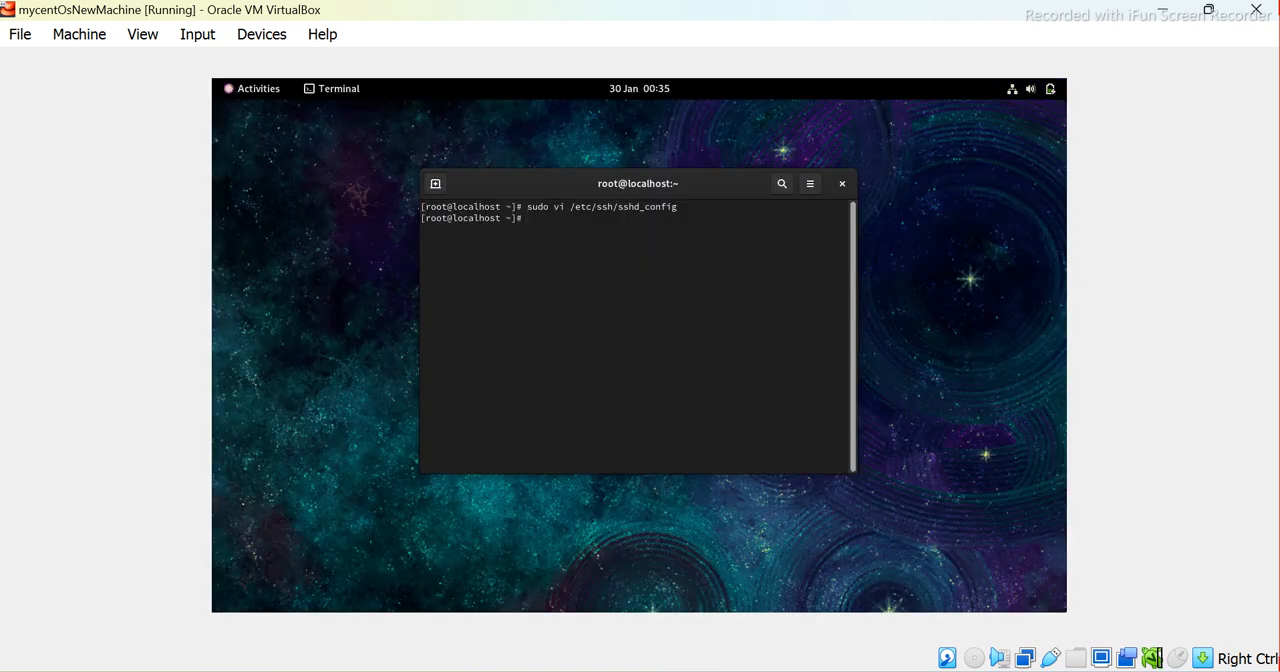
{"action": "type", "text": "ifconfig"}
{"action": "key", "text": "Return"}
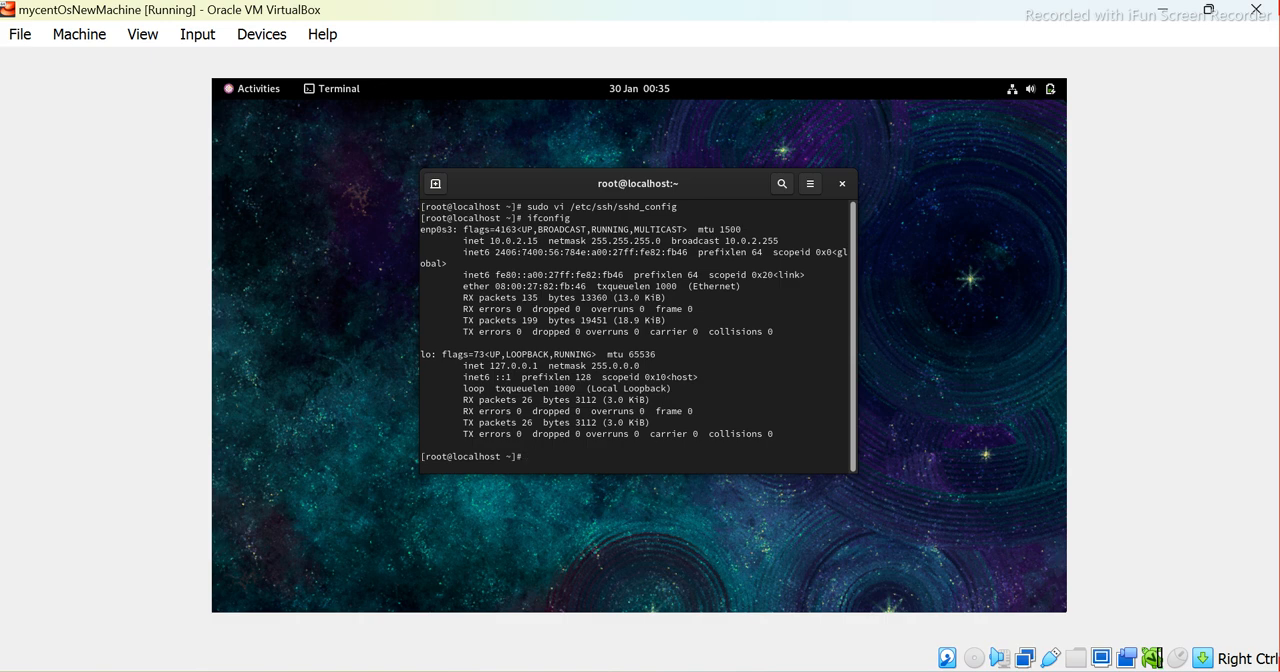
Try to connect from PuTTY using the saved session mynewCento_v9, then dismiss the resulting dialog
{"action": "left_click", "coordinate": [868, 671]}
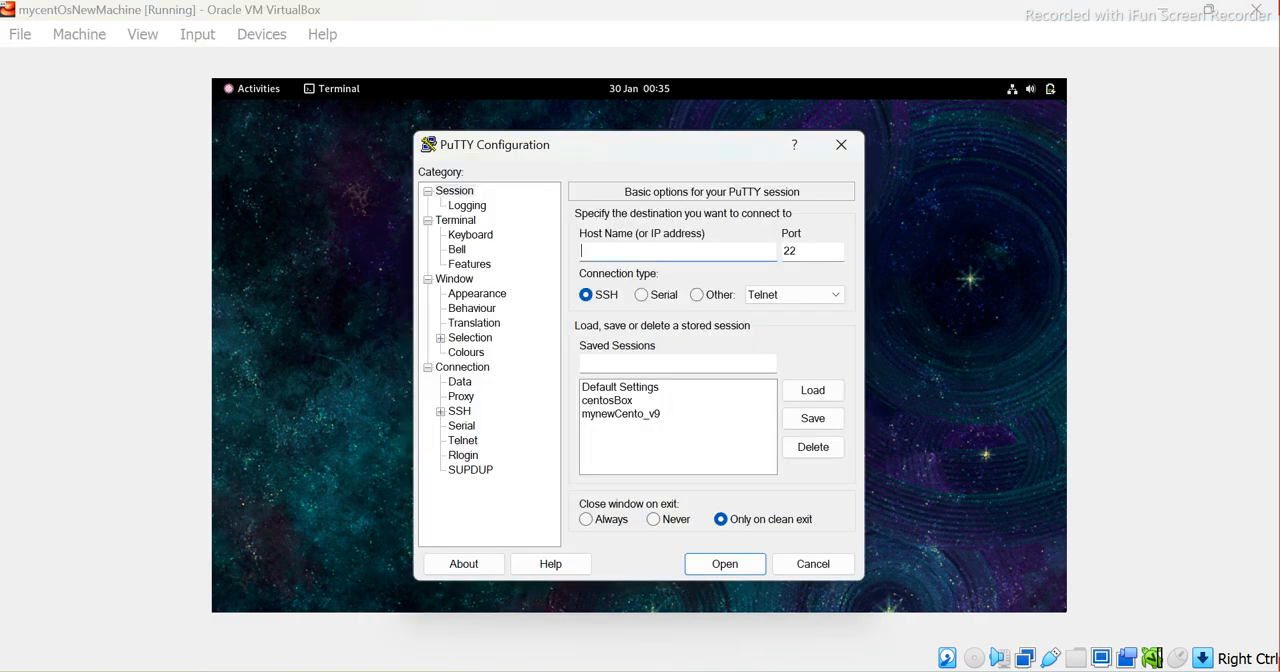
{"action": "double_click", "coordinate": [607, 414]}
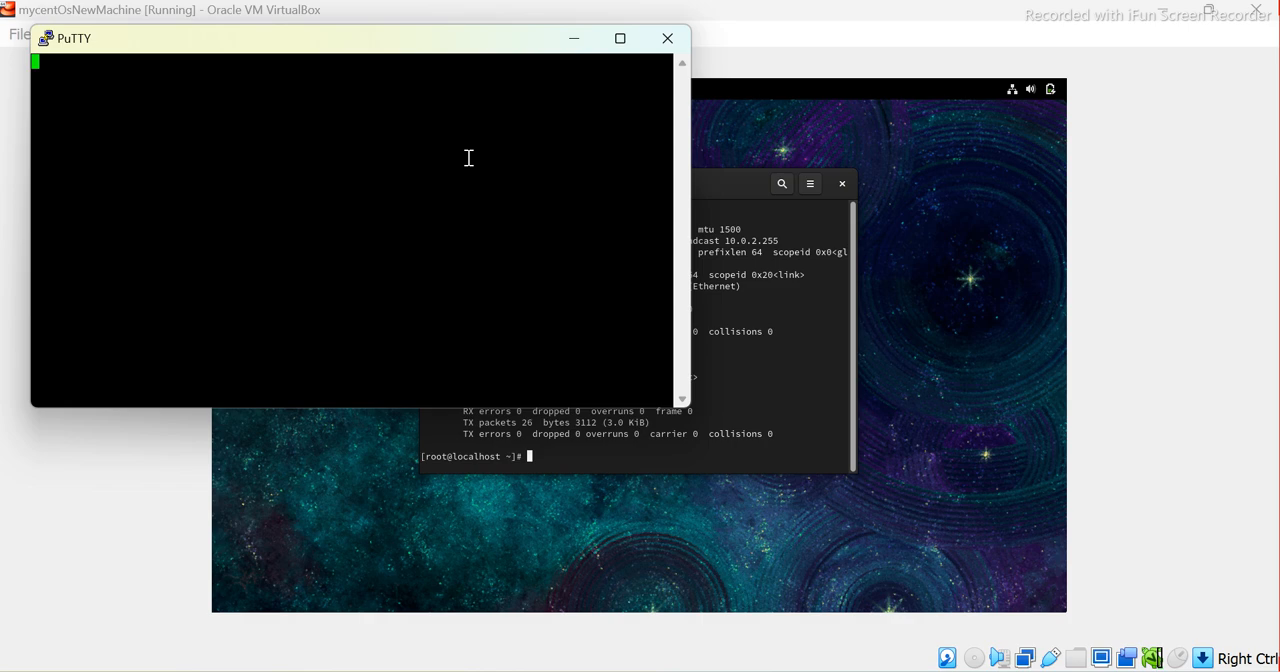
{"action": "left_click_drag", "start_coordinate": [360, 40], "coordinate": [510, 53]}
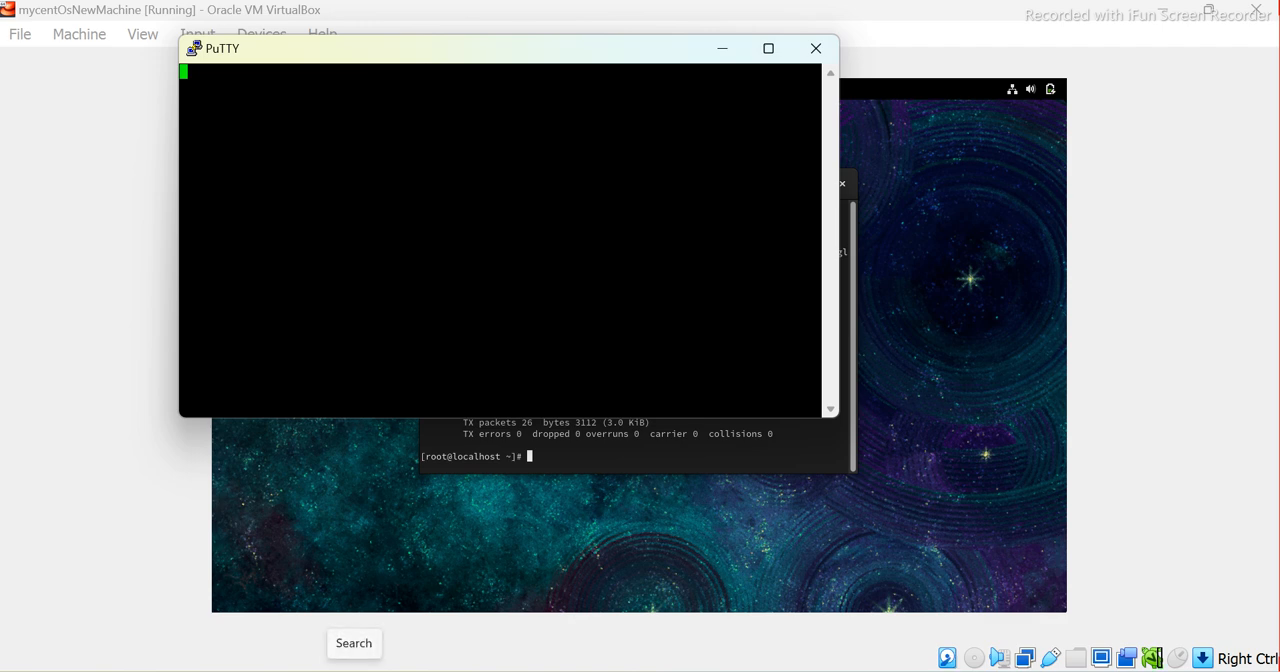
{"action": "left_click", "coordinate": [354, 671]}
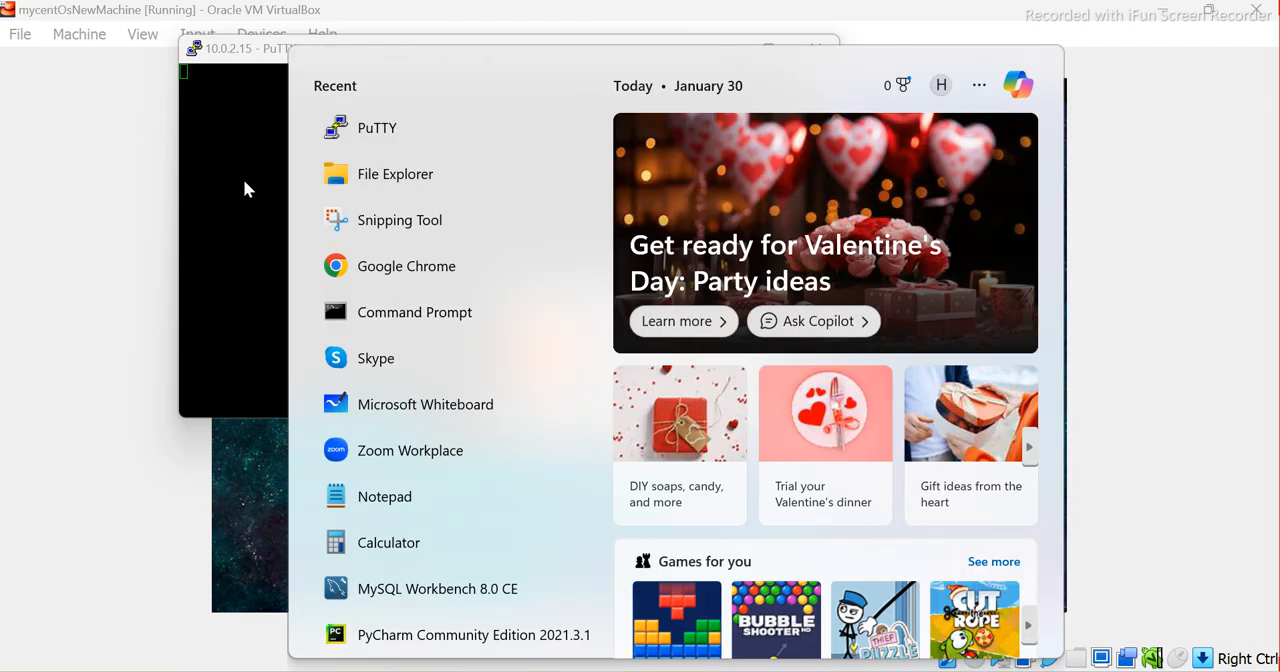
{"action": "left_click", "coordinate": [243, 178]}
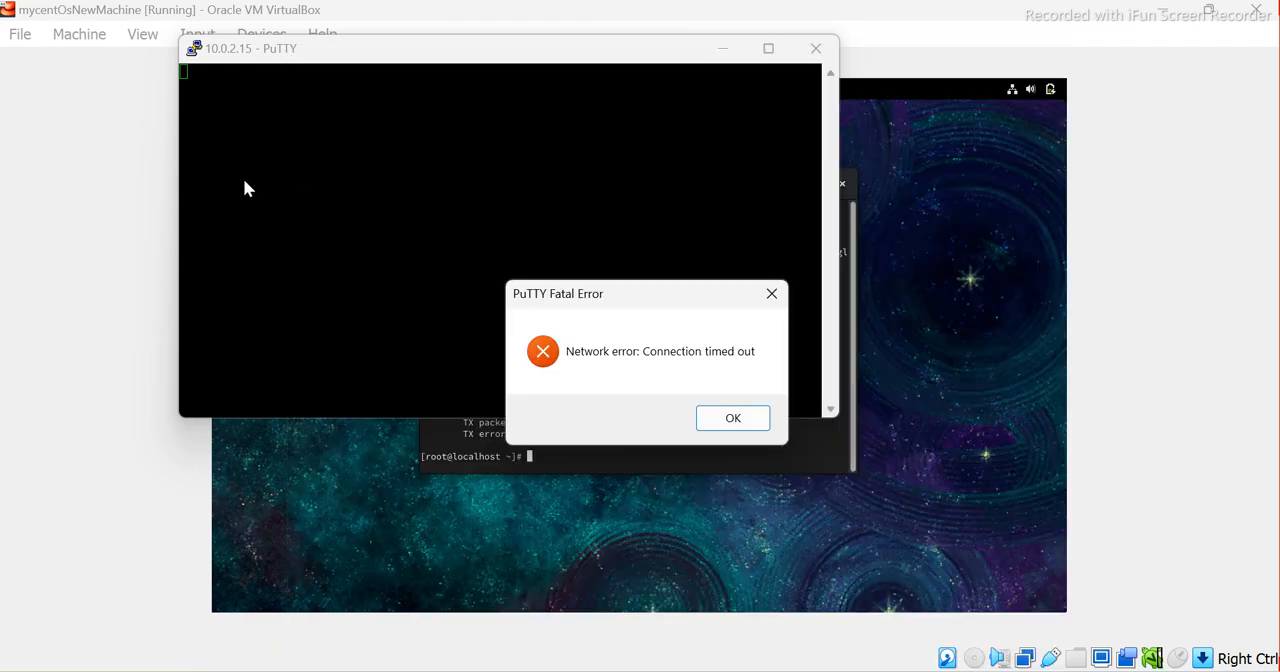
{"action": "left_click", "coordinate": [742, 421]}
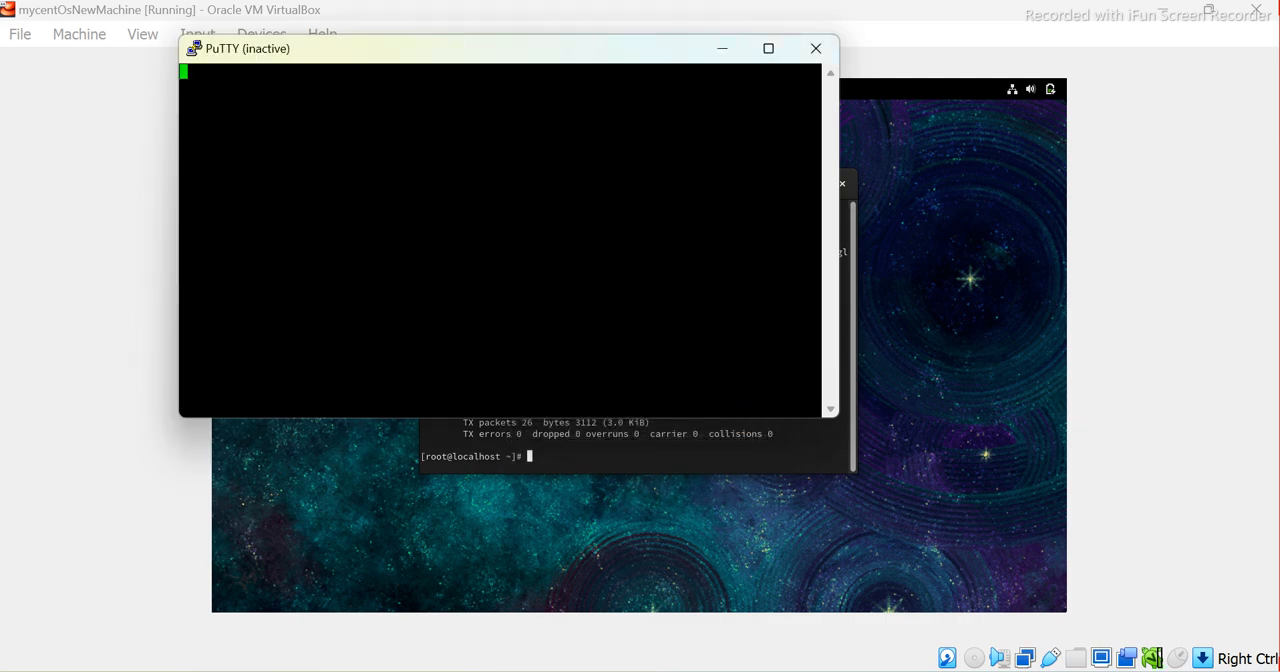
Open the Windows Command Prompt and ping the virtual machine's address 10.0.2.15
{"action": "left_click", "coordinate": [377, 666]}
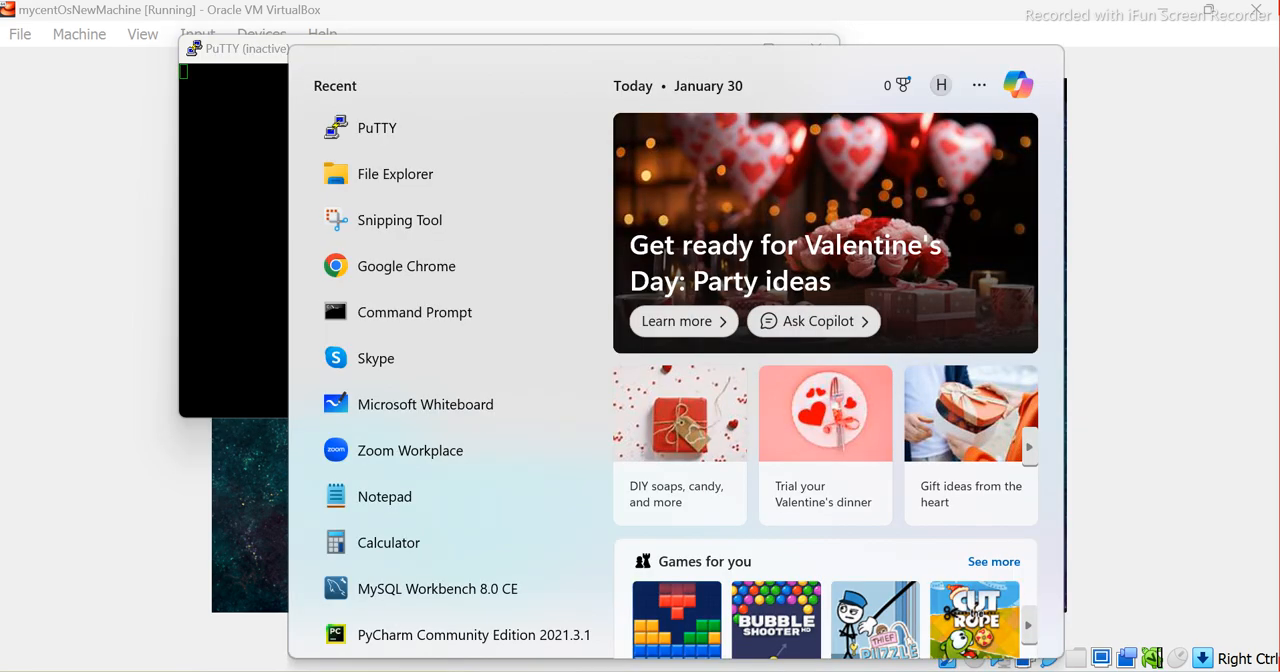
{"action": "type", "text": "cmd"}
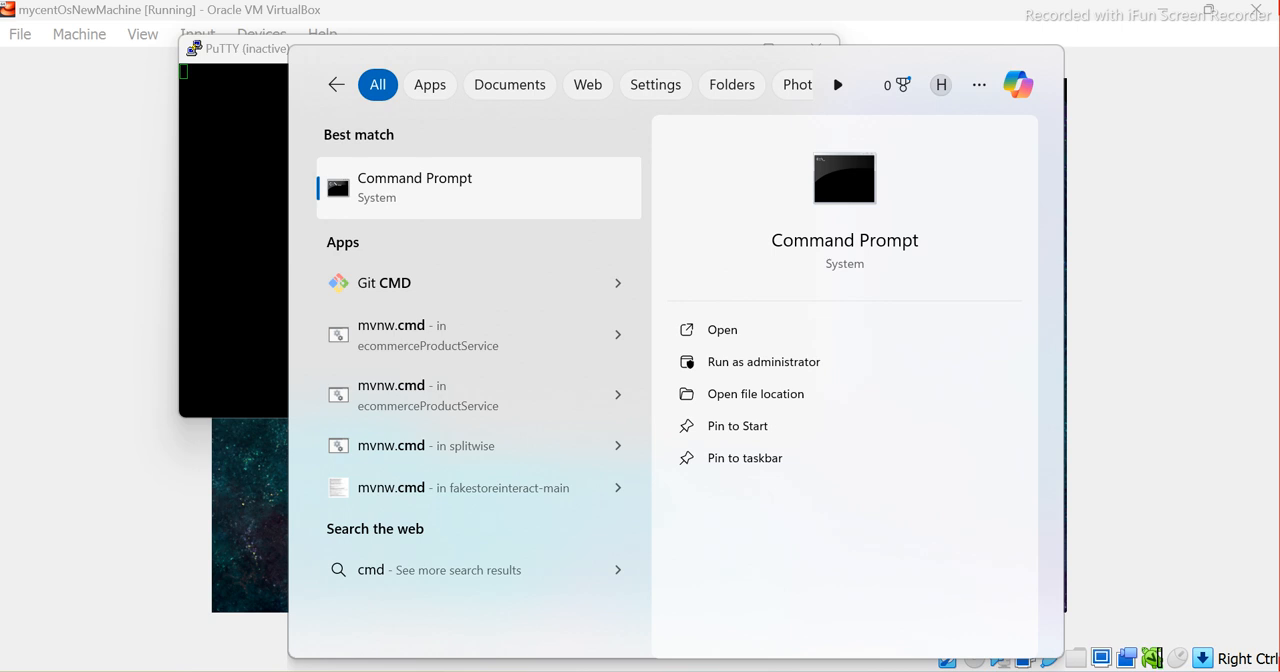
{"action": "key", "text": "Return"}
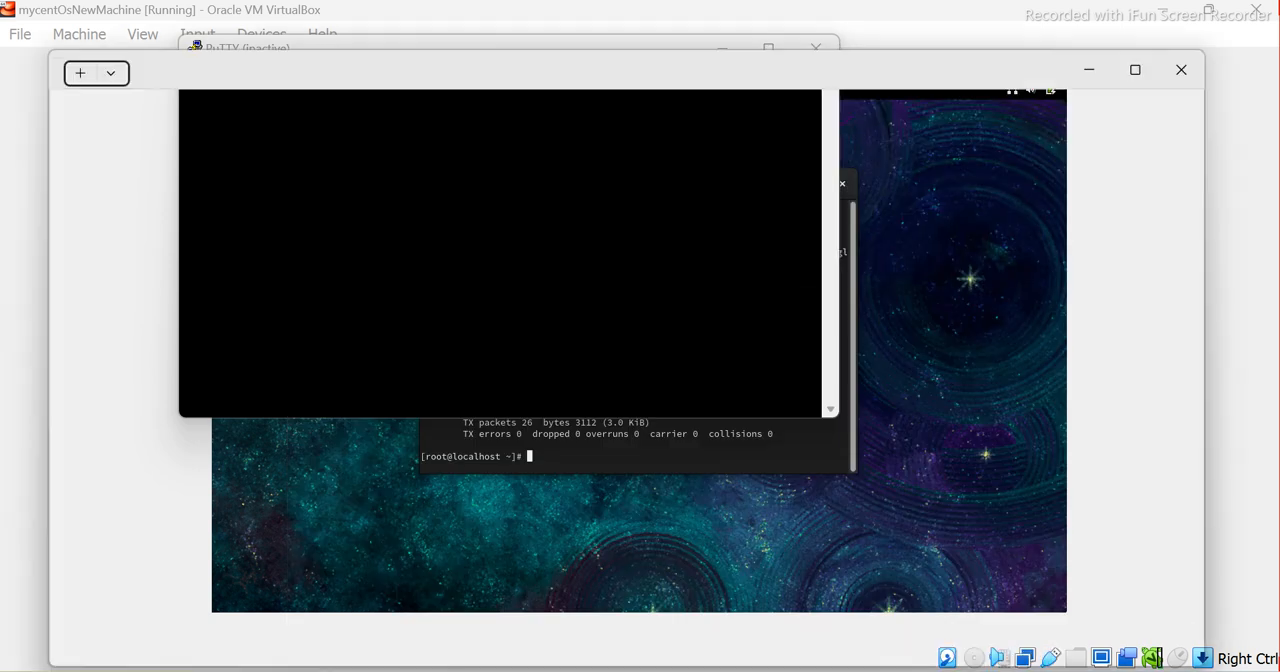
{"action": "type", "text": "ping"}
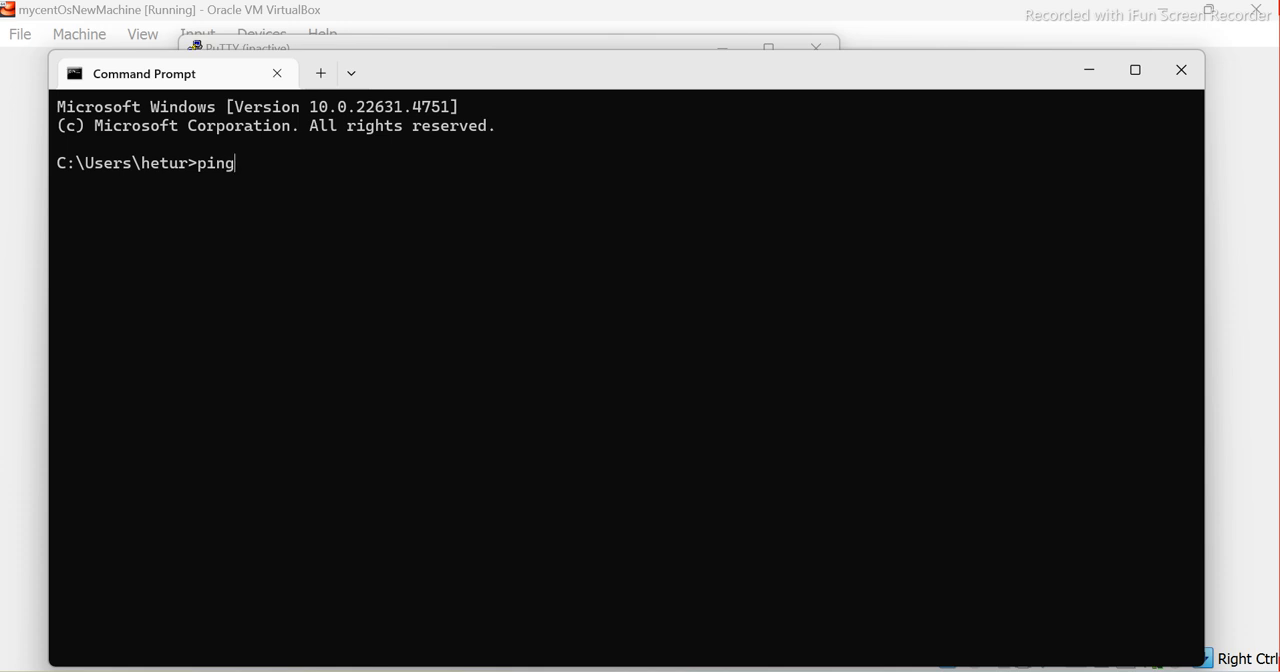
{"action": "type", "text": " 10.0.2.15"}
{"action": "key", "text": "Return"}
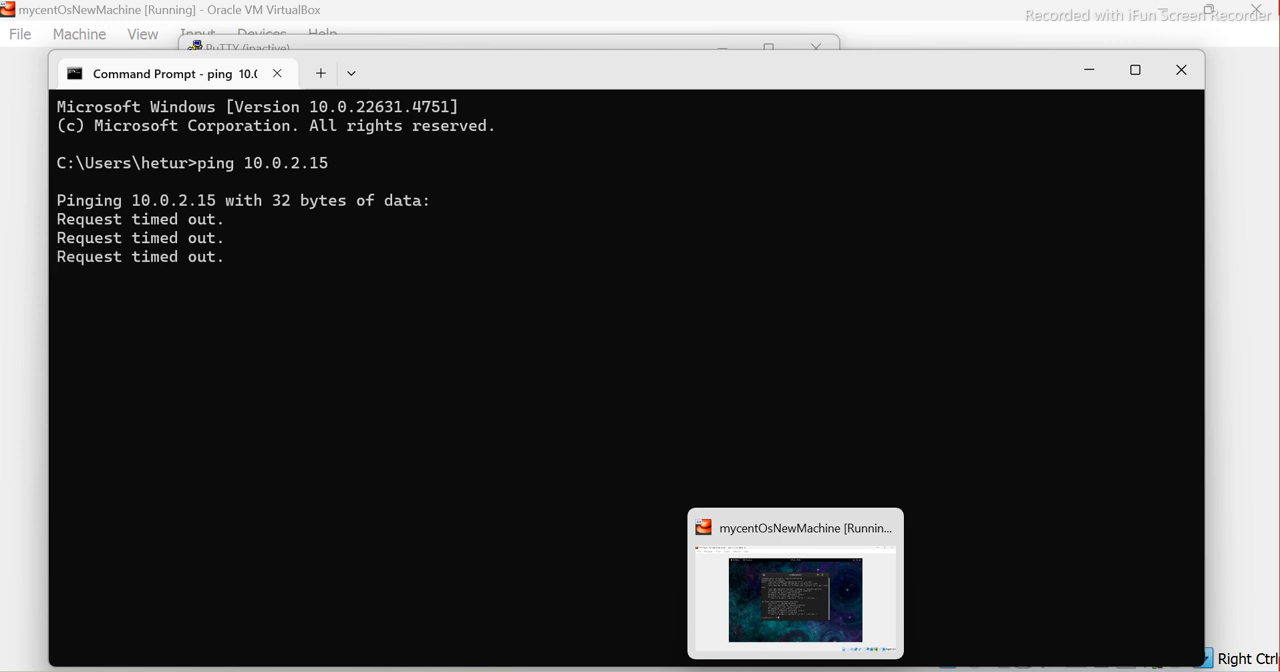
Switch back to the mycentOsNewMachine virtual machine window and clear its terminal
{"action": "left_click", "coordinate": [795, 595]}
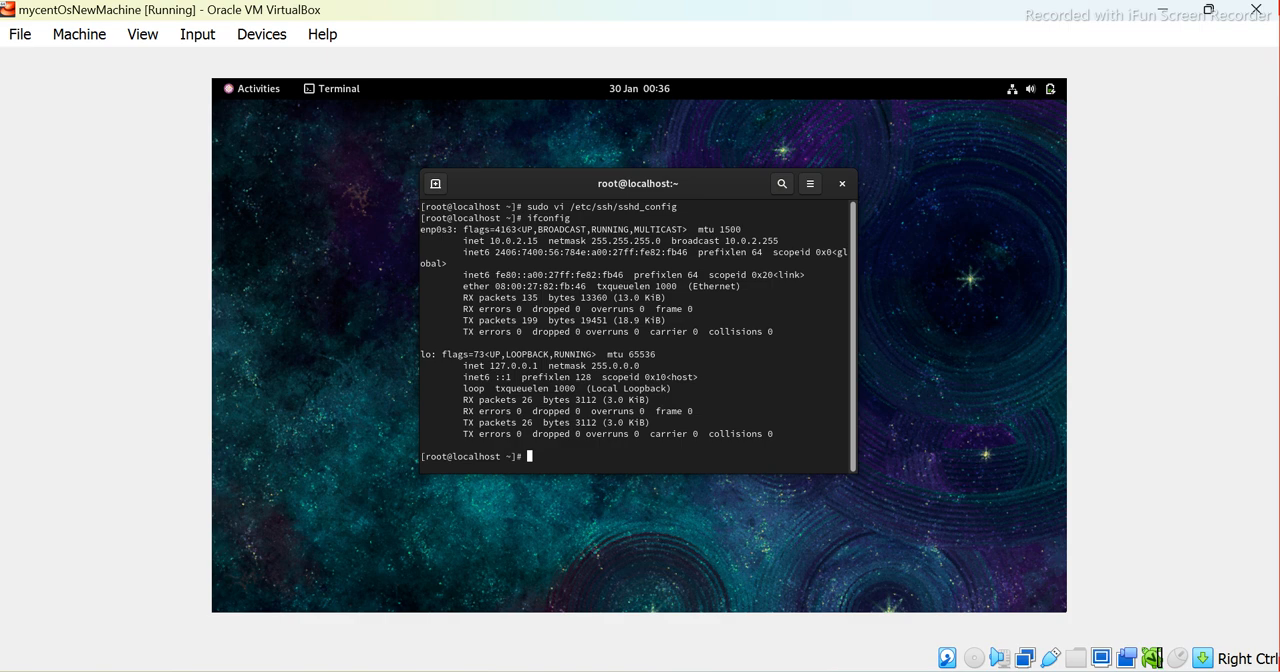
{"action": "mouse_move", "coordinate": [838, 670]}
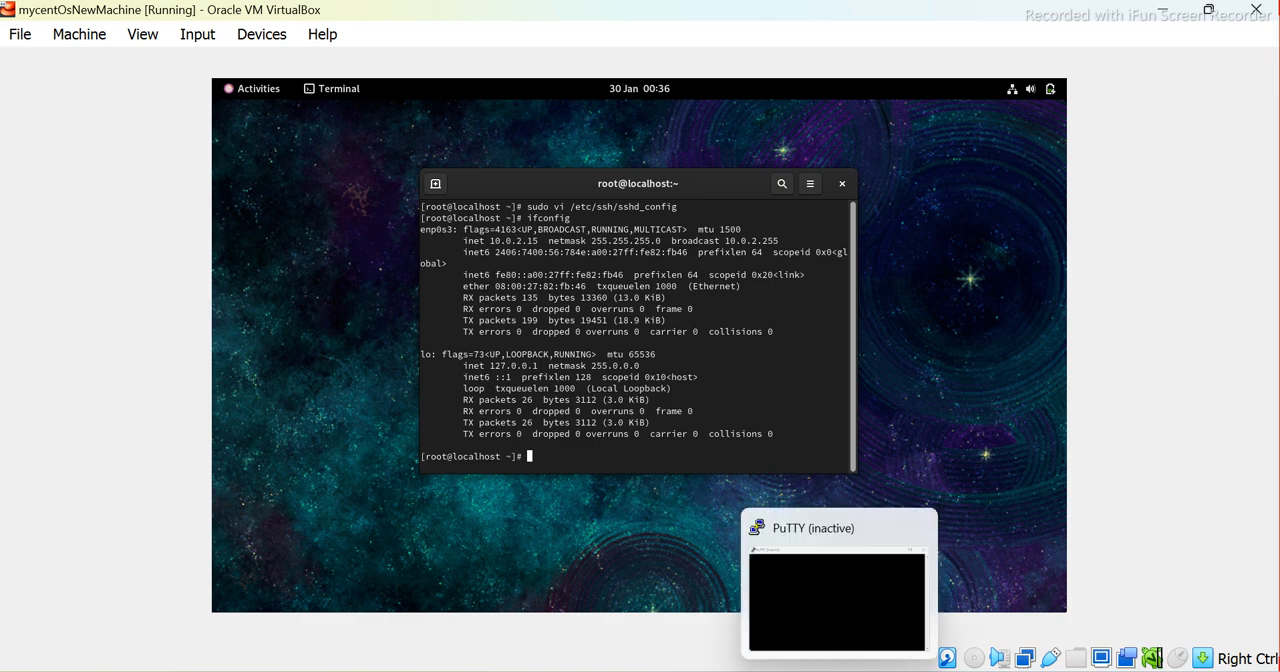
{"action": "left_click", "coordinate": [797, 670]}
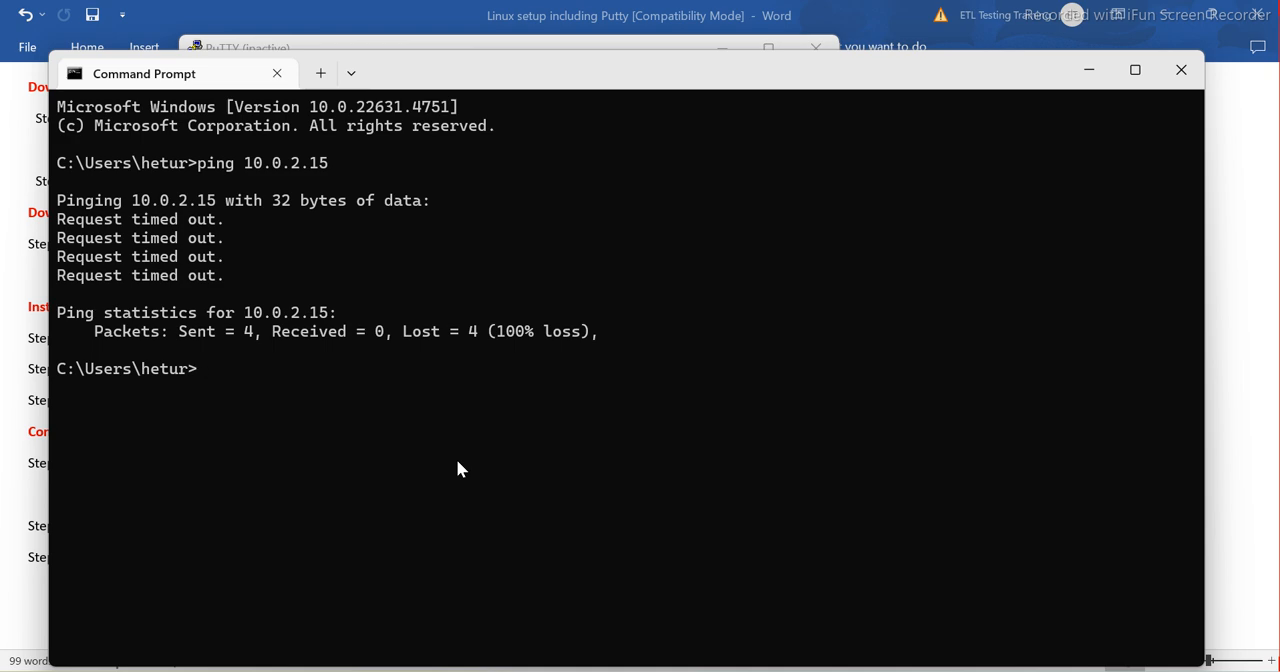
{"action": "left_click", "coordinate": [740, 671]}
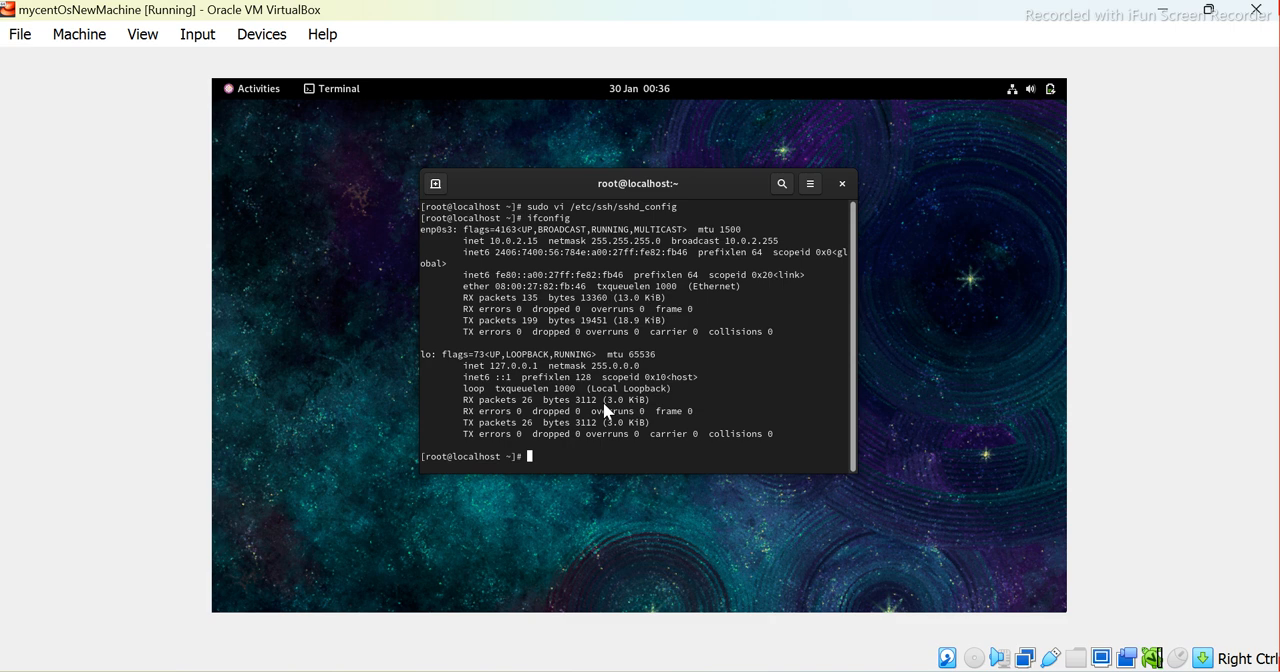
{"action": "type", "text": "clear"}
{"action": "key", "text": "Return"}
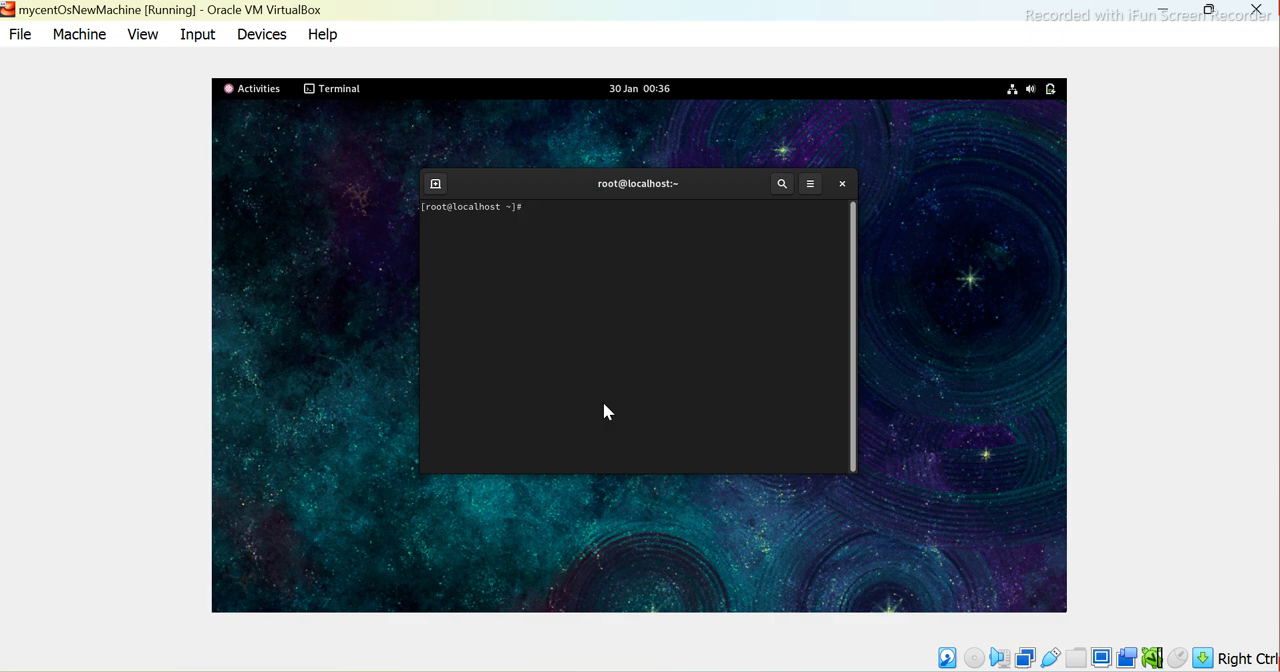
Open /etc/selinux/config in vi with sudo
{"action": "type", "text": "sudo vi /etc/selinux/config"}
{"action": "key", "text": "Return"}
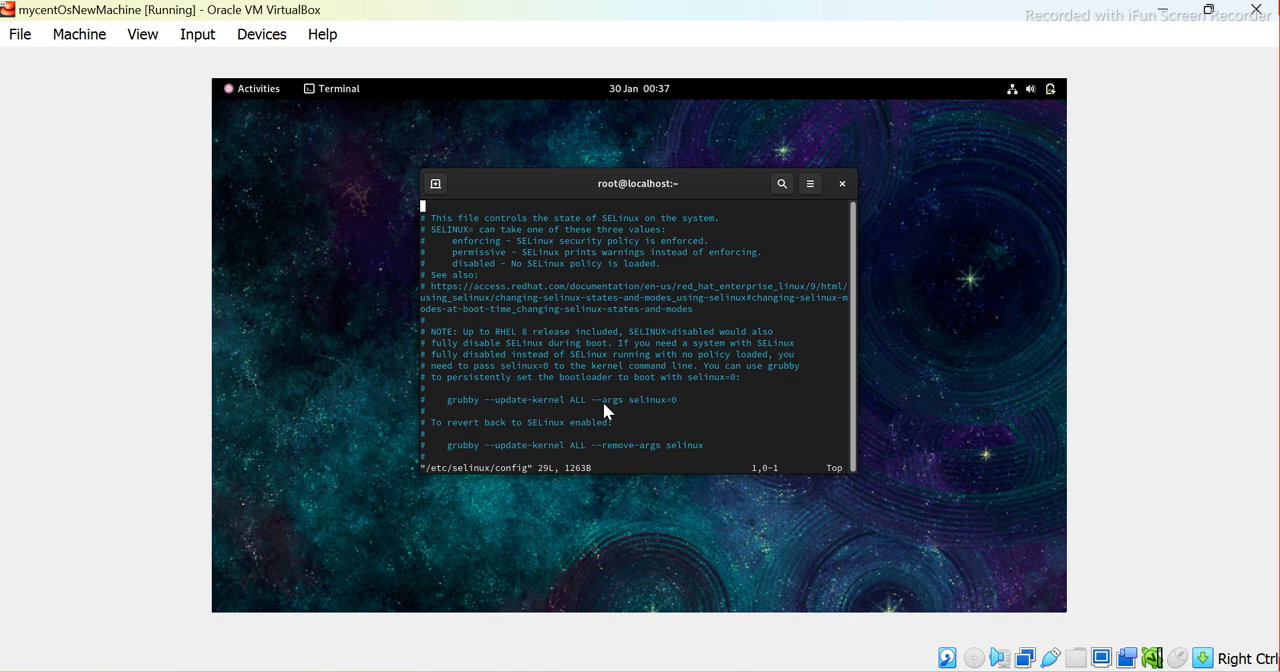
Change the SELINUX setting to disabled in the config file, then save it and quit vi
{"action": "key", "text": "Down"}
{"action": "key", "text": "Down"}
{"action": "key", "text": "Down"}
{"action": "key", "text": "Down"}
{"action": "key", "text": "Down"}
{"action": "key", "text": "Down"}
{"action": "key", "text": "Down"}
{"action": "key", "text": "Down"}
{"action": "key", "text": "Down"}
{"action": "key", "text": "Down"}
{"action": "key", "text": "Down"}
{"action": "key", "text": "Down"}
{"action": "key", "text": "Down"}
{"action": "key", "text": "Down"}
{"action": "key", "text": "Down"}
{"action": "key", "text": "Down"}
{"action": "key", "text": "Down"}
{"action": "key", "text": "Down"}
{"action": "key", "text": "Down"}
{"action": "key", "text": "Down"}
{"action": "key", "text": "Down"}
{"action": "key", "text": "Down"}
{"action": "key", "text": "Down"}
{"action": "key", "text": "Down"}
{"action": "key", "text": "Down"}
{"action": "key", "text": "Down"}
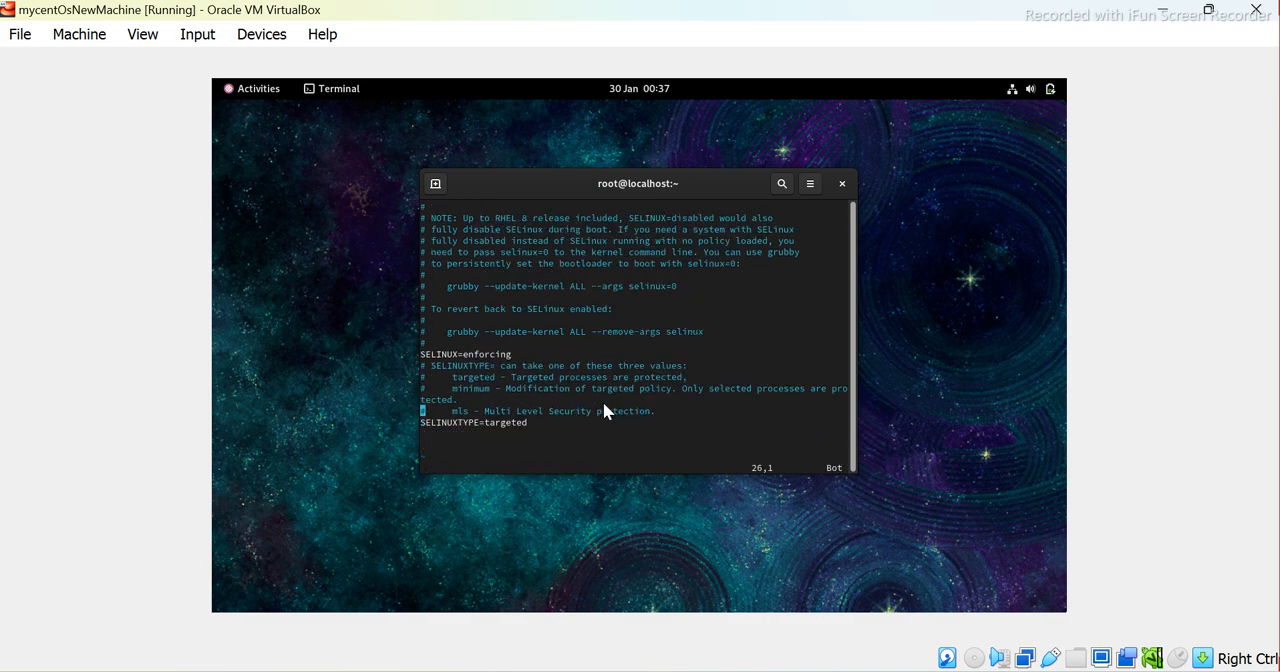
{"action": "key", "text": "Up"}
{"action": "key", "text": "Up"}
{"action": "key", "text": "Up"}
{"action": "key", "text": "Up"}
{"action": "key", "text": "Up"}
{"action": "key", "text": "Right"}
{"action": "key", "text": "Right"}
{"action": "key", "text": "Right"}
{"action": "key", "text": "Right"}
{"action": "key", "text": "Right"}
{"action": "key", "text": "Right"}
{"action": "key", "text": "Right"}
{"action": "key", "text": "Right"}
{"action": "key", "text": "Right"}
{"action": "key", "text": "Right"}
{"action": "key", "text": "Right"}
{"action": "key", "text": "Right"}
{"action": "key", "text": "Right"}
{"action": "key", "text": "Right"}
{"action": "key", "text": "Right"}
{"action": "key", "text": "Right"}
{"action": "key", "text": "a"}
{"action": "key", "text": "BackSpace"}
{"action": "key", "text": "BackSpace"}
{"action": "key", "text": "BackSpace"}
{"action": "key", "text": "BackSpace"}
{"action": "key", "text": "BackSpace"}
{"action": "key", "text": "BackSpace"}
{"action": "key", "text": "BackSpace"}
{"action": "key", "text": "BackSpace"}
{"action": "key", "text": "BackSpace"}
{"action": "type", "text": "disabled"}
{"action": "key", "text": "Escape"}
{"action": "type", "text": ":wq"}
{"action": "key", "text": "Return"}
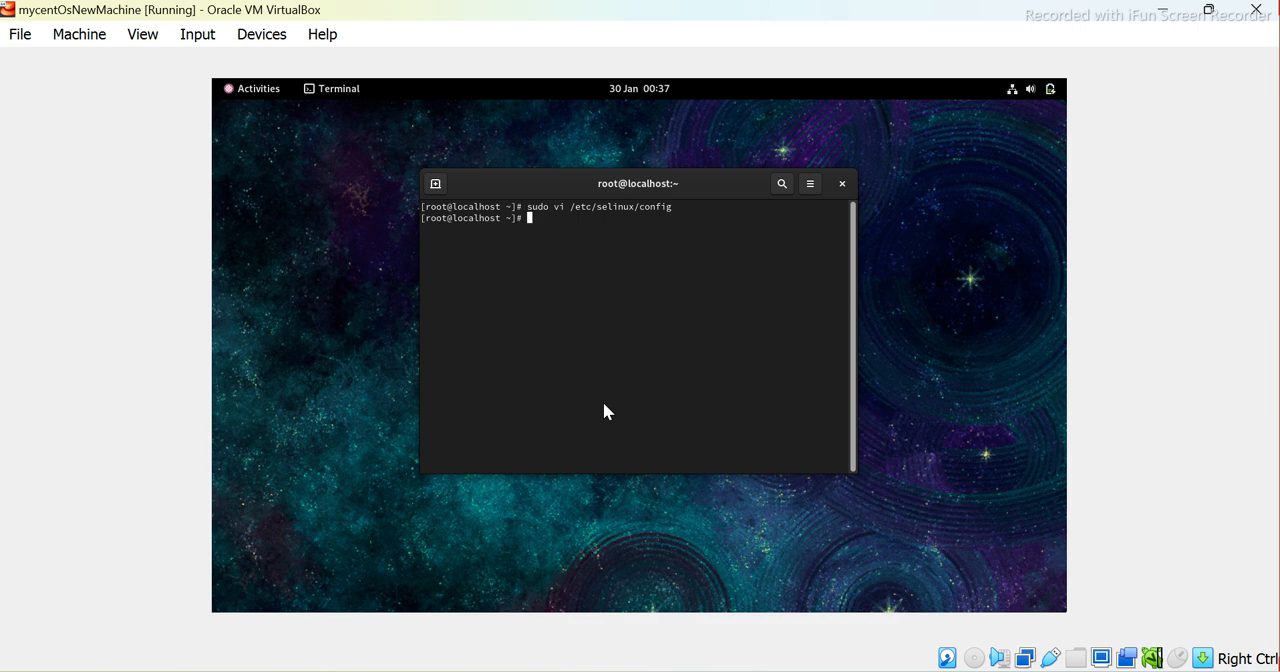
List the virtual machine's listening TCP and UDP ports with sudo ss -tuln
{"action": "type", "text": "sudo ss -tuln"}
{"action": "key", "text": "Return"}
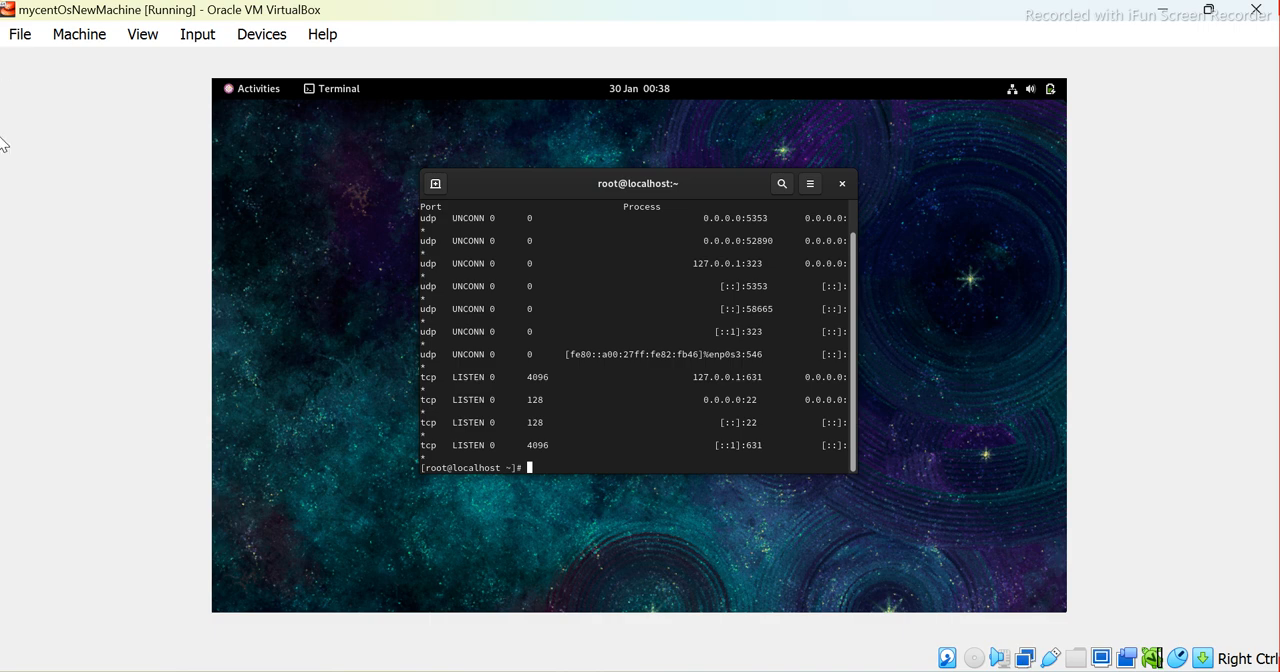
Clear the terminal and run sudo ss -tuln again to recheck the listening ports
{"action": "type", "text": "clear"}
{"action": "key", "text": "Return"}
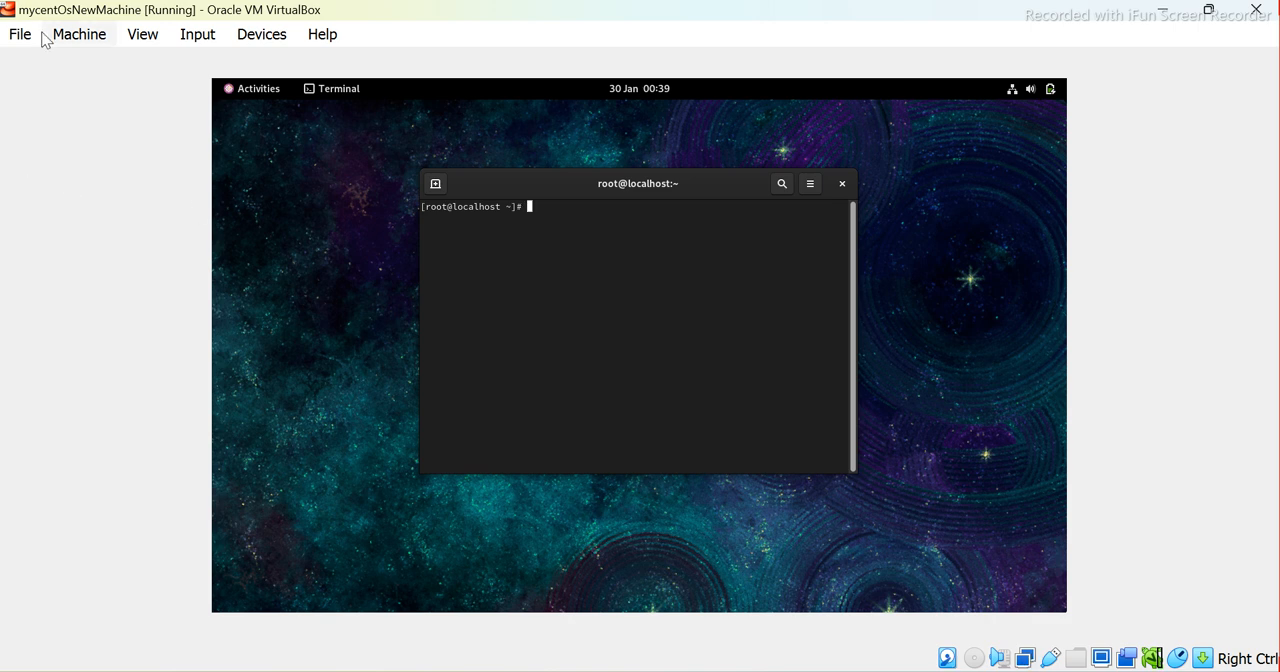
{"action": "type", "text": "sudo ss -tuln"}
{"action": "key", "text": "Return"}
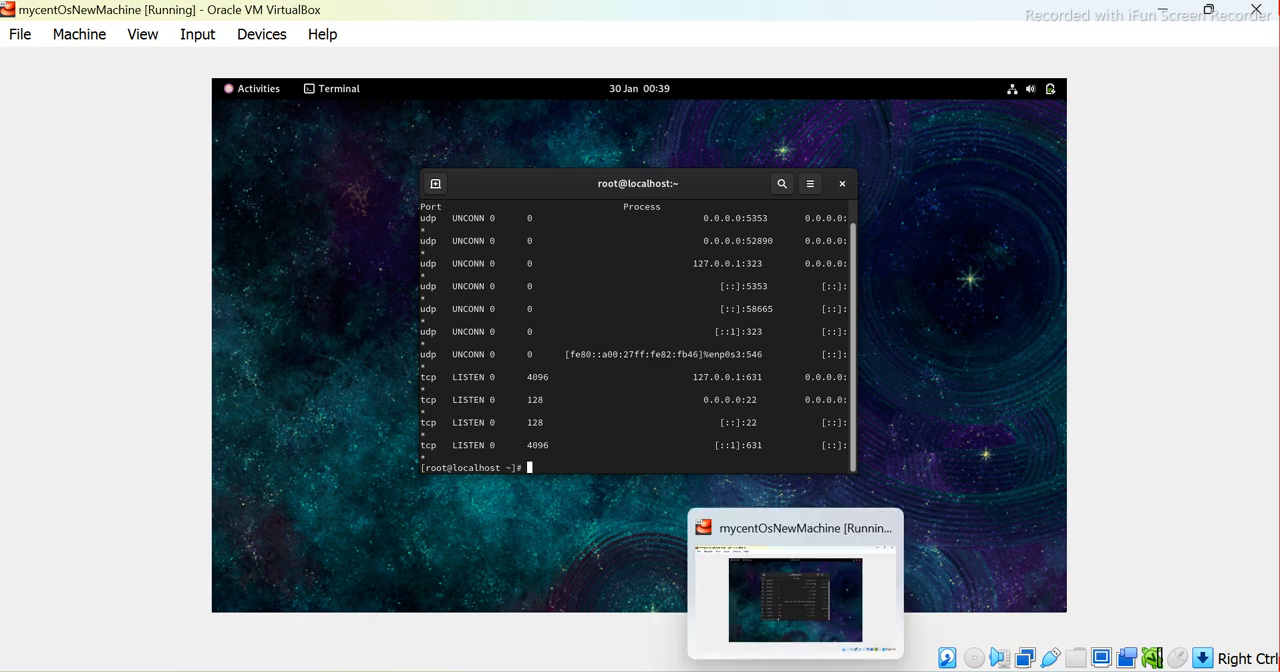
Clear the port listing from the terminal and check the network interfaces again with ifconfig
{"action": "mouse_move", "coordinate": [839, 670]}
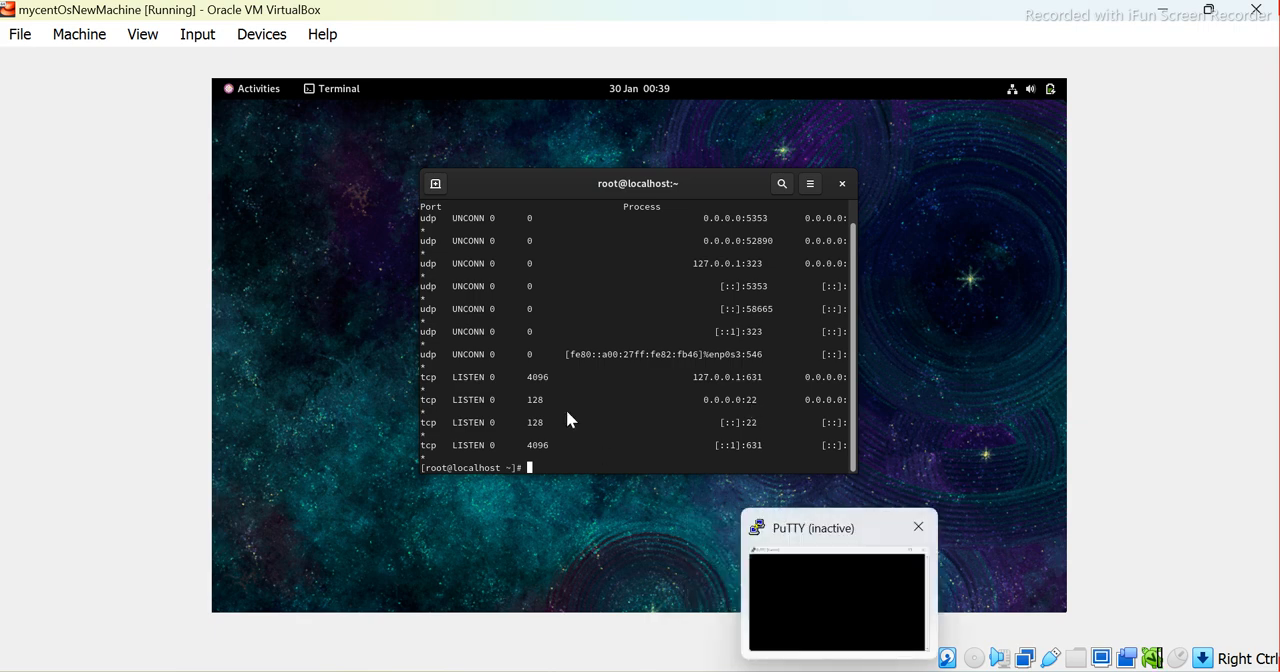
{"action": "type", "text": "clear"}
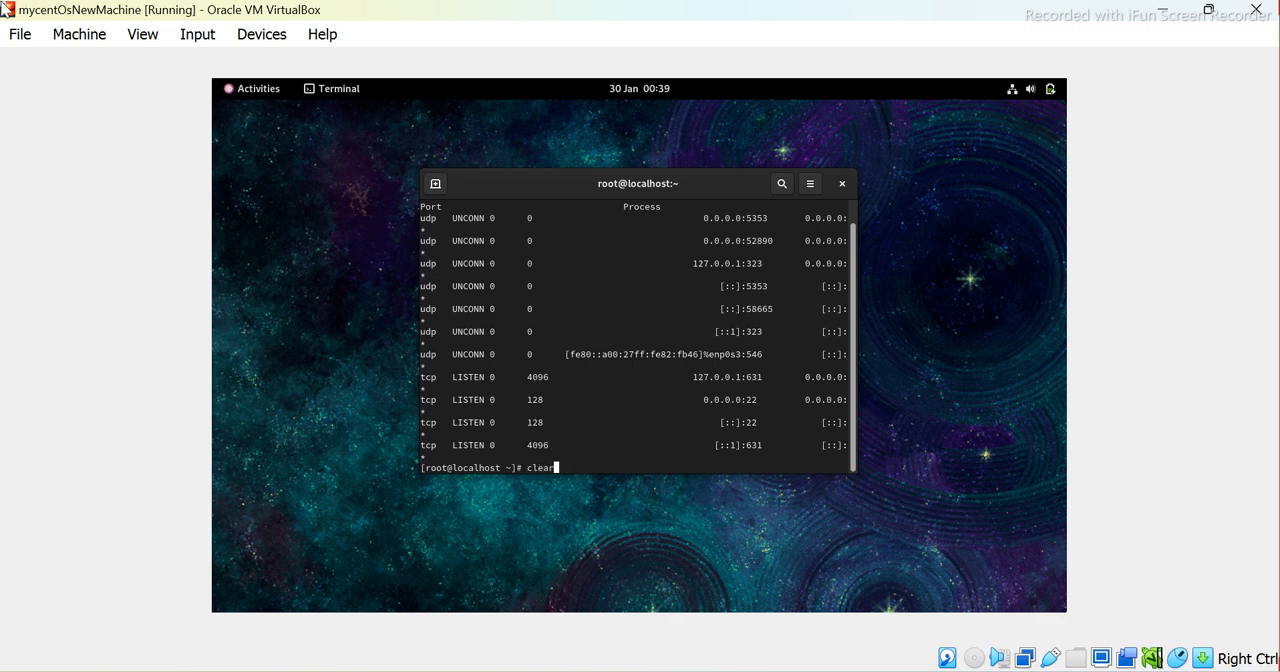
{"action": "key", "text": "Return"}
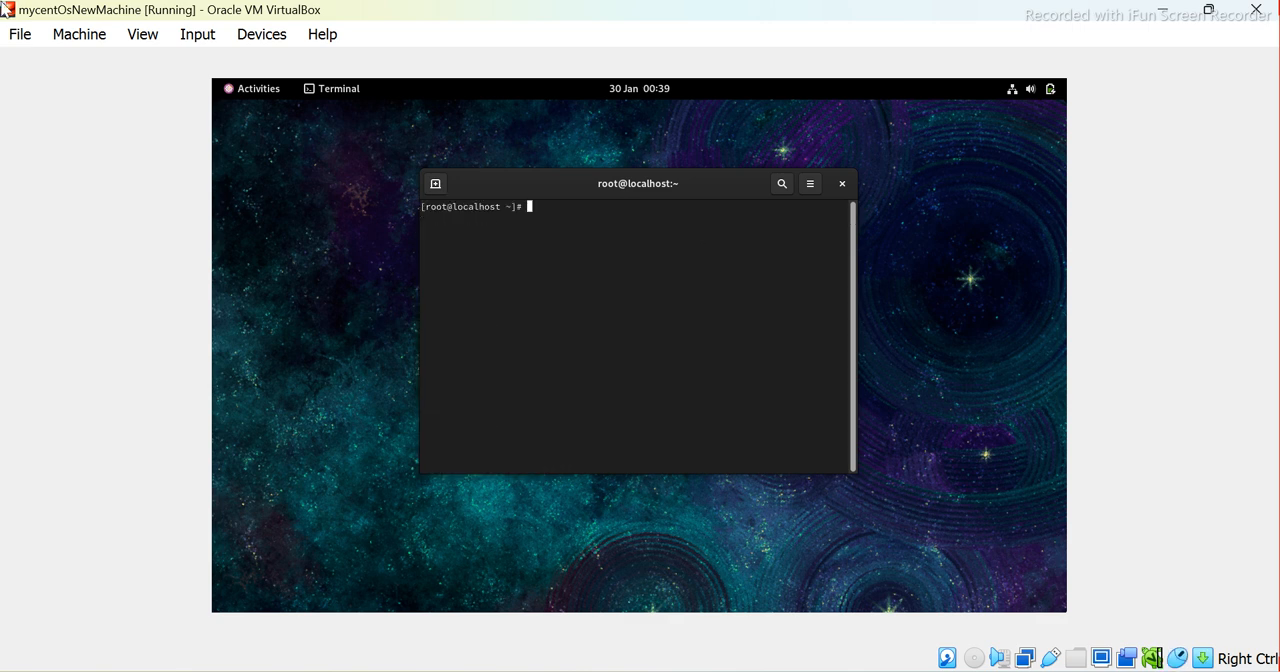
{"action": "type", "text": "ifconfig"}
{"action": "key", "text": "Return"}
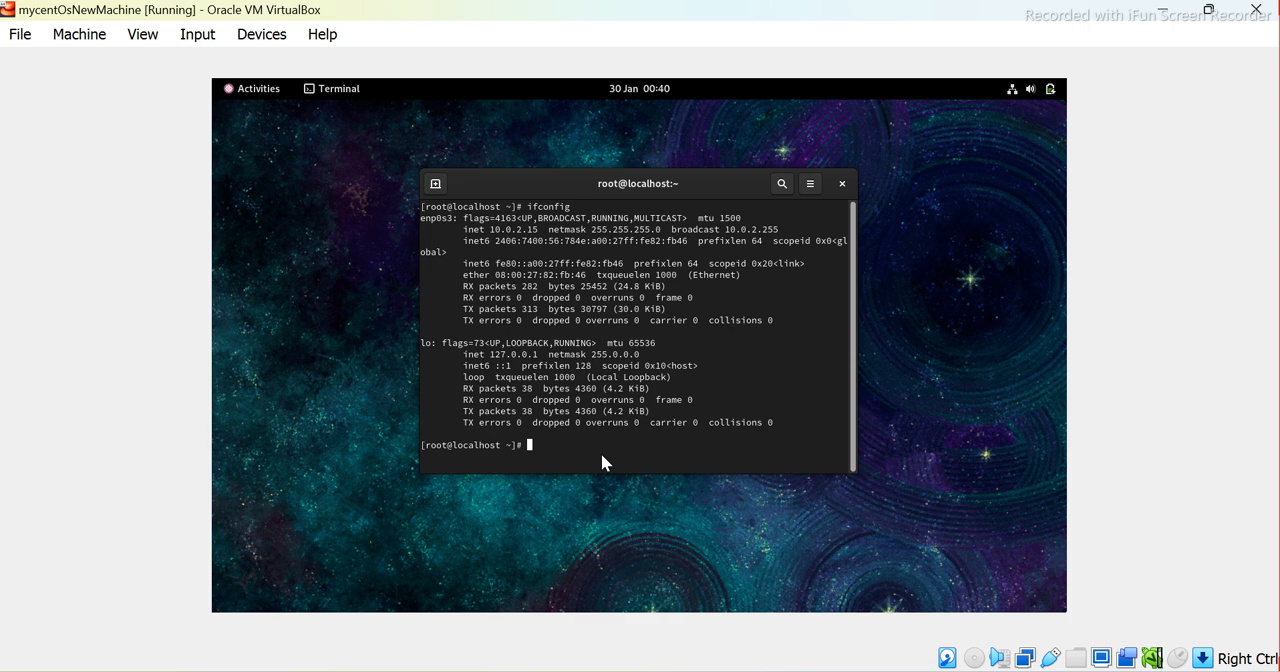
Restart the CentOS virtual machine from the terminal with sudo reboot
{"action": "type", "text": "sudo reboot"}
{"action": "key", "text": "Return"}
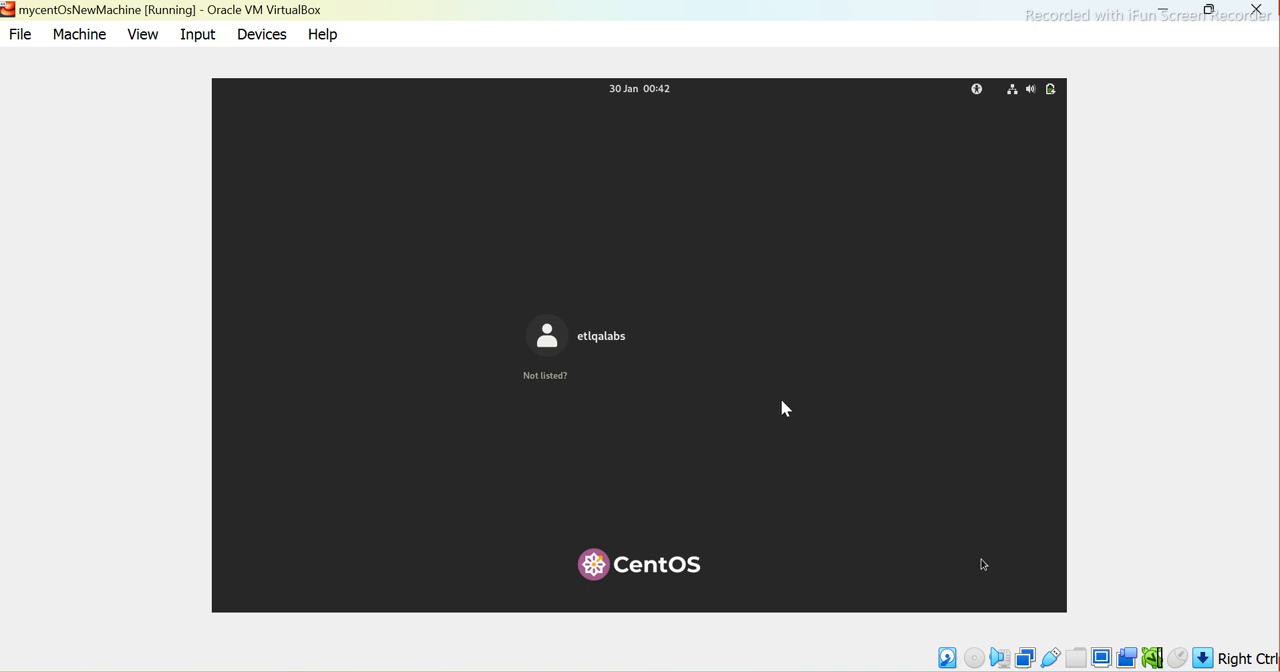
Log in to CentOS as the listed user with the account password
{"action": "left_click", "coordinate": [585, 337]}
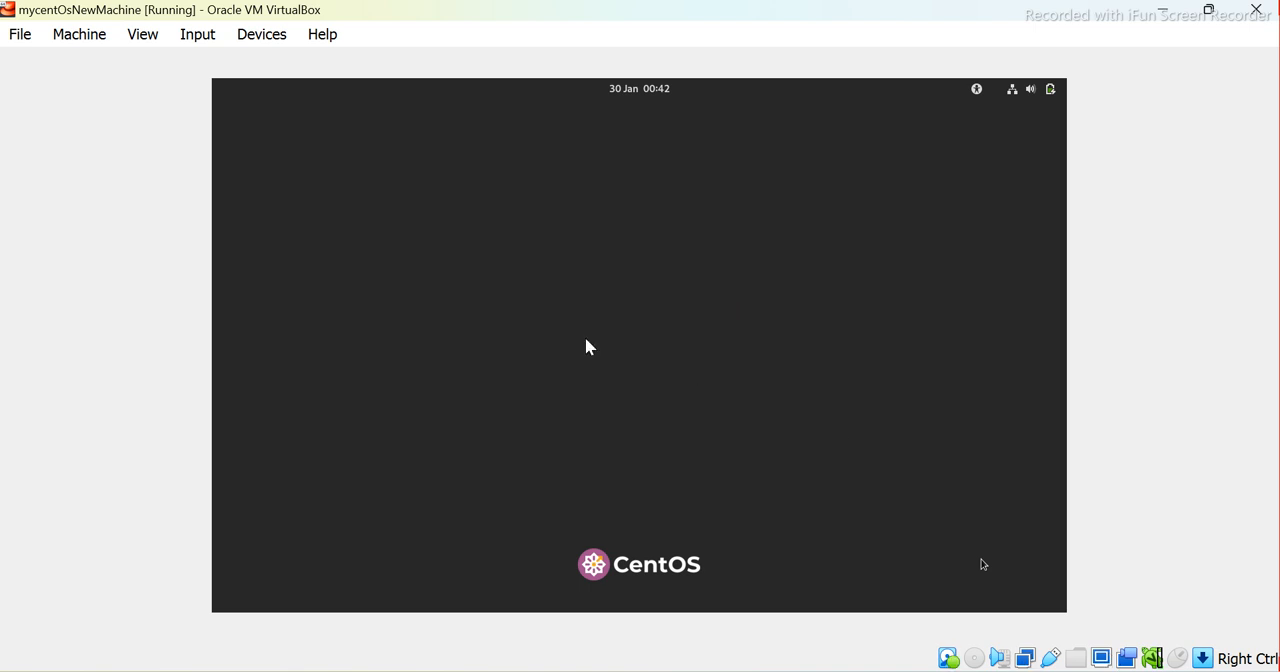
{"action": "type", "text": "****"}
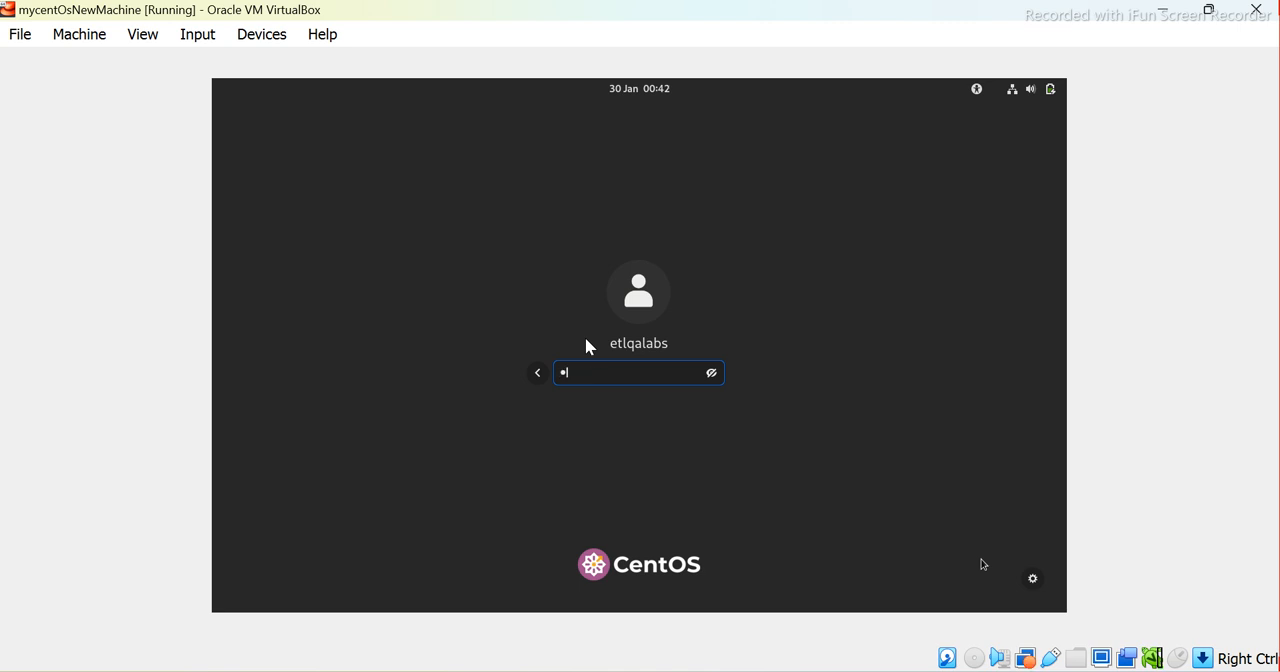
{"action": "key", "text": "Return"}
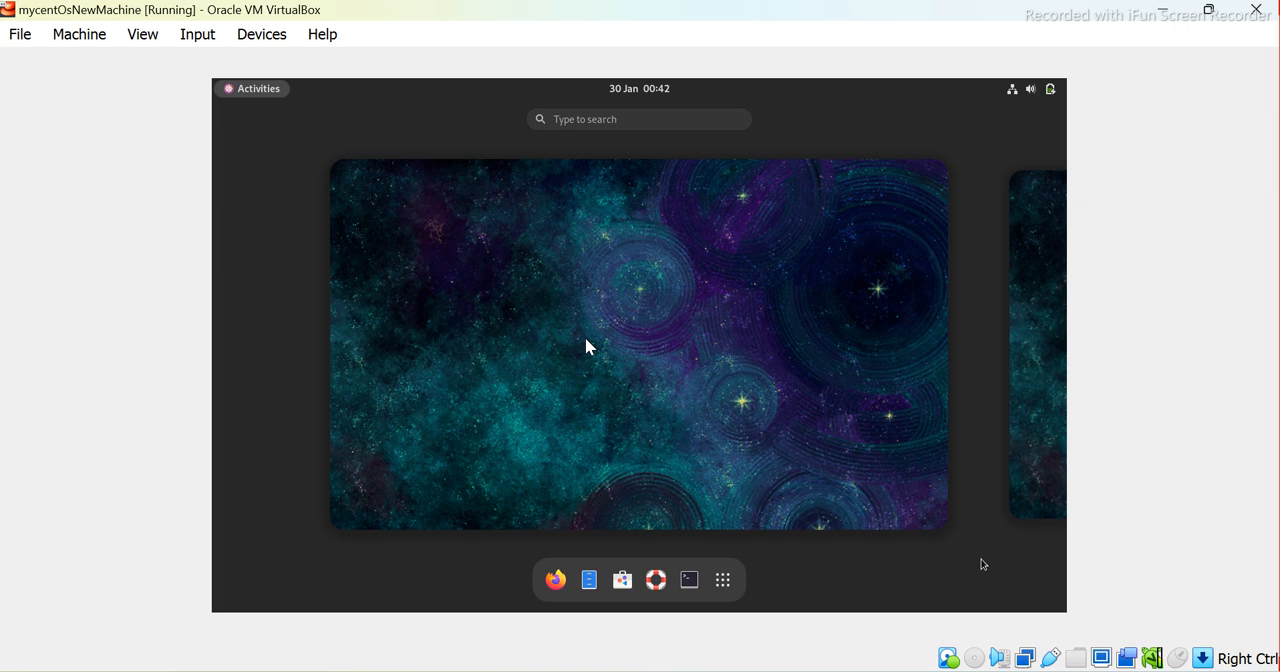
{"action": "type", "text": "twe"}
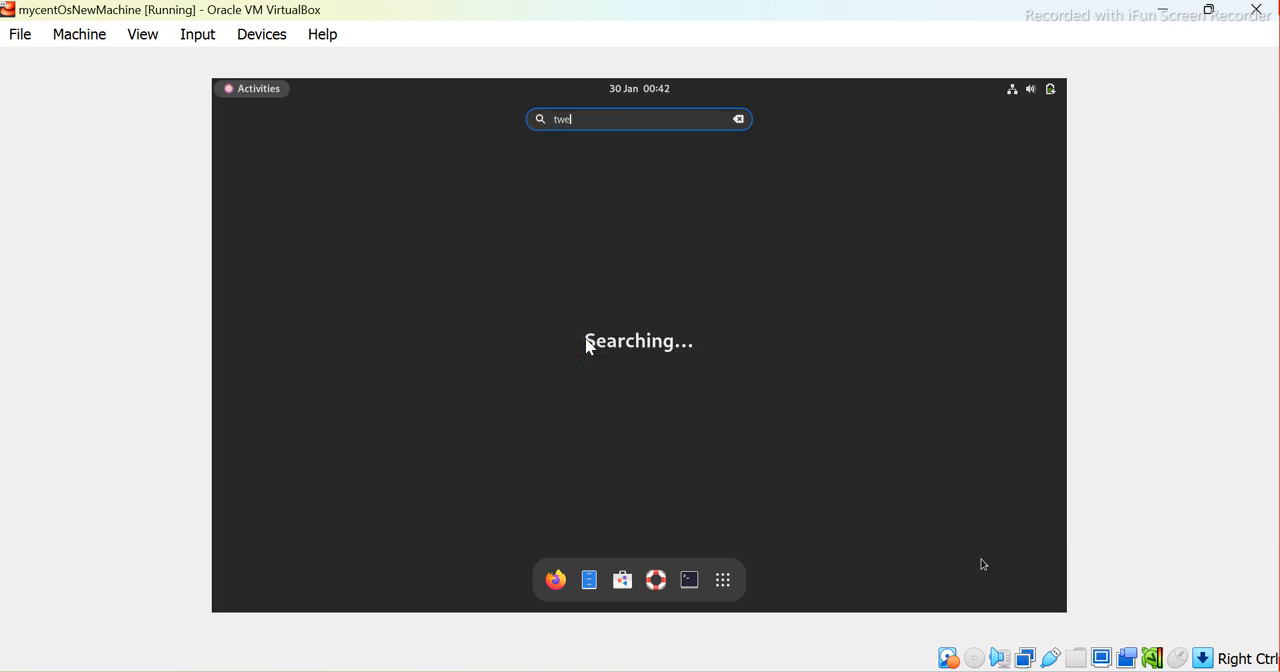
{"action": "key", "text": "BackSpace"}
{"action": "key", "text": "BackSpace"}
{"action": "key", "text": "BackSpace"}
{"action": "type", "text": "erminal"}
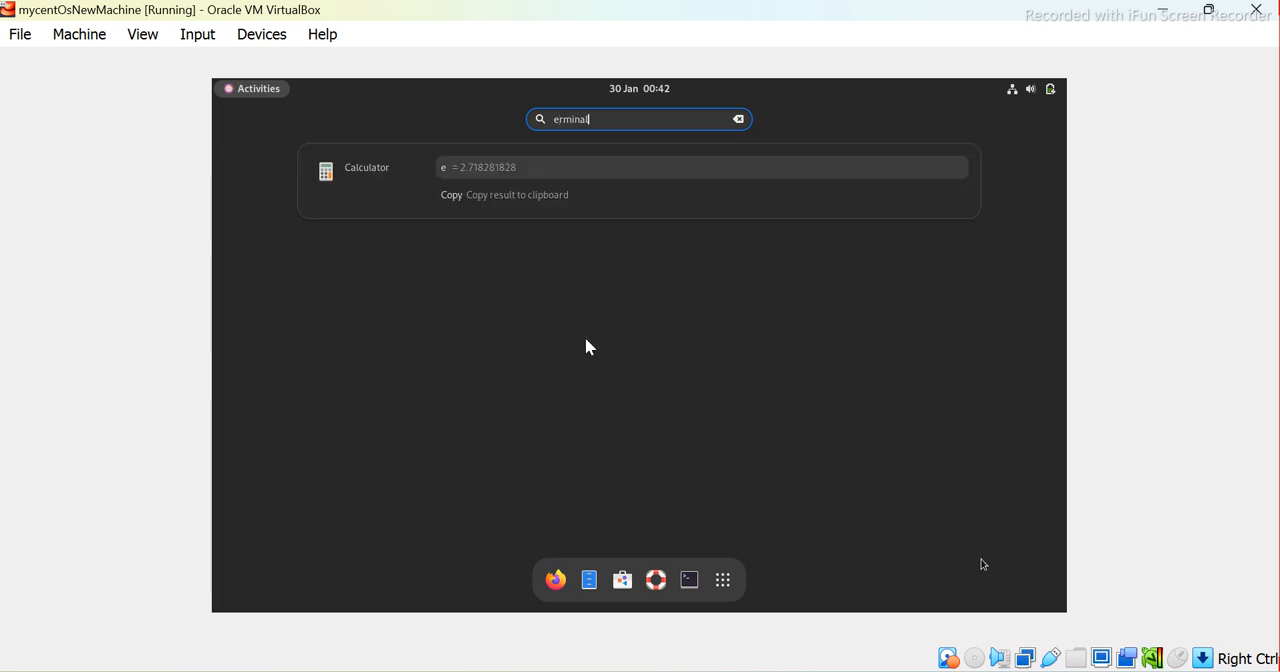
{"action": "key", "text": "BackSpace"}
{"action": "key", "text": "BackSpace"}
{"action": "key", "text": "BackSpace"}
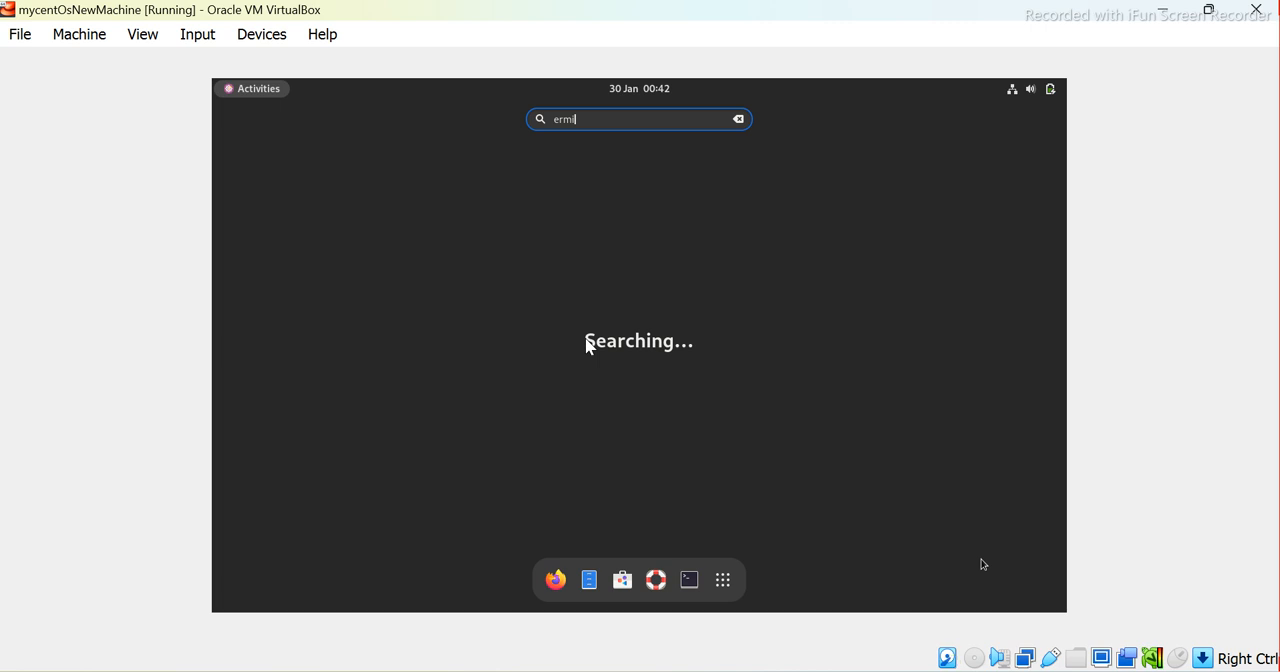
{"action": "key", "text": "BackSpace"}
{"action": "key", "text": "BackSpace"}
{"action": "key", "text": "BackSpace"}
{"action": "key", "text": "BackSpace"}
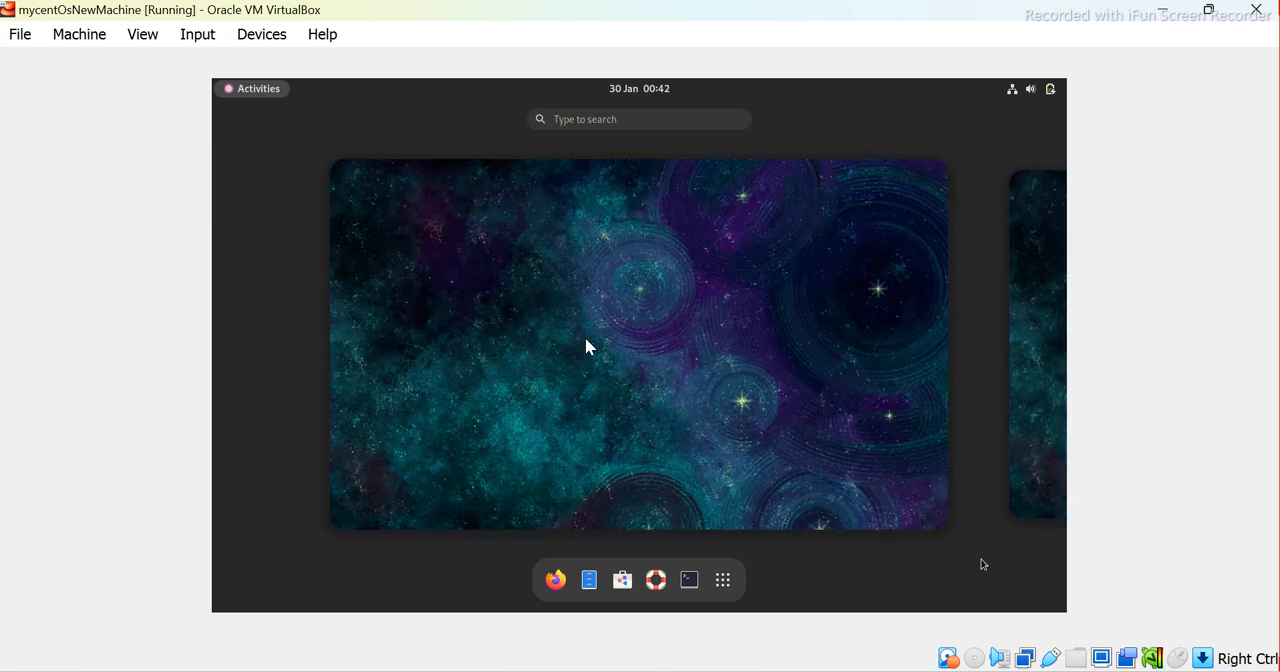
Search the CentOS applications for "termi" and open Terminal
{"action": "type", "text": "te"}
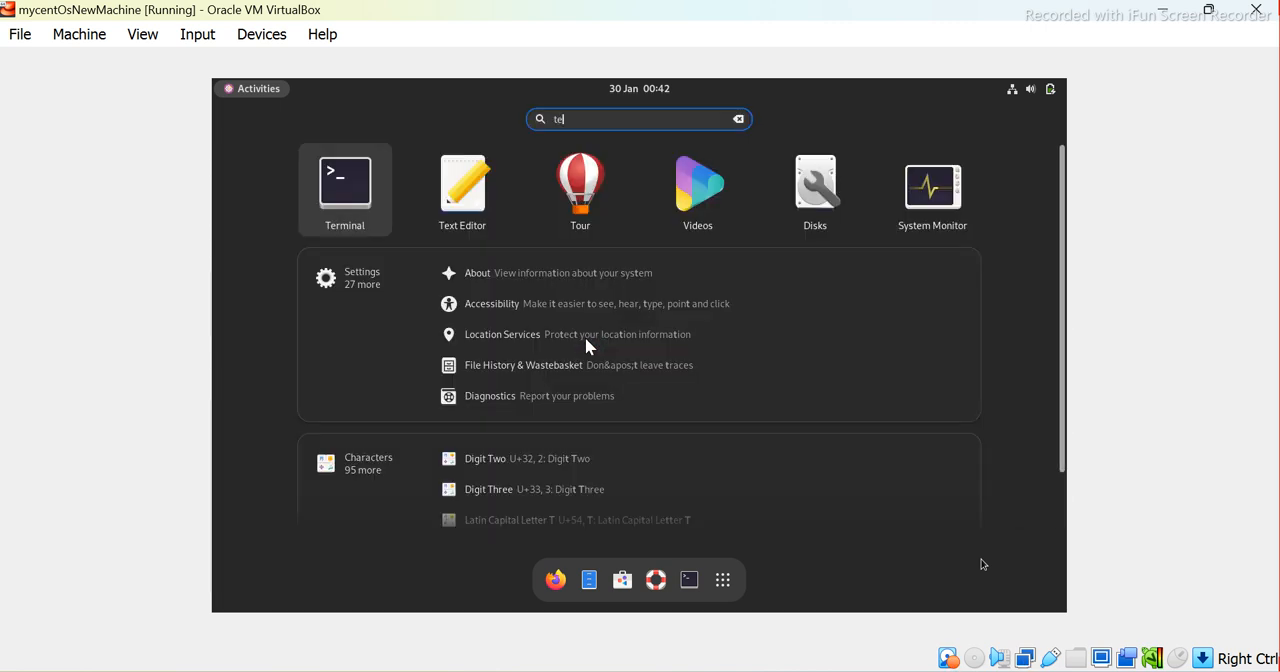
{"action": "type", "text": "rmi"}
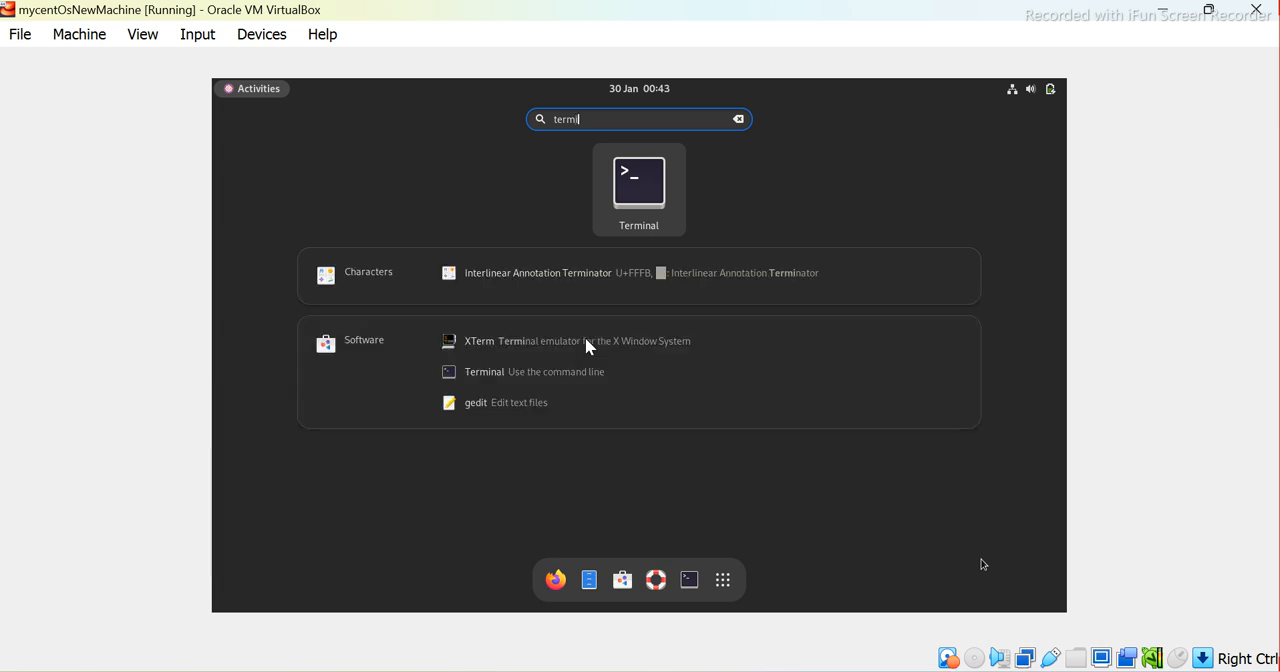
{"action": "key", "text": "Down"}
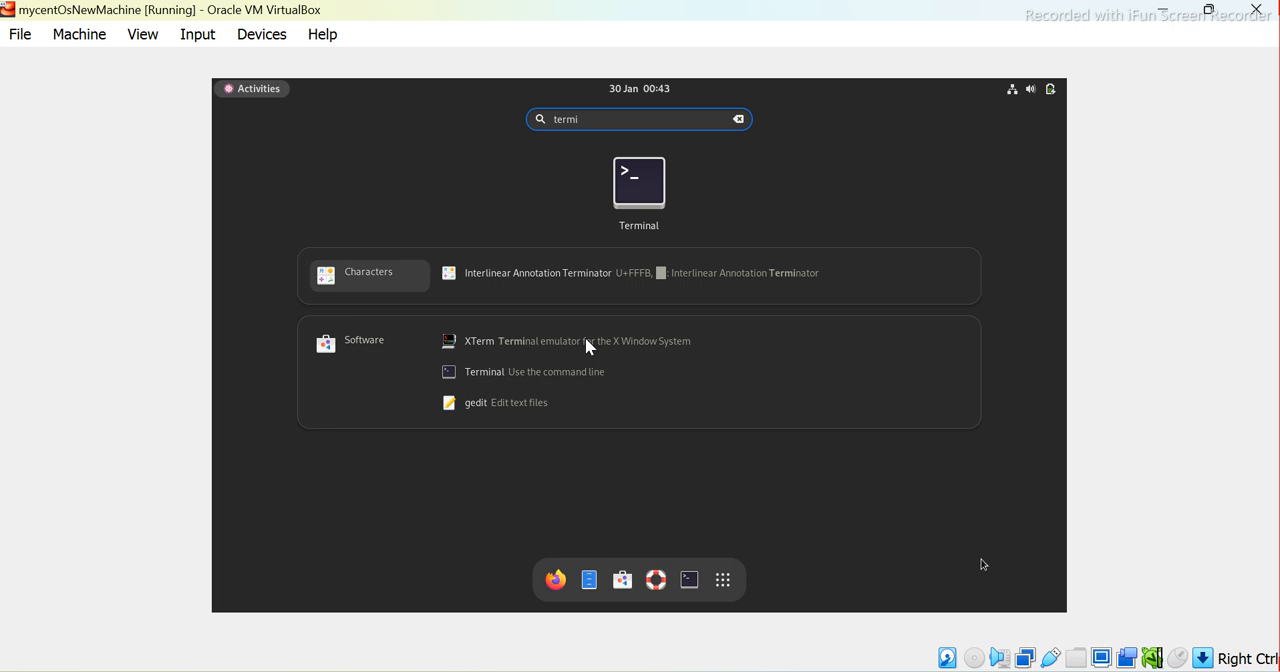
{"action": "key", "text": "Tab"}
{"action": "key", "text": "Tab"}
{"action": "key", "text": "Tab"}
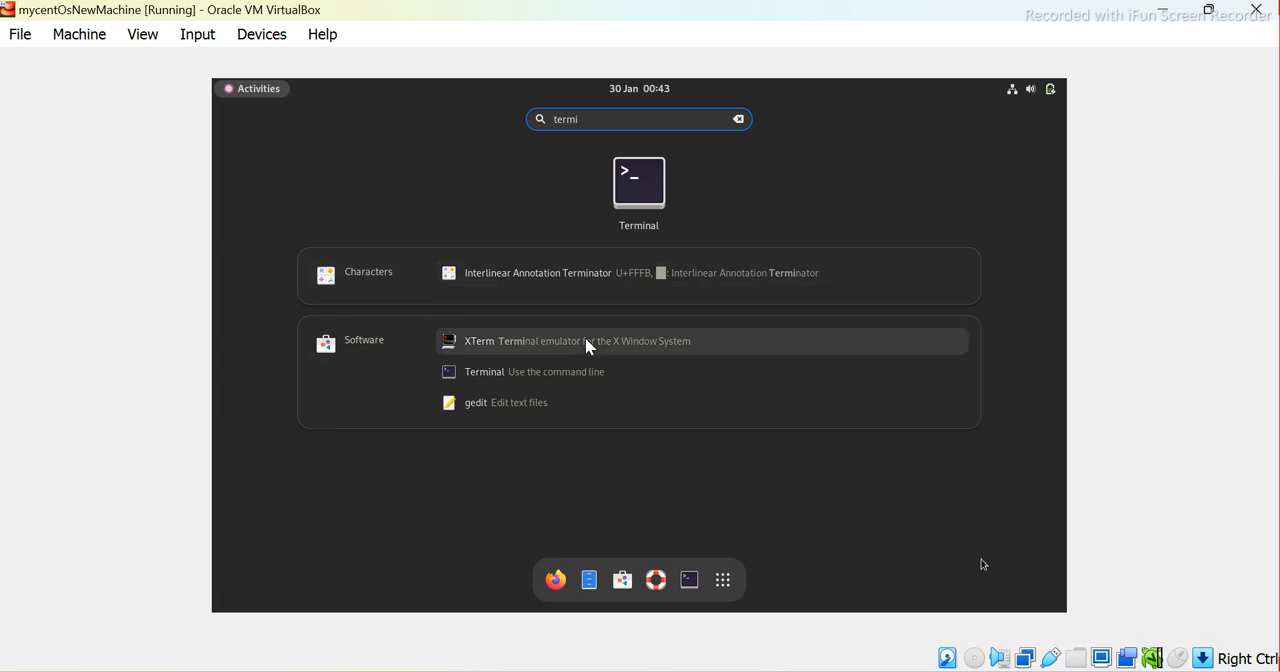
{"action": "key", "text": "Tab"}
{"action": "key", "text": "Tab"}
{"action": "key", "text": "Tab"}
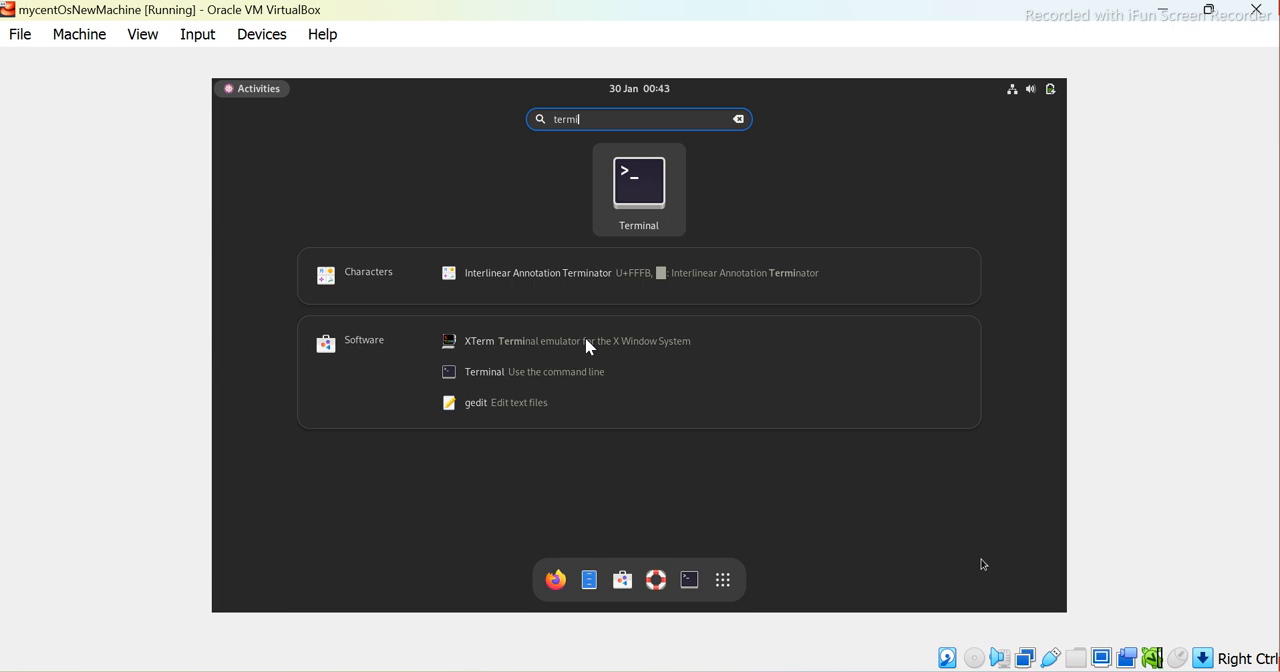
{"action": "key", "text": "Return"}
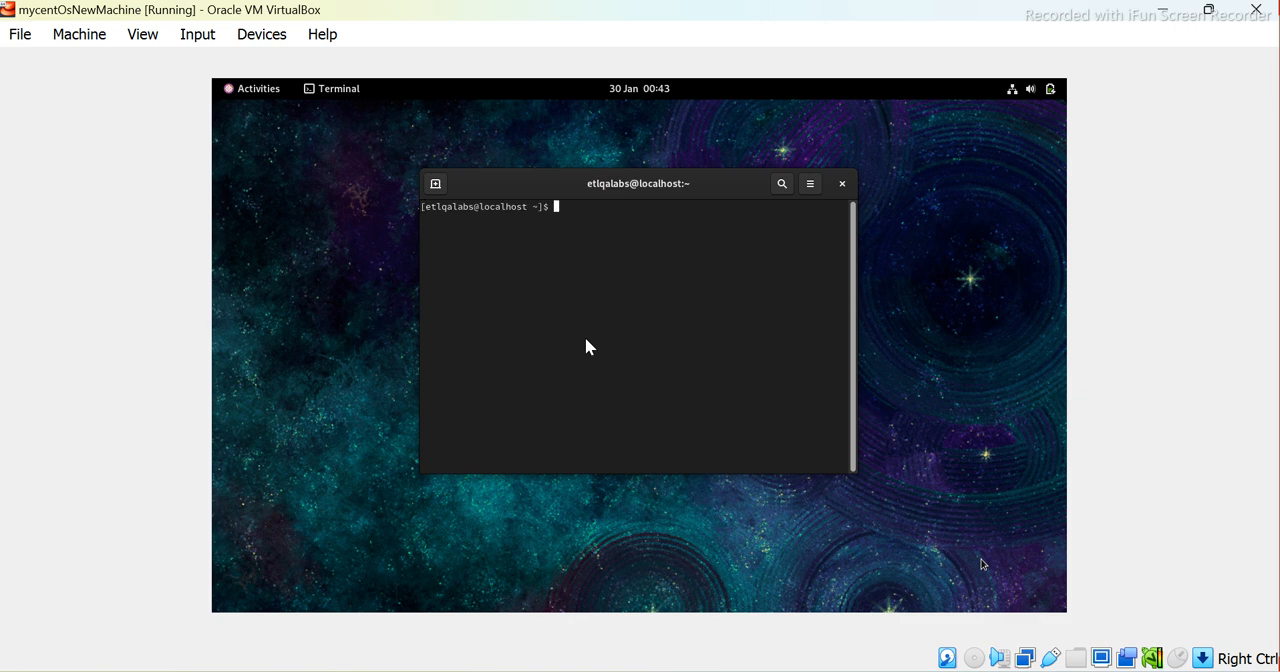
Run ifconfig in the CentOS terminal to check the virtual machine's IP address after the restart
{"action": "type", "text": "ifconfig"}
{"action": "key", "text": "Return"}
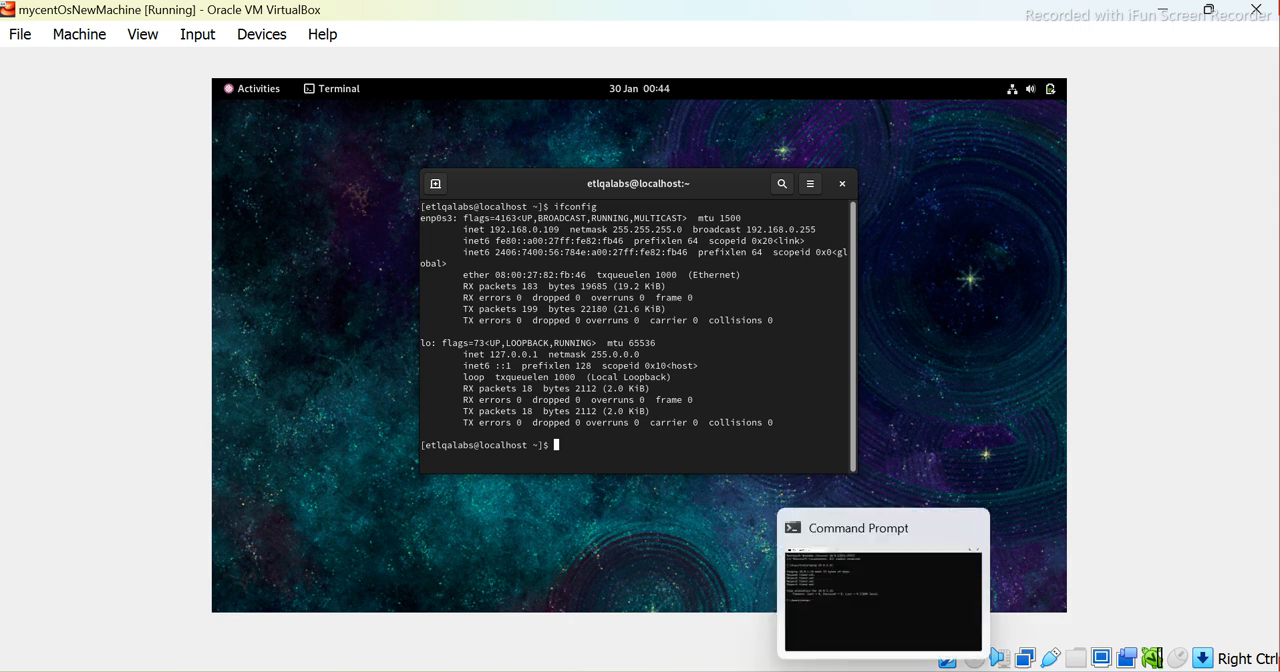
Switch to the inactive PuTTY session window on Windows and close it
{"action": "mouse_move", "coordinate": [839, 670]}
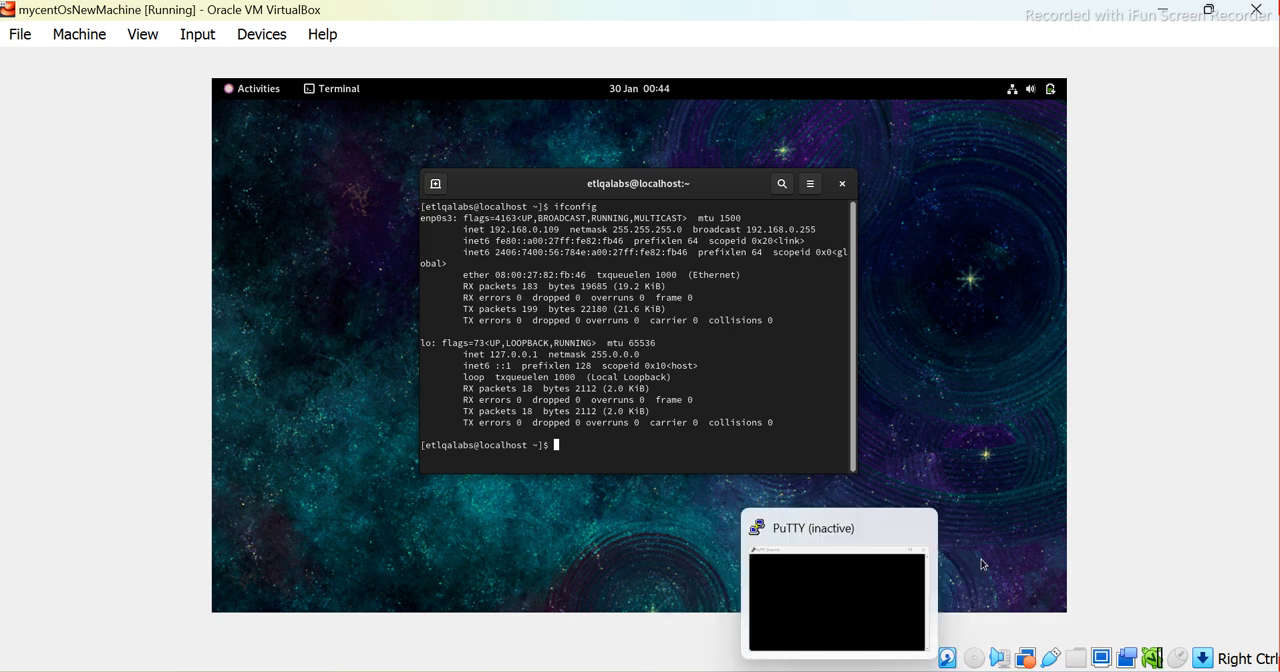
{"action": "left_click", "coordinate": [839, 670]}
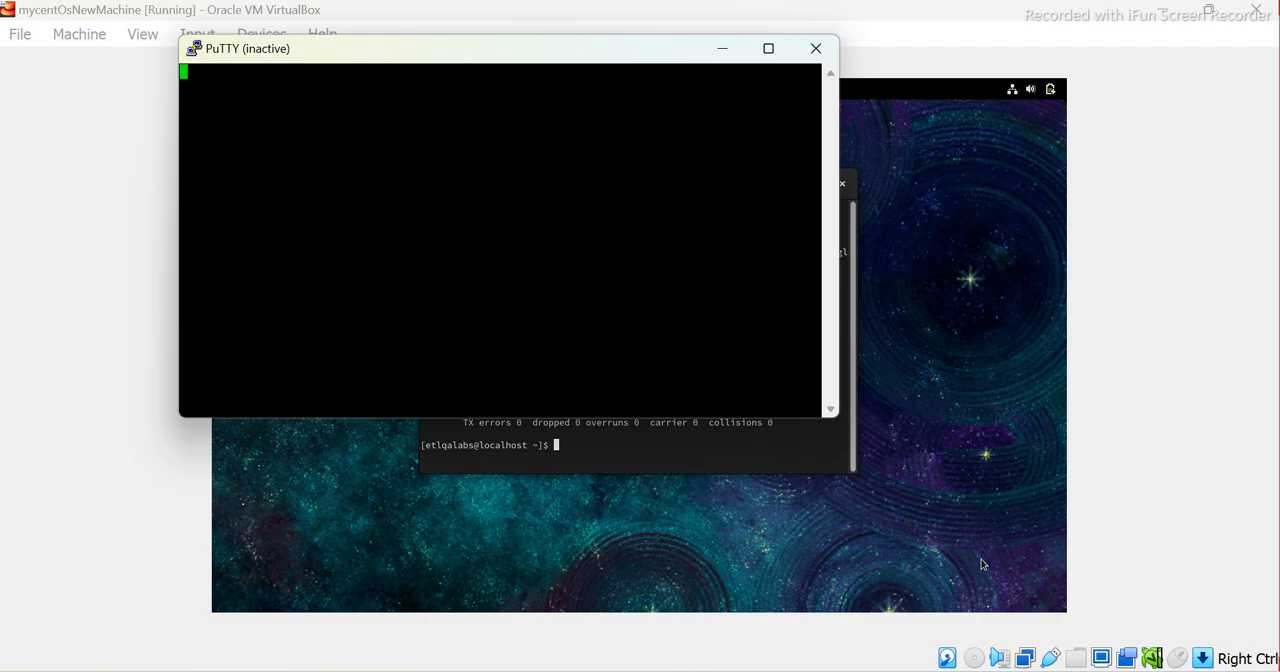
{"action": "left_click", "coordinate": [816, 50]}
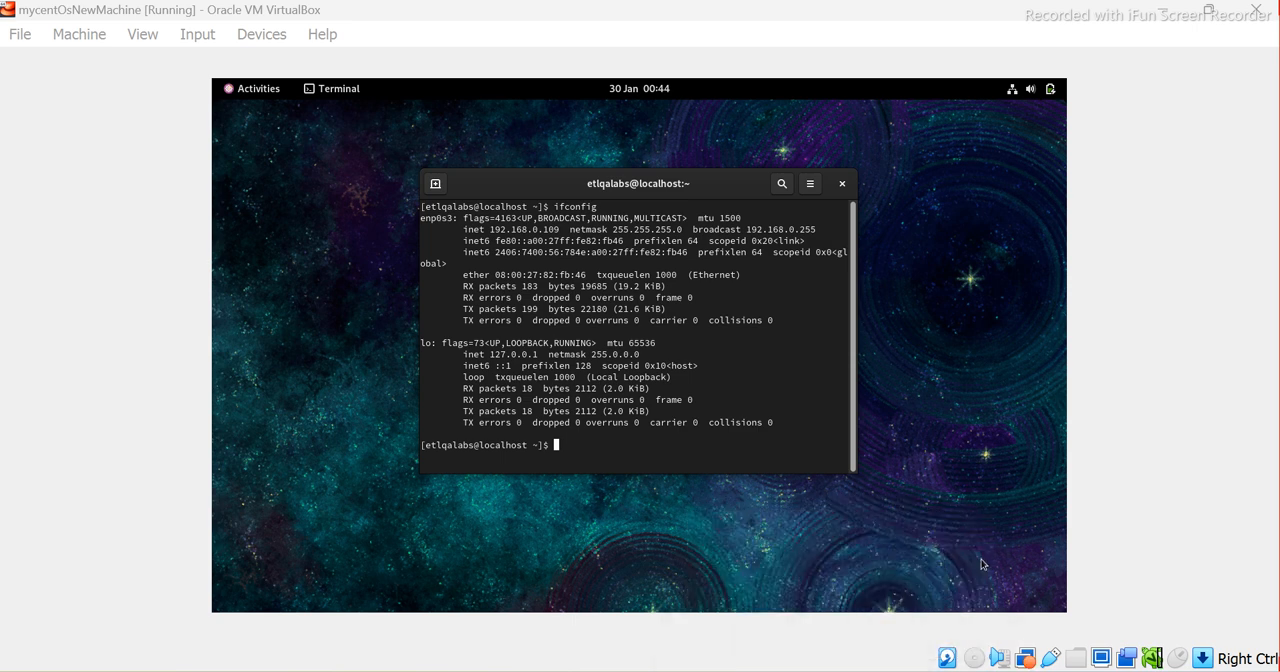
Launch PuTTY from Windows and load the saved session mynewCento_v9
{"action": "key", "text": "super+s"}
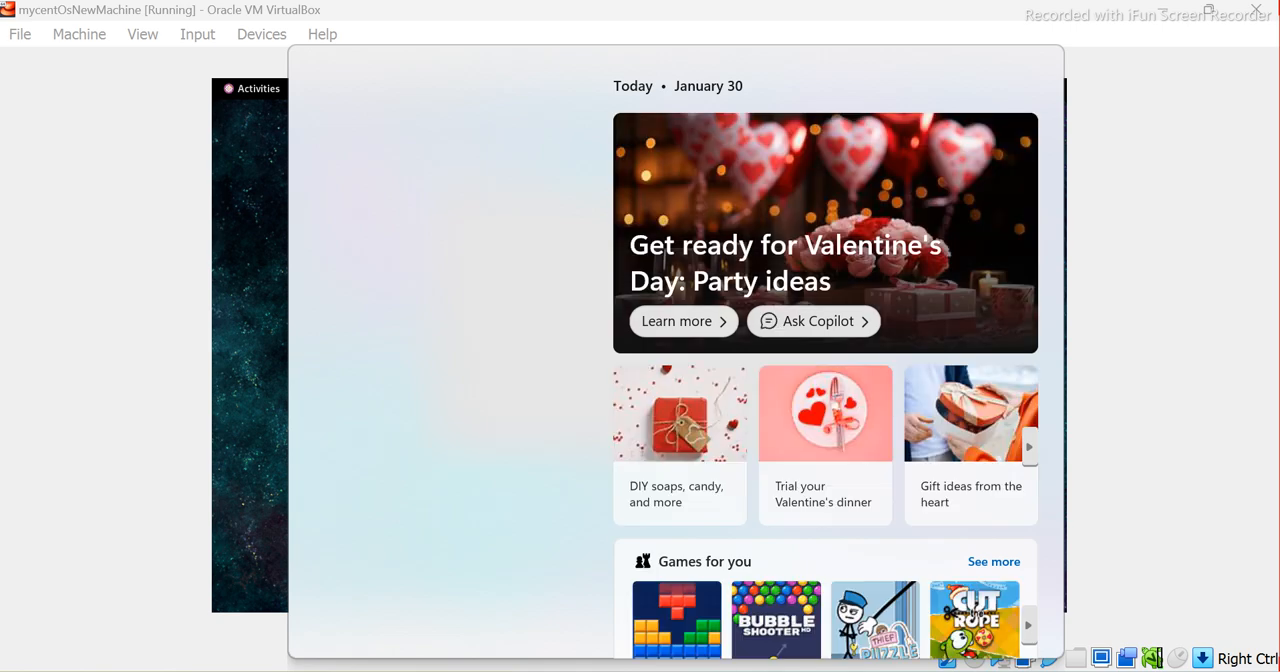
{"action": "type", "text": "putt"}
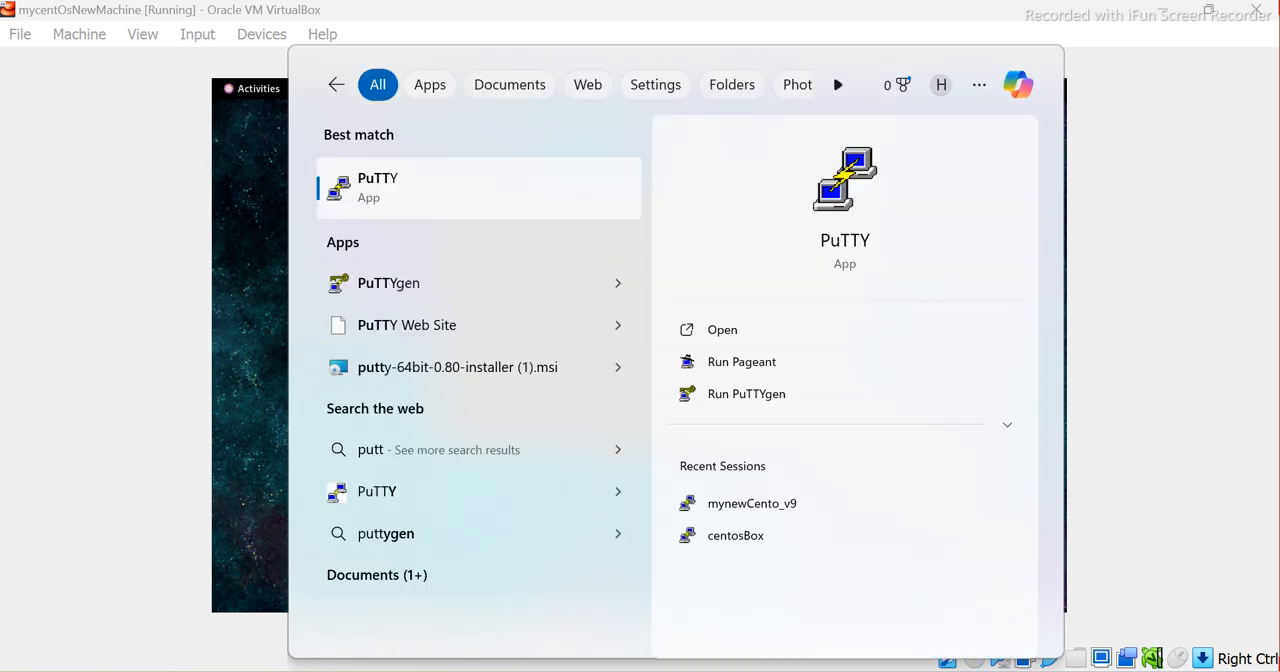
{"action": "key", "text": "Return"}
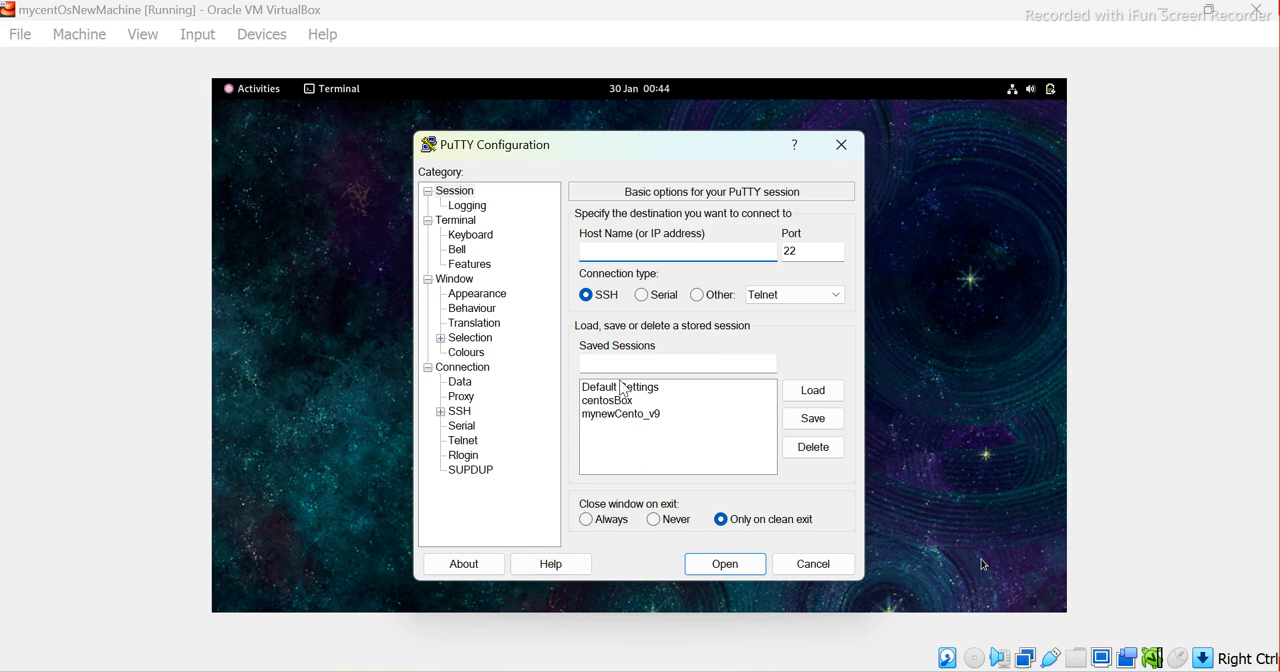
{"action": "left_click", "coordinate": [602, 415]}
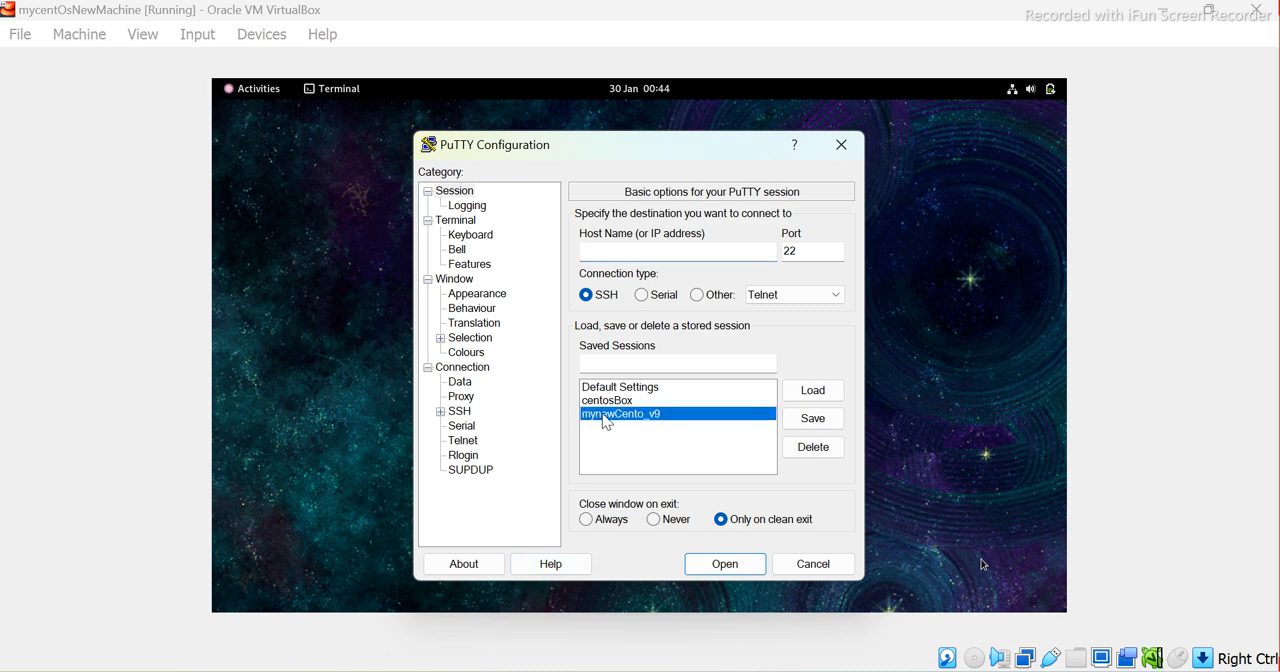
{"action": "left_click", "coordinate": [812, 391]}
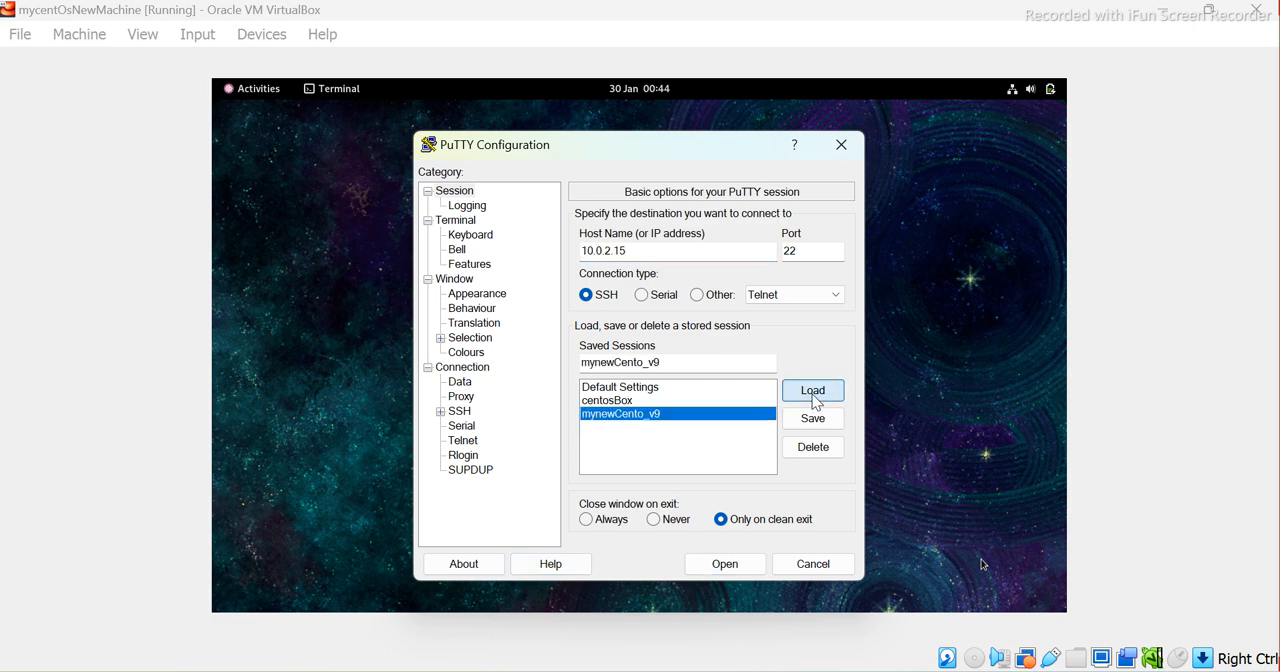
Change the session's host address to 192.168.0.109, check it against the virtual machine's ifconfig output, and save it to mynewCento_v9
{"action": "left_click", "coordinate": [595, 252]}
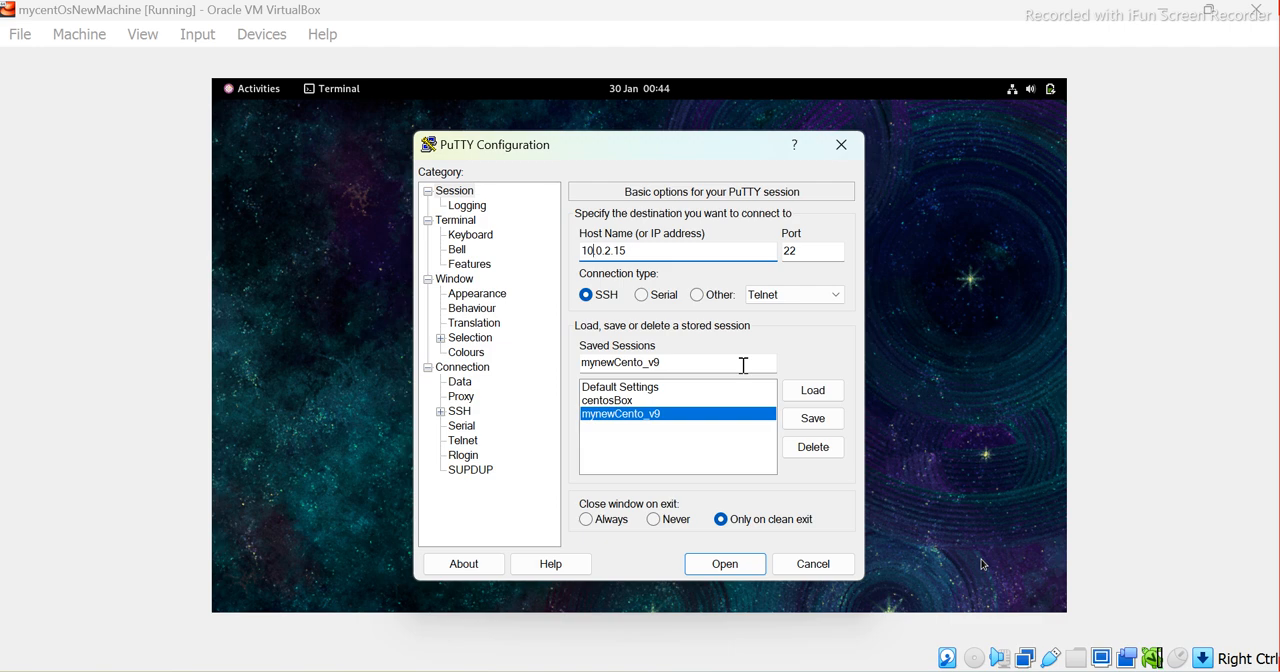
{"action": "mouse_move", "coordinate": [839, 670]}
{"action": "left_click", "coordinate": [981, 565]}
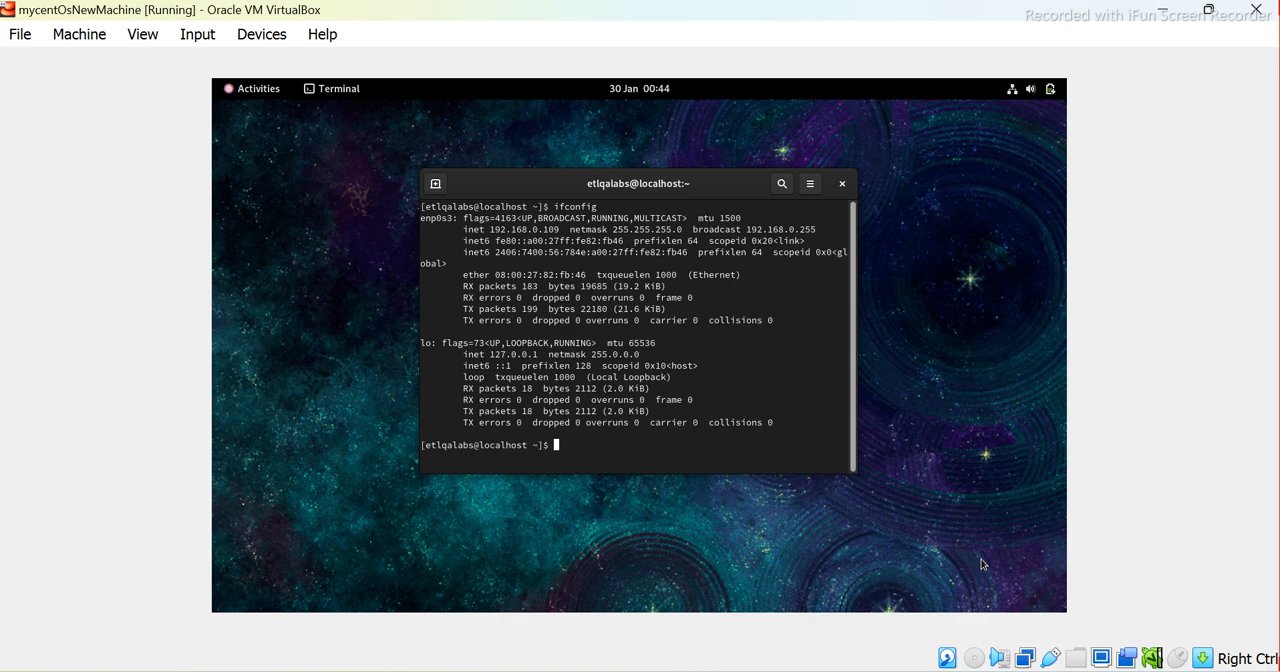
{"action": "left_click", "coordinate": [1162, 10]}
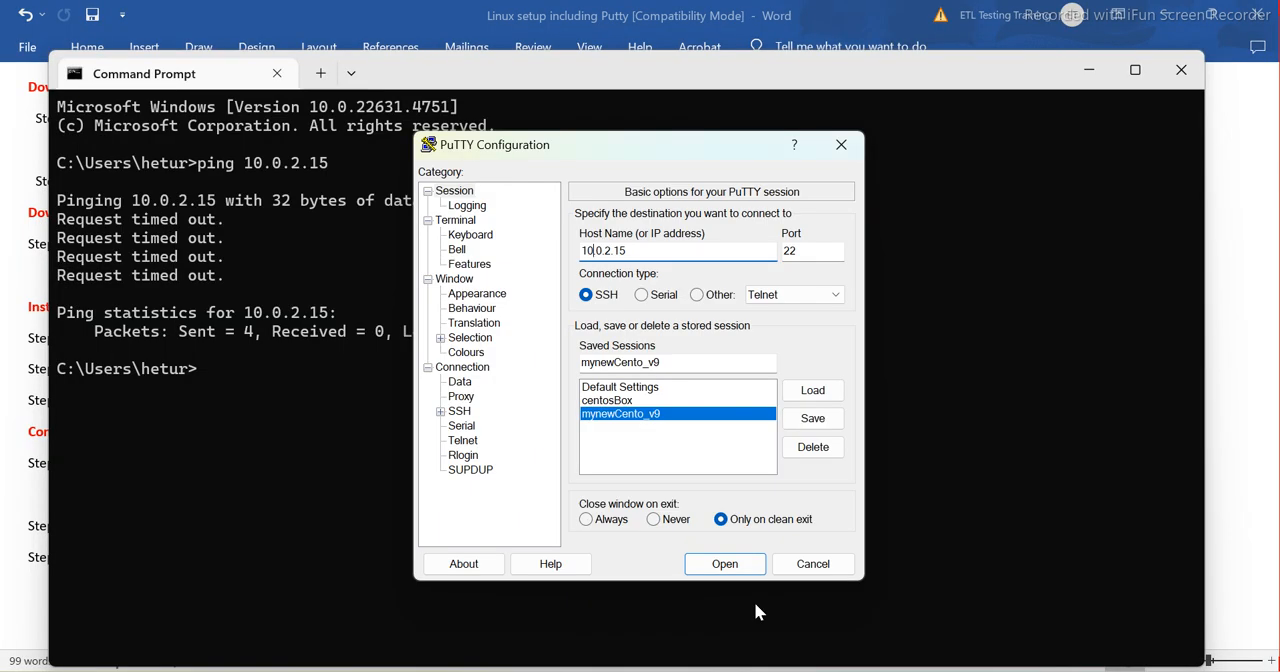
{"action": "key", "text": "BackSpace"}
{"action": "key", "text": "BackSpace"}
{"action": "key", "text": "BackSpace"}
{"action": "type", "text": "192.168."}
{"action": "key", "text": "Right"}
{"action": "key", "text": "Right"}
{"action": "key", "text": "BackSpace"}
{"action": "key", "text": "BackSpace"}
{"action": "key", "text": "BackSpace"}
{"action": "key", "text": "BackSpace"}
{"action": "type", "text": "109"}
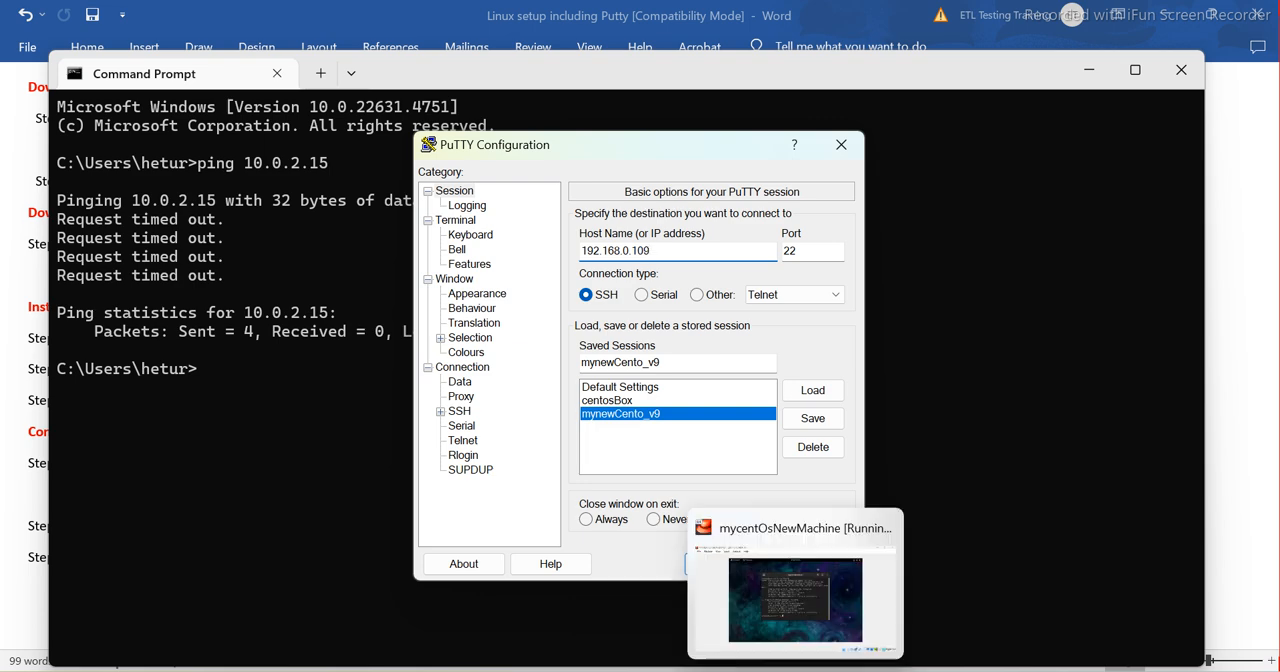
{"action": "left_click", "coordinate": [779, 671]}
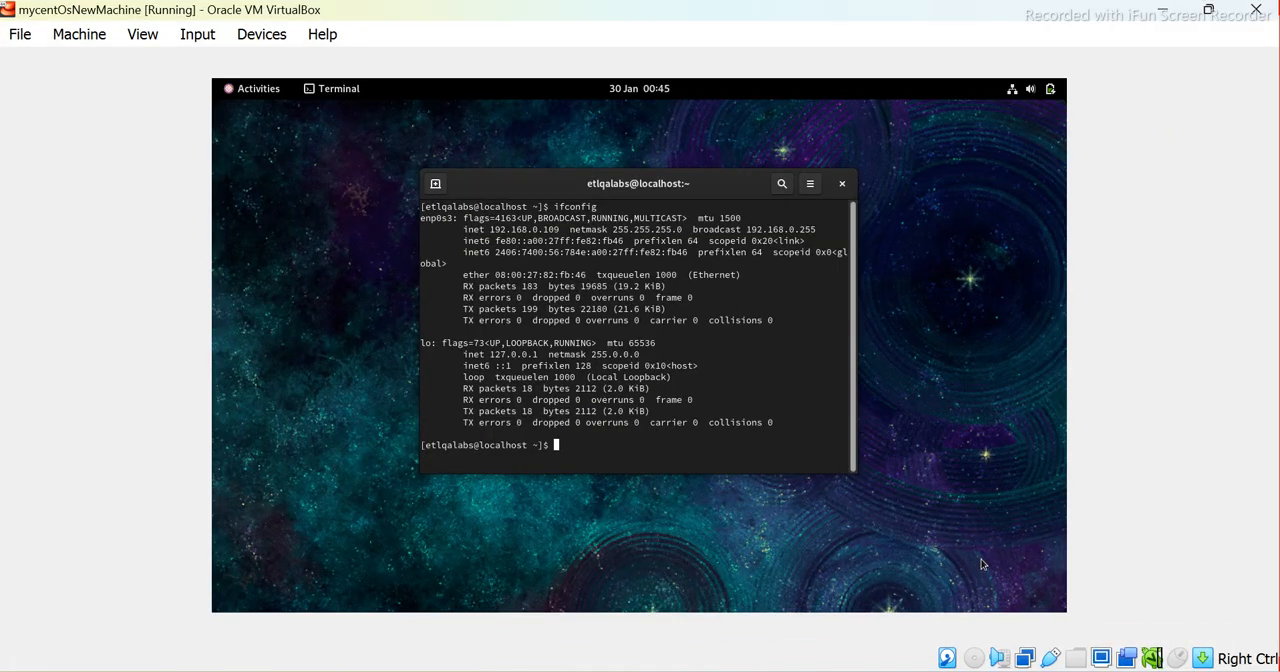
{"action": "left_click", "coordinate": [779, 671]}
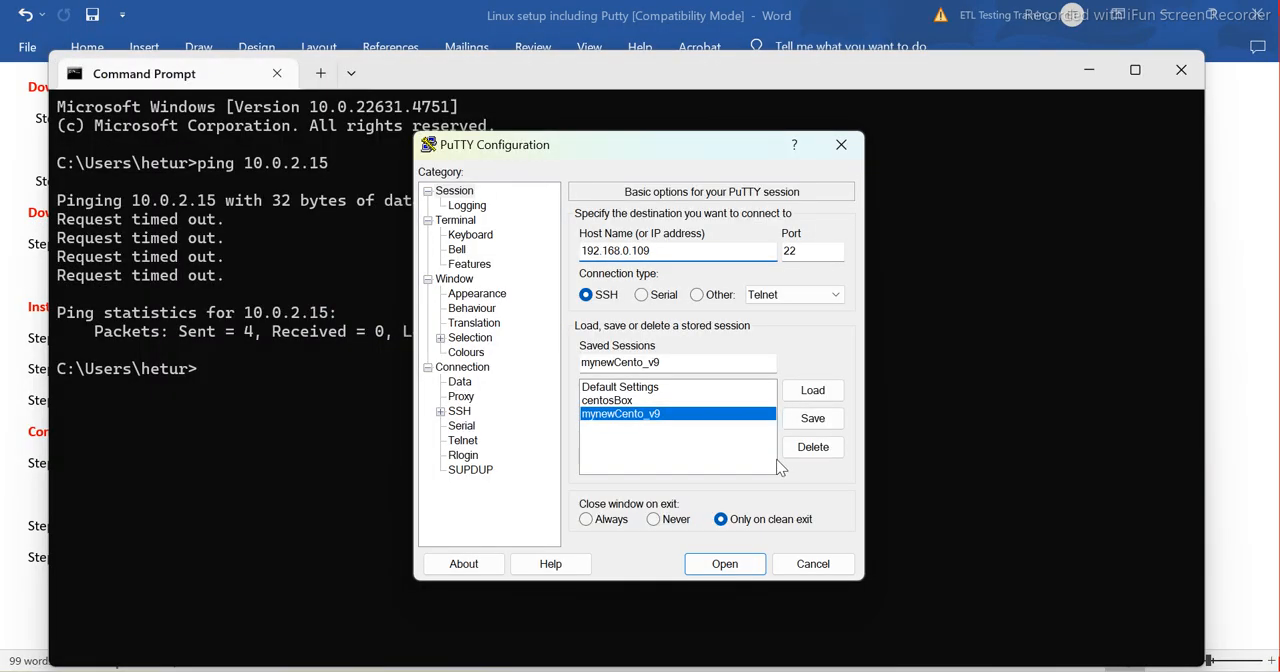
{"action": "left_click", "coordinate": [810, 419]}
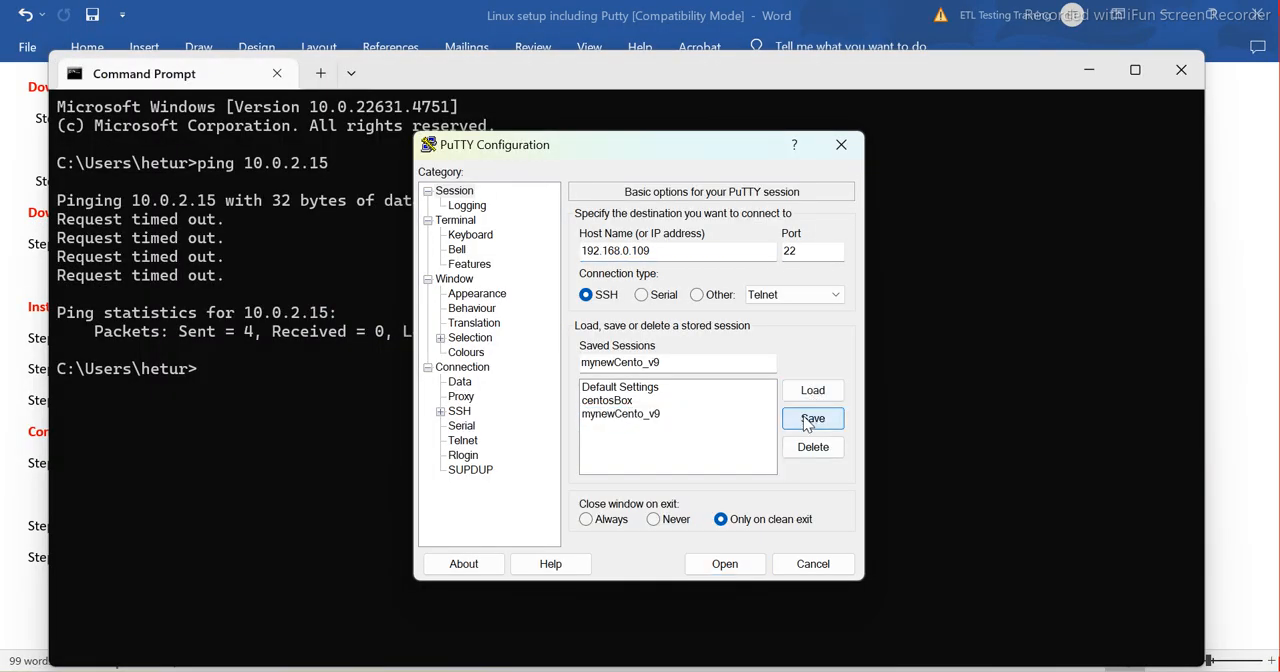
Open the mynewCento_v9 connection in a maximized window and accept the server's new host key
{"action": "left_click", "coordinate": [648, 414]}
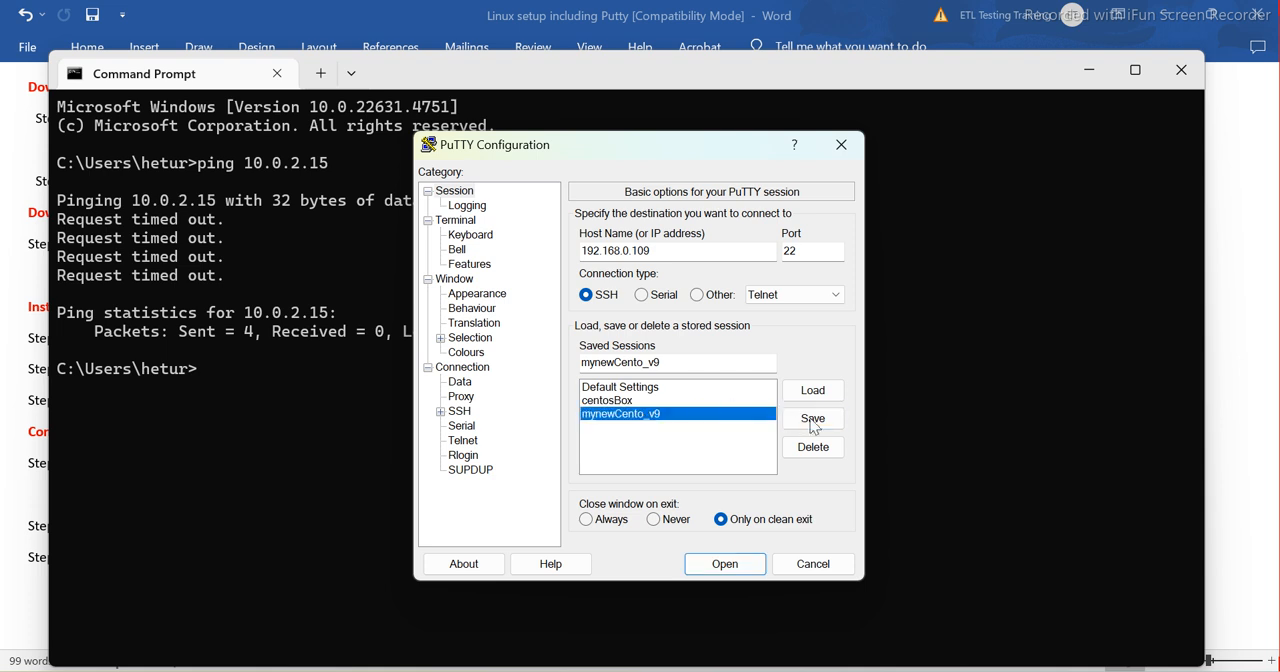
{"action": "left_click", "coordinate": [724, 564]}
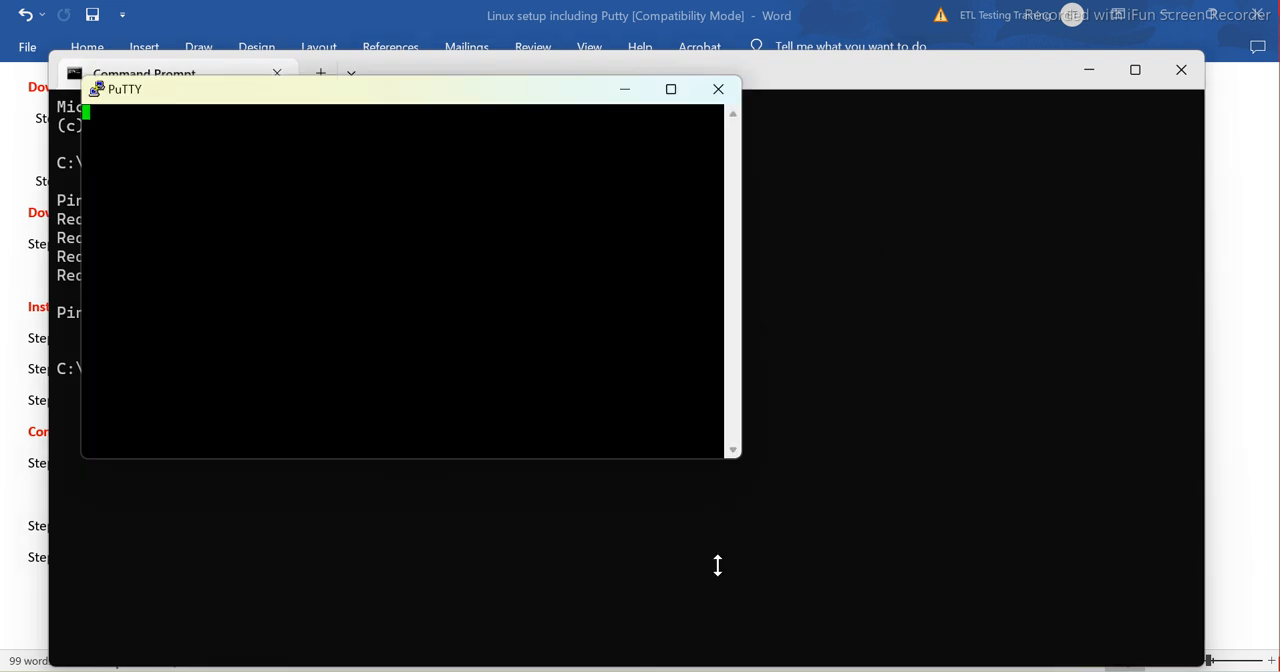
{"action": "left_click", "coordinate": [671, 89]}
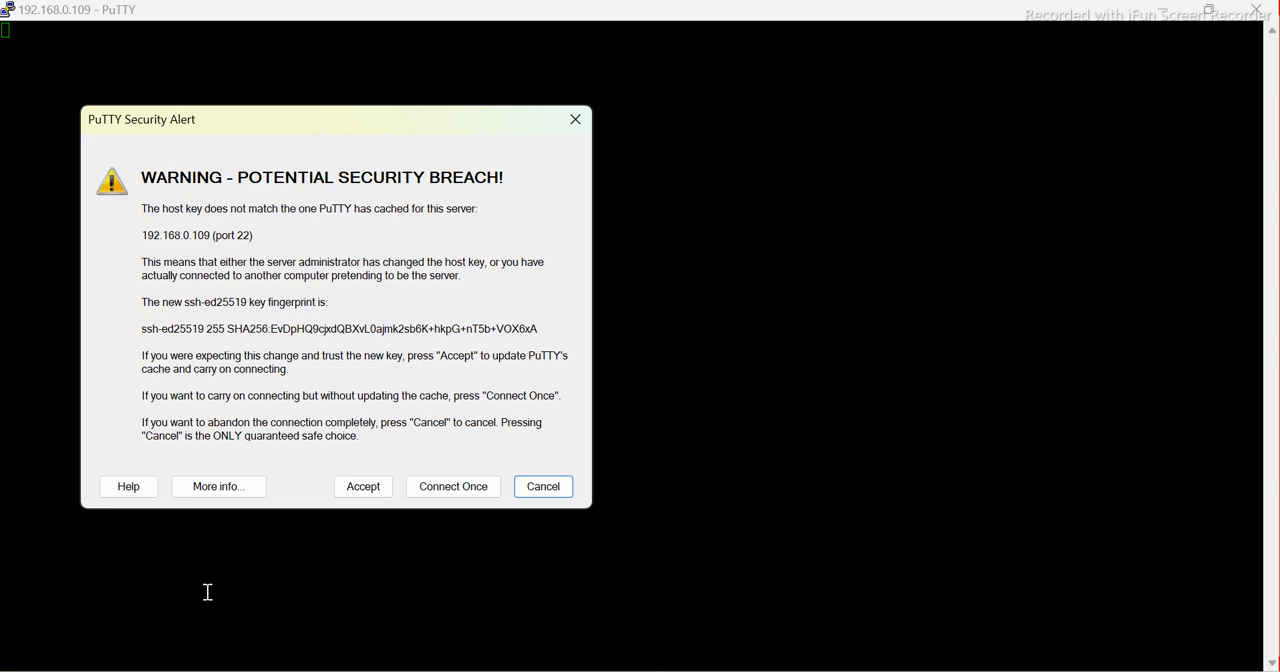
{"action": "left_click", "coordinate": [368, 486]}
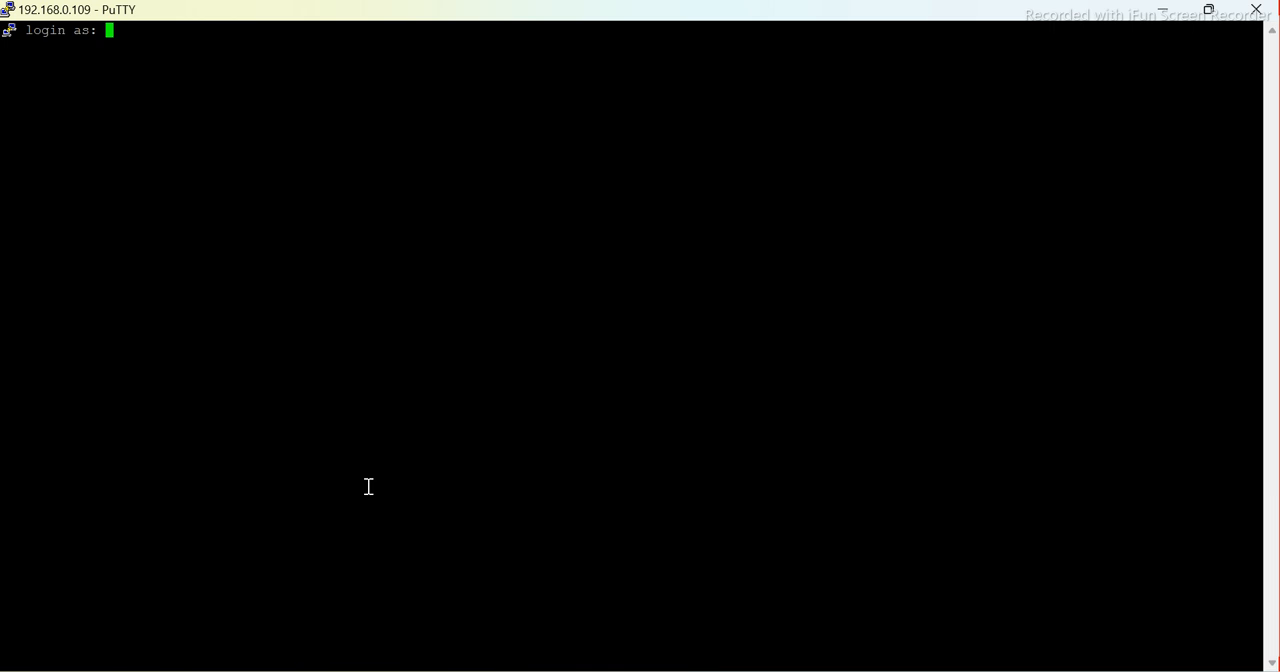
Log in to the SSH session as etlqalabs with the account password
{"action": "type", "text": "etlqalabs"}
{"action": "key", "text": "Return"}
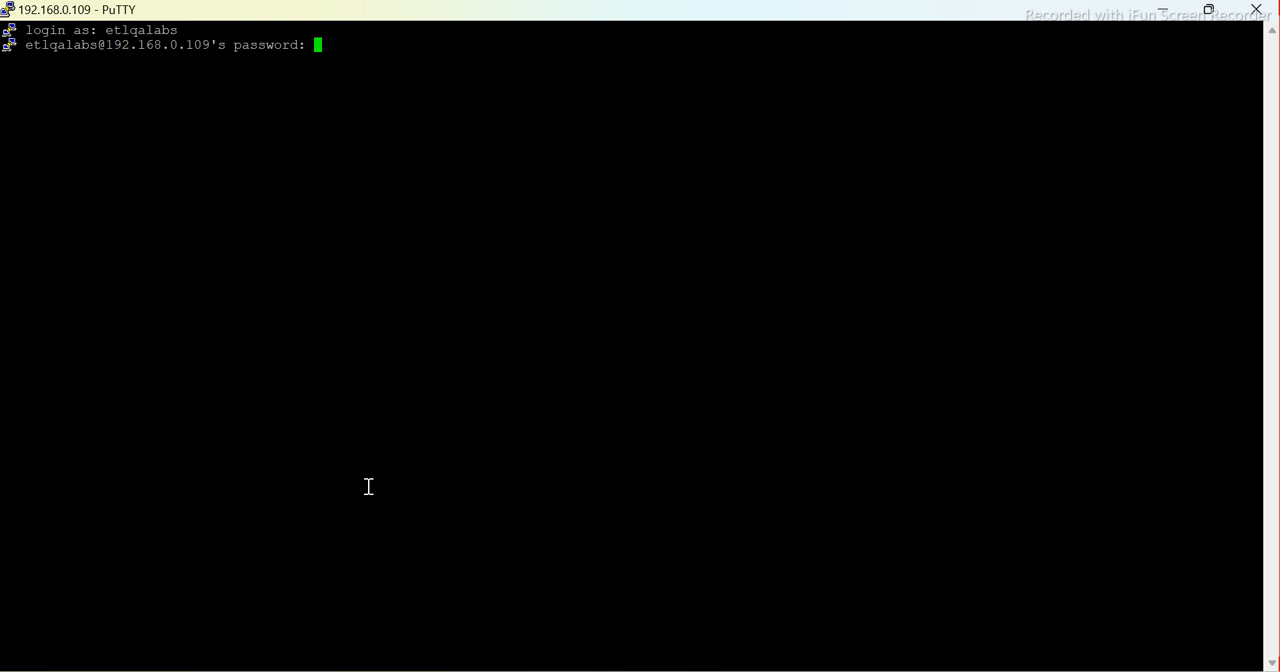
{"action": "key", "text": "Return"}
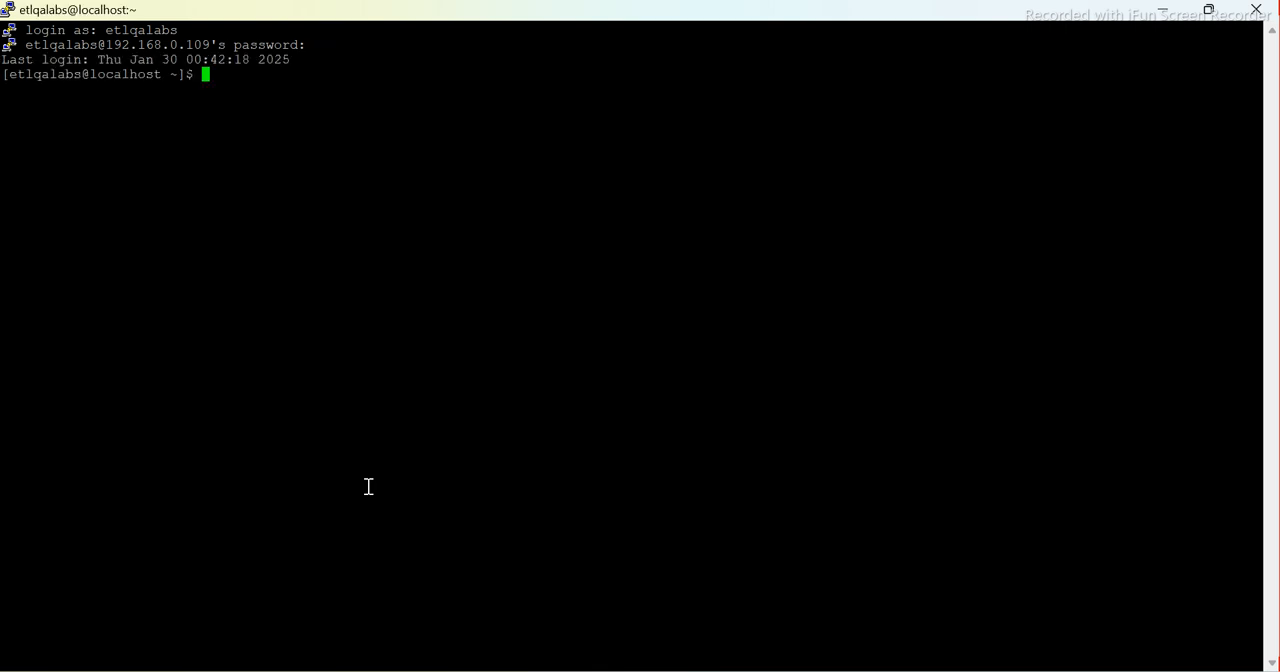
List the home directory with ls, and change into the Desktop directory to list its contents too
{"action": "type", "text": "ls"}
{"action": "key", "text": "Return"}
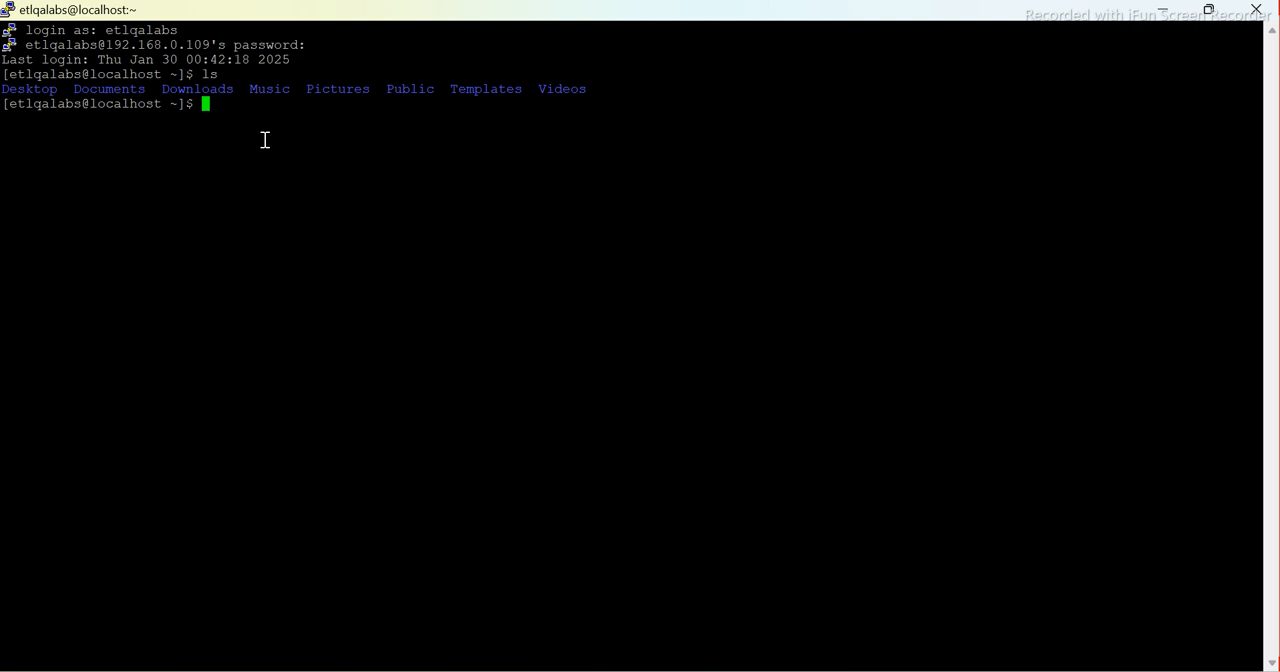
{"action": "type", "text": "cd De"}
{"action": "key", "text": "Tab"}
{"action": "key", "text": "Return"}
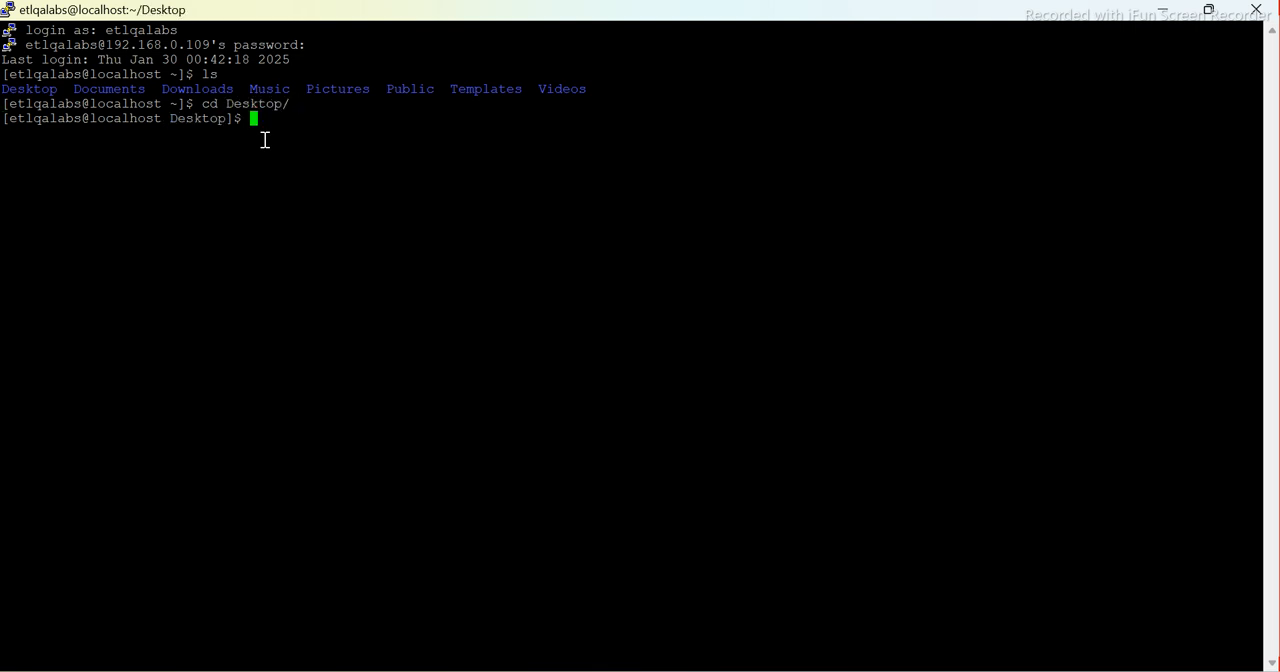
{"action": "type", "text": "ls"}
{"action": "key", "text": "Return"}
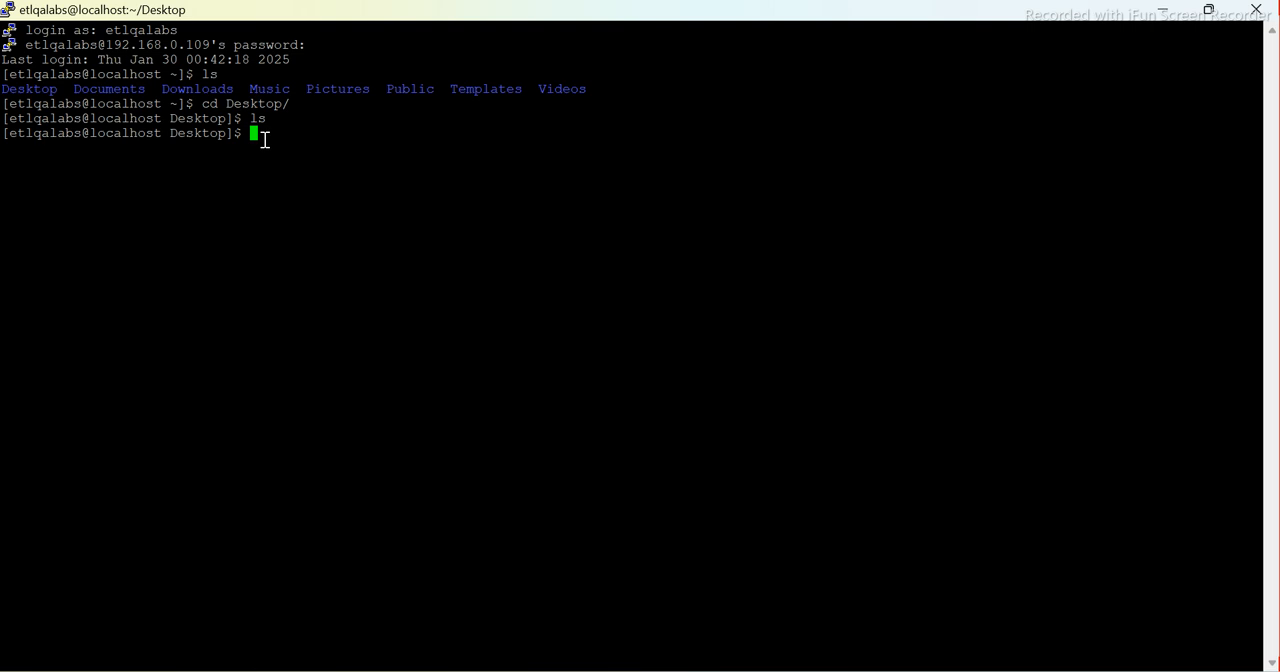
List the Desktop directory in long format with ls -lrt, and create an empty file a.text in it
{"action": "type", "text": "ls -lrt"}
{"action": "key", "text": "Return"}
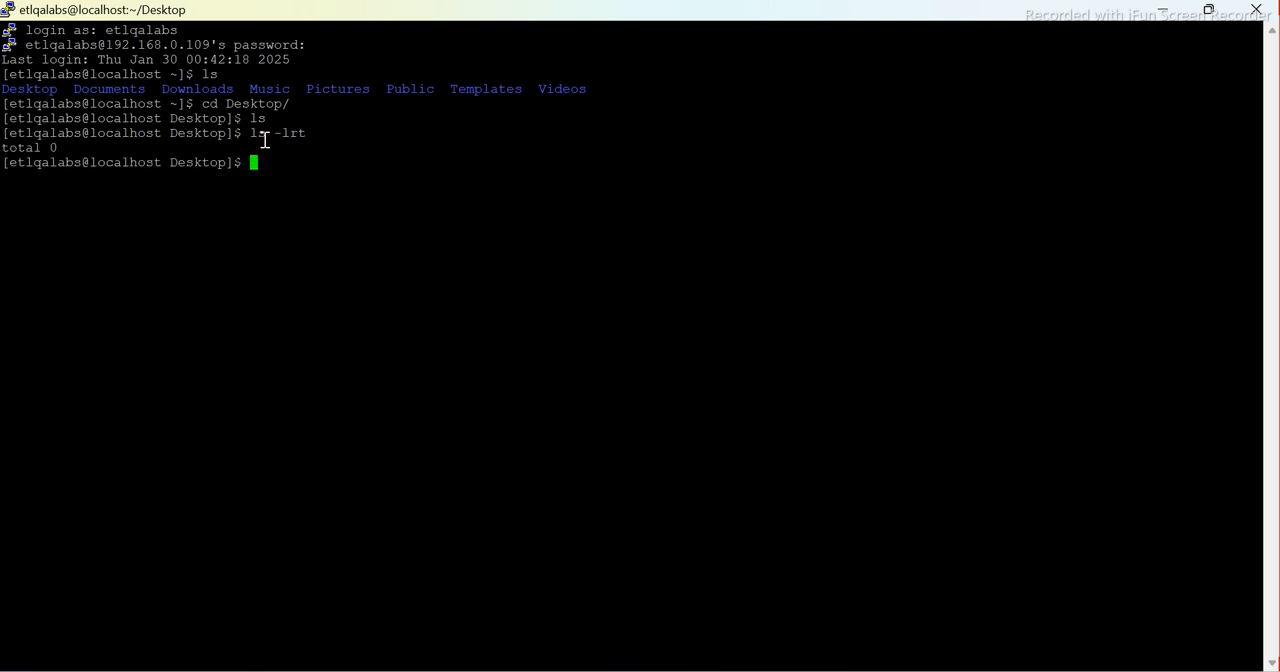
{"action": "type", "text": "touch a.text"}
{"action": "key", "text": "Return"}
Create a second empty file b.text in the Desktop directory and list the directory again with ls -lrt
{"action": "key", "text": "Up"}
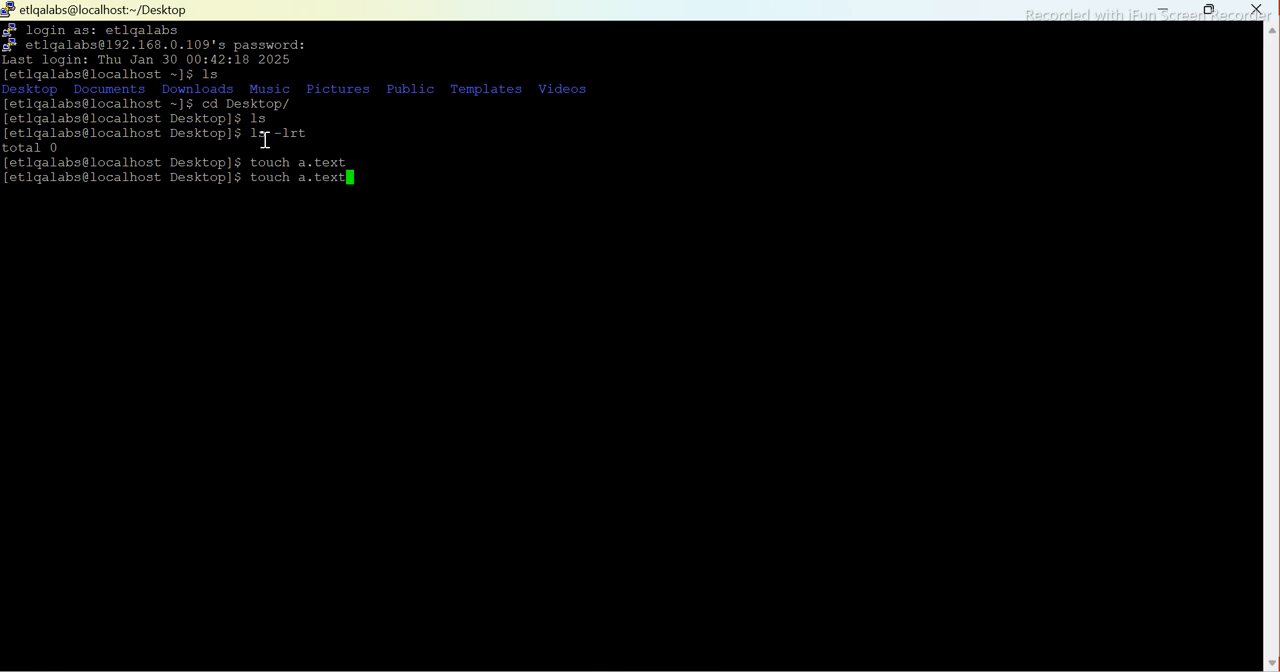
{"action": "key", "text": "Left"}
{"action": "key", "text": "Left"}
{"action": "key", "text": "Left"}
{"action": "key", "text": "Left"}
{"action": "key", "text": "Left"}
{"action": "key", "text": "BackSpace"}
{"action": "type", "text": "b"}
{"action": "key", "text": "Return"}
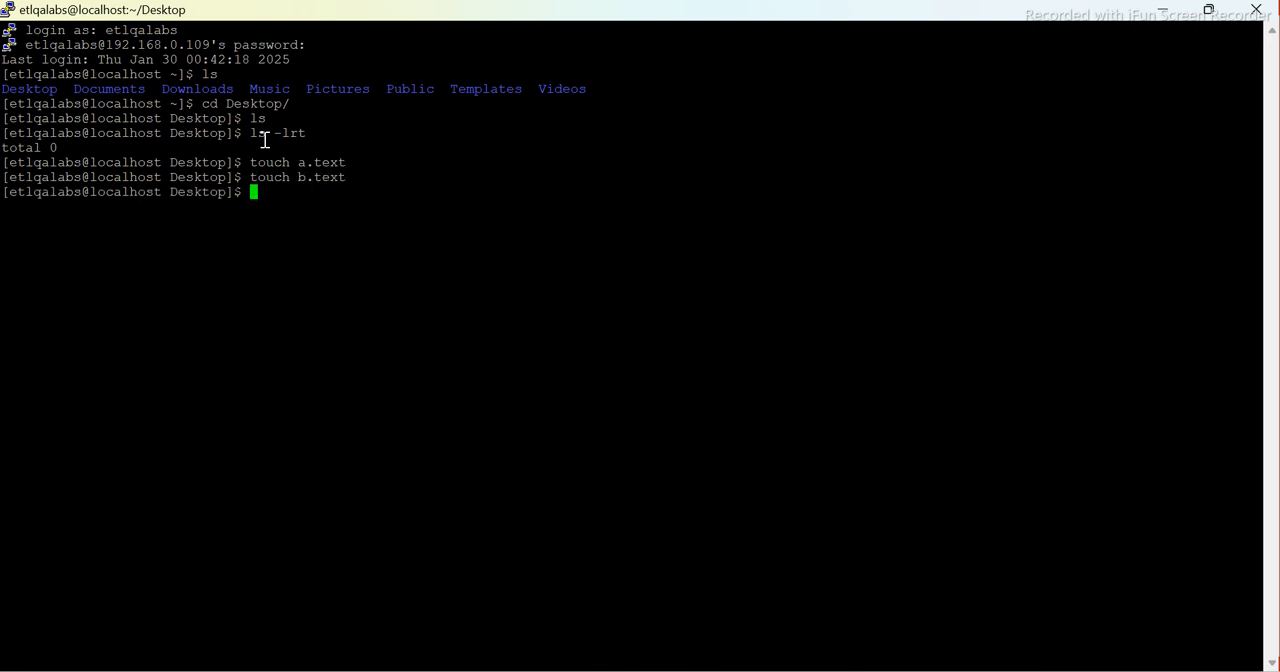
{"action": "type", "text": "ls -lrt"}
{"action": "key", "text": "Return"}
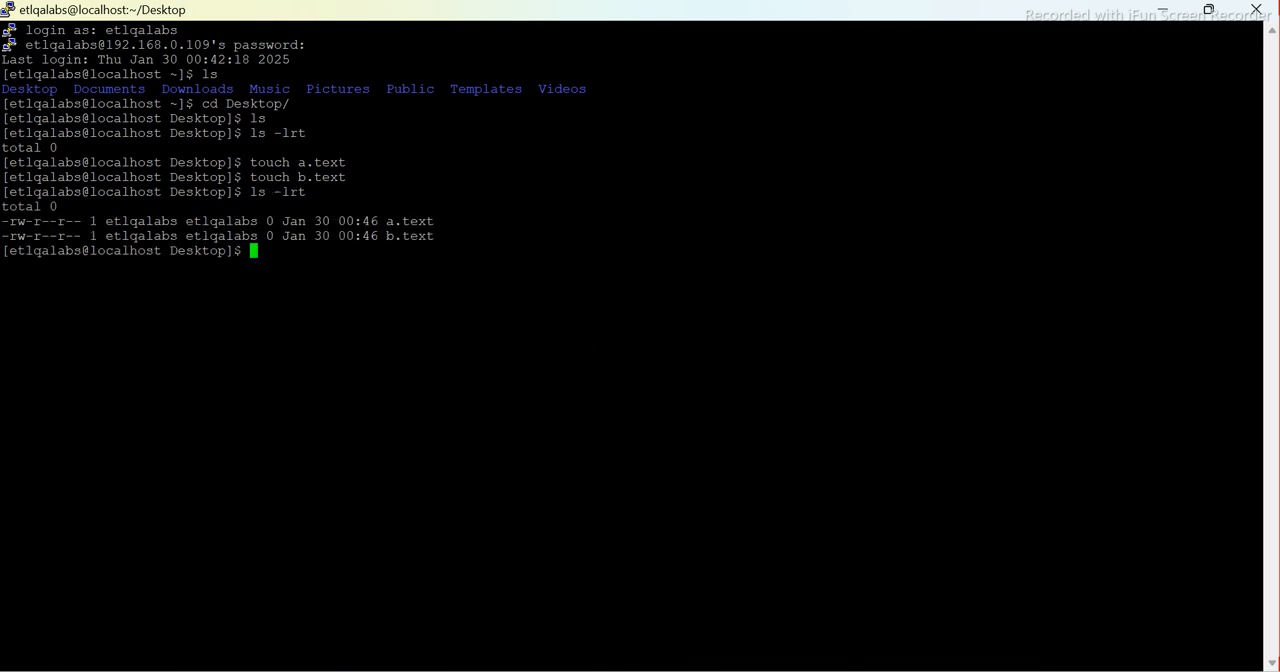
Switch to the mycentOsNewMachine VirtualBox window, and run pwd and ls in its terminal to check the current directory
{"action": "left_click", "coordinate": [796, 671]}
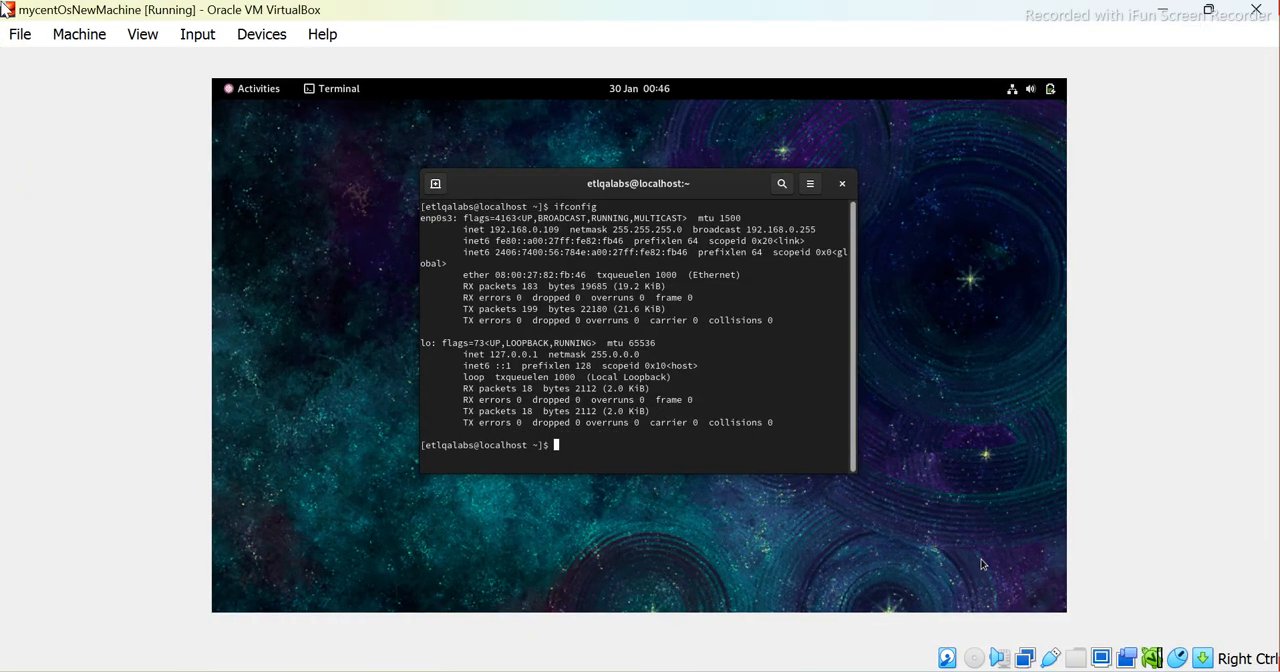
{"action": "type", "text": "pwd"}
{"action": "key", "text": "Return"}
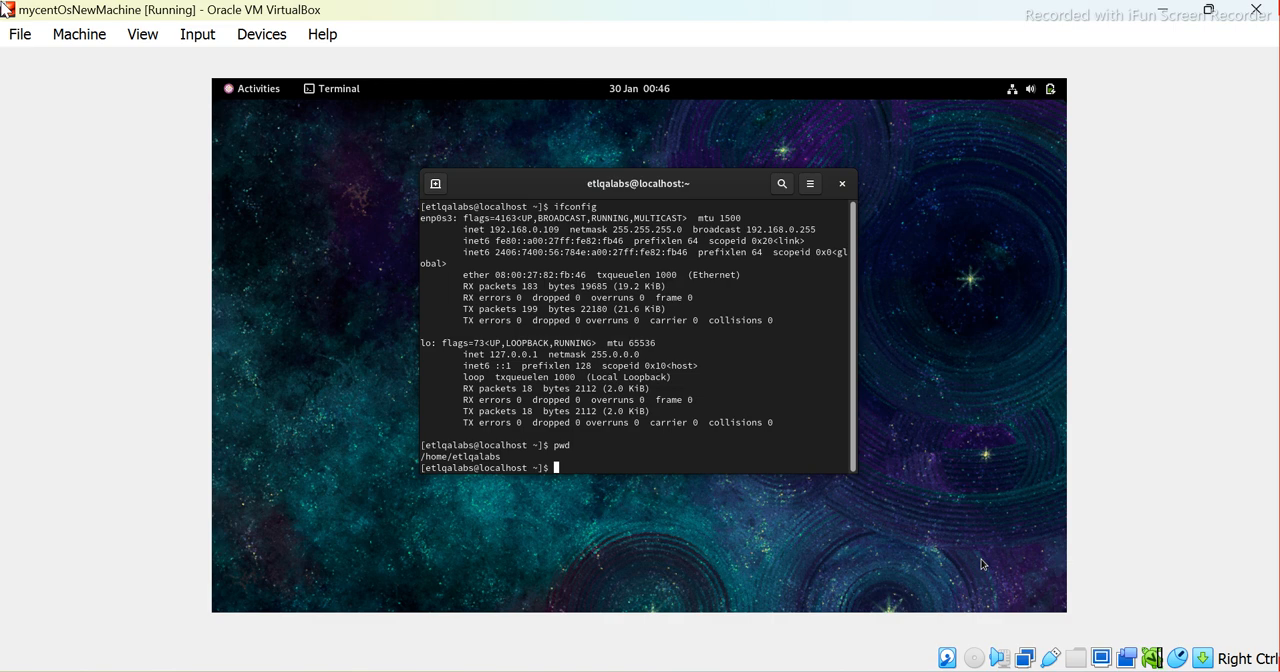
{"action": "type", "text": "p"}
{"action": "key", "text": "BackSpace"}
{"action": "type", "text": "ls"}
{"action": "key", "text": "Return"}
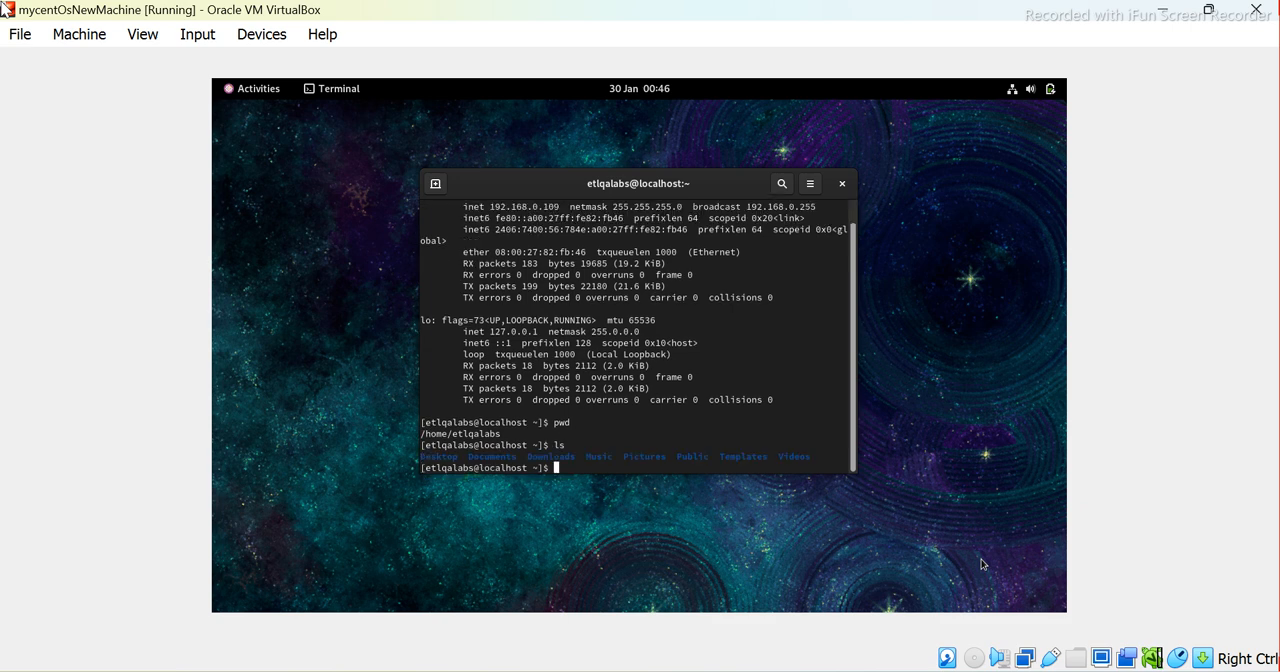
Change into the Desktop directory in the virtual machine's terminal and list its files with ls
{"action": "type", "text": "cd De"}
{"action": "key", "text": "Tab"}
{"action": "key", "text": "Return"}
{"action": "type", "text": "ls"}
{"action": "key", "text": "Return"}
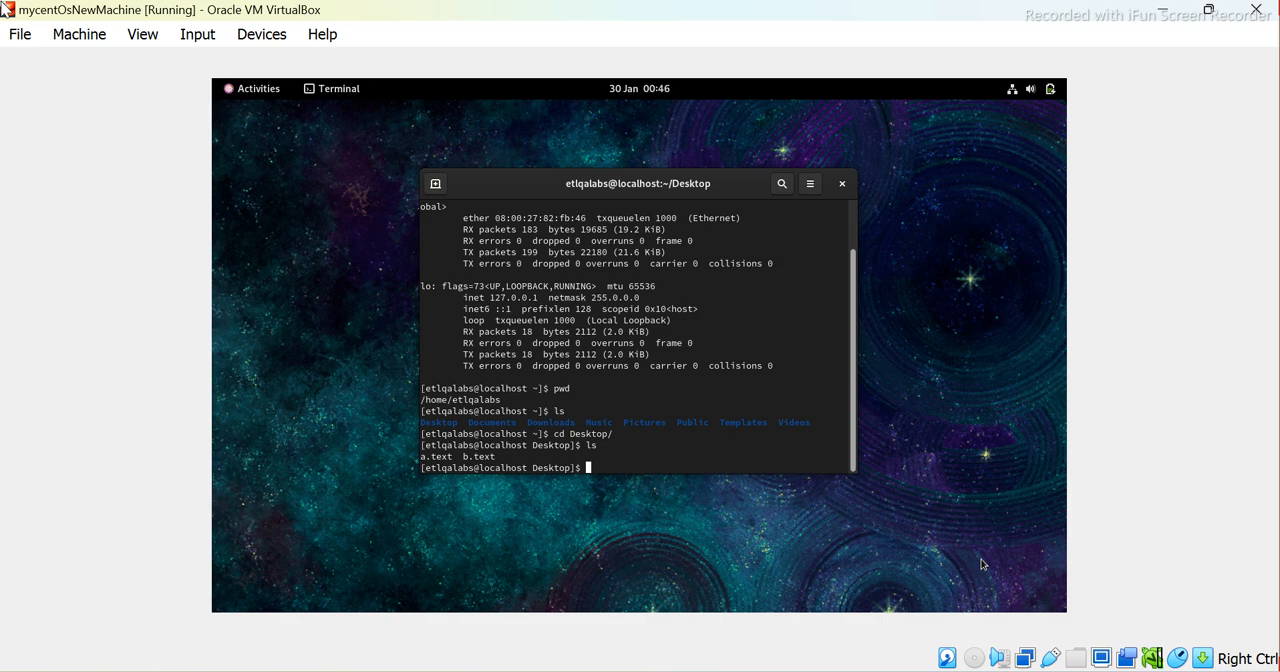
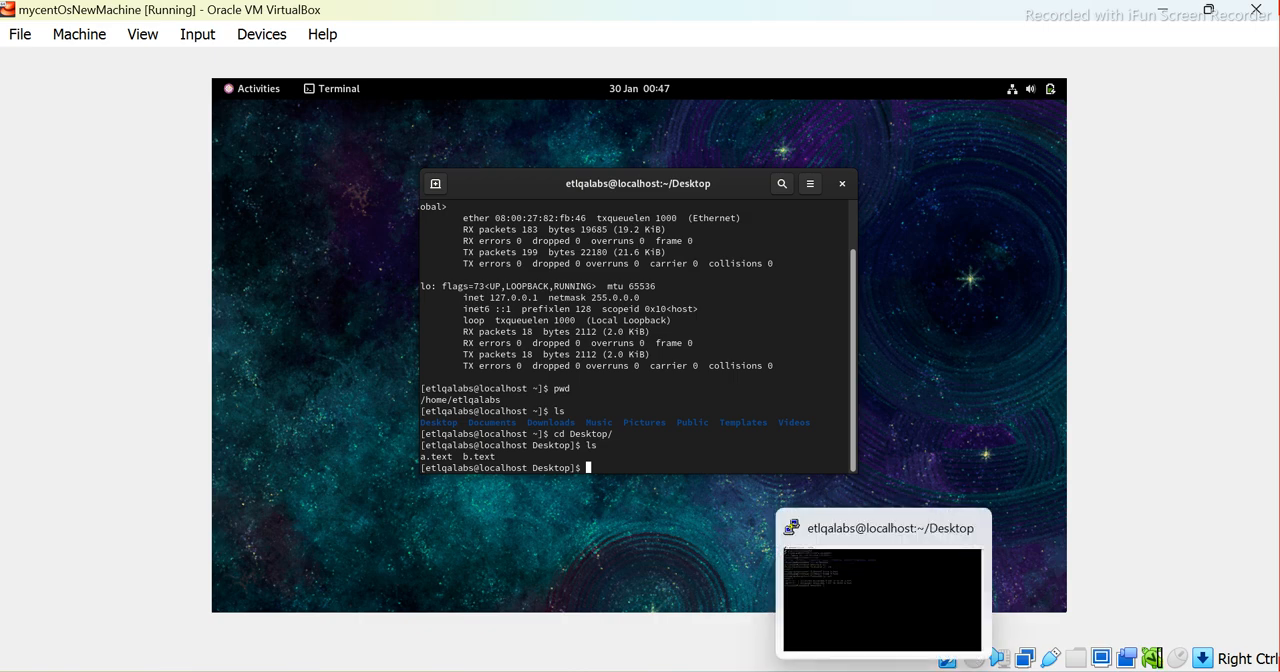
Switch to the PuTTY session and list the Desktop directory in long format with ls -lrt
{"action": "left_click", "coordinate": [884, 671]}
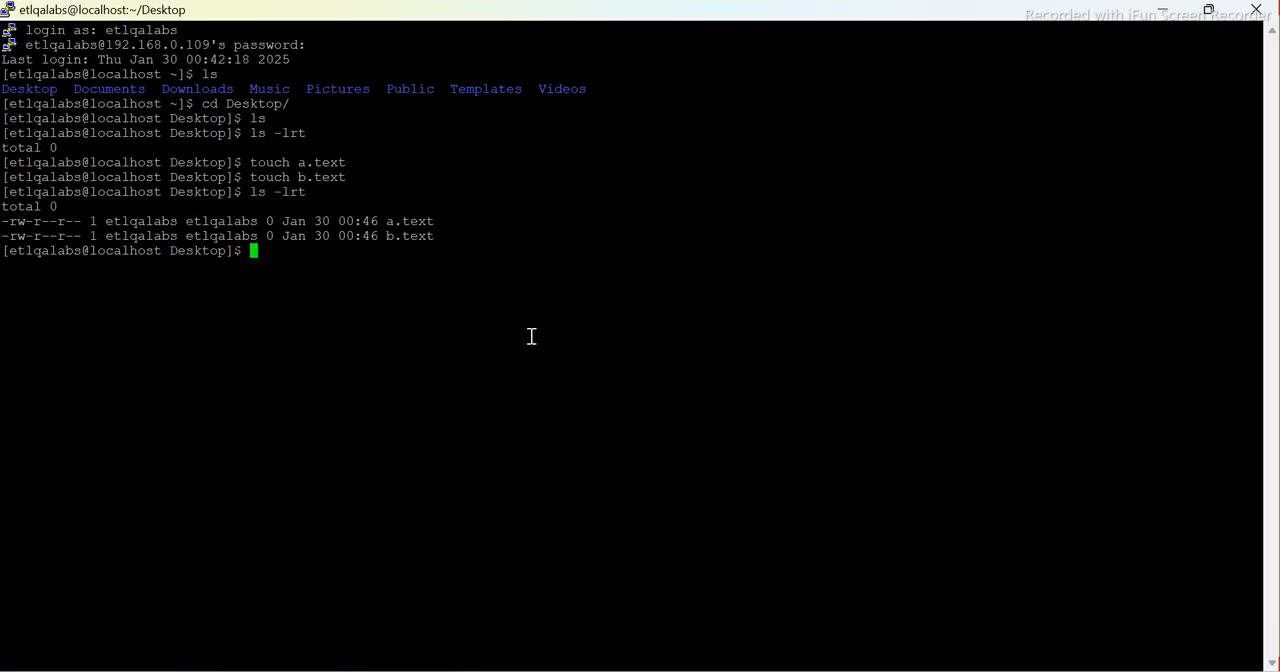
{"action": "type", "text": "ls -lrt"}
{"action": "key", "text": "Return"}
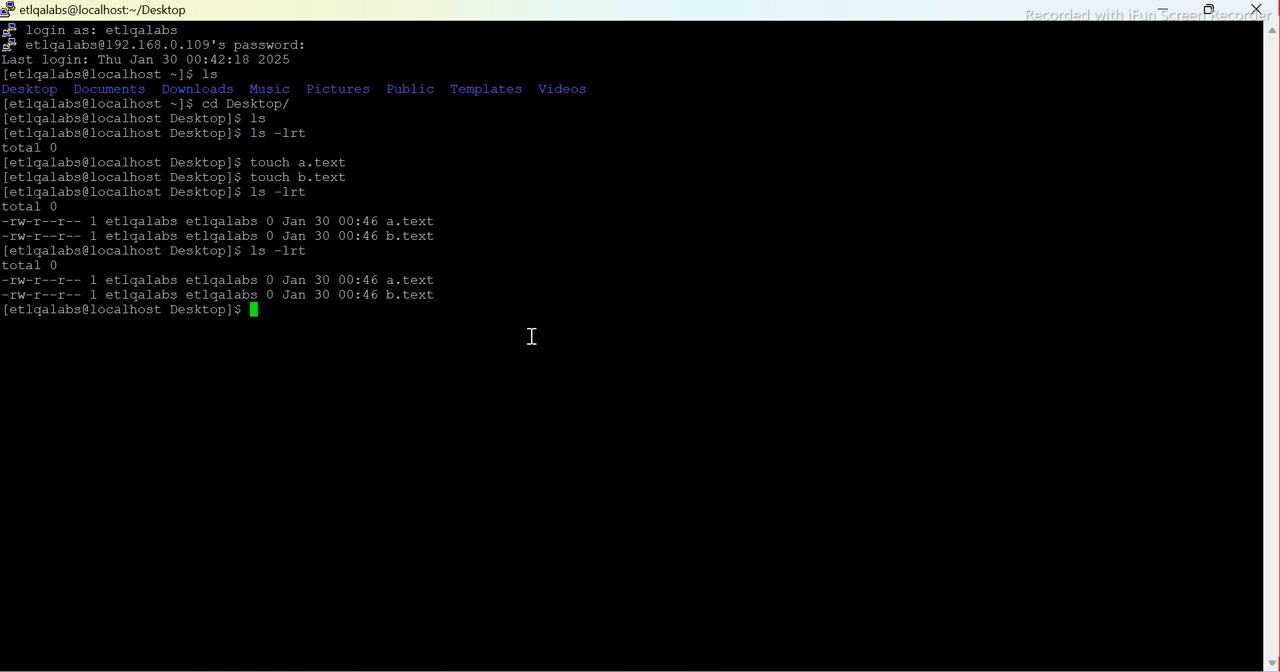
Switch to the Word document "Linux setup including Putty" and review Step 9 on issues and Step 1 on downloading Oracle VM
{"action": "key", "text": "alt+Tab"}
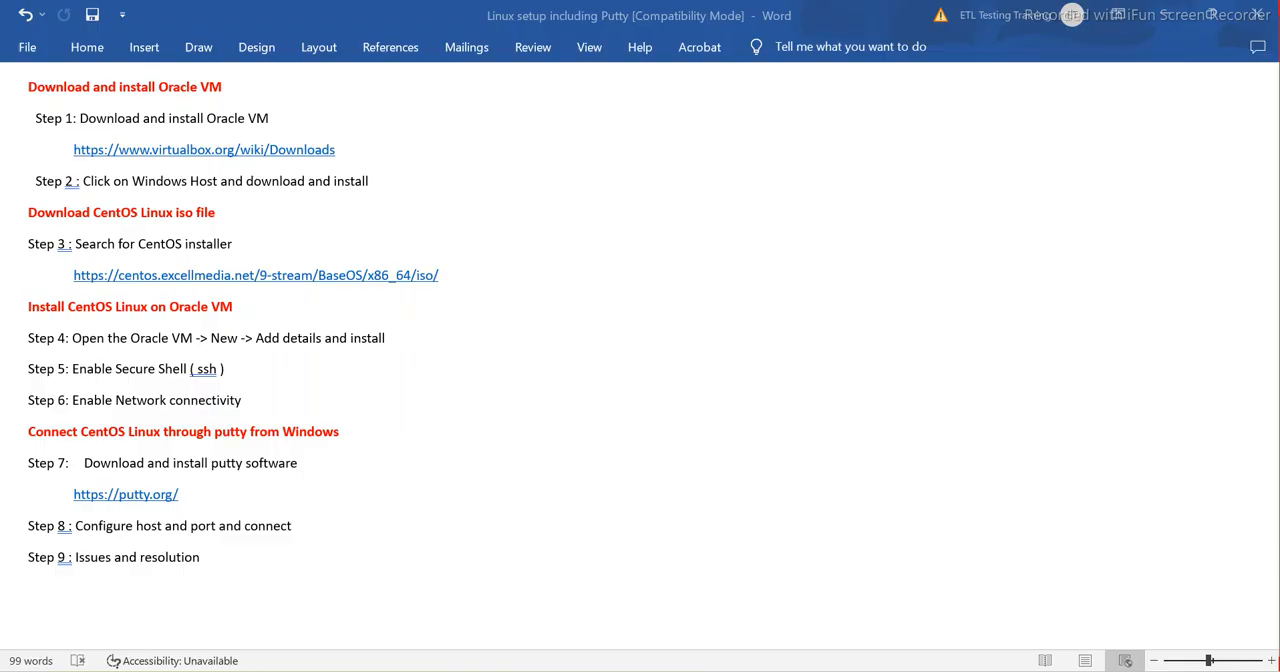
{"action": "left_click_drag", "start_coordinate": [217, 560], "coordinate": [36, 560]}
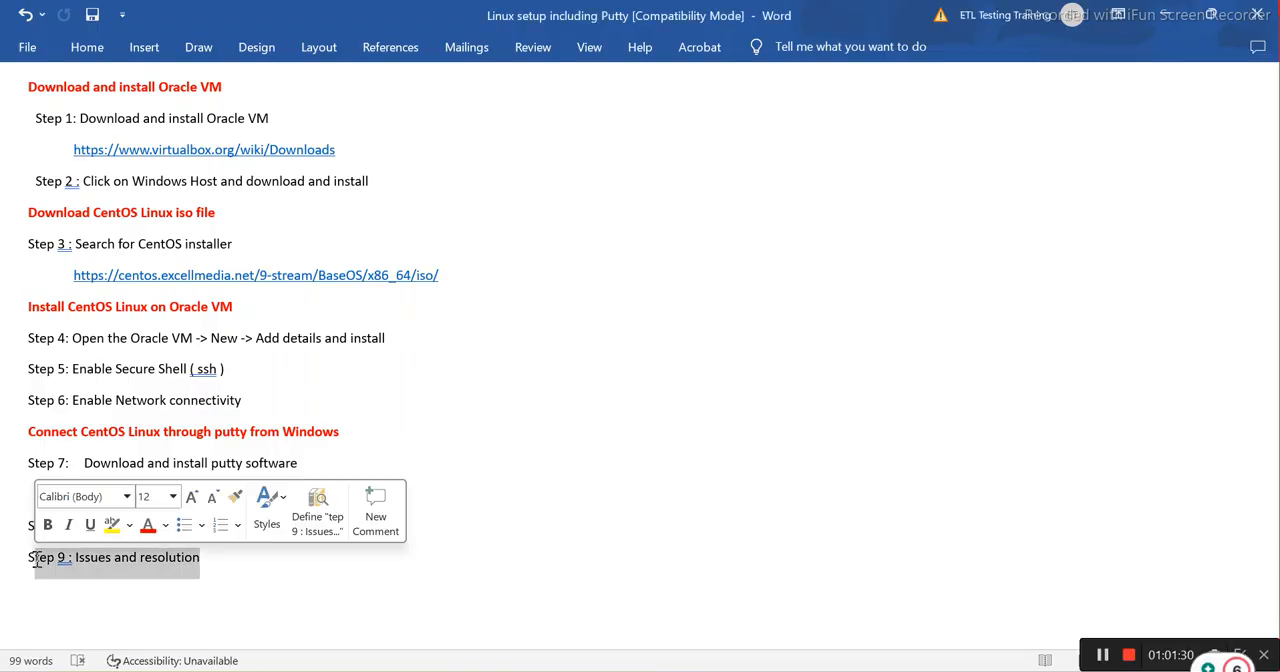
{"action": "left_click", "coordinate": [560, 431]}
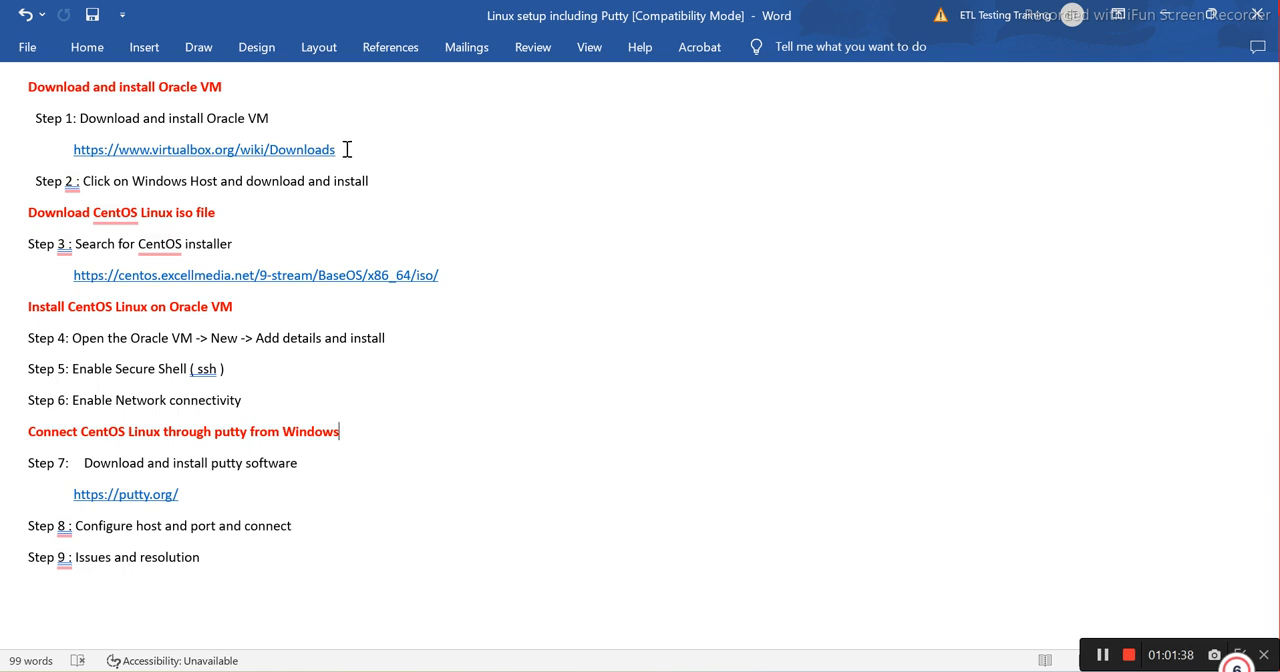
{"action": "left_click_drag", "start_coordinate": [346, 150], "coordinate": [23, 120]}
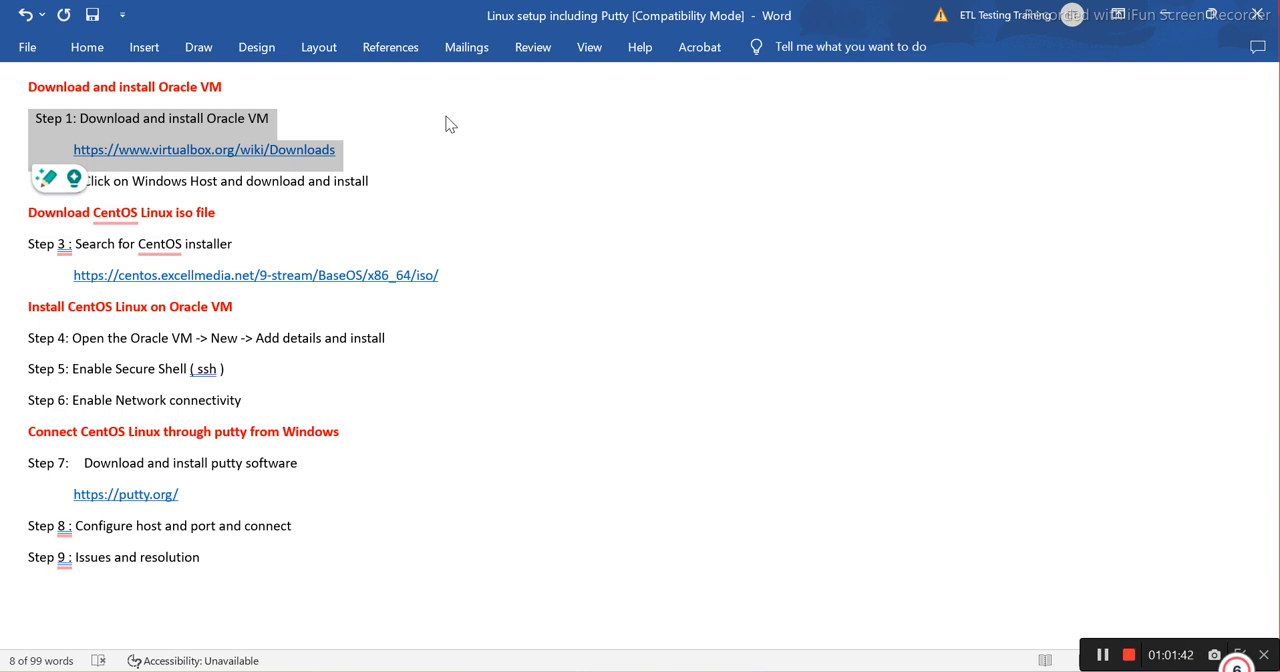
Switch to Oracle VM VirtualBox Manager to review the details of mycentOsNewMachine, and return to the PuTTY session
{"action": "key", "text": "alt+Tab"}
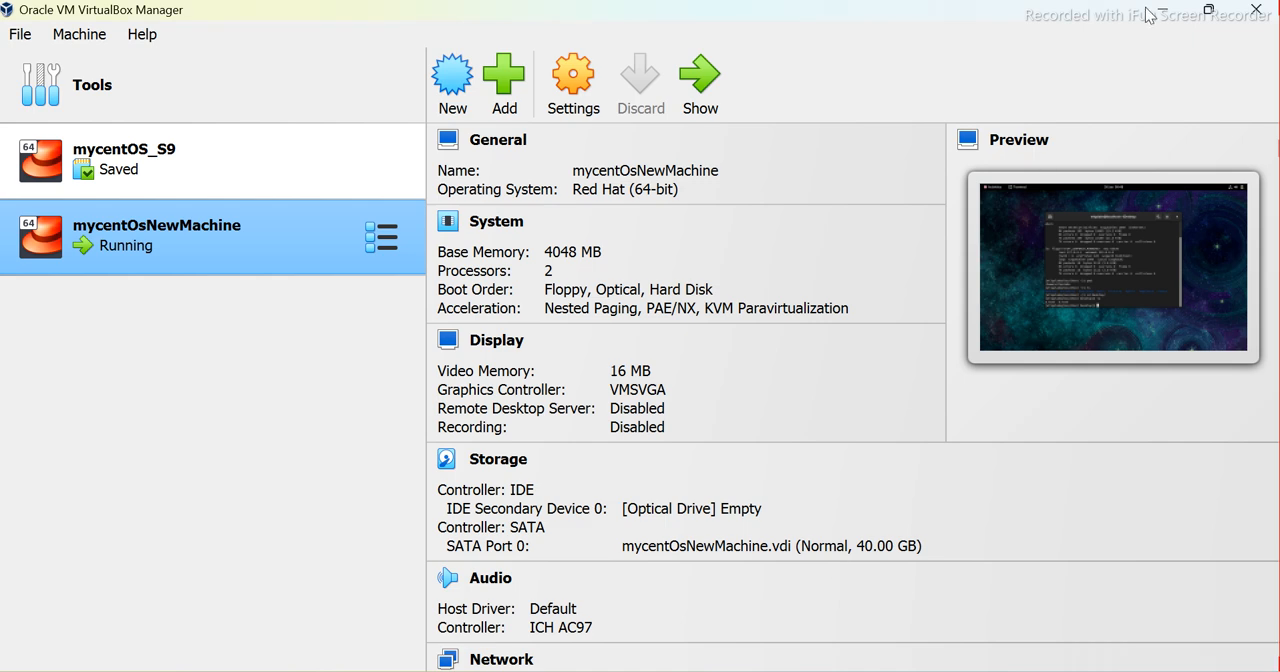
{"action": "key", "text": "alt+Tab"}
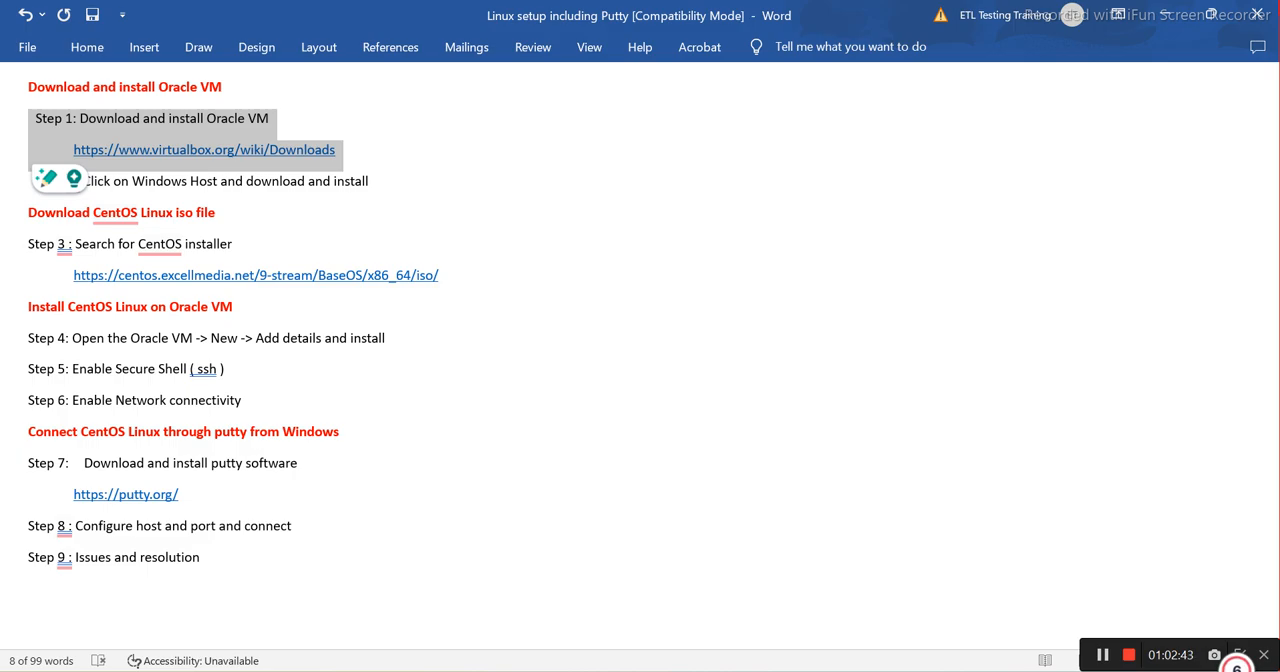
{"action": "key", "text": "alt+Tab"}
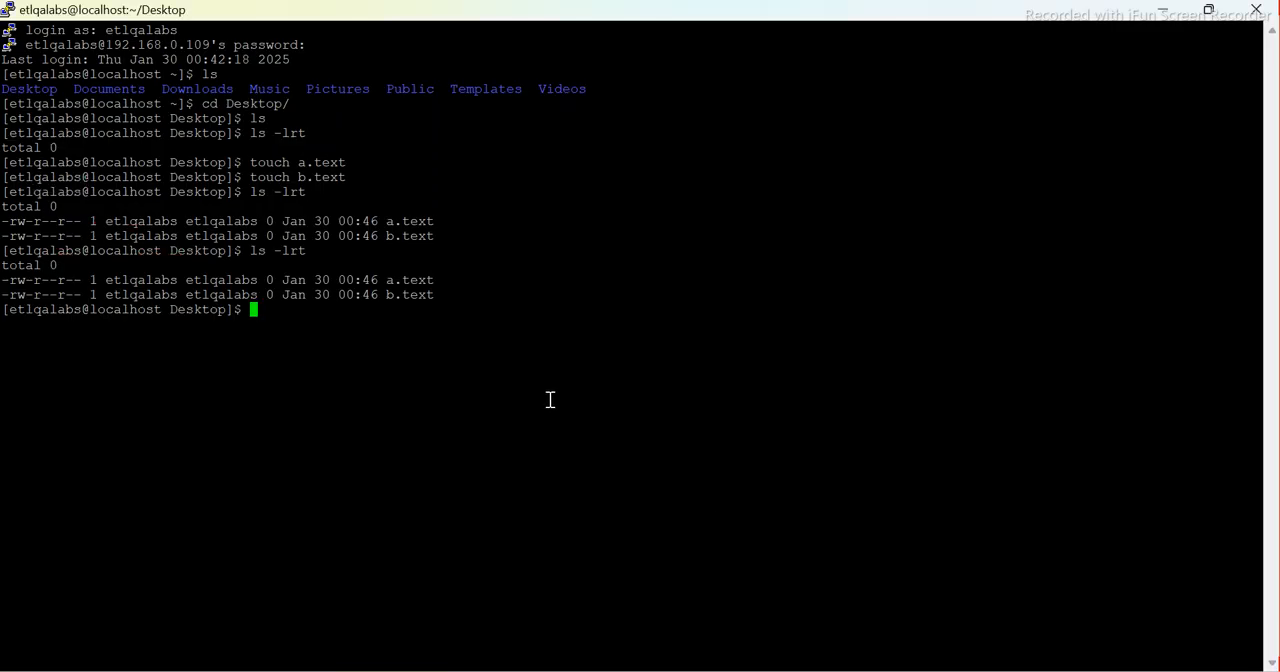